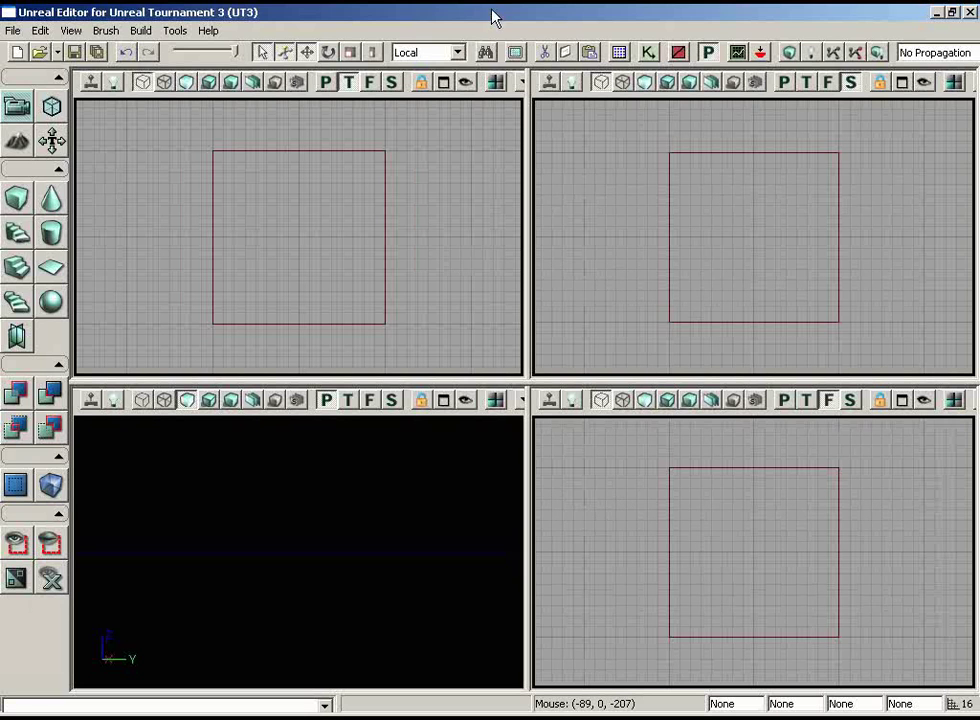
# Step: Create a new level with the Additive geometry style
pyautogui.click(13, 30)
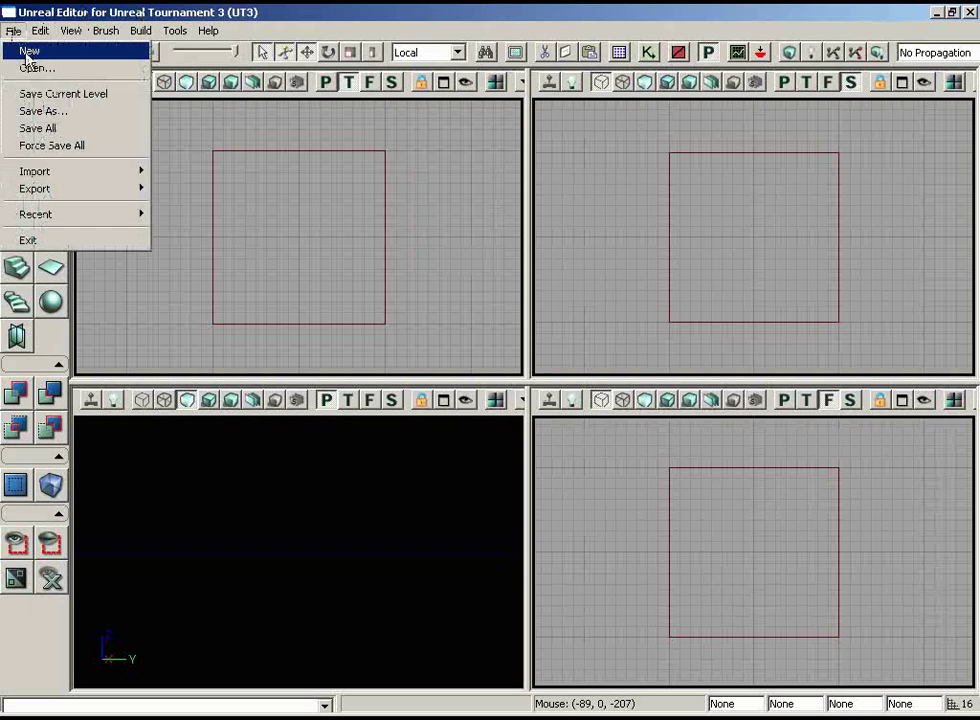
pyautogui.click(28, 52)
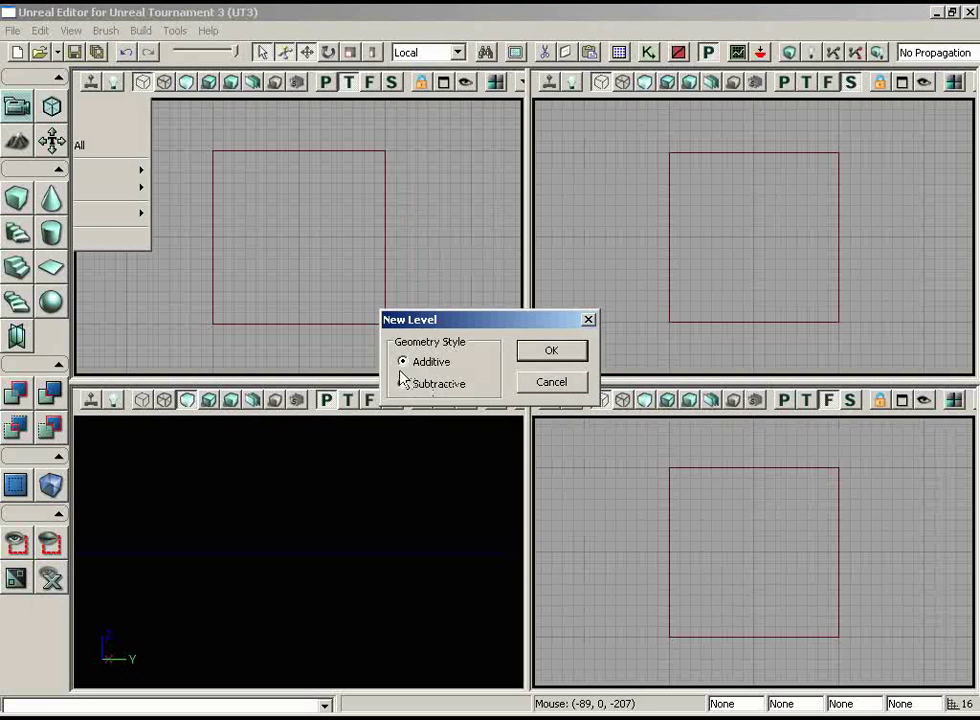
pyautogui.click(540, 356)
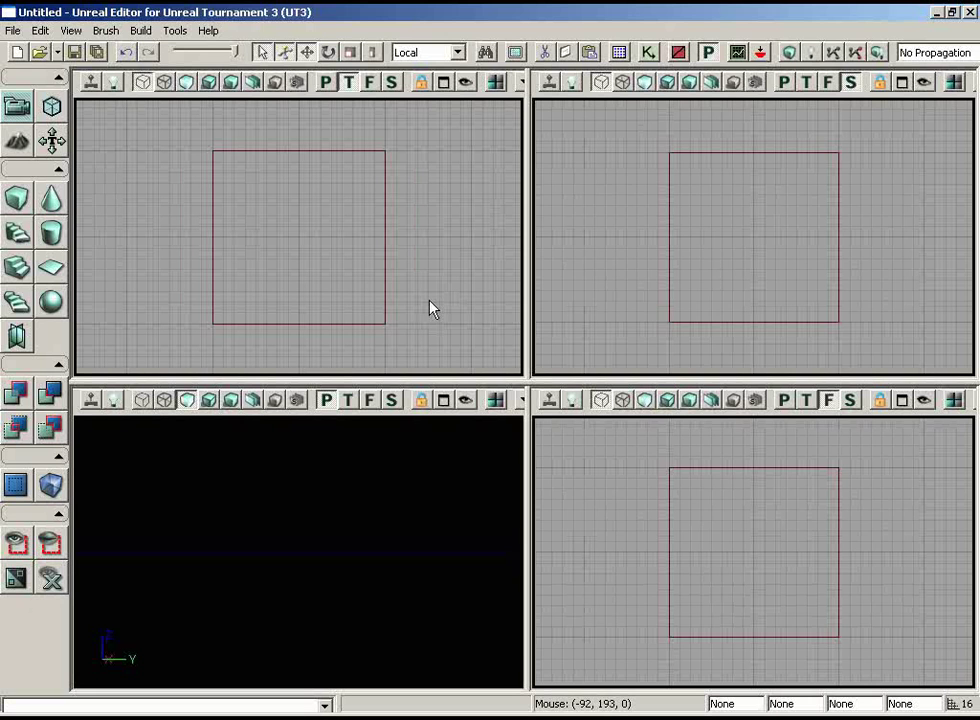
# Step: Load the HU_Base.upk package from the Environments content folder into the Generic Browser
pyautogui.click(620, 53)
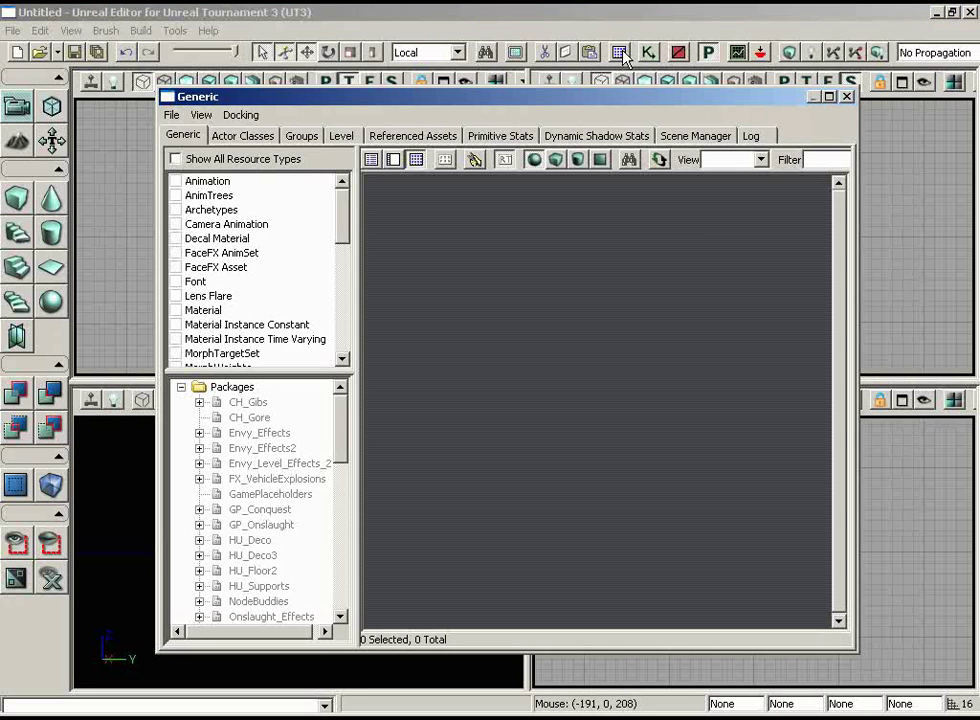
pyautogui.click(171, 114)
pyautogui.click(205, 160)
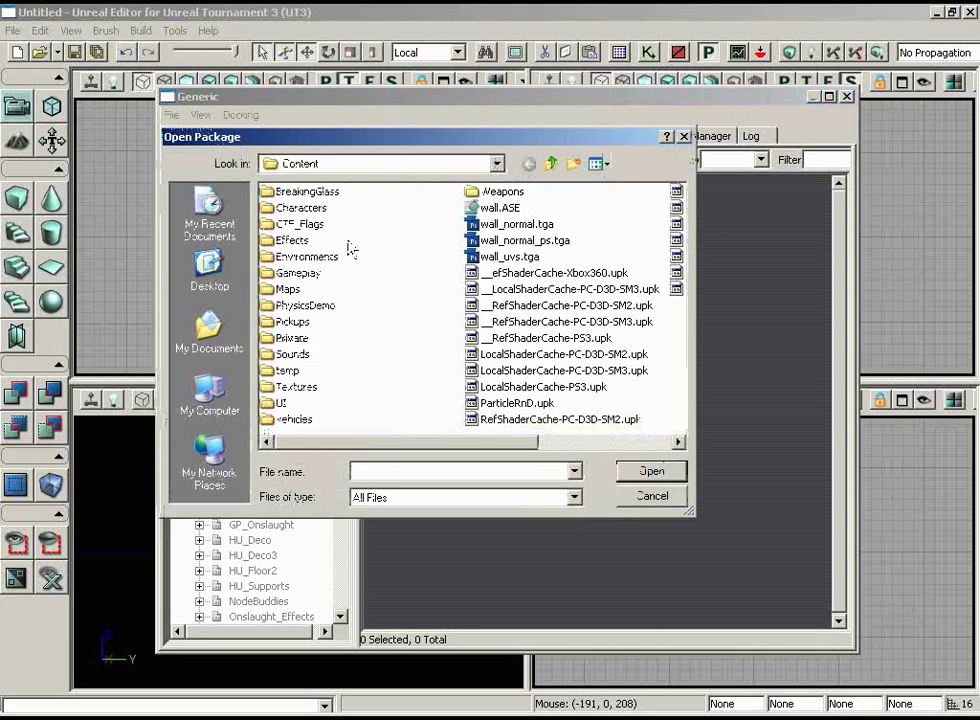
pyautogui.doubleClick(303, 258)
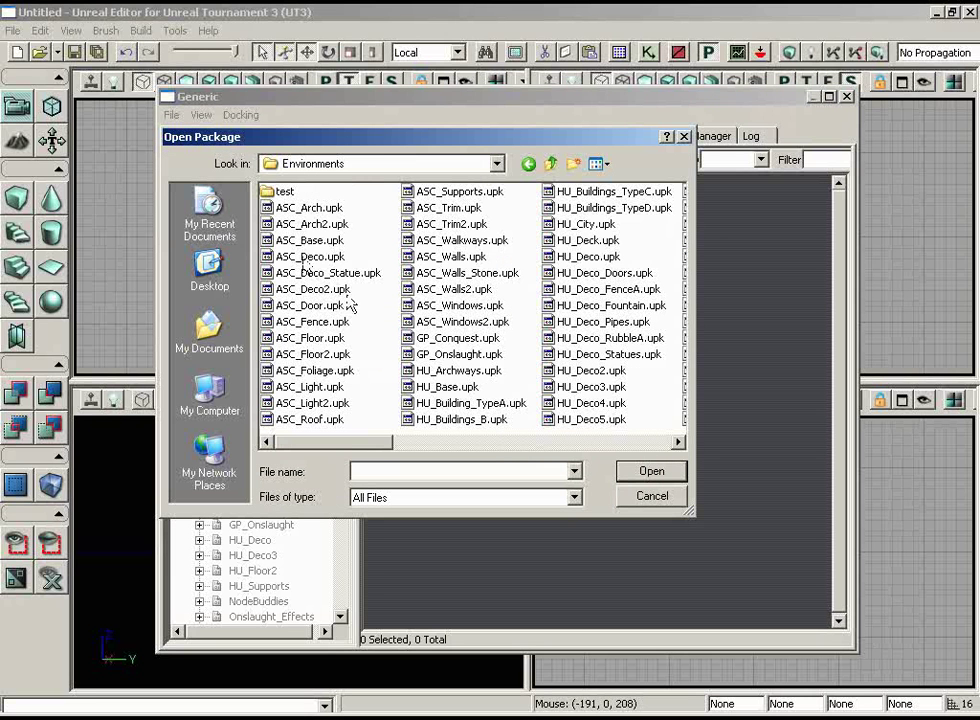
pyautogui.click(318, 273)
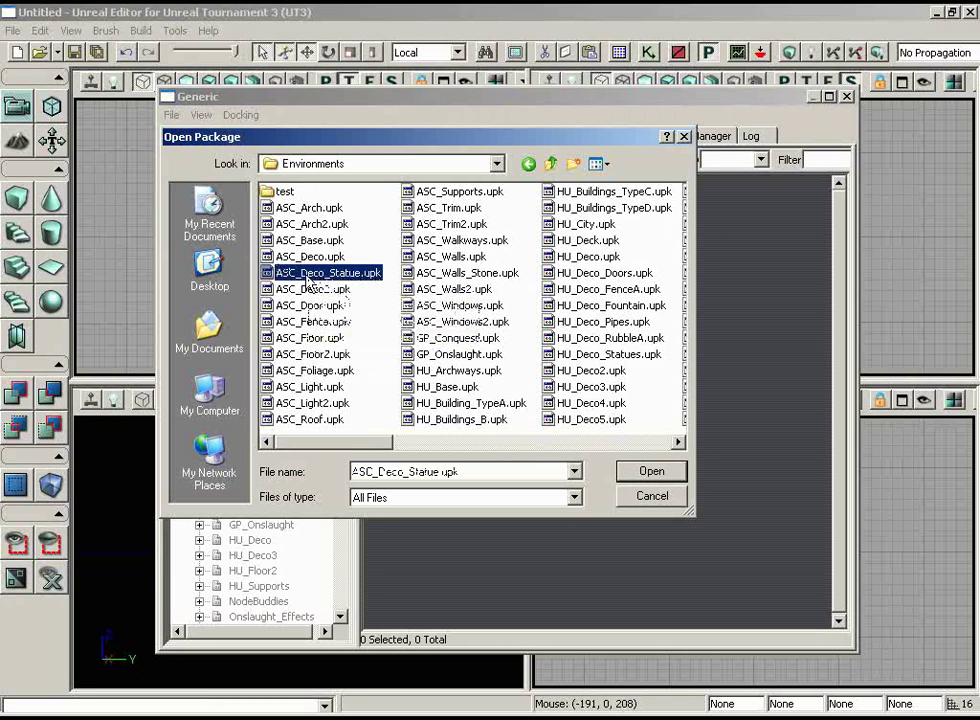
pyautogui.click(455, 370)
pyautogui.click(447, 386)
pyautogui.click(677, 478)
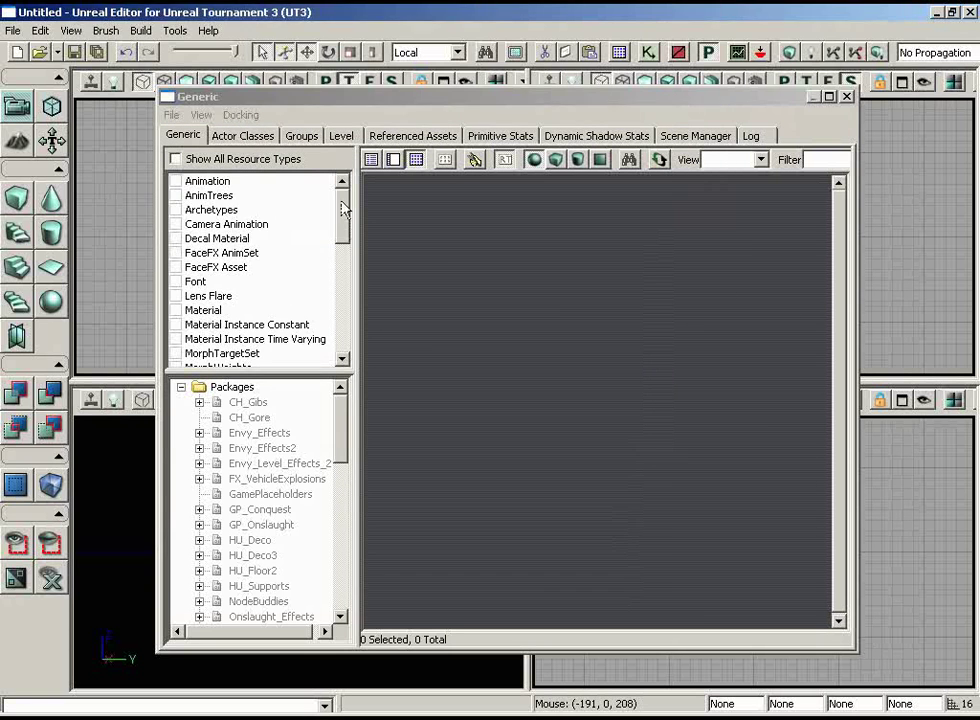
# Step: Filter the resources to Material and select M_HU_Base_BSP_Sidewalk01 from the HU_Base package, closing the browser
pyautogui.moveTo(341, 204); pyautogui.dragTo(347, 260)
pyautogui.click(177, 225)
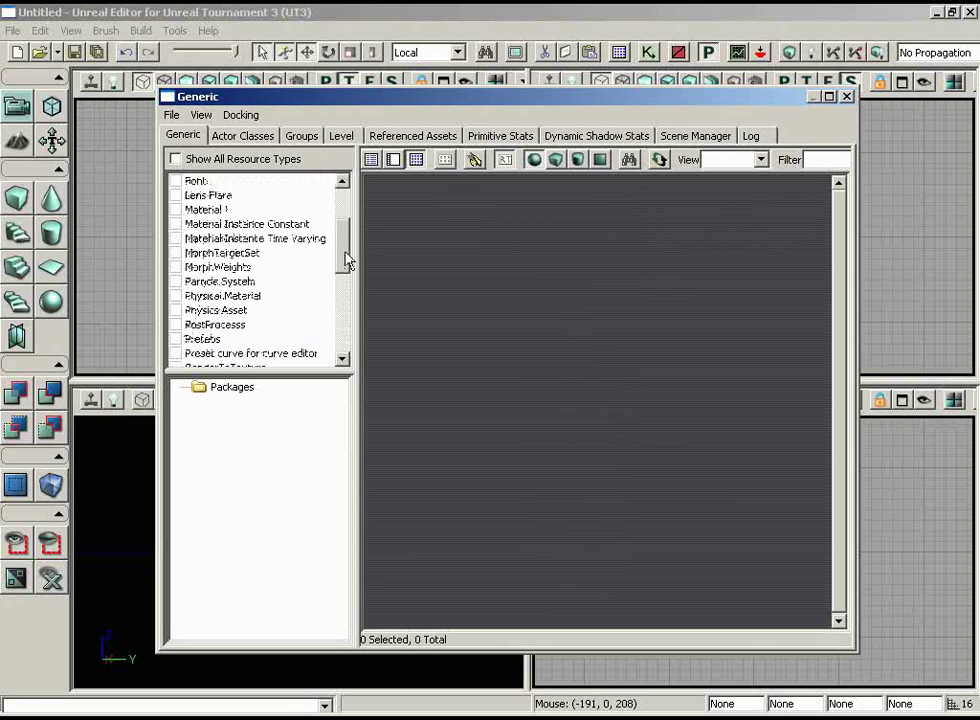
pyautogui.click(178, 211)
pyautogui.moveTo(340, 413); pyautogui.dragTo(340, 457)
pyautogui.click(262, 481)
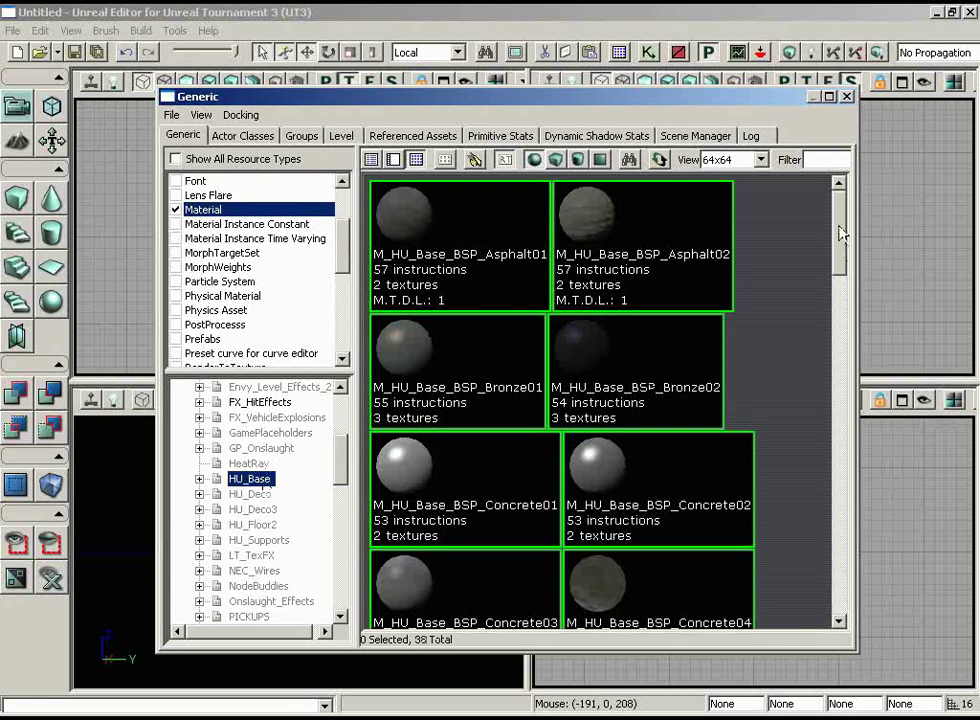
pyautogui.moveTo(840, 232); pyautogui.dragTo(837, 548)
pyautogui.click(413, 500)
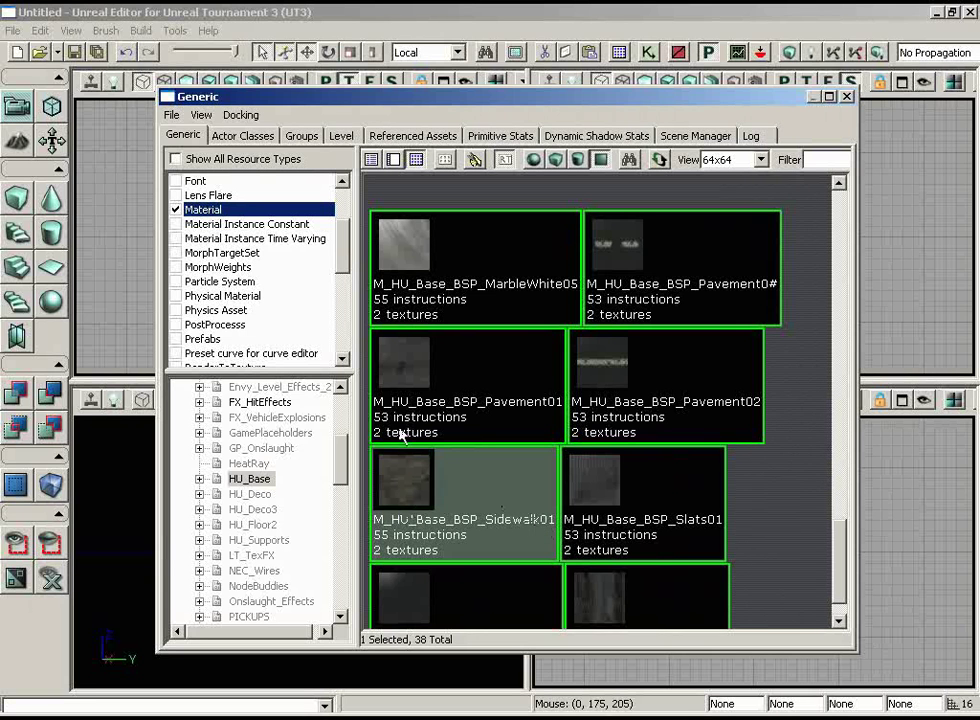
pyautogui.click(846, 96)
# Step: Build a cube builder brush with X 1024, Y 1024 and Z 32
pyautogui.click(324, 540)
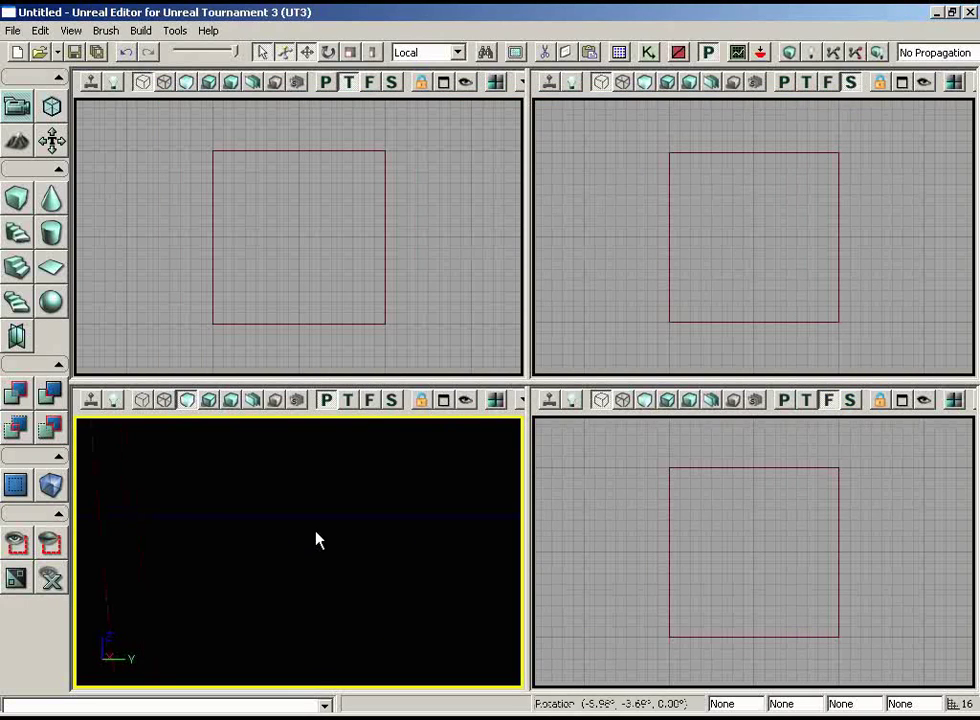
pyautogui.moveTo(341, 526); pyautogui.dragTo(210, 642)
pyautogui.moveTo(210, 642); pyautogui.dragTo(238, 679, button='right')
pyautogui.moveTo(238, 679); pyautogui.dragTo(236, 617)
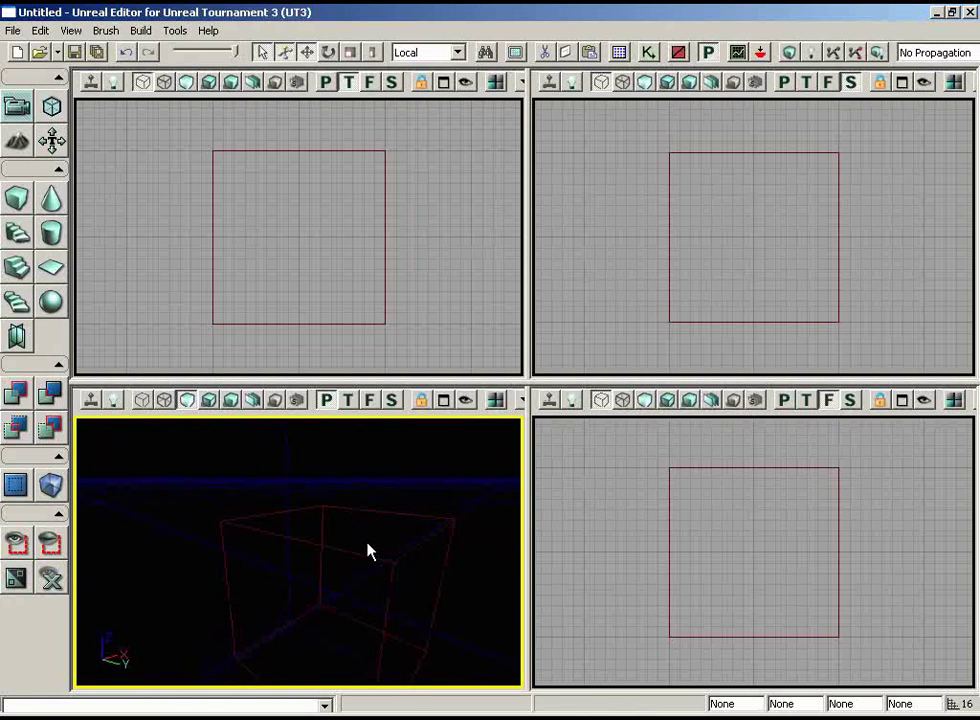
pyautogui.rightClick(16, 198)
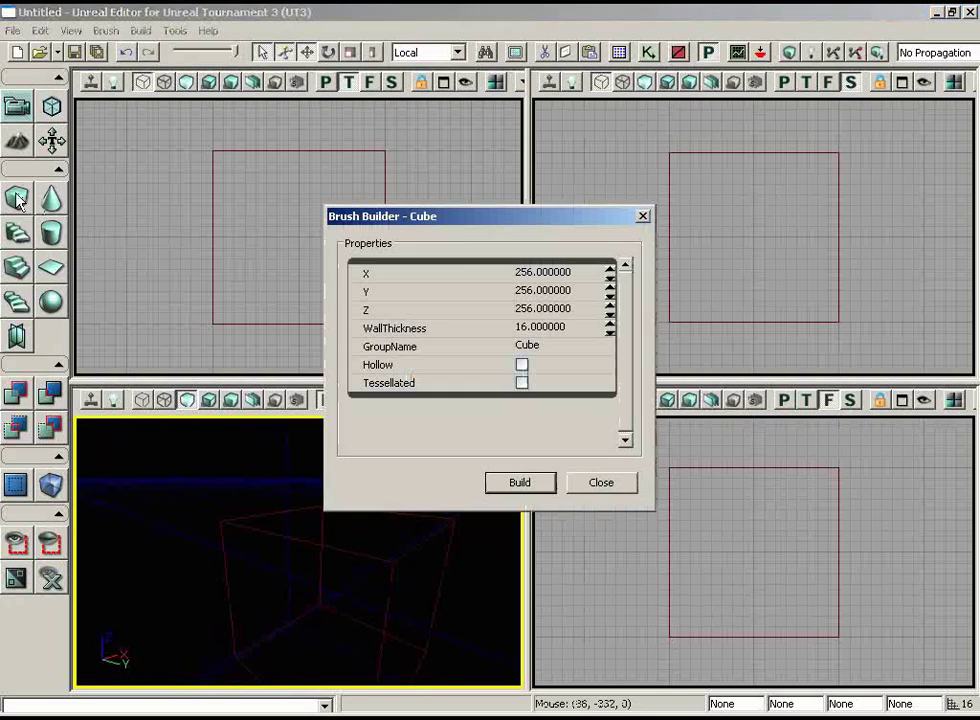
pyautogui.moveTo(466, 218); pyautogui.dragTo(434, 218)
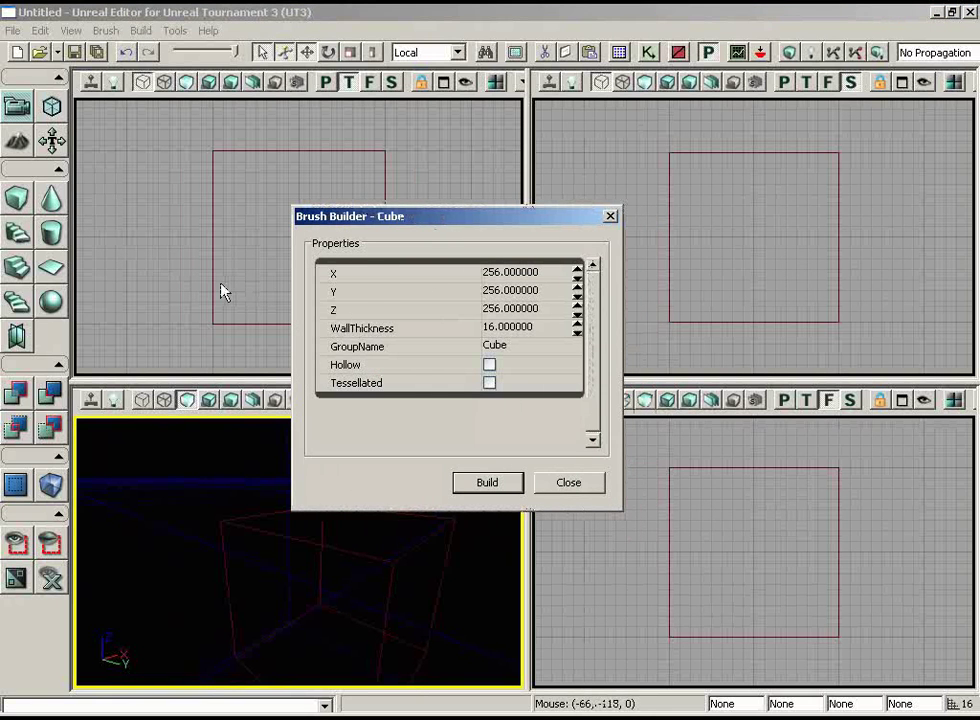
pyautogui.click(530, 276)
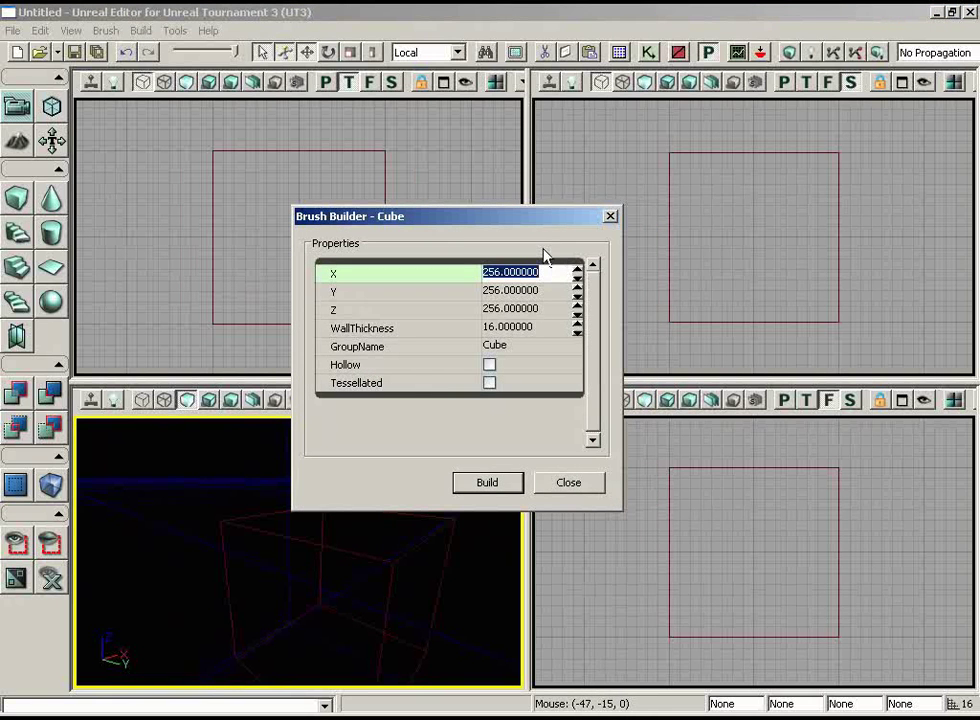
pyautogui.write('1')
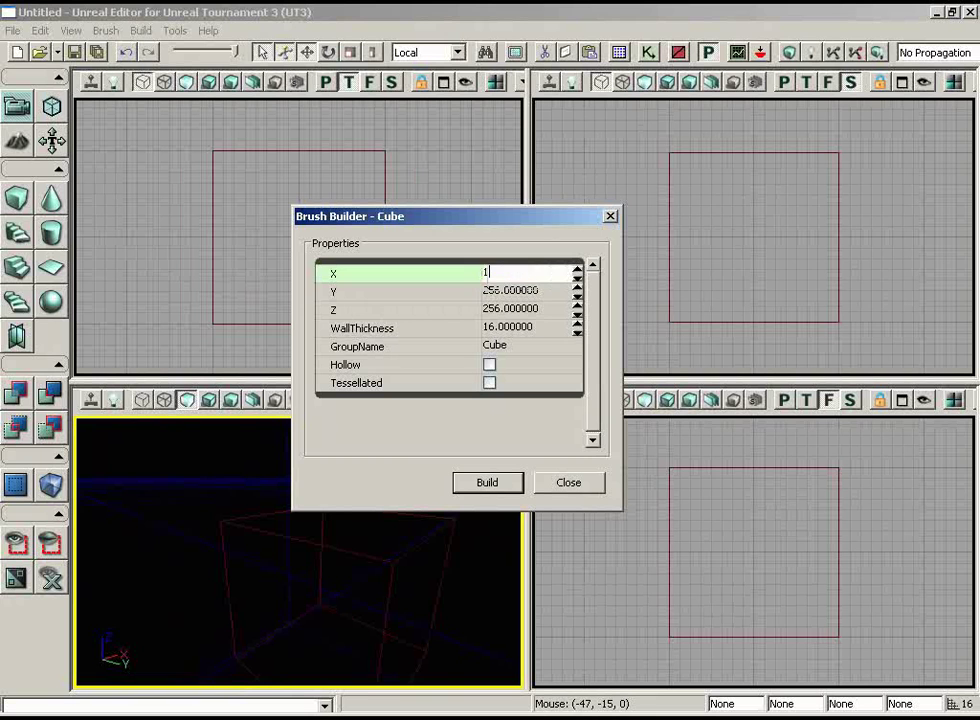
pyautogui.write('024')
pyautogui.press('Tab')
pyautogui.write('162')
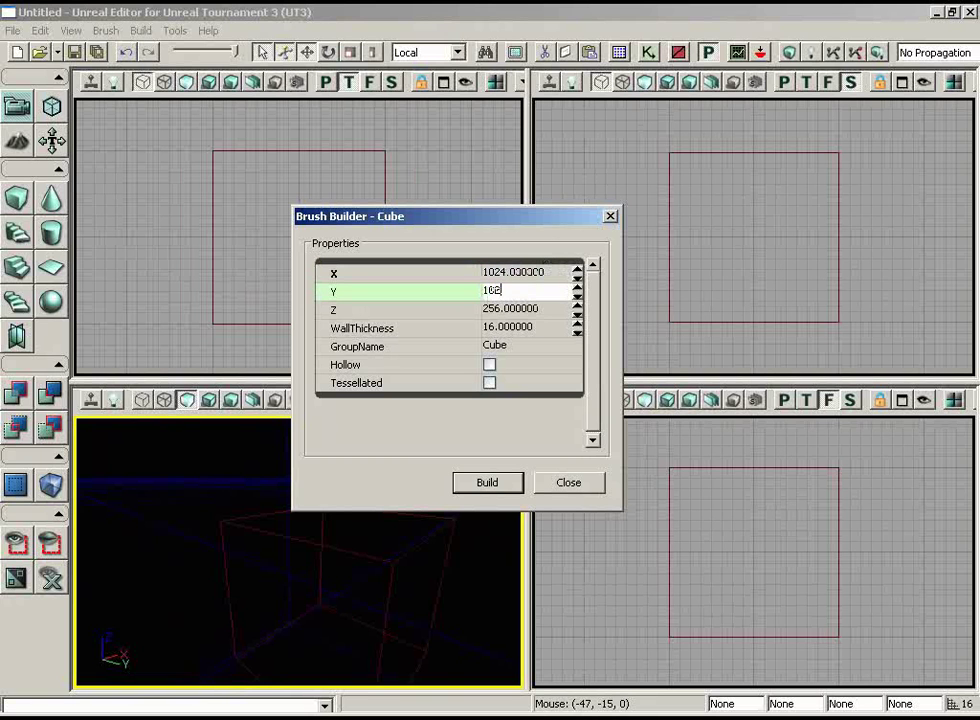
pyautogui.click(520, 307)
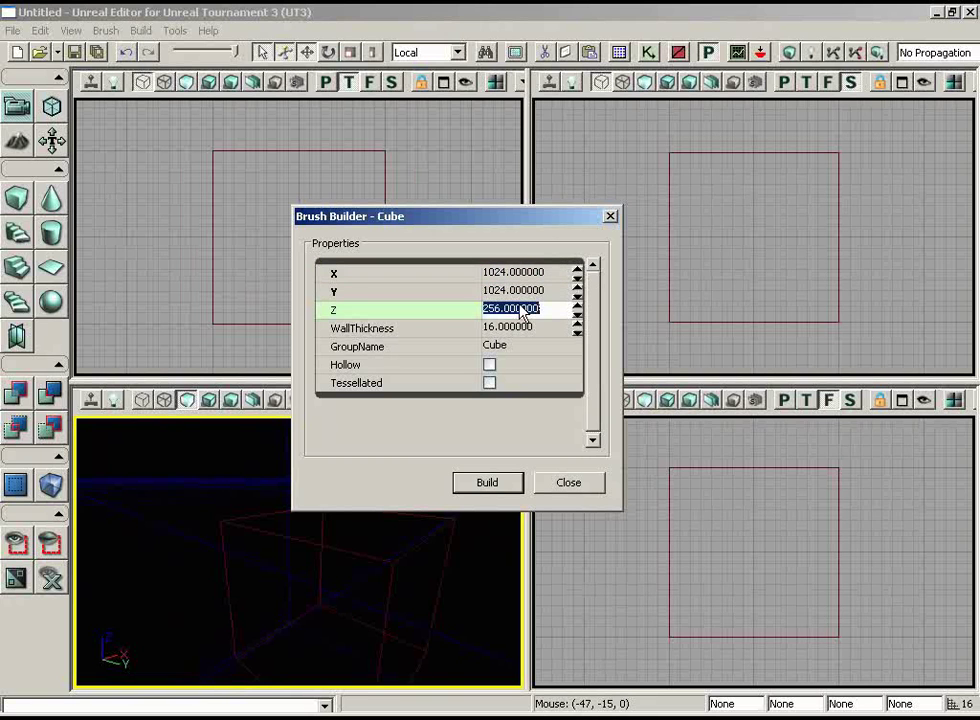
pyautogui.write('32')
pyautogui.moveTo(509, 216)
pyautogui.mouseDown()
pyautogui.moveTo(457, 219)
pyautogui.moveTo(471, 201)
pyautogui.mouseUp()
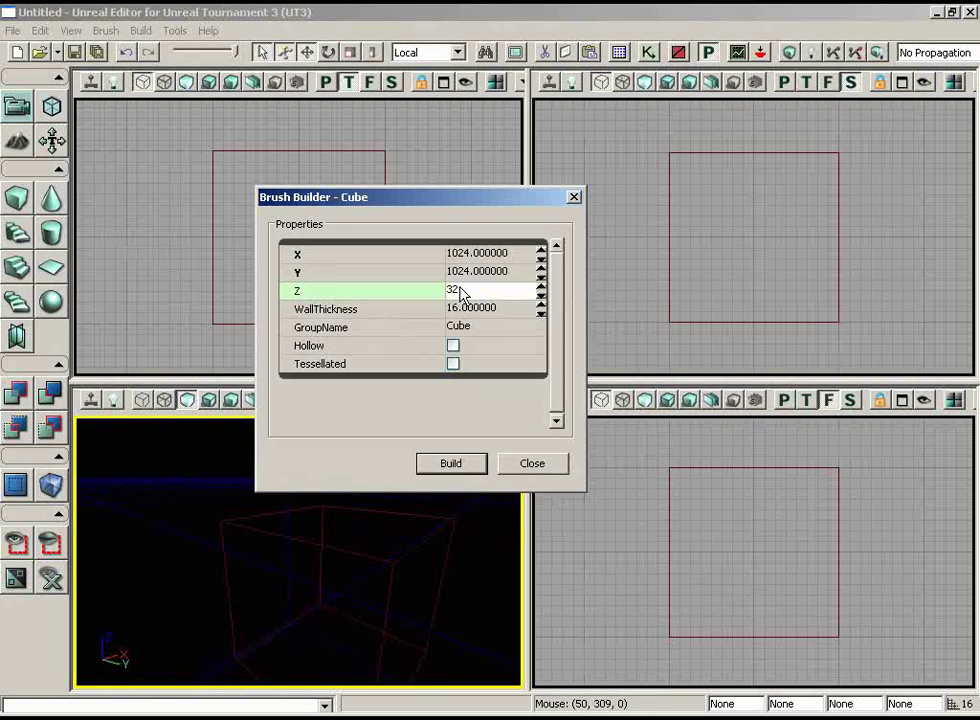
pyautogui.click(452, 463)
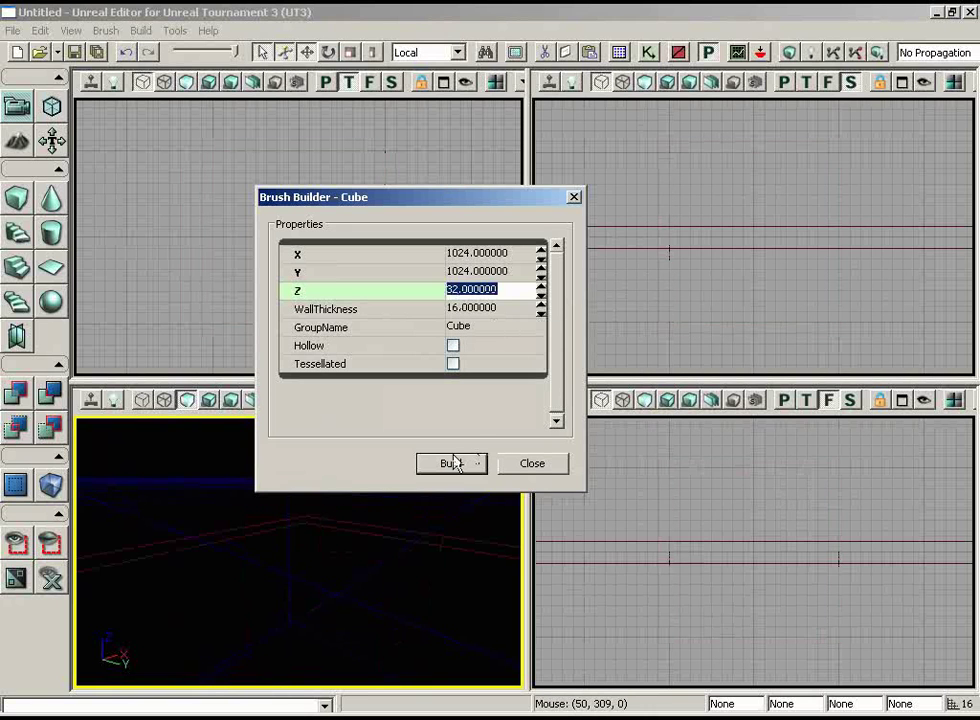
pyautogui.click(541, 467)
# Step: Add the flat builder brush to the level as additive geometry to form a floor slab
pyautogui.moveTo(612, 285)
pyautogui.mouseDown()
pyautogui.moveTo(608, 298)
pyautogui.moveTo(600, 181)
pyautogui.moveTo(577, 187)
pyautogui.moveTo(537, 160)
pyautogui.mouseUp()
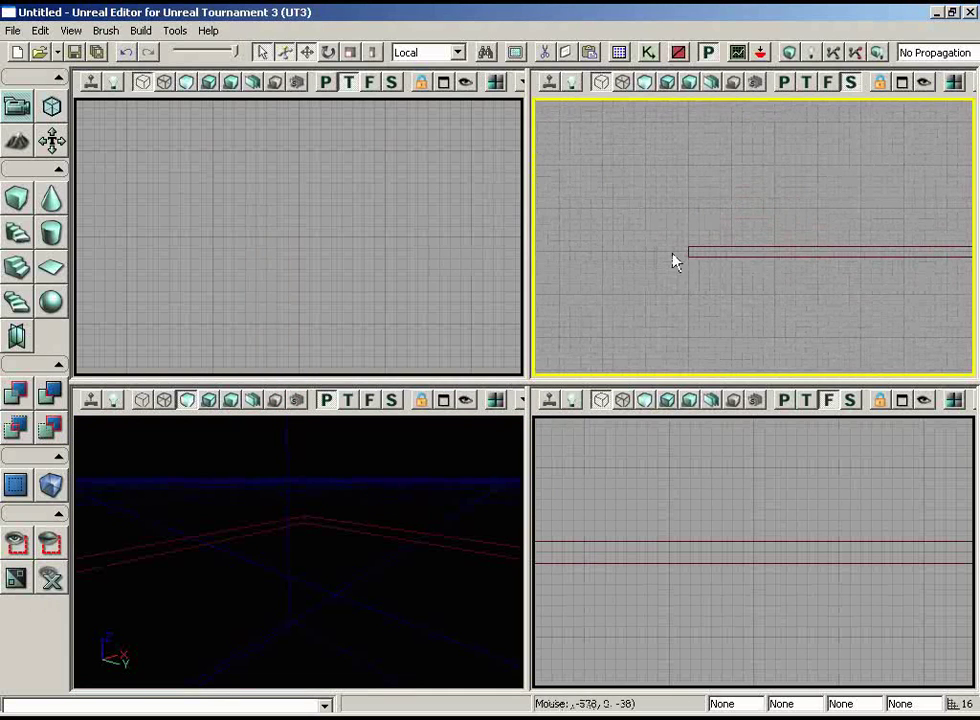
pyautogui.moveTo(334, 241)
pyautogui.mouseDown()
pyautogui.moveTo(327, 107)
pyautogui.moveTo(369, 97)
pyautogui.moveTo(360, 99)
pyautogui.moveTo(361, 87)
pyautogui.mouseUp()
pyautogui.moveTo(304, 525); pyautogui.dragTo(352, 514, button='right')
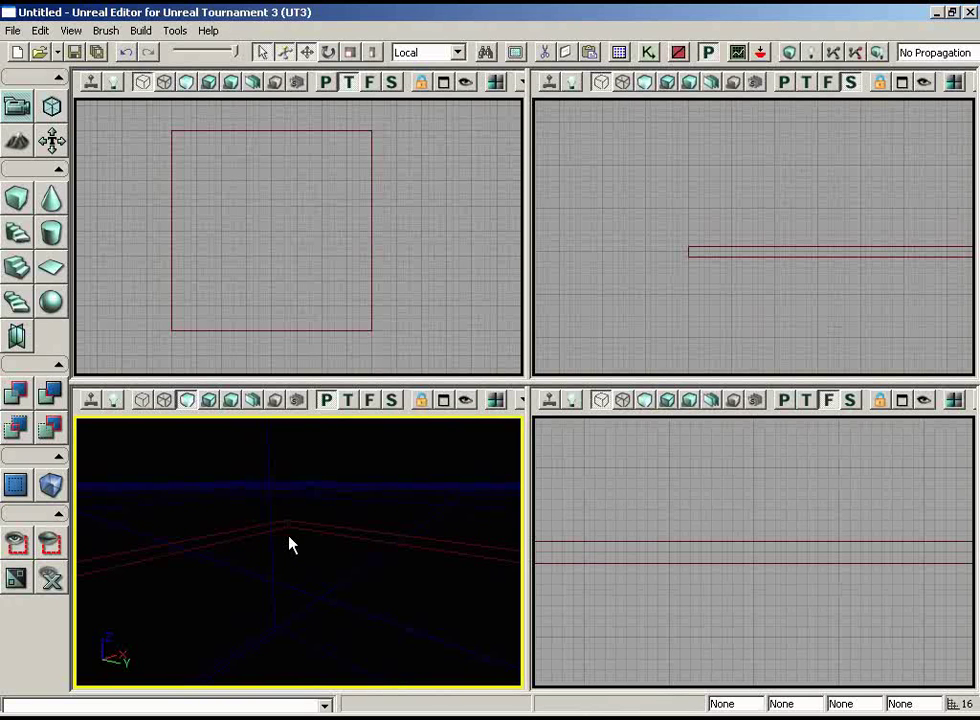
pyautogui.hotkey('ctrl', 'a')
pyautogui.moveTo(289, 537)
pyautogui.mouseDown(button='right')
pyautogui.moveTo(187, 549)
pyautogui.moveTo(335, 542)
pyautogui.mouseUp(button='right')
# Step: Move the builder brush diagonally away from the floor slab in the top view
pyautogui.moveTo(406, 249); pyautogui.dragTo(327, 229)
pyautogui.scroll(-1, 327, 229)
pyautogui.click(406, 300)
pyautogui.moveTo(406, 300)
pyautogui.keyDown('ctrl'); pyautogui.mouseDown()
pyautogui.moveTo(415, 304)
pyautogui.moveTo(415, 281)
pyautogui.moveTo(428, 281)
pyautogui.moveTo(331, 281)
pyautogui.moveTo(446, 269)
pyautogui.moveTo(423, 259)
pyautogui.moveTo(460, 296)
pyautogui.moveTo(318, 235)
pyautogui.moveTo(75, 99)
pyautogui.moveTo(60, 78)
pyautogui.mouseUp(); pyautogui.keyUp('ctrl')
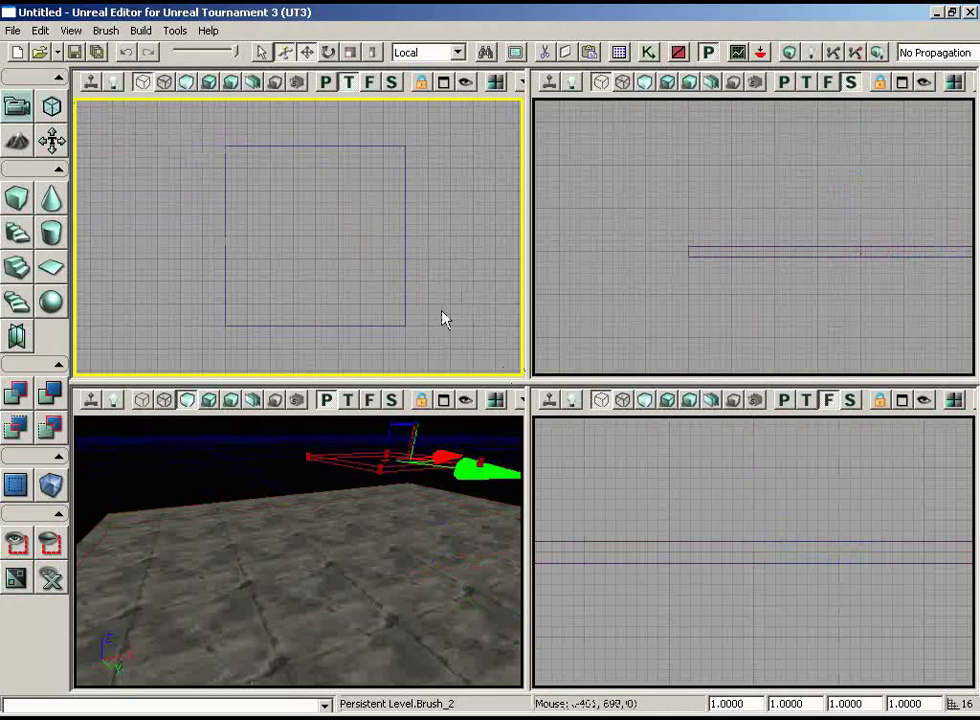
# Step: Duplicate the floor slab along the X axis and place the copy edge to edge with the original
pyautogui.click(403, 250)
pyautogui.moveTo(343, 282); pyautogui.dragTo(370, 317)
pyautogui.scroll(1, 368, 318)
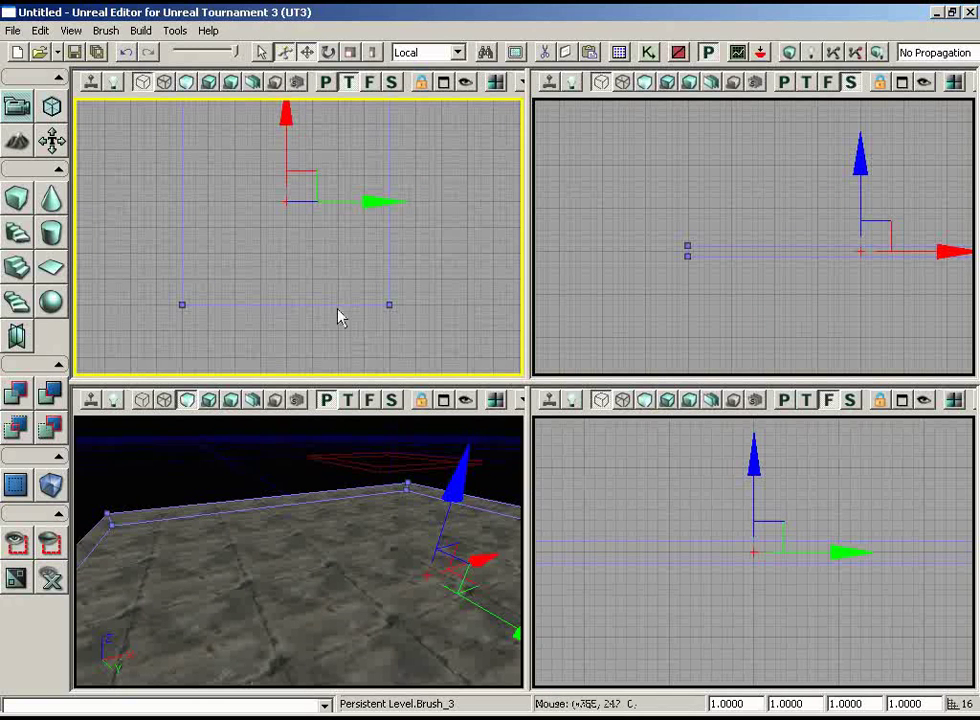
pyautogui.moveTo(424, 243)
pyautogui.mouseDown()
pyautogui.moveTo(396, 187)
pyautogui.moveTo(399, 212)
pyautogui.moveTo(407, 173)
pyautogui.mouseUp()
pyautogui.scroll(-1, 398, 205)
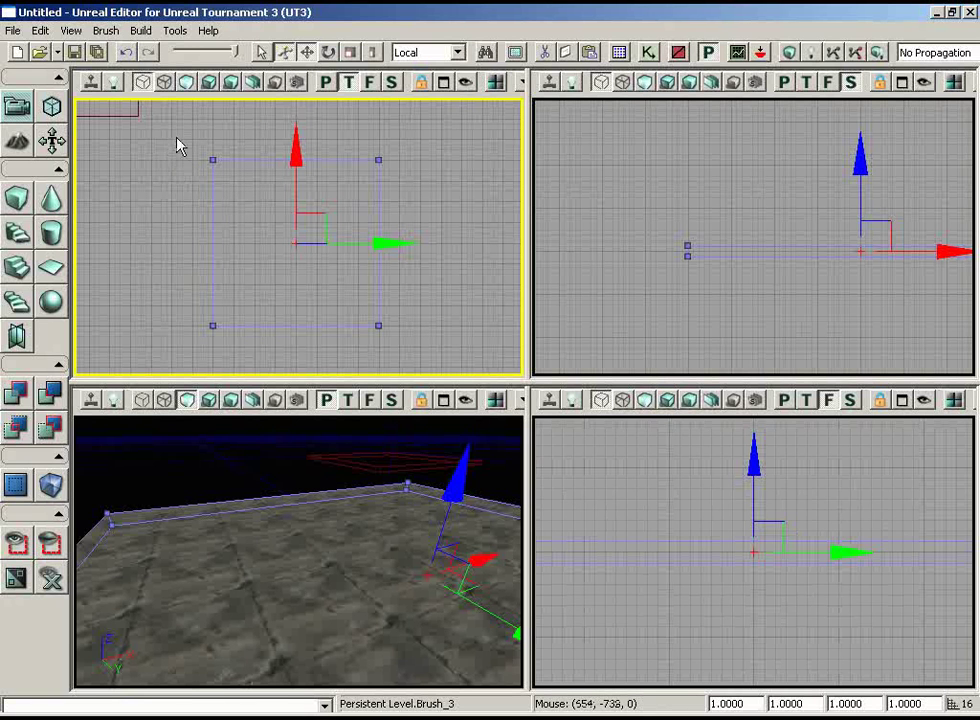
pyautogui.moveTo(273, 239); pyautogui.dragTo(273, 242)
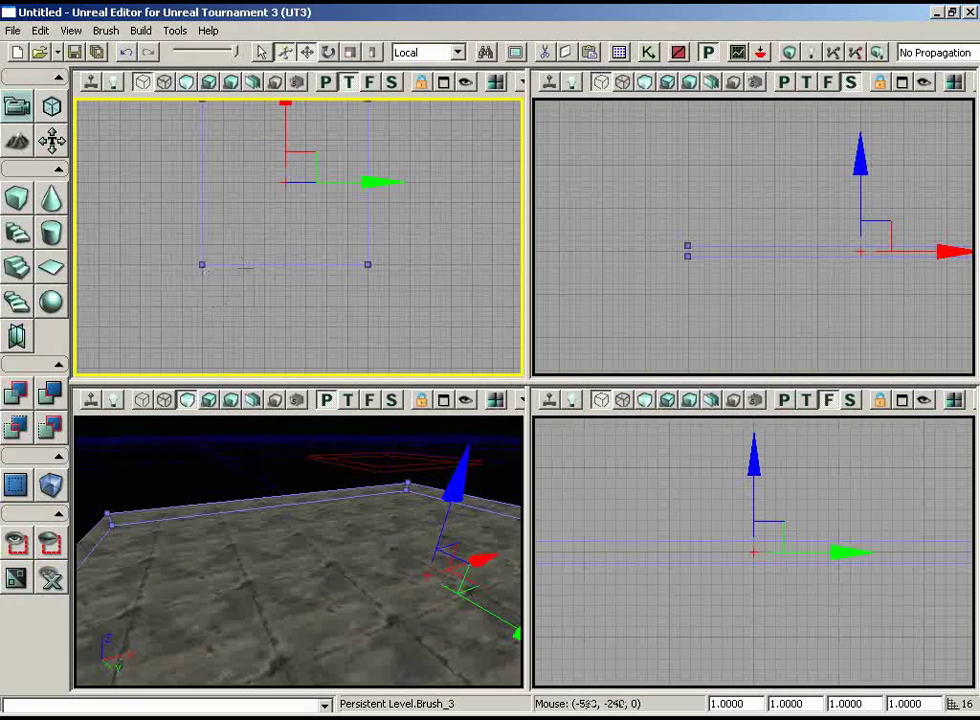
pyautogui.moveTo(205, 270)
pyautogui.mouseDown()
pyautogui.moveTo(225, 297)
pyautogui.moveTo(216, 269)
pyautogui.mouseUp()
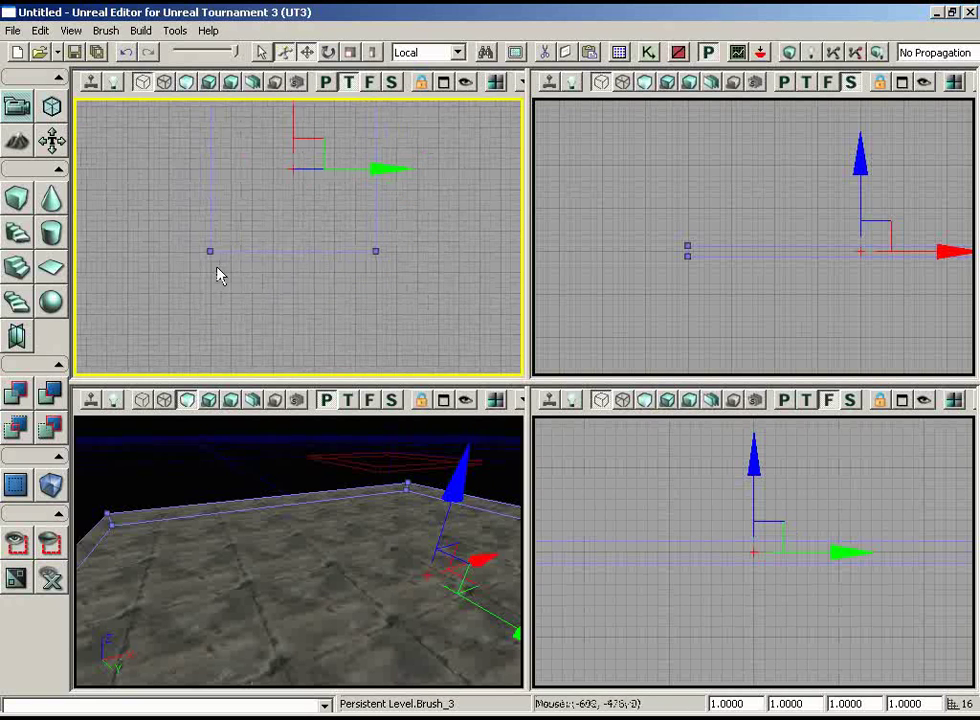
pyautogui.moveTo(276, 276)
pyautogui.mouseDown()
pyautogui.moveTo(273, 194)
pyautogui.moveTo(270, 212)
pyautogui.moveTo(251, 209)
pyautogui.moveTo(246, 193)
pyautogui.mouseUp()
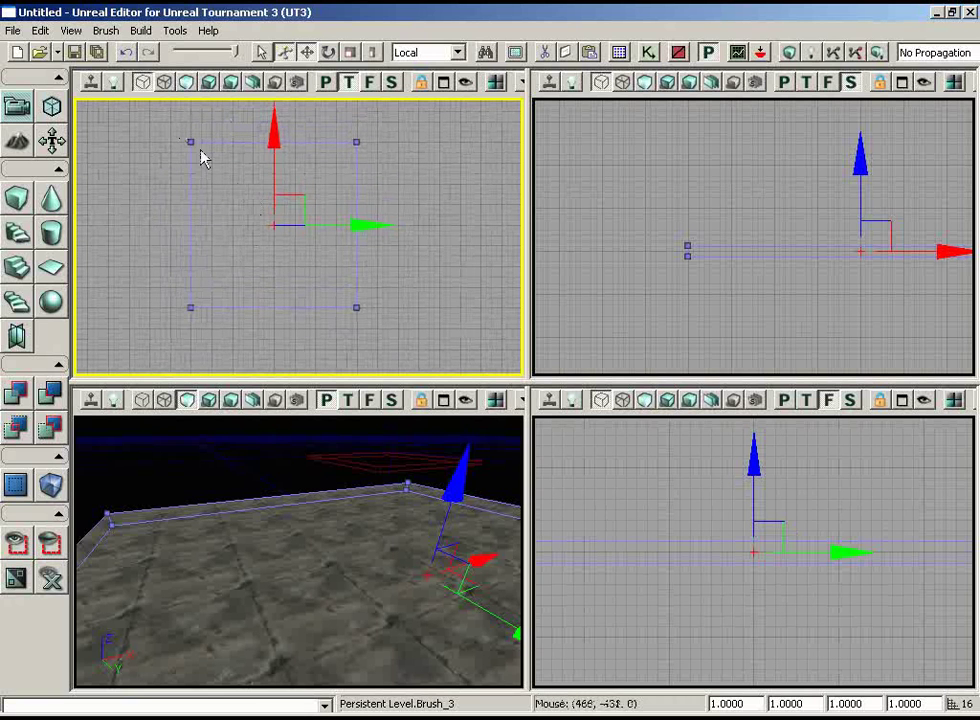
pyautogui.moveTo(239, 244)
pyautogui.mouseDown()
pyautogui.moveTo(214, 330)
pyautogui.moveTo(212, 295)
pyautogui.mouseUp()
pyautogui.scroll(-2, 214, 304)
pyautogui.moveTo(268, 277)
pyautogui.mouseDown()
pyautogui.moveTo(284, 247)
pyautogui.moveTo(281, 256)
pyautogui.mouseUp()
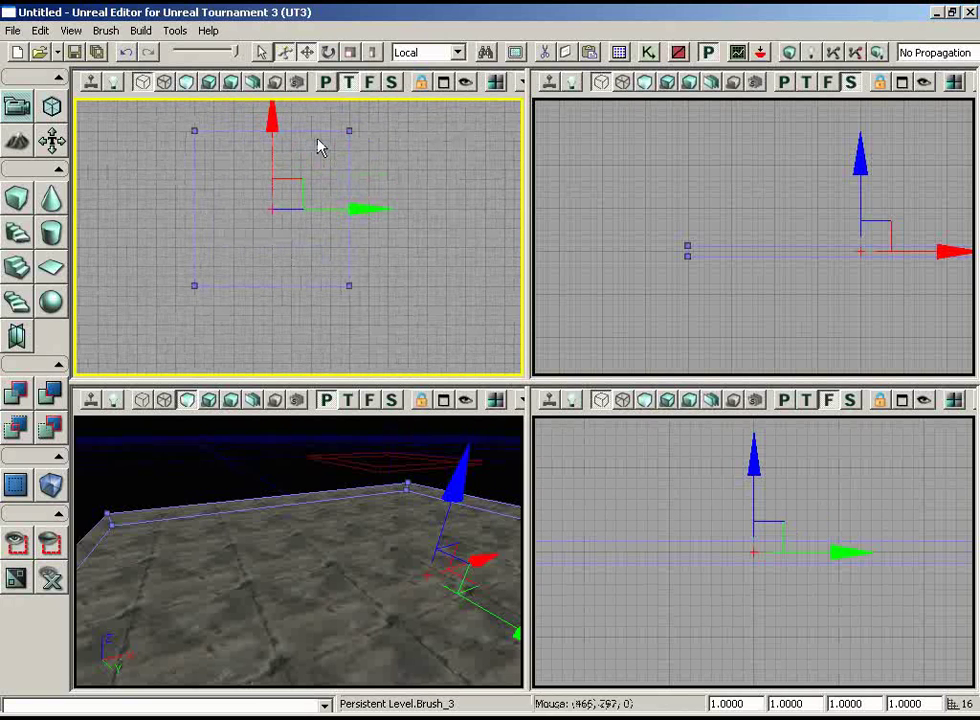
pyautogui.moveTo(273, 122); pyautogui.dragTo(247, 329)
pyautogui.moveTo(332, 157)
pyautogui.mouseDown(button='right')
pyautogui.moveTo(260, 280)
pyautogui.moveTo(237, 376)
pyautogui.moveTo(346, 238)
pyautogui.mouseUp(button='right')
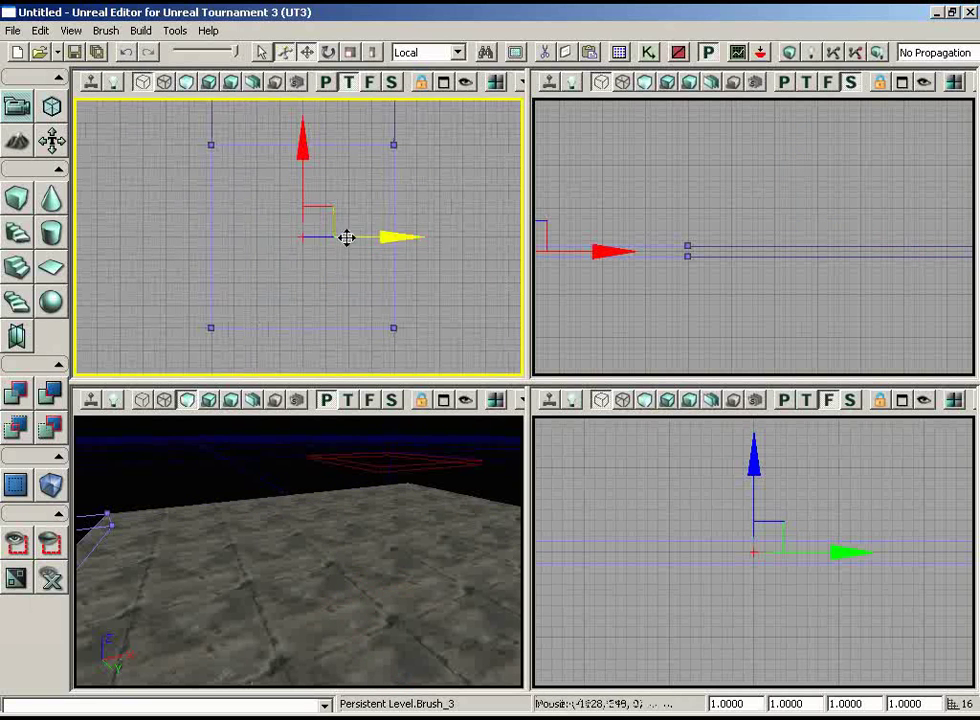
# Step: Switch to Geometry Mode and box-select the vertices along the copied slab's positive Y edge
pyautogui.click(55, 115)
pyautogui.click(52, 107)
pyautogui.moveTo(372, 127); pyautogui.dragTo(740, 127)
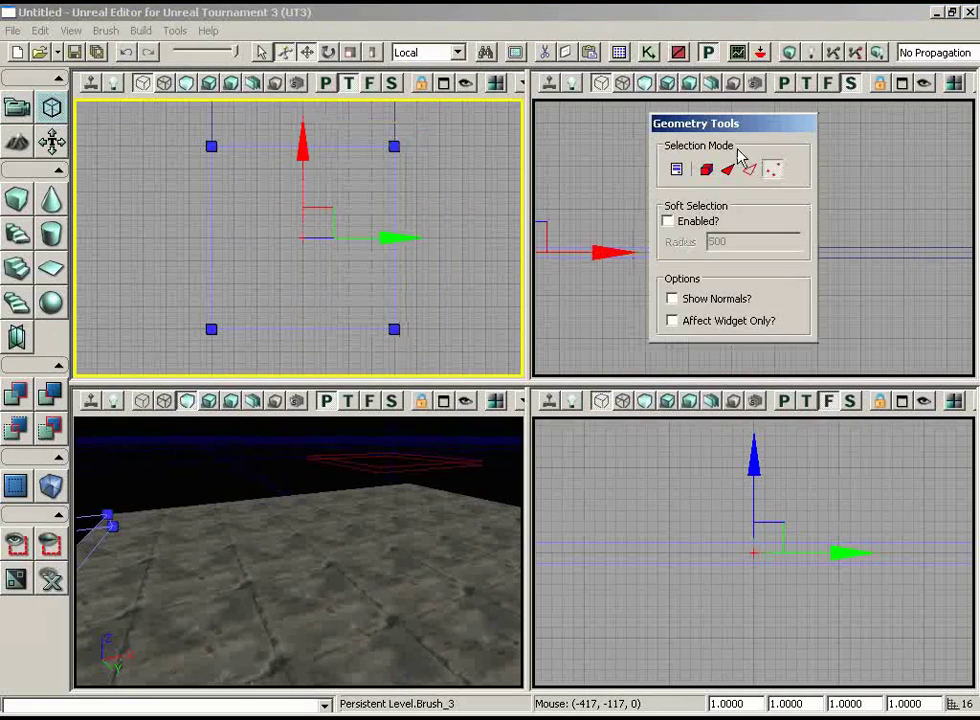
pyautogui.moveTo(427, 309)
pyautogui.mouseDown()
pyautogui.moveTo(459, 314)
pyautogui.moveTo(455, 294)
pyautogui.moveTo(486, 284)
pyautogui.moveTo(474, 302)
pyautogui.mouseUp()
pyautogui.keyDown('ctrl'); pyautogui.keyDown('alt'); pyautogui.moveTo(371, 131); pyautogui.dragTo(241, 380); pyautogui.keyUp('alt'); pyautogui.keyUp('ctrl')
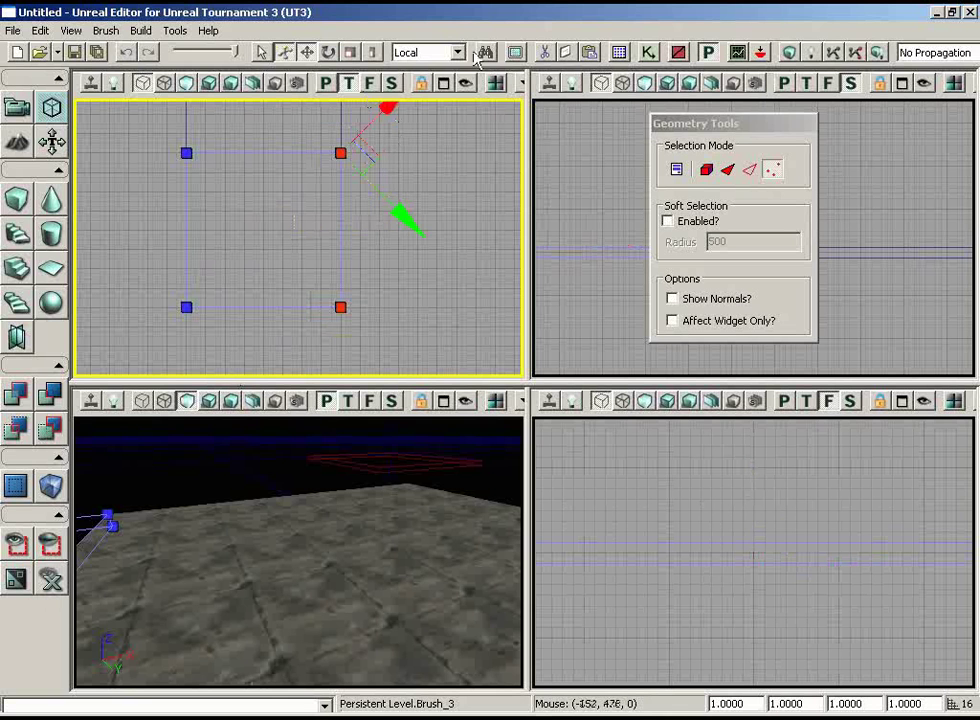
# Step: Set the transform widget's coordinate system to World for the selected vertices
pyautogui.click(428, 53)
pyautogui.click(428, 70)
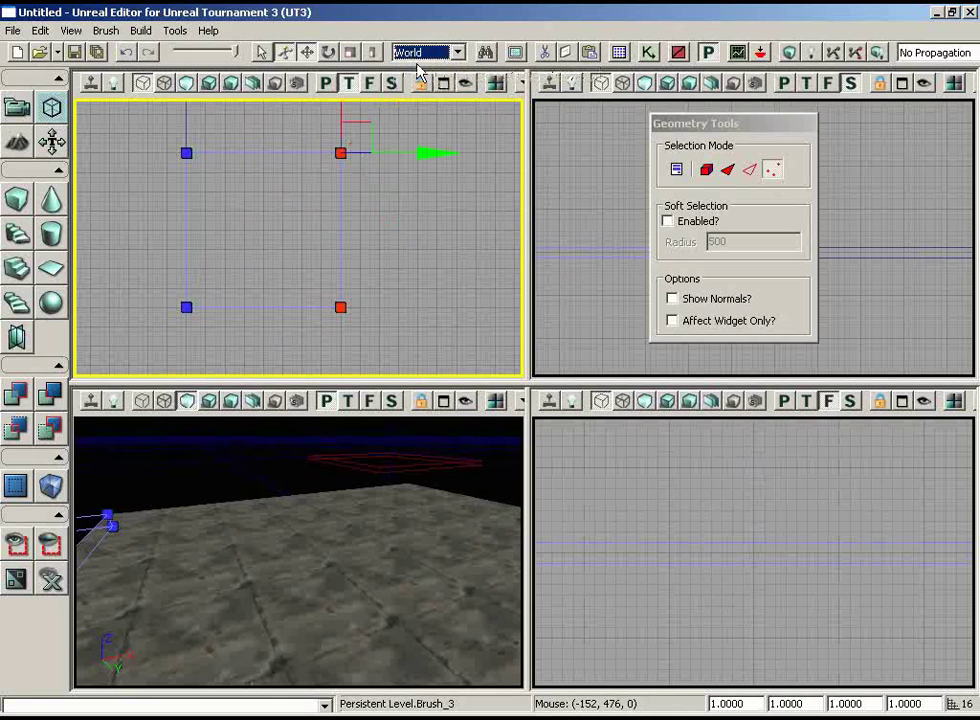
pyautogui.scroll(2, 310, 160)
pyautogui.moveTo(308, 160); pyautogui.dragTo(362, 178, button='right')
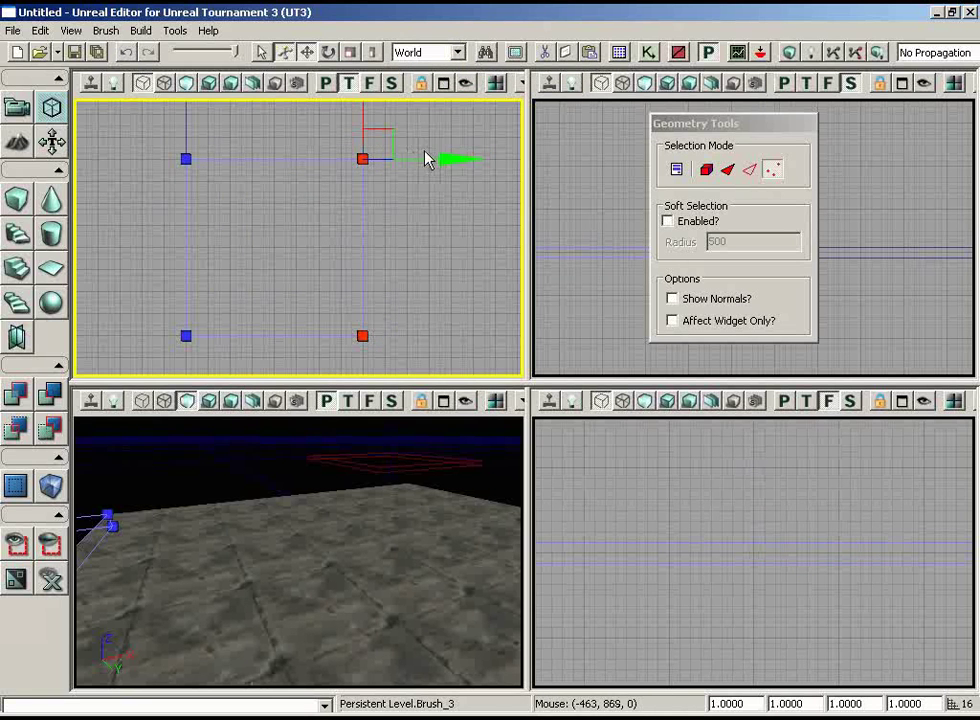
# Step: Narrow the copied slab to half its width by moving the selected vertices along negative Y
pyautogui.moveTo(426, 158); pyautogui.dragTo(292, 160)
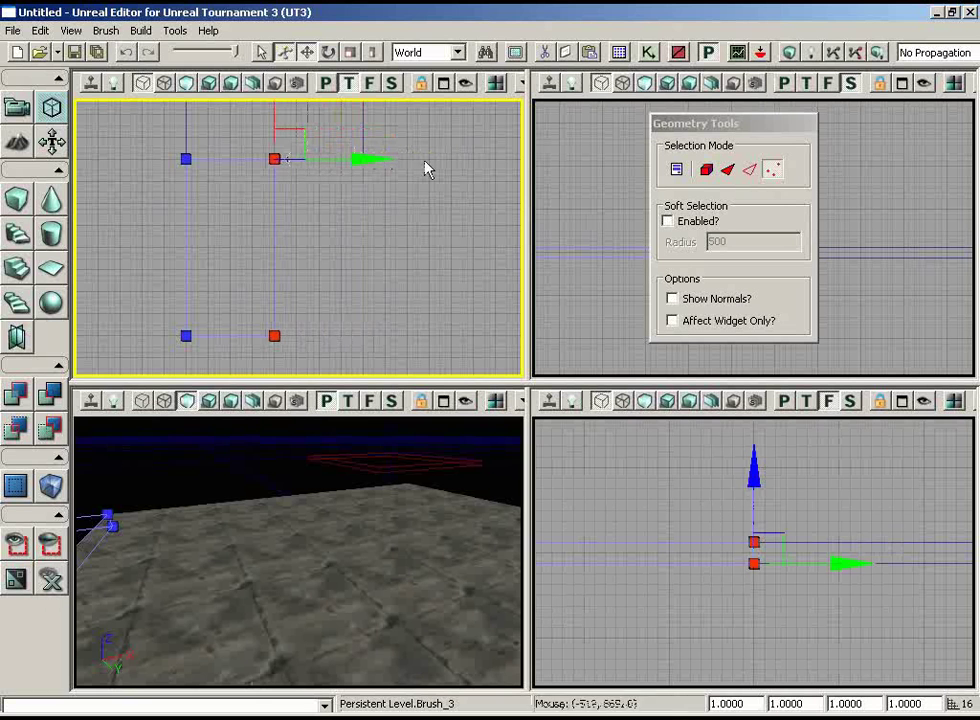
pyautogui.moveTo(404, 206); pyautogui.dragTo(403, 88, button='right')
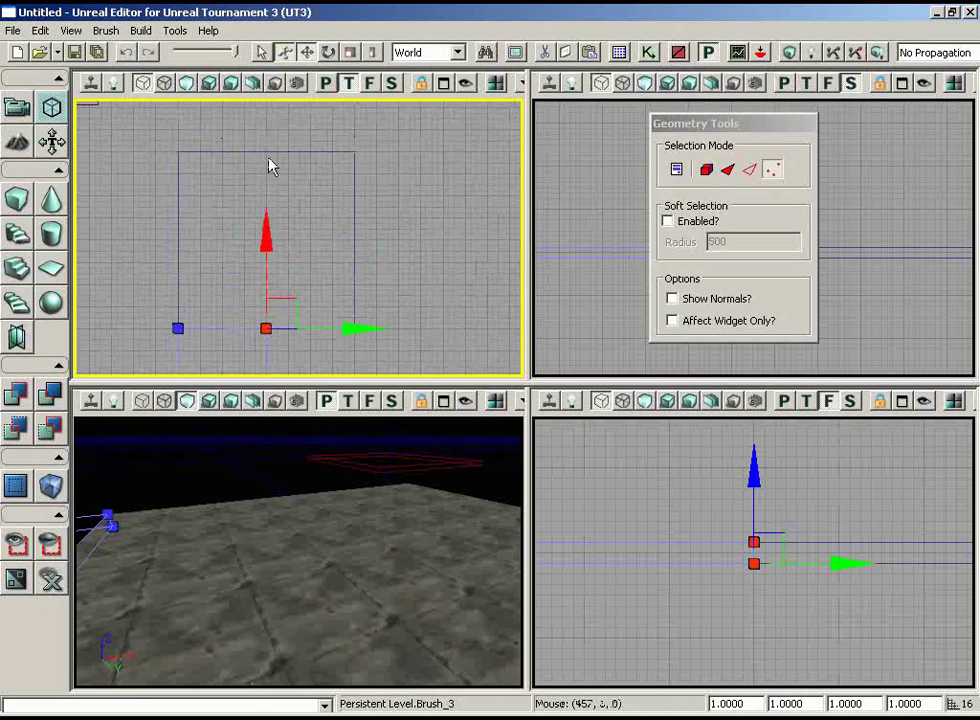
pyautogui.moveTo(395, 313)
pyautogui.mouseDown(button='right')
pyautogui.moveTo(386, 361)
pyautogui.moveTo(409, 375)
pyautogui.moveTo(350, 357)
pyautogui.moveTo(337, 377)
pyautogui.mouseUp(button='right')
pyautogui.scroll(7, 411, 374)
pyautogui.scroll(2, 337, 377)
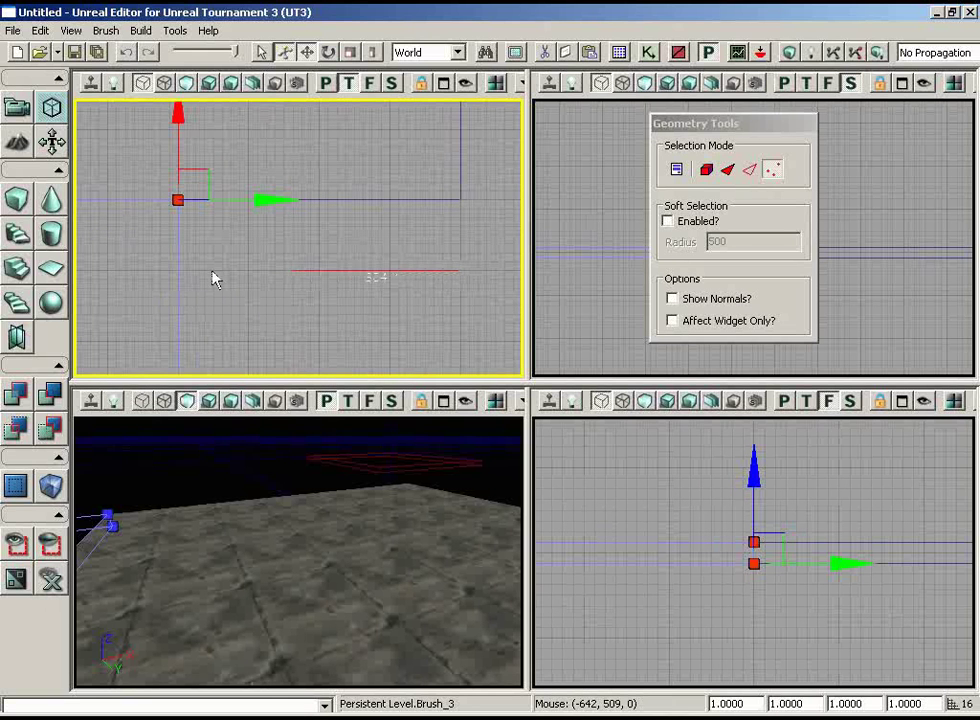
# Step: Shorten the copied slab to a quarter of its depth by moving its negative X edge vertices toward the floor
pyautogui.moveTo(74, 269); pyautogui.dragTo(79, 254, button='middle')
pyautogui.moveTo(381, 258)
pyautogui.mouseDown()
pyautogui.moveTo(385, 301)
pyautogui.moveTo(386, 183)
pyautogui.moveTo(225, 244)
pyautogui.moveTo(224, 98)
pyautogui.moveTo(197, 339)
pyautogui.moveTo(420, 372)
pyautogui.mouseUp()
pyautogui.scroll(-3, 226, 243)
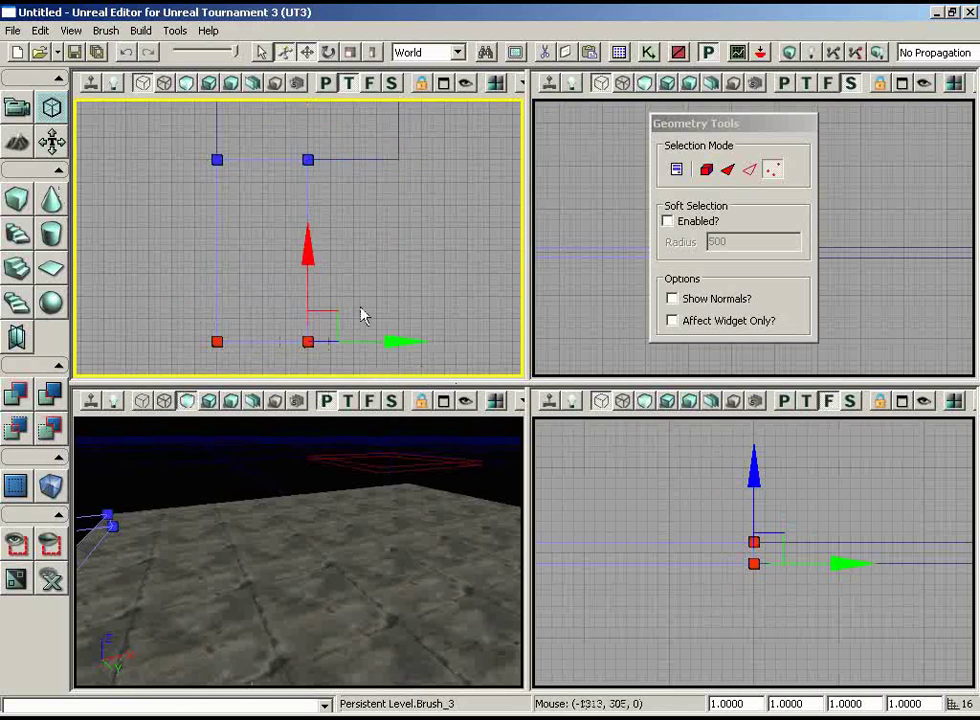
pyautogui.moveTo(363, 309); pyautogui.dragTo(393, 243)
pyautogui.scroll(2, 393, 243)
pyautogui.moveTo(312, 286); pyautogui.dragTo(297, 97)
pyautogui.moveTo(229, 305); pyautogui.dragTo(182, 238)
pyautogui.scroll(2, 186, 300)
pyautogui.moveTo(186, 308); pyautogui.dragTo(123, 189)
pyautogui.scroll(1, 114, 224)
pyautogui.scroll(-1, 114, 216)
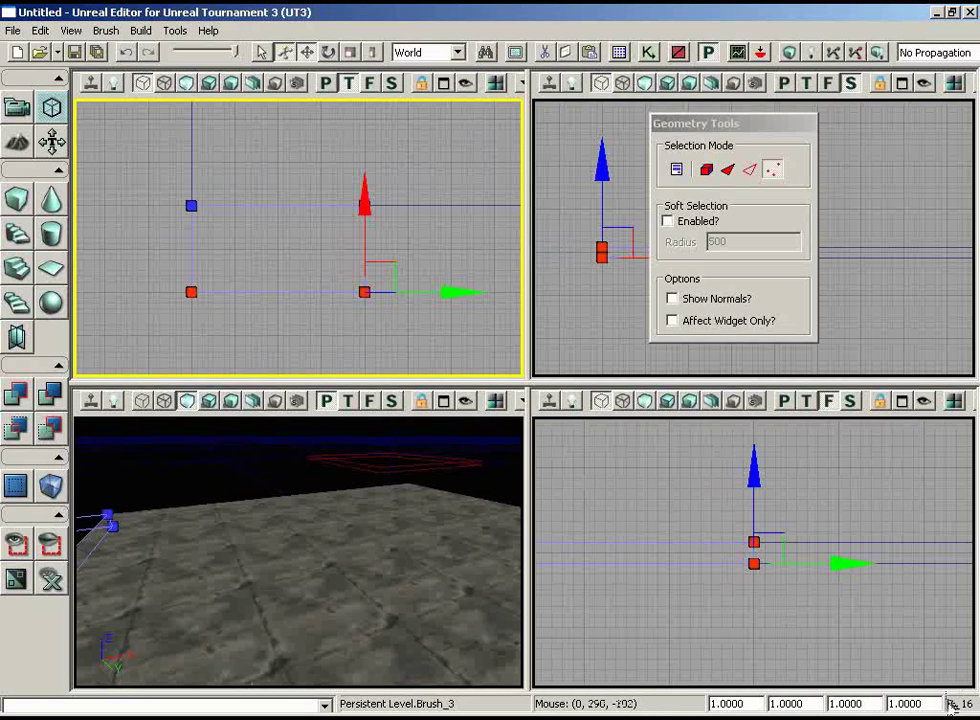
# Step: Taper the slab into a trapezoid by moving both outer corner vertex pairs inward by a quarter of its width
pyautogui.moveTo(266, 334); pyautogui.dragTo(256, 325)
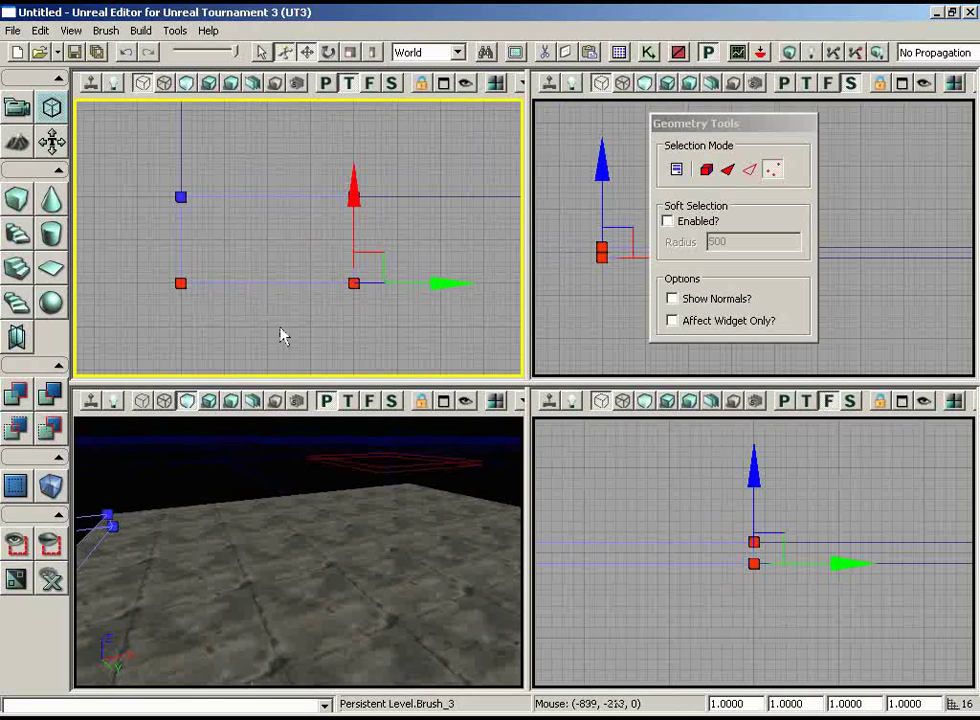
pyautogui.moveTo(281, 335); pyautogui.dragTo(306, 325)
pyautogui.moveTo(202, 289); pyautogui.dragTo(198, 306)
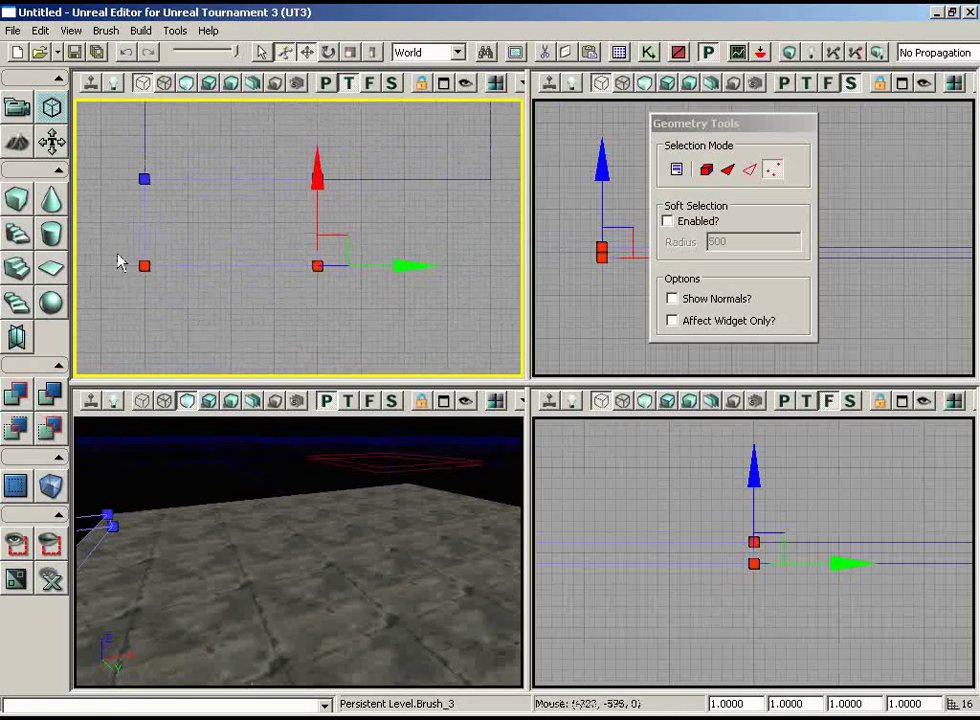
pyautogui.keyDown('ctrl'); pyautogui.keyDown('alt'); pyautogui.moveTo(127, 239); pyautogui.dragTo(164, 298); pyautogui.keyUp('alt'); pyautogui.keyUp('ctrl')
pyautogui.moveTo(213, 259); pyautogui.dragTo(258, 302)
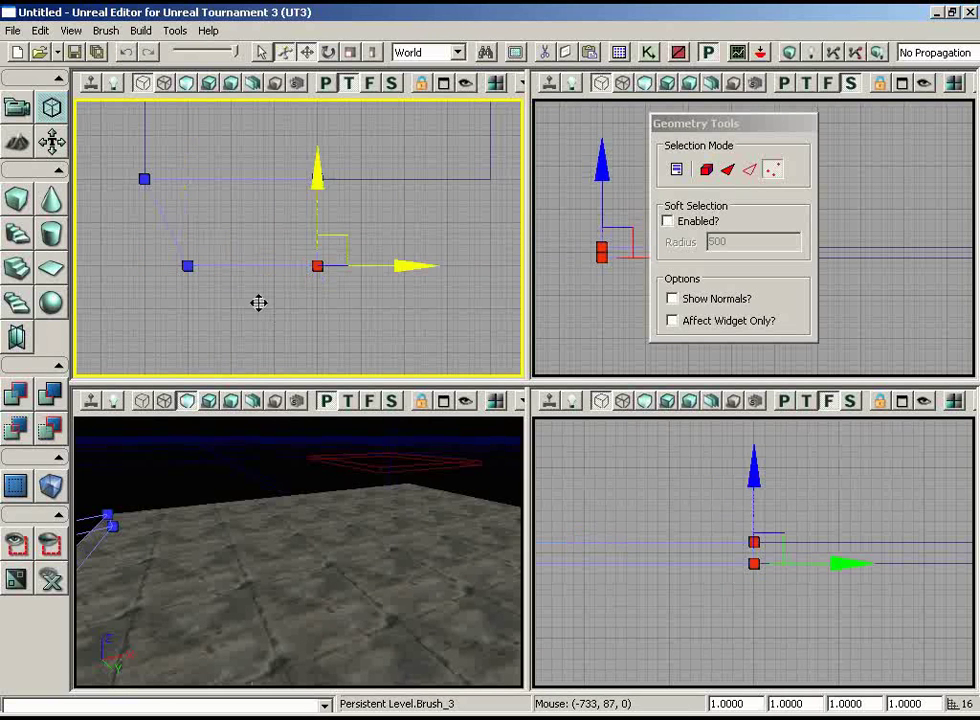
pyautogui.moveTo(407, 260); pyautogui.dragTo(338, 245)
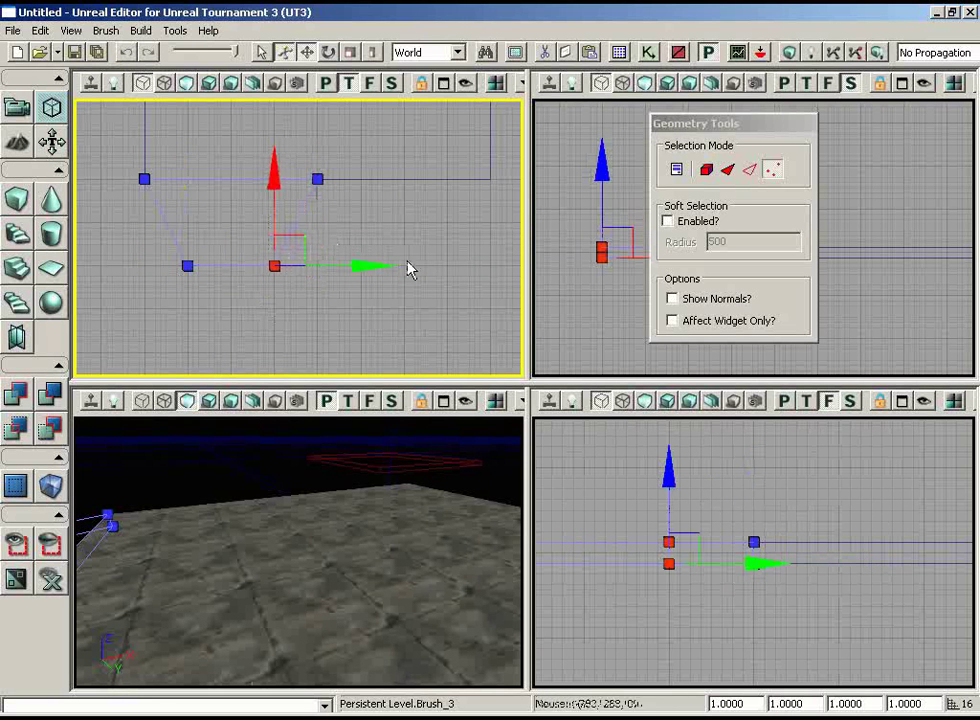
# Step: Rebuild the level geometry with the trapezoid extension, dismiss the Map Check results and view the surface in perspective
pyautogui.moveTo(303, 295); pyautogui.dragTo(75, 249)
pyautogui.scroll(6, 280, 350)
pyautogui.scroll(-4, 76, 180)
pyautogui.scroll(-6, 193, 100)
pyautogui.moveTo(75, 149); pyautogui.dragTo(207, 100)
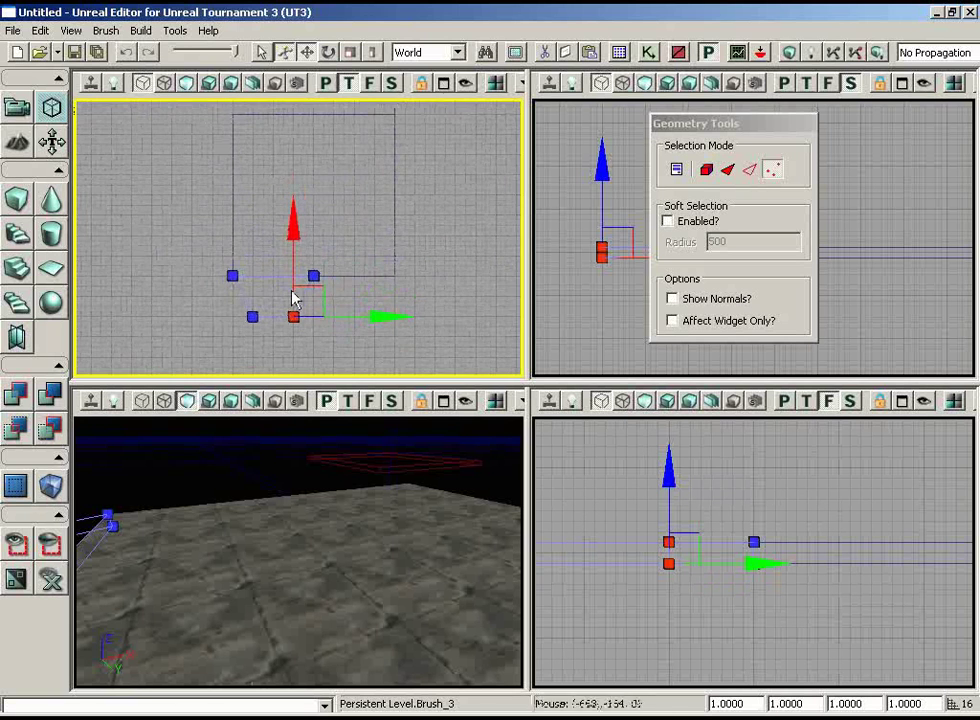
pyautogui.moveTo(310, 505); pyautogui.dragTo(143, 501, button='right')
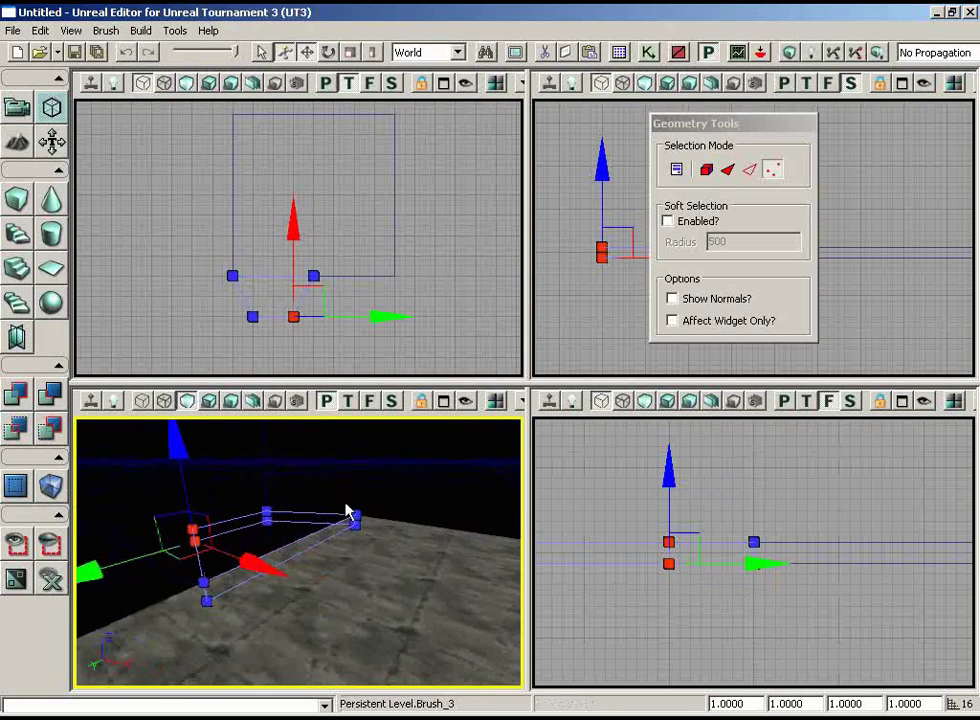
pyautogui.click(791, 56)
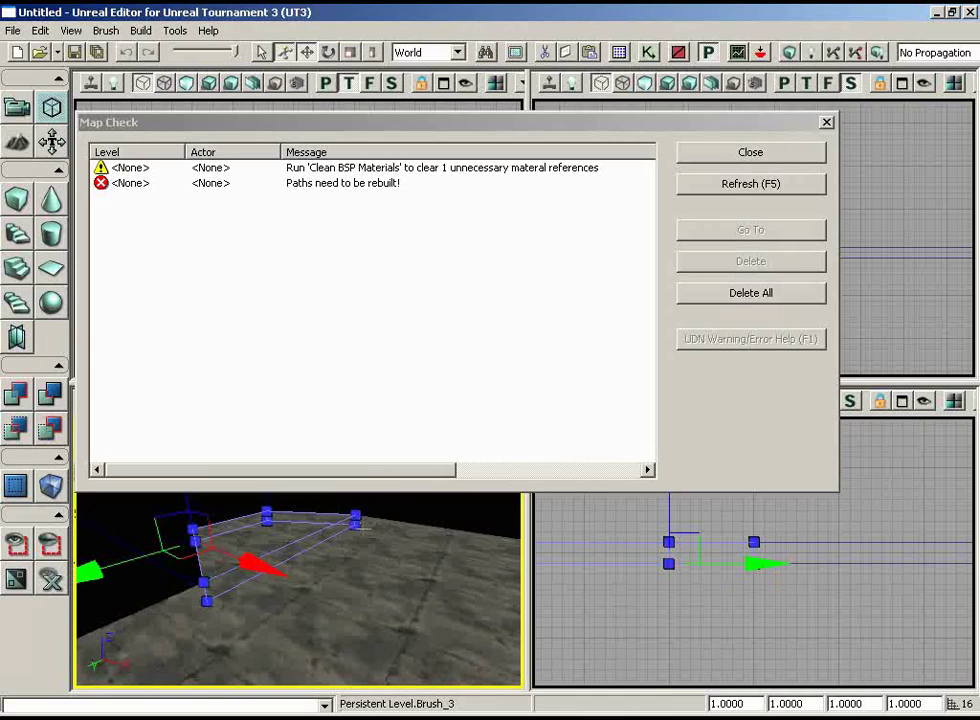
pyautogui.click(719, 153)
pyautogui.moveTo(300, 630); pyautogui.dragTo(262, 516)
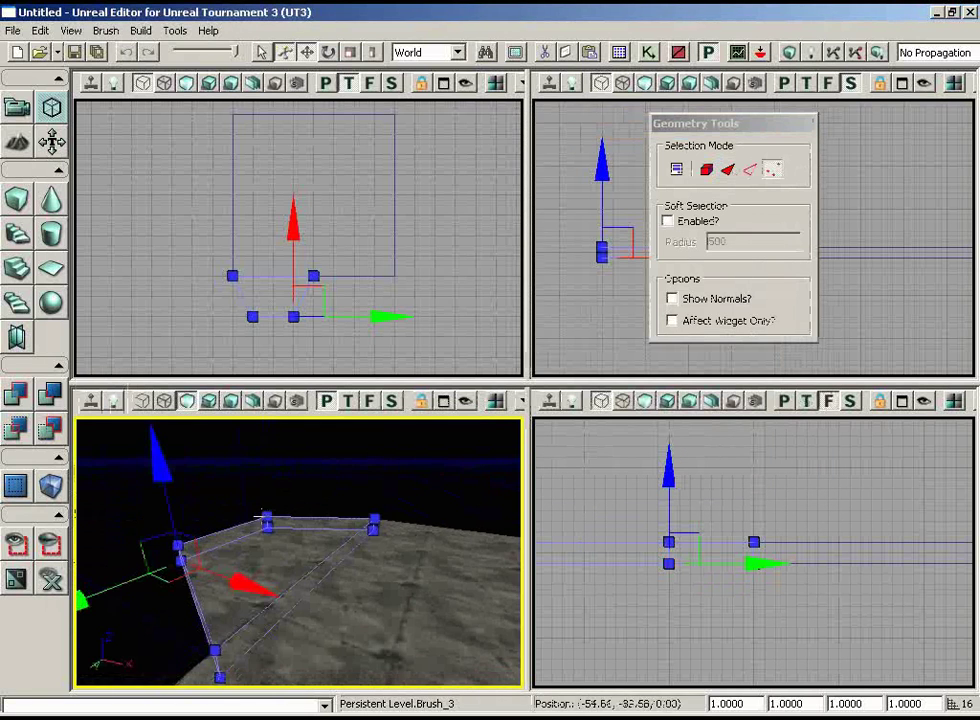
# Step: Clear the vertex selection and duplicate the trapezoid brush rotated 90 degrees in the top view, narrow end facing negative Y
pyautogui.moveTo(433, 270)
pyautogui.mouseDown()
pyautogui.moveTo(440, 260)
pyautogui.moveTo(428, 252)
pyautogui.moveTo(427, 203)
pyautogui.moveTo(424, 268)
pyautogui.mouseUp()
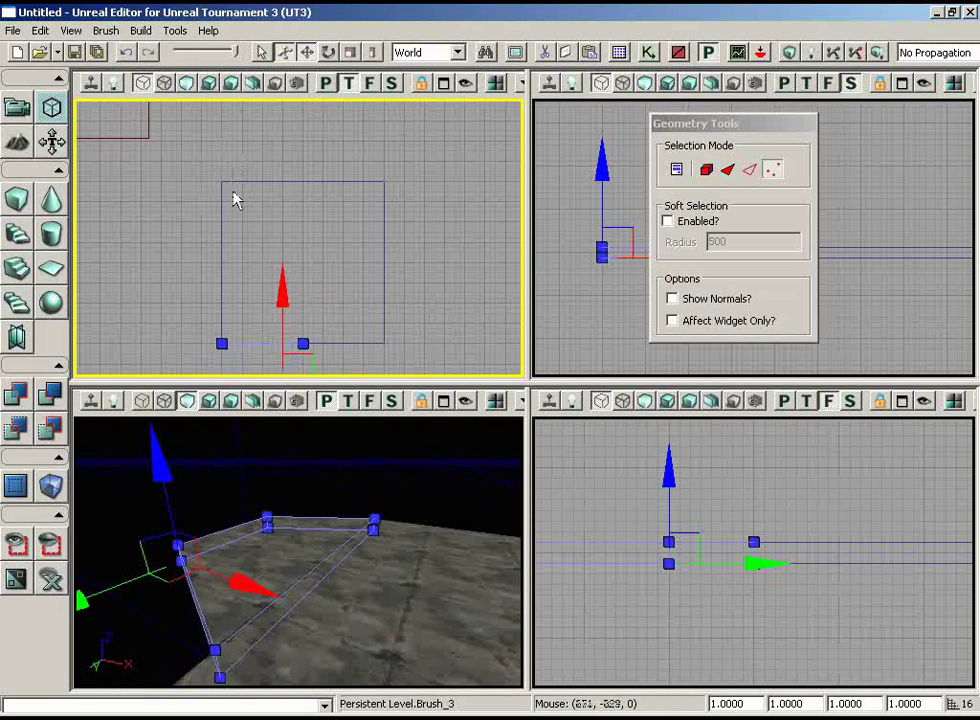
pyautogui.moveTo(233, 200); pyautogui.dragTo(320, 314)
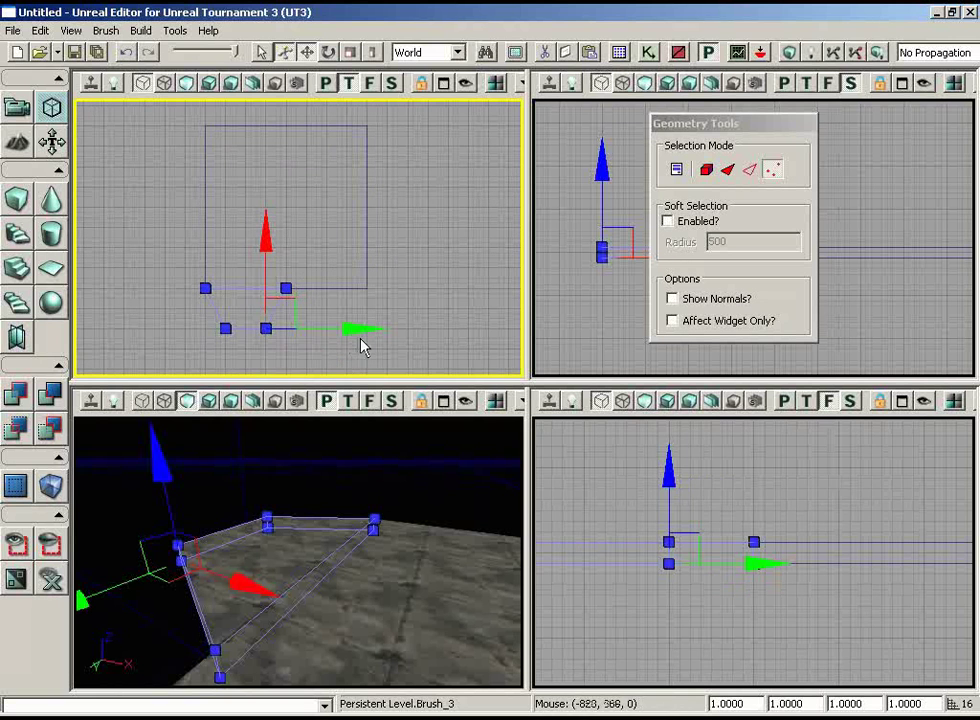
pyautogui.click(276, 365)
pyautogui.click(271, 328)
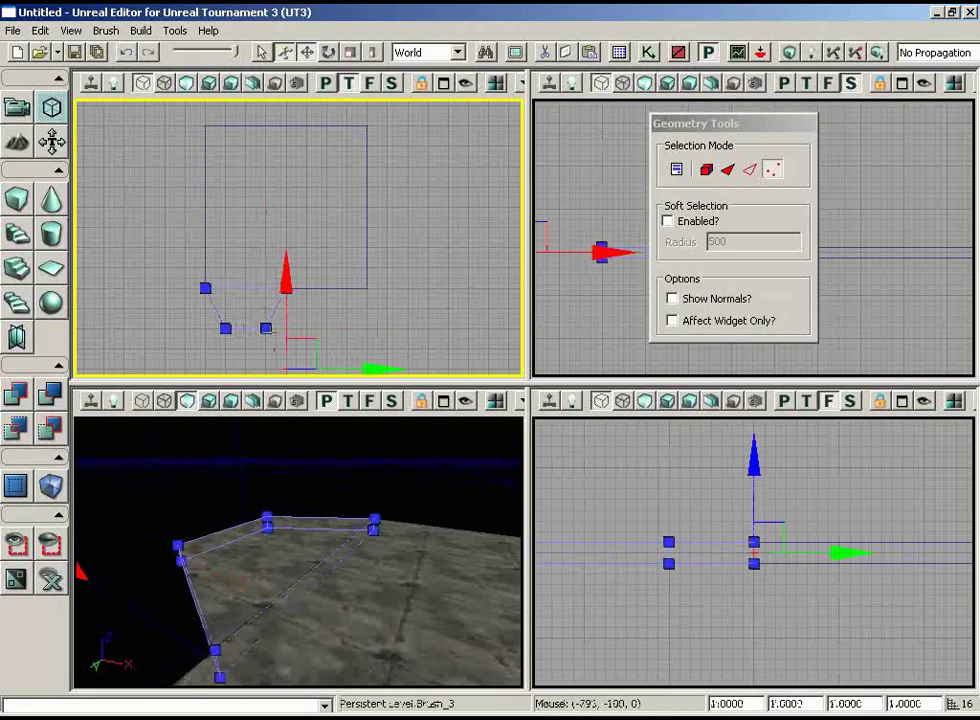
pyautogui.moveTo(371, 360); pyautogui.dragTo(374, 323)
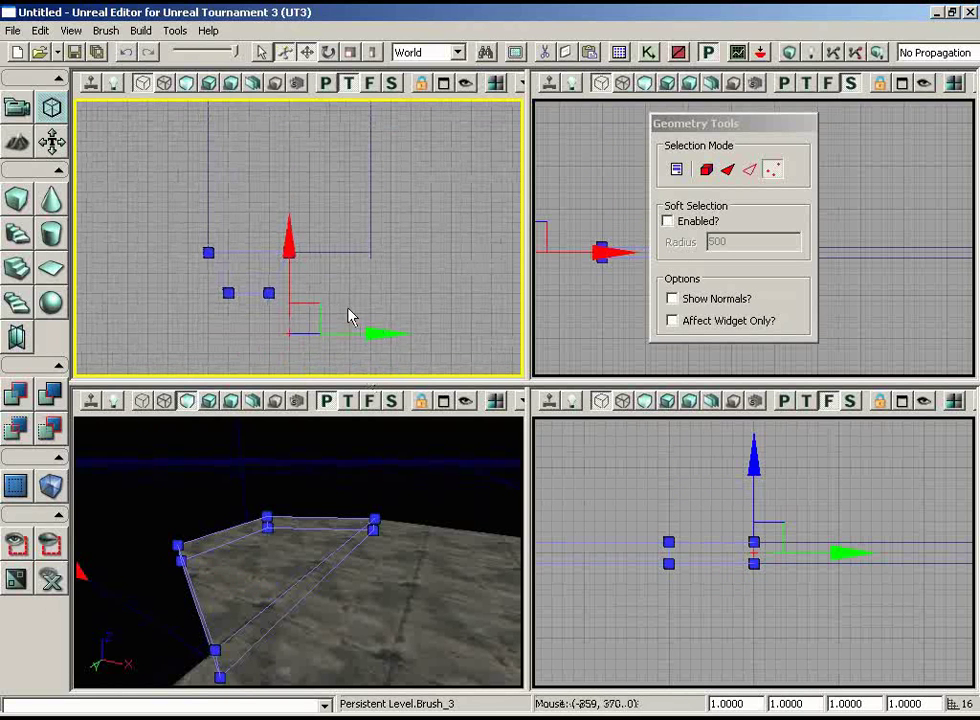
pyautogui.press('space')
pyautogui.moveTo(418, 267); pyautogui.dragTo(388, 311)
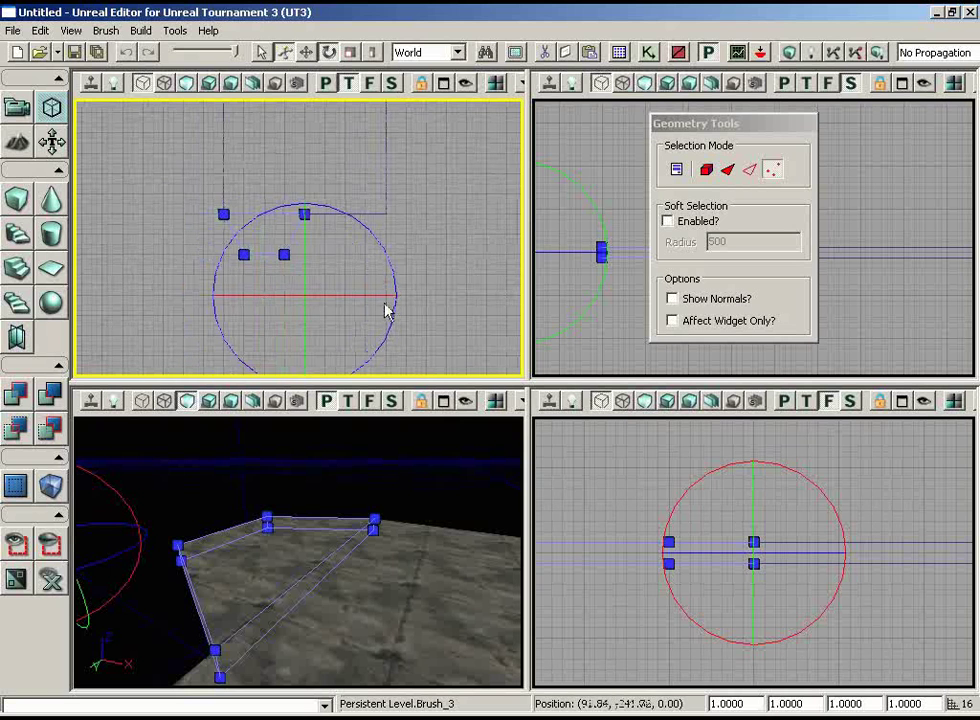
pyautogui.moveTo(350, 217)
pyautogui.mouseDown()
pyautogui.moveTo(435, 217)
pyautogui.moveTo(446, 260)
pyautogui.moveTo(524, 270)
pyautogui.mouseUp()
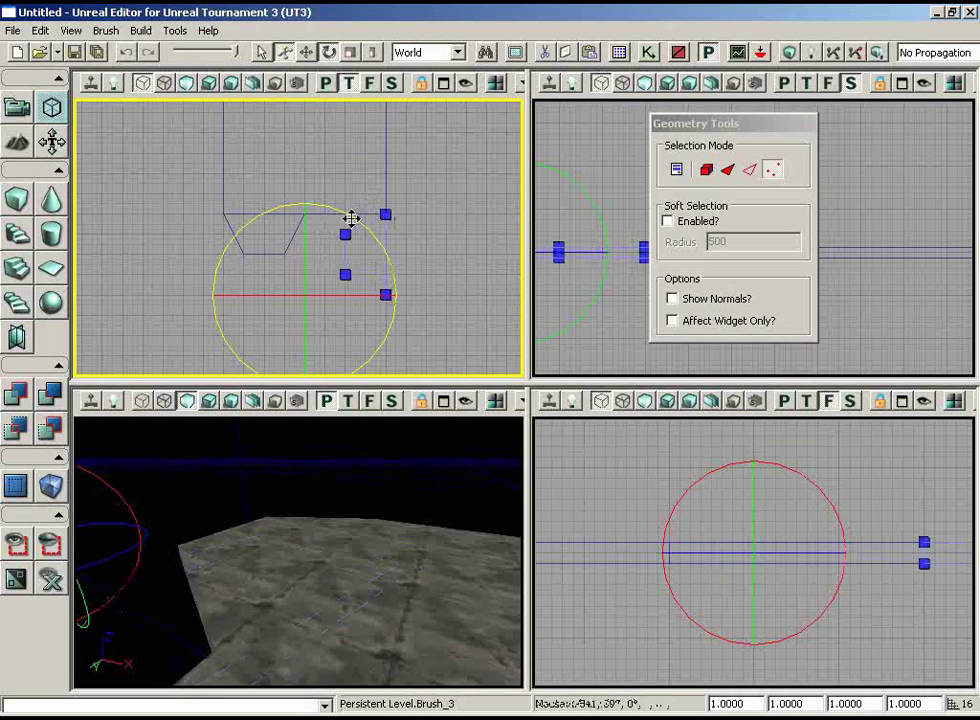
pyautogui.moveTo(407, 248)
pyautogui.mouseDown()
pyautogui.moveTo(513, 205)
pyautogui.moveTo(504, 170)
pyautogui.moveTo(503, 226)
pyautogui.mouseUp()
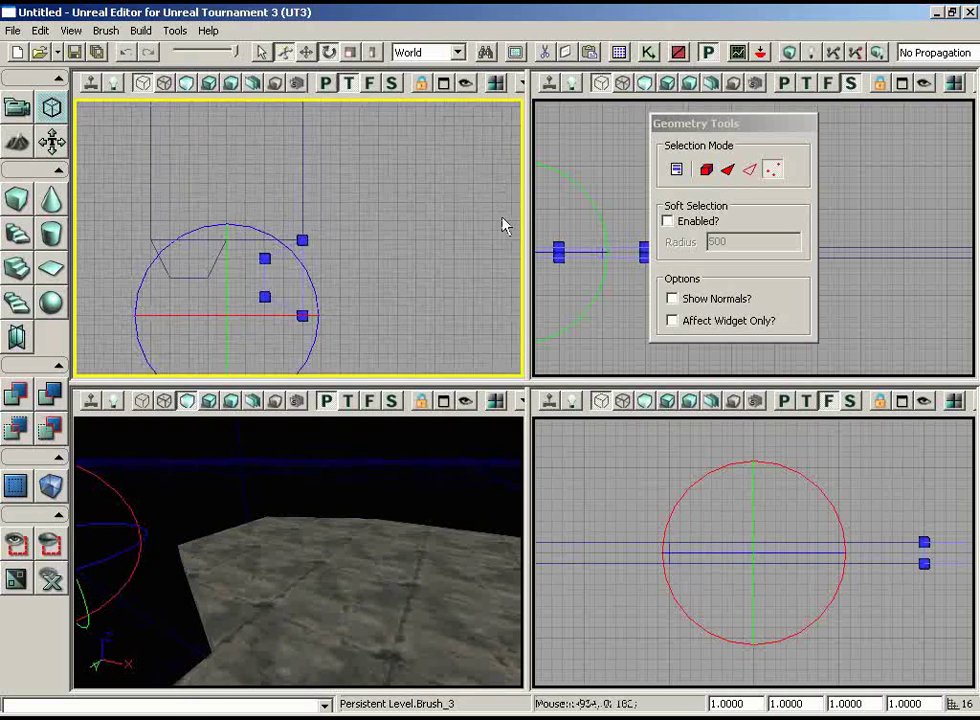
pyautogui.moveTo(333, 238)
pyautogui.mouseDown()
pyautogui.moveTo(336, 224)
pyautogui.moveTo(232, 101)
pyautogui.moveTo(230, 200)
pyautogui.moveTo(259, 143)
pyautogui.moveTo(275, 201)
pyautogui.moveTo(243, 229)
pyautogui.mouseUp()
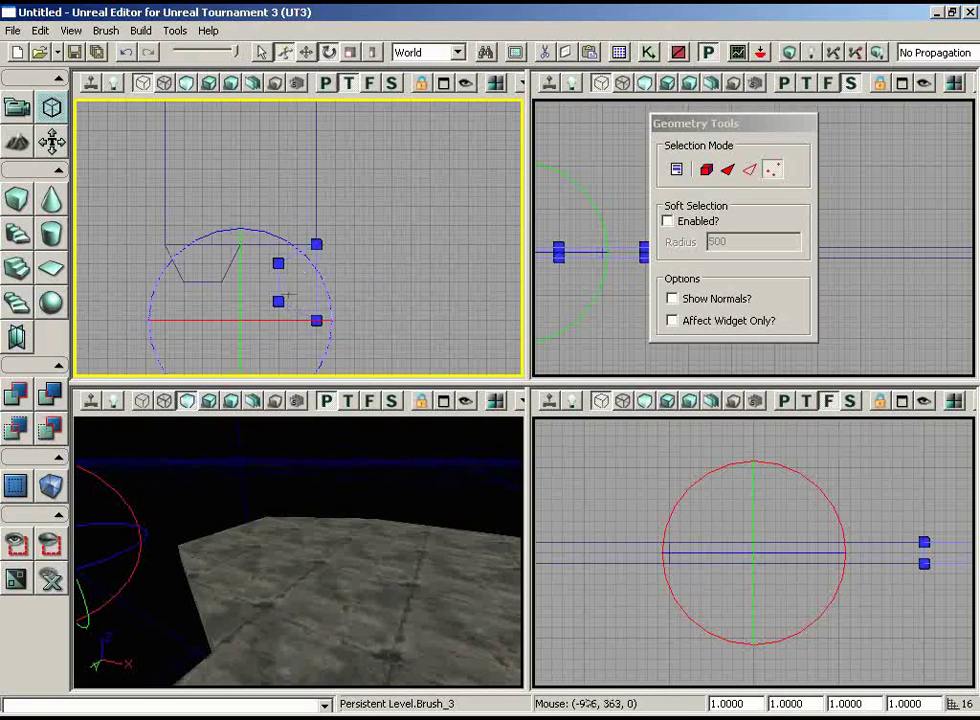
pyautogui.moveTo(372, 271)
pyautogui.mouseDown()
pyautogui.moveTo(372, 190)
pyautogui.moveTo(372, 214)
pyautogui.mouseUp()
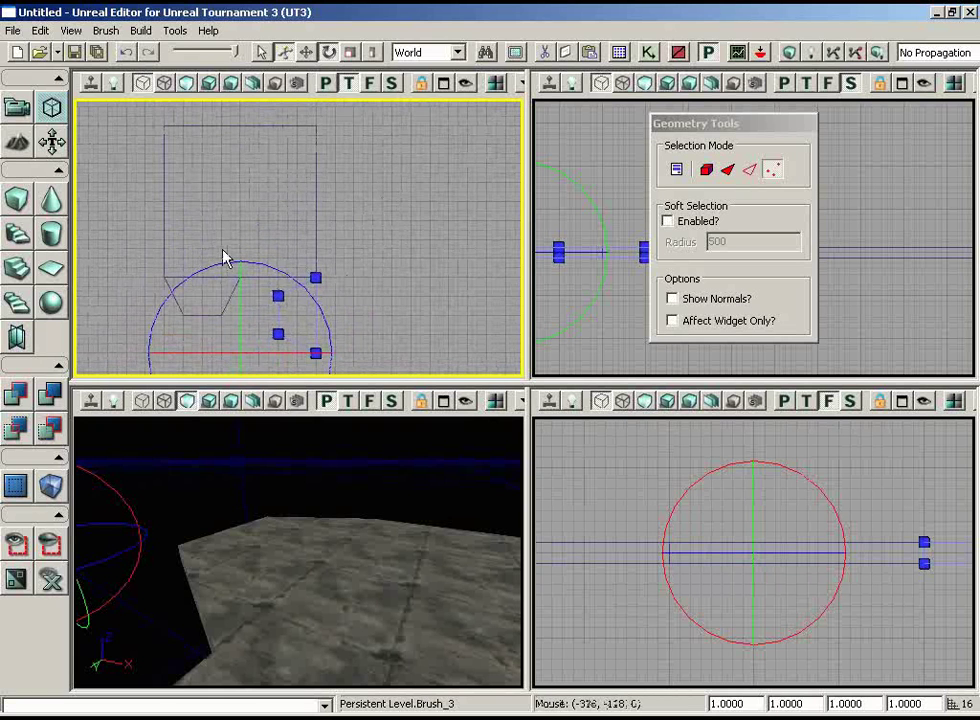
# Step: Move the rotated trapezoid against the floor slab's negative Y edge, overhanging the slab's positive X corner
pyautogui.press('space')
pyautogui.press('space')
pyautogui.moveTo(374, 299)
pyautogui.mouseDown()
pyautogui.moveTo(317, 280)
pyautogui.moveTo(281, 228)
pyautogui.mouseUp()
pyautogui.moveTo(335, 350)
pyautogui.mouseDown()
pyautogui.moveTo(280, 278)
pyautogui.moveTo(101, 98)
pyautogui.moveTo(74, 99)
pyautogui.moveTo(94, 98)
pyautogui.mouseUp()
pyautogui.moveTo(350, 236)
pyautogui.mouseDown()
pyautogui.moveTo(75, 171)
pyautogui.moveTo(75, 233)
pyautogui.moveTo(133, 196)
pyautogui.moveTo(127, 216)
pyautogui.mouseUp()
pyautogui.scroll(3, 257, 207)
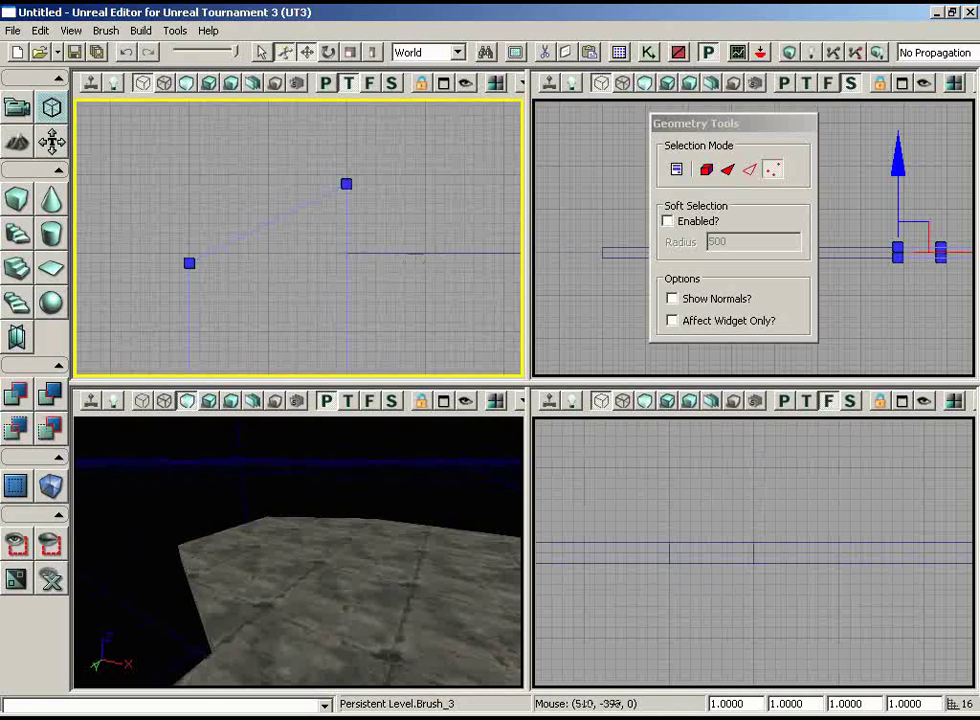
pyautogui.moveTo(237, 279); pyautogui.dragTo(273, 260)
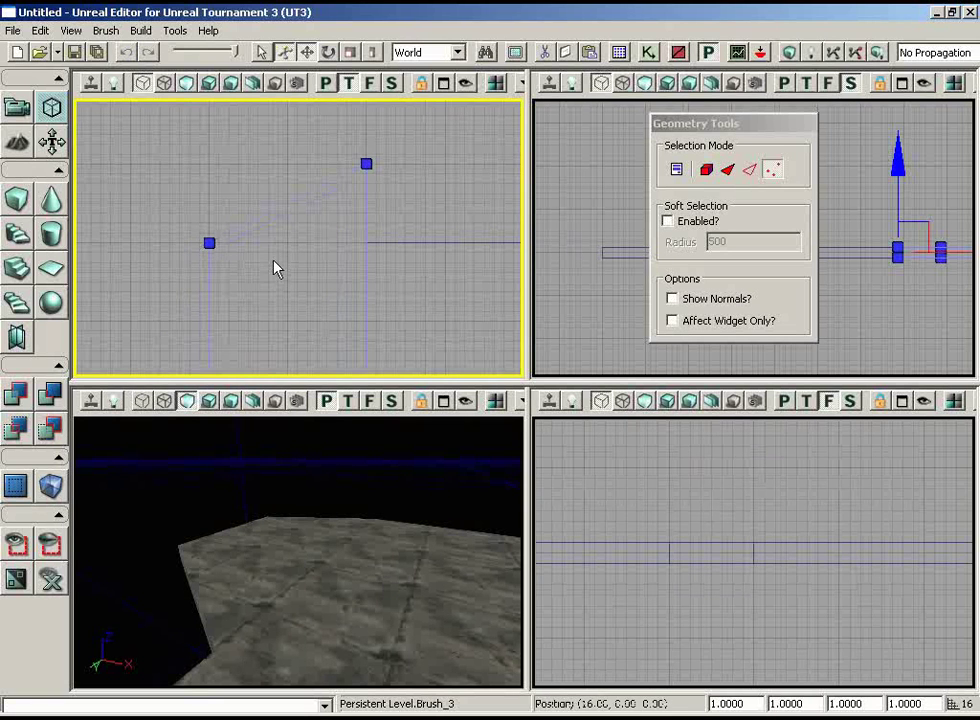
pyautogui.scroll(-5, 390, 250)
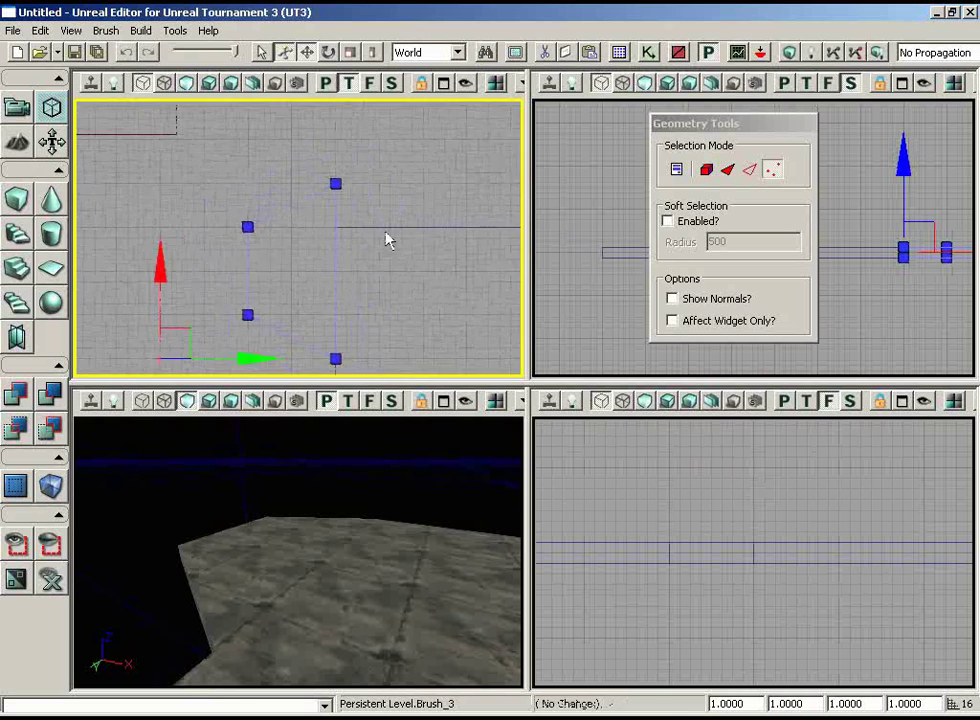
pyautogui.moveTo(387, 234); pyautogui.dragTo(522, 208)
pyautogui.scroll(2, 518, 230)
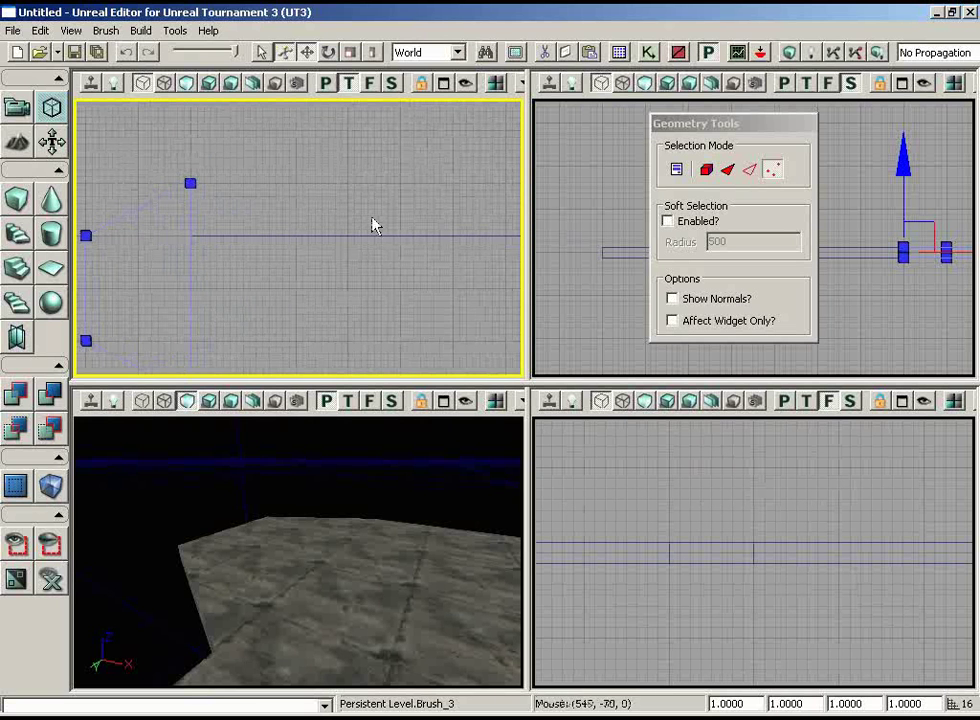
pyautogui.moveTo(279, 258)
pyautogui.mouseDown()
pyautogui.moveTo(281, 289)
pyautogui.moveTo(380, 173)
pyautogui.moveTo(309, 174)
pyautogui.mouseUp()
# Step: Duplicate the main floor slab along positive X and place the copy edge to edge with the original
pyautogui.scroll(-3, 280, 252)
pyautogui.scroll(-2, 283, 247)
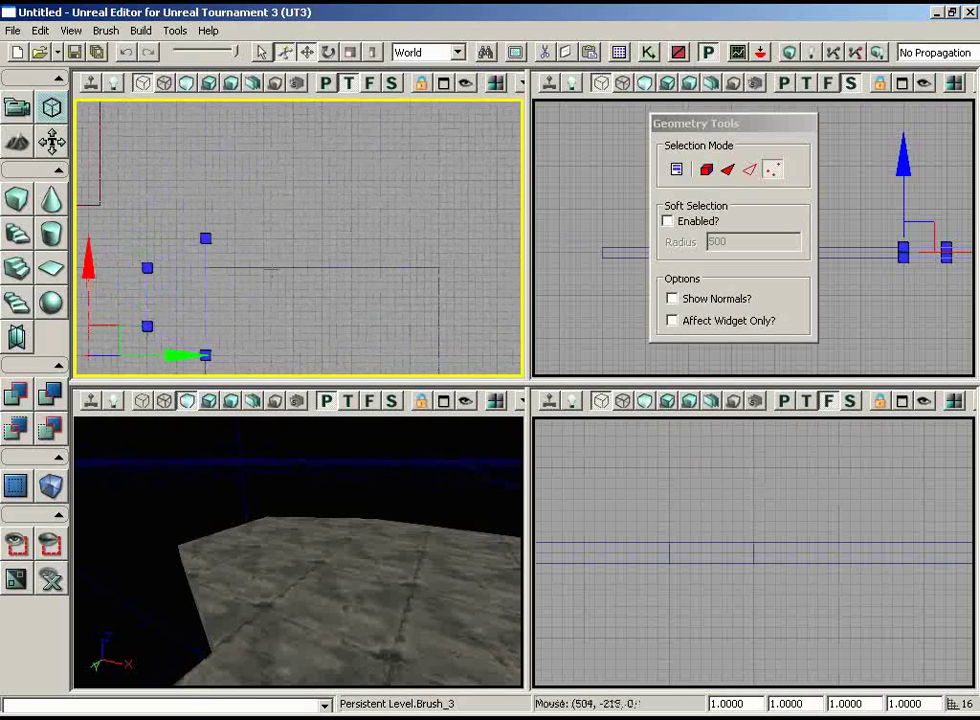
pyautogui.click(272, 268)
pyautogui.moveTo(287, 232)
pyautogui.mouseDown()
pyautogui.moveTo(292, 267)
pyautogui.moveTo(308, 263)
pyautogui.mouseUp()
pyautogui.scroll(-3, 288, 242)
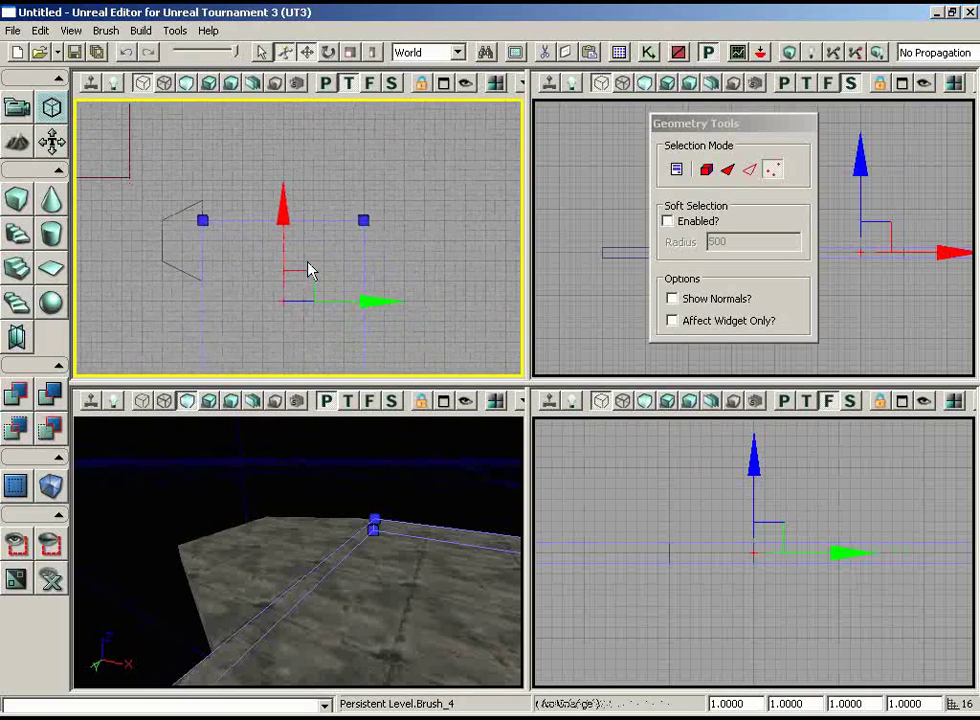
pyautogui.scroll(-2, 308, 263)
pyautogui.moveTo(308, 214)
pyautogui.mouseDown()
pyautogui.moveTo(312, 232)
pyautogui.moveTo(286, 98)
pyautogui.moveTo(283, 344)
pyautogui.moveTo(76, 298)
pyautogui.mouseUp()
pyautogui.scroll(6, 283, 344)
pyautogui.moveTo(286, 220)
pyautogui.mouseDown()
pyautogui.moveTo(466, 320)
pyautogui.moveTo(391, 199)
pyautogui.moveTo(390, 125)
pyautogui.moveTo(406, 100)
pyautogui.mouseUp()
pyautogui.scroll(-1, 407, 101)
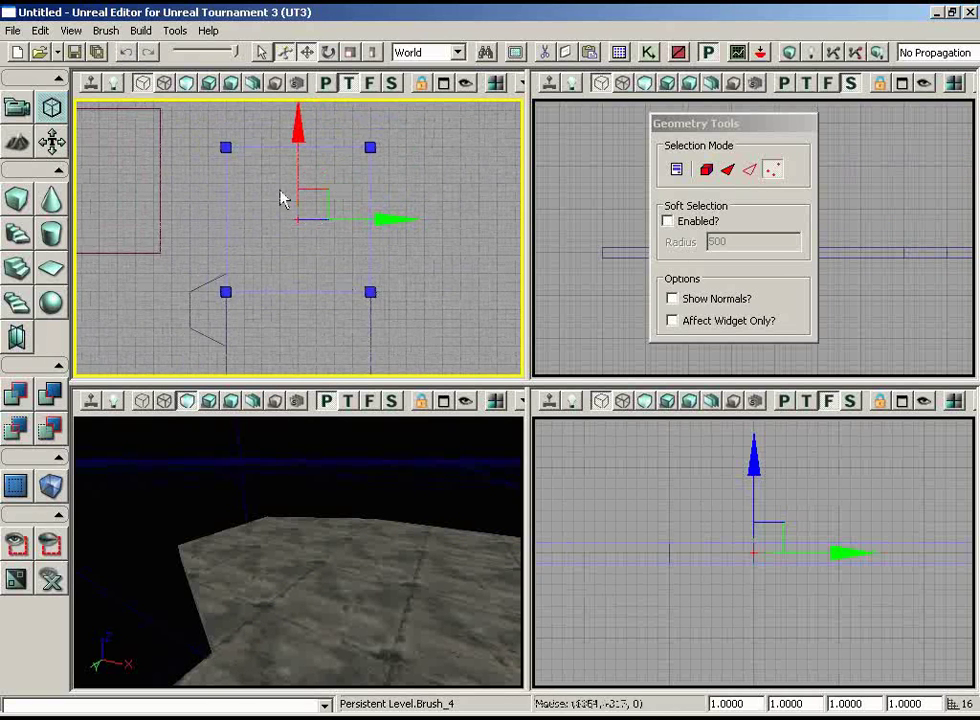
# Step: Shorten the new slab along X to line up with the side trapezoid's corner and halve its width along Y
pyautogui.keyDown('ctrl'); pyautogui.keyDown('alt'); pyautogui.moveTo(218, 126); pyautogui.dragTo(390, 157); pyautogui.keyUp('alt'); pyautogui.keyUp('ctrl')
pyautogui.moveTo(233, 105); pyautogui.dragTo(222, 296)
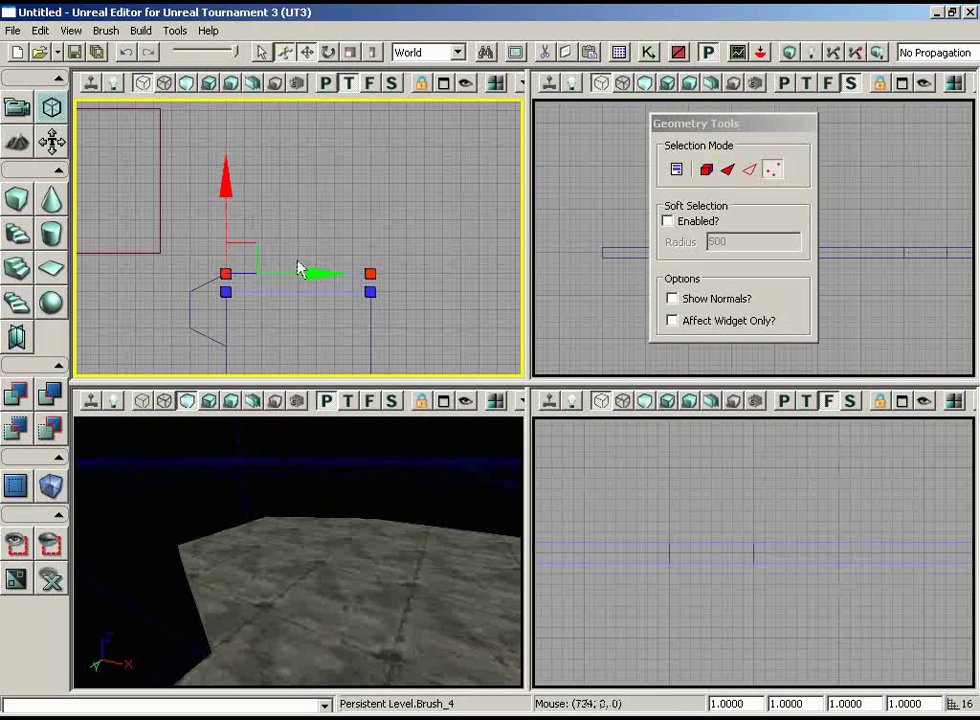
pyautogui.scroll(6, 260, 370)
pyautogui.moveTo(297, 347)
pyautogui.mouseDown()
pyautogui.moveTo(260, 381)
pyautogui.moveTo(105, 343)
pyautogui.moveTo(75, 383)
pyautogui.moveTo(76, 185)
pyautogui.moveTo(370, 235)
pyautogui.moveTo(370, 202)
pyautogui.moveTo(430, 207)
pyautogui.moveTo(326, 316)
pyautogui.mouseUp()
pyautogui.moveTo(480, 211); pyautogui.dragTo(305, 206)
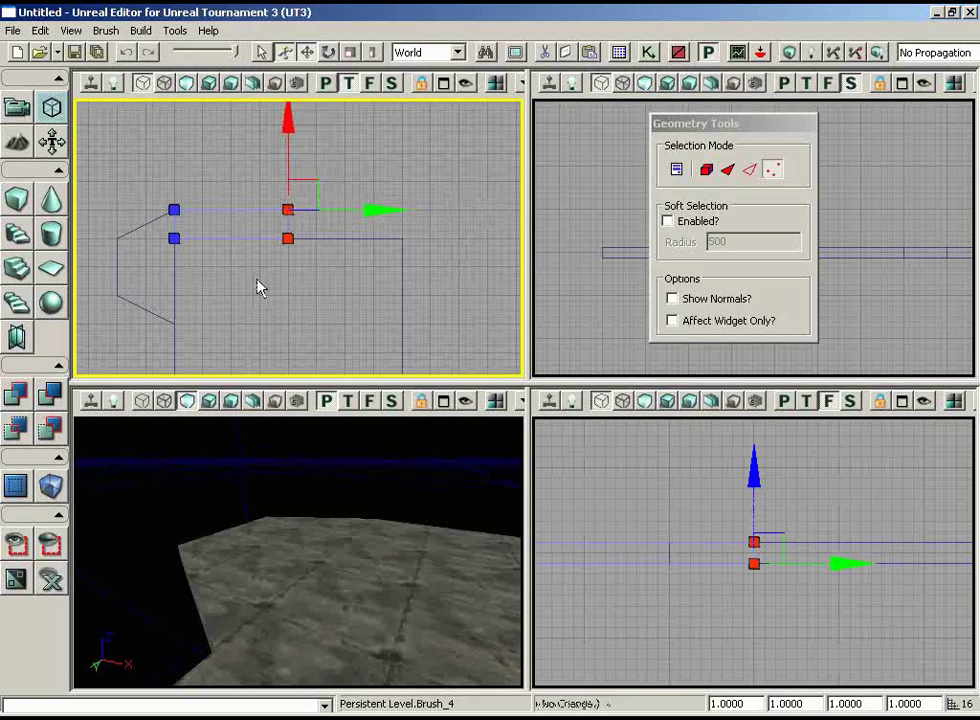
# Step: Bevel the narrow slab's outer corner by moving its positive X and Y vertex pair halfway along negative Y
pyautogui.scroll(3, 208, 232)
pyautogui.moveTo(258, 286); pyautogui.dragTo(140, 270, button='right')
pyautogui.moveTo(314, 203)
pyautogui.keyDown('ctrl'); pyautogui.keyDown('alt'); pyautogui.mouseDown()
pyautogui.moveTo(455, 260)
pyautogui.moveTo(437, 232)
pyautogui.moveTo(307, 226)
pyautogui.mouseUp(); pyautogui.keyUp('alt'); pyautogui.keyUp('ctrl')
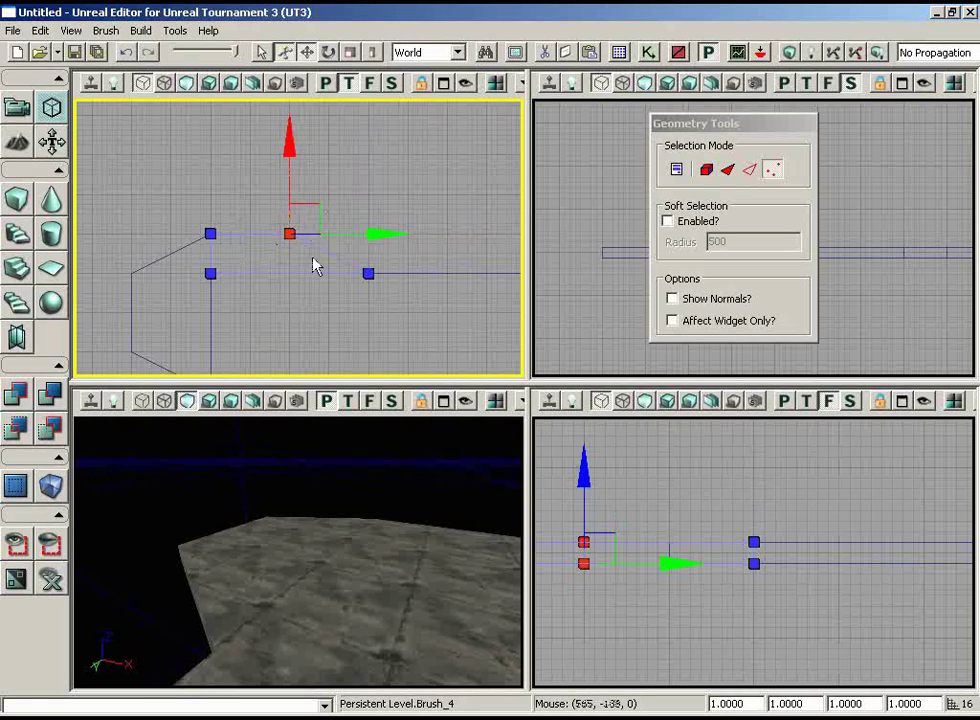
pyautogui.moveTo(342, 318)
pyautogui.mouseDown()
pyautogui.moveTo(300, 373)
pyautogui.moveTo(300, 357)
pyautogui.mouseUp()
# Step: Rebuild the level geometry with the new side pieces, dismiss the Map Check results and review the floor outline
pyautogui.moveTo(341, 474)
pyautogui.mouseDown(button='right')
pyautogui.moveTo(521, 502)
pyautogui.moveTo(460, 490)
pyautogui.moveTo(376, 419)
pyautogui.moveTo(200, 435)
pyautogui.mouseUp(button='right')
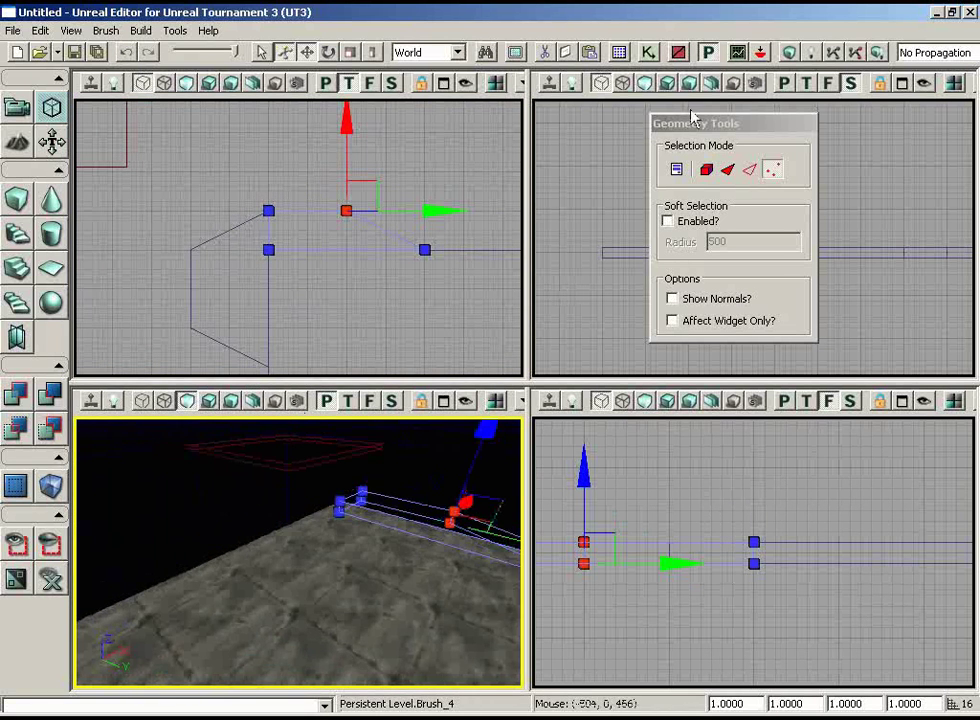
pyautogui.click(790, 53)
pyautogui.click(774, 153)
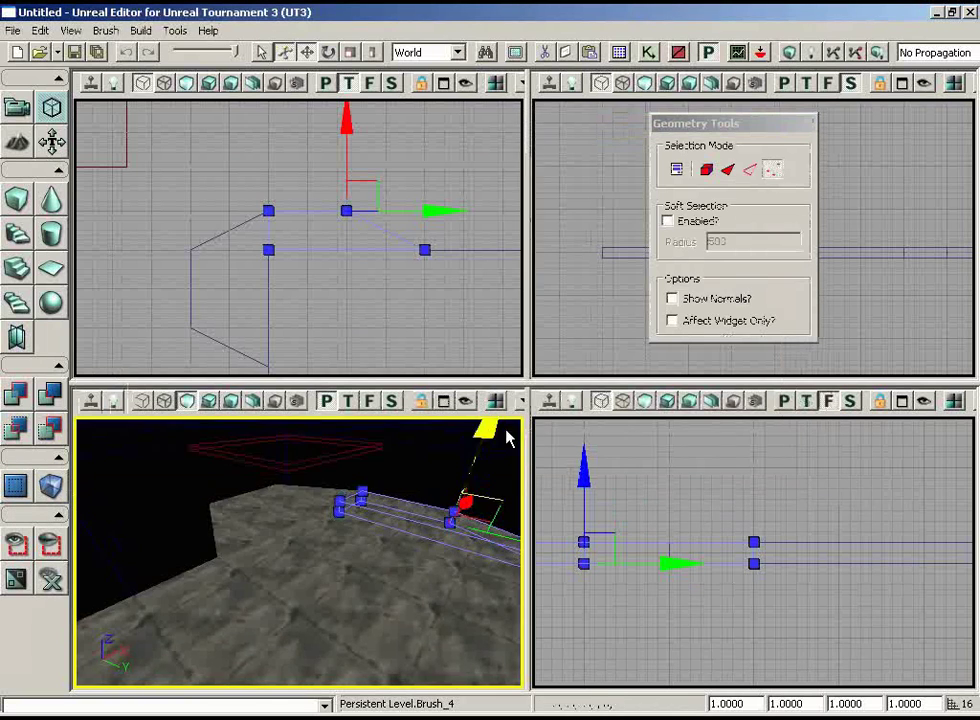
pyautogui.moveTo(400, 540); pyautogui.dragTo(264, 556, button='right')
pyautogui.moveTo(382, 346); pyautogui.dragTo(376, 335, button='right')
pyautogui.scroll(-5, 412, 288)
pyautogui.moveTo(412, 288); pyautogui.dragTo(505, 376, button='right')
pyautogui.scroll(2, 505, 376)
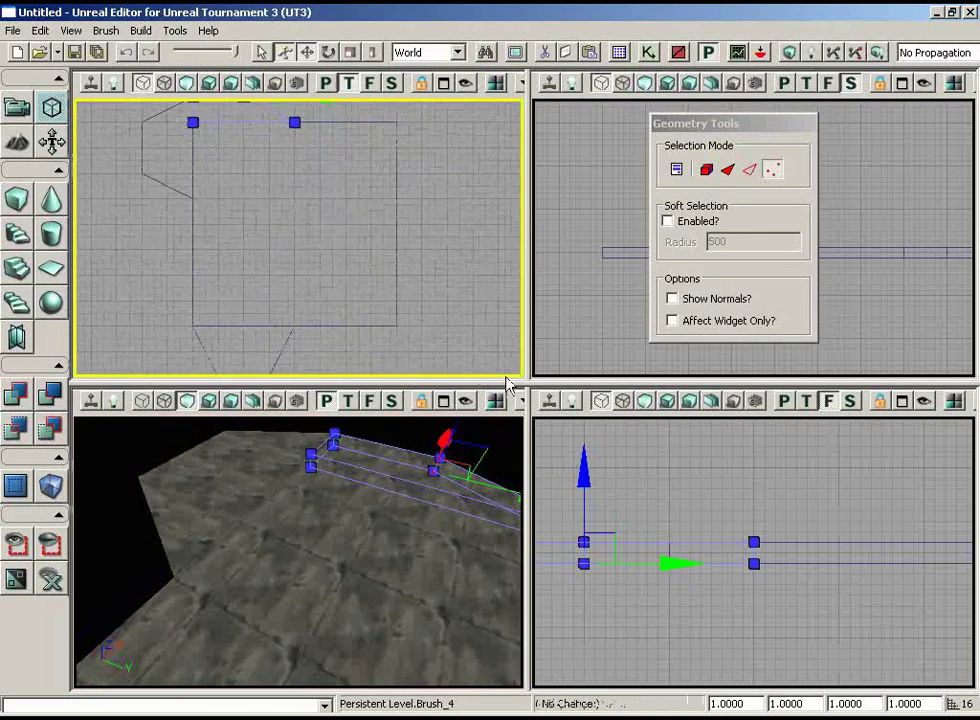
# Step: Inspect the beveled floor extension and the main slab's edges in perspective and from above
pyautogui.scroll(-2, 503, 360)
pyautogui.moveTo(304, 578); pyautogui.dragTo(304, 576, button='right')
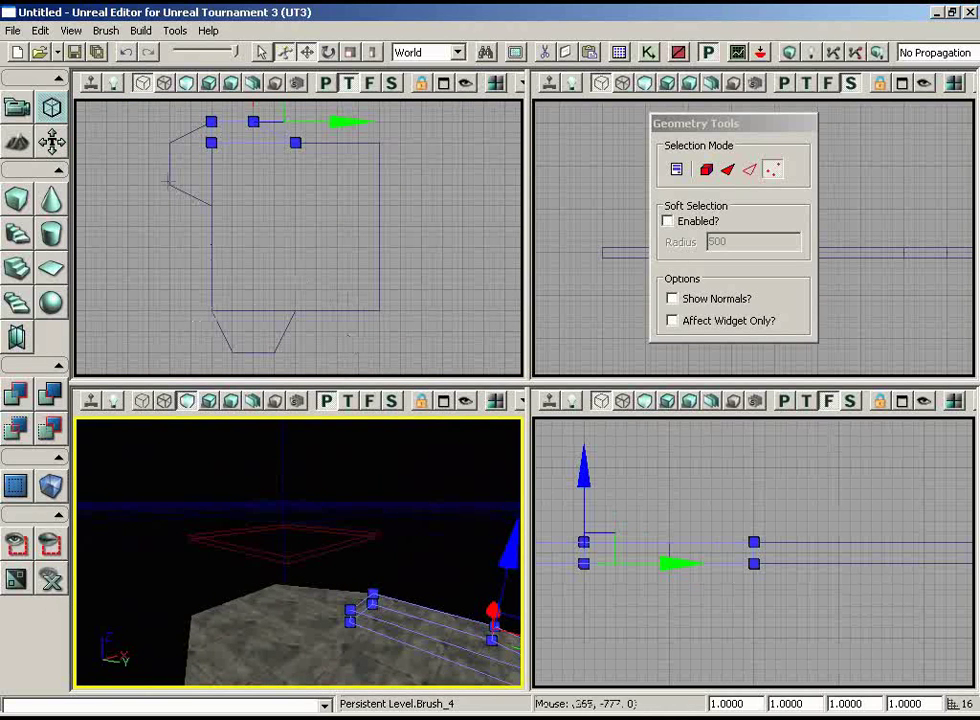
pyautogui.moveTo(390, 370)
pyautogui.mouseDown()
pyautogui.moveTo(499, 317)
pyautogui.moveTo(479, 304)
pyautogui.moveTo(437, 326)
pyautogui.mouseUp()
pyautogui.moveTo(309, 583)
pyautogui.mouseDown()
pyautogui.moveTo(523, 545)
pyautogui.moveTo(354, 658)
pyautogui.moveTo(523, 673)
pyautogui.moveTo(521, 693)
pyautogui.moveTo(350, 692)
pyautogui.moveTo(375, 611)
pyautogui.moveTo(275, 635)
pyautogui.moveTo(306, 575)
pyautogui.moveTo(334, 627)
pyautogui.mouseUp()
pyautogui.moveTo(325, 615); pyautogui.dragTo(401, 573, button='right')
pyautogui.moveTo(324, 219); pyautogui.dragTo(272, 152, button='right')
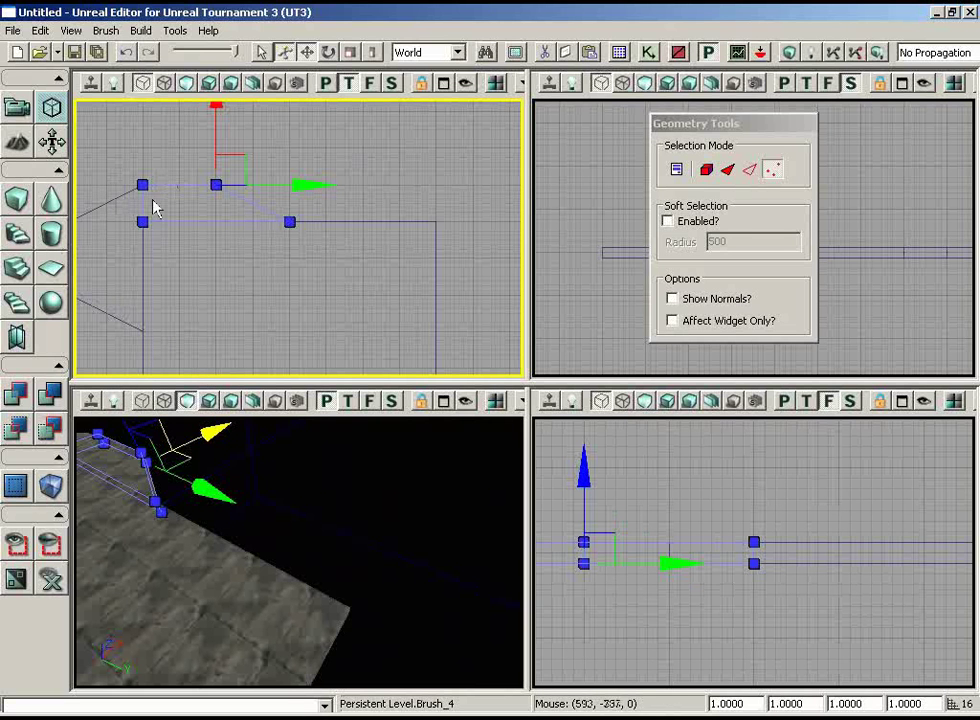
pyautogui.moveTo(206, 277); pyautogui.dragTo(223, 322, button='right')
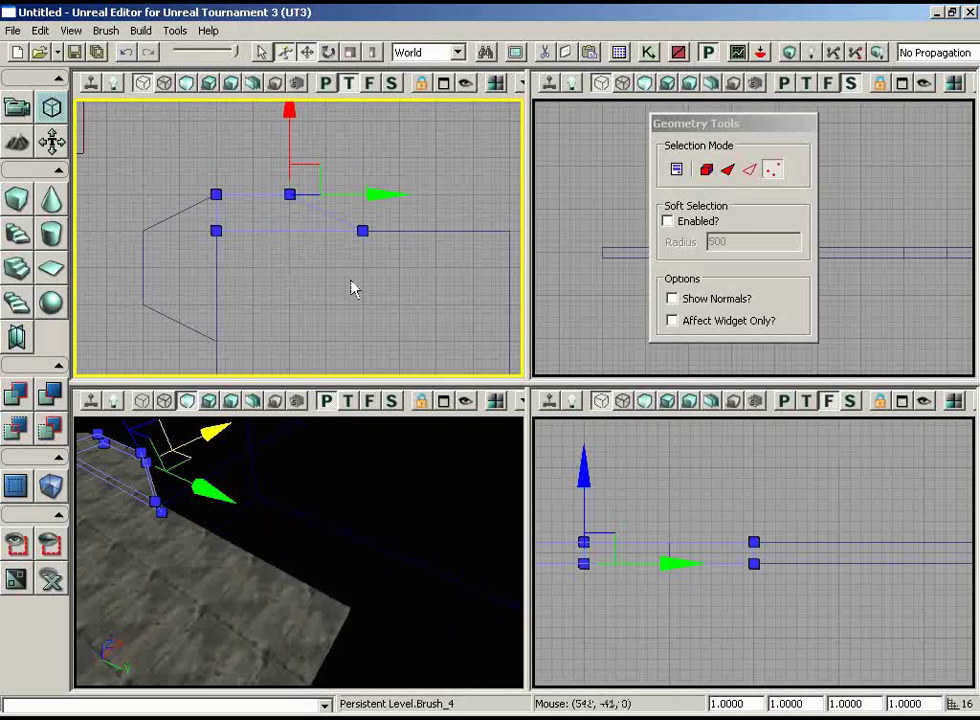
# Step: Leave geometry editing and set the cube builder brush's X size to 32
pyautogui.click(18, 108)
pyautogui.scroll(-2, 339, 263)
pyautogui.moveTo(278, 194); pyautogui.dragTo(341, 243)
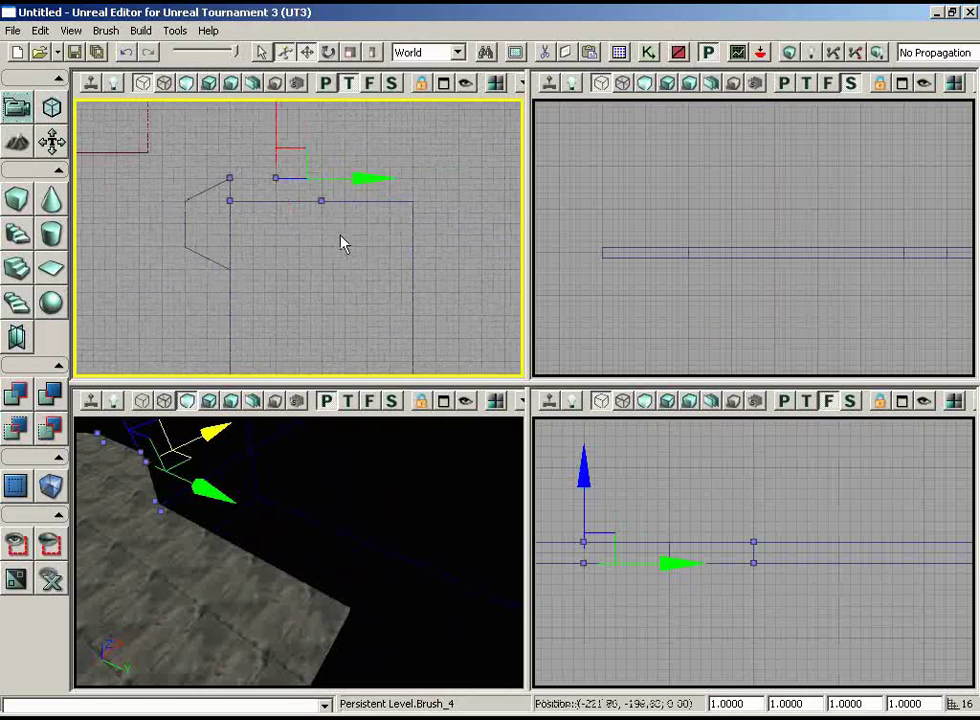
pyautogui.rightClick(20, 203)
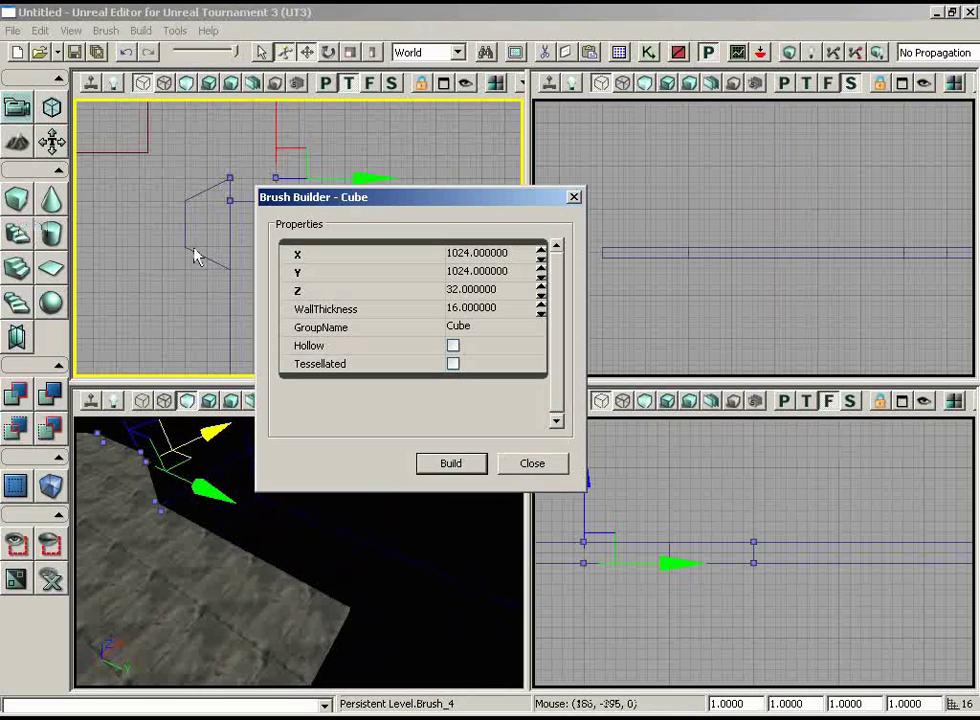
pyautogui.click(492, 255)
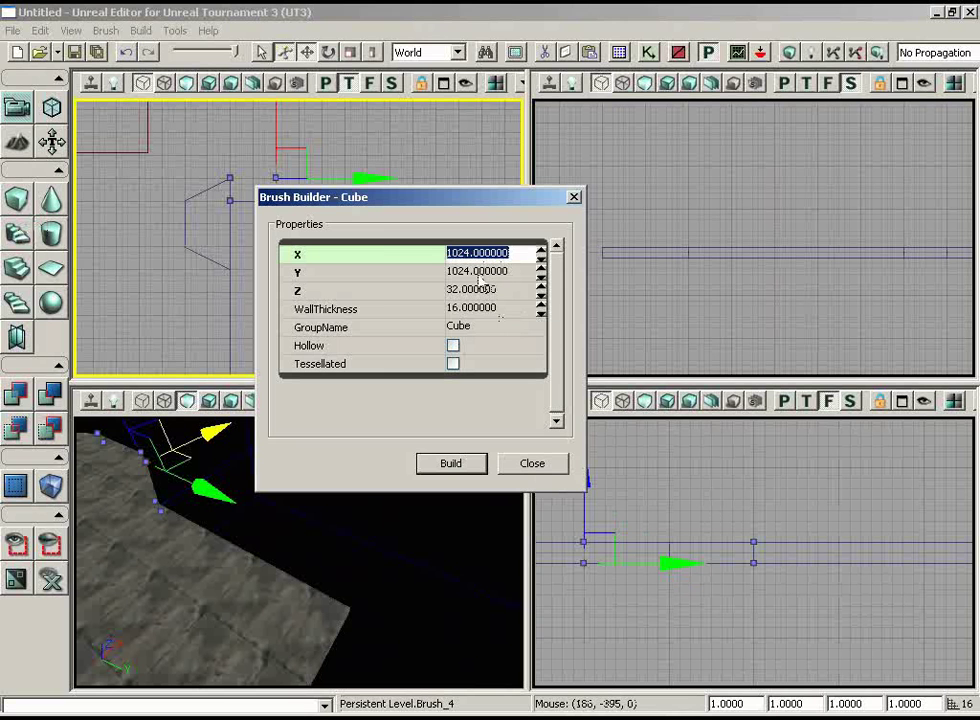
pyautogui.moveTo(434, 203); pyautogui.dragTo(603, 203)
pyautogui.moveTo(317, 233); pyautogui.dragTo(294, 236)
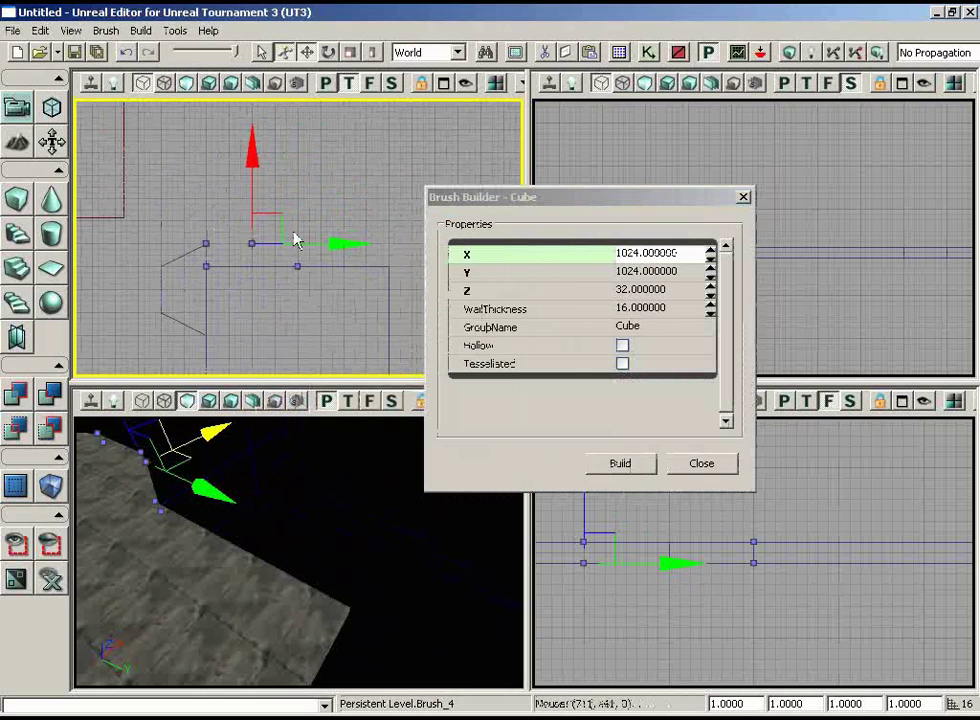
pyautogui.click(686, 256)
pyautogui.write('32')
pyautogui.press('Return')
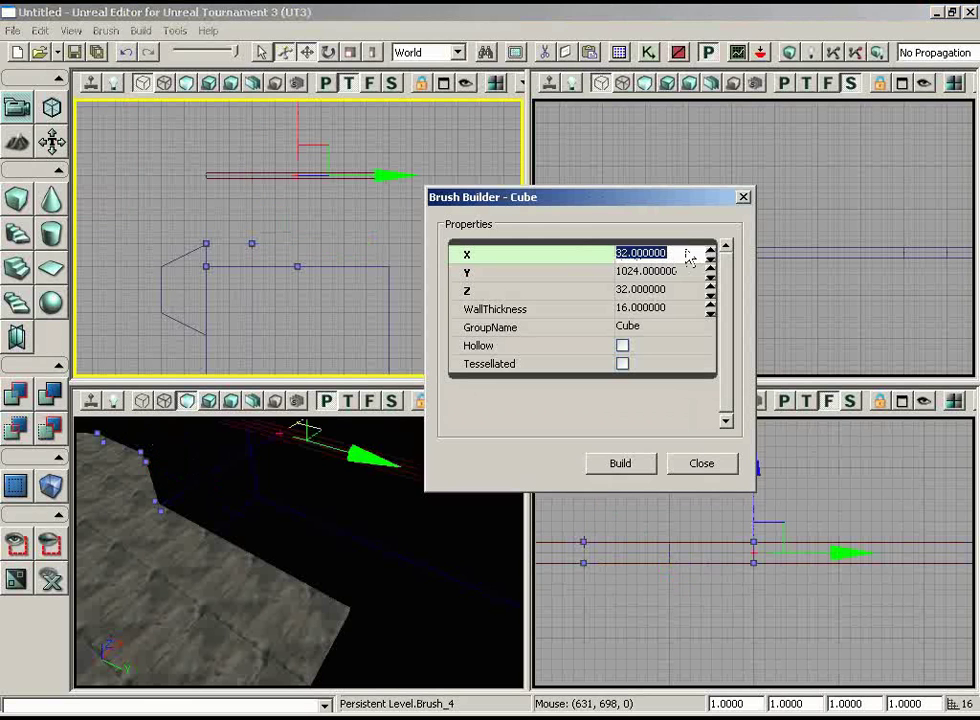
# Step: Set the cube builder brush's Y and Z sizes to 512 and close the builder settings
pyautogui.click(648, 275)
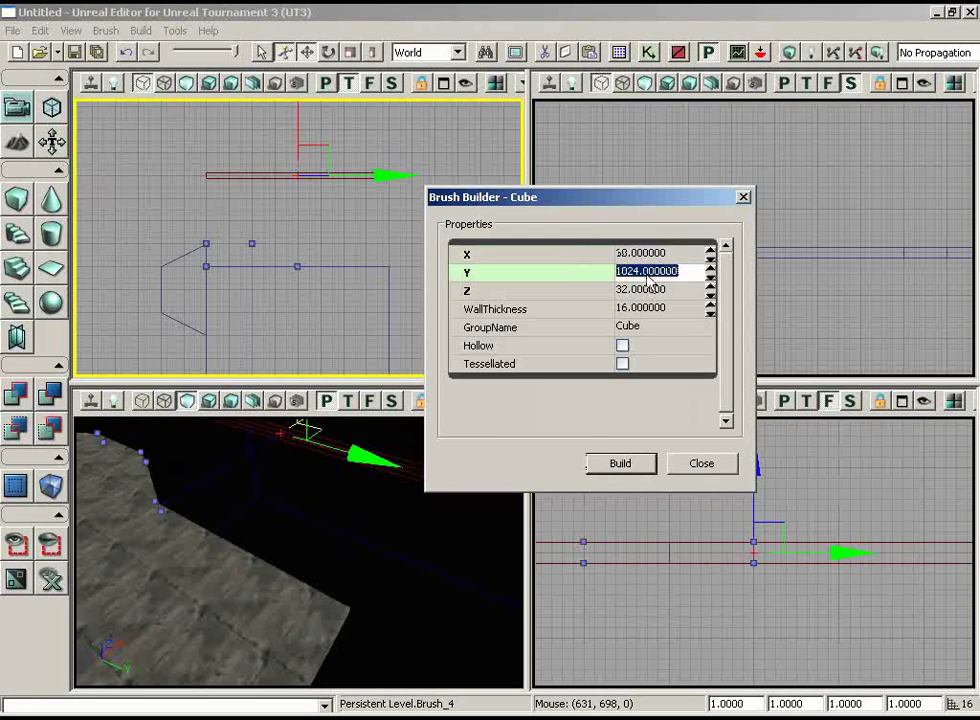
pyautogui.write('512')
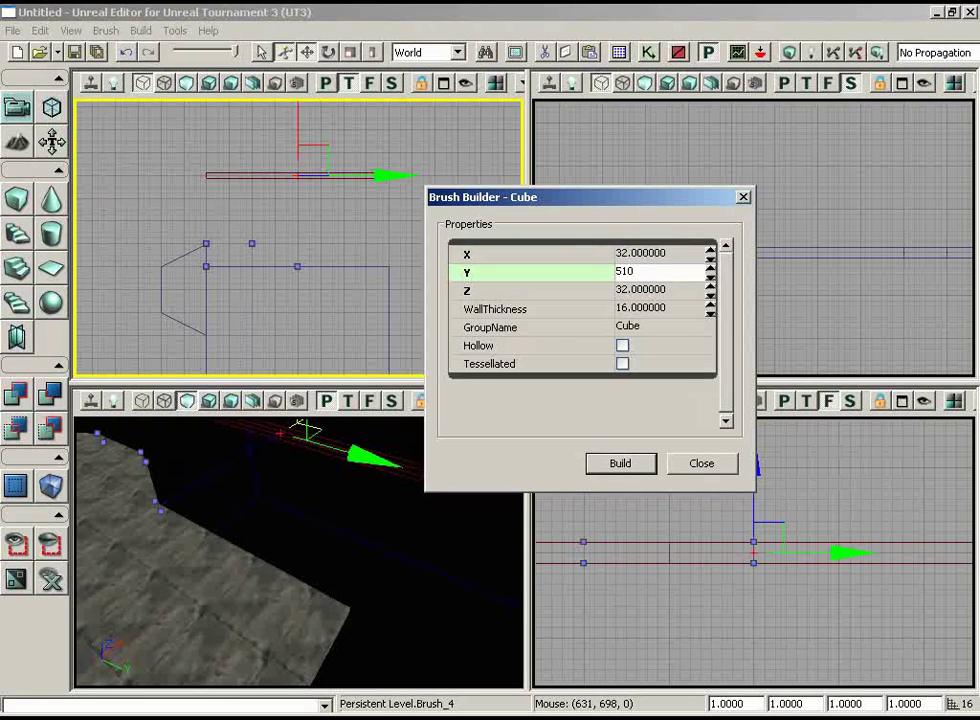
pyautogui.press('Return')
pyautogui.press('Tab')
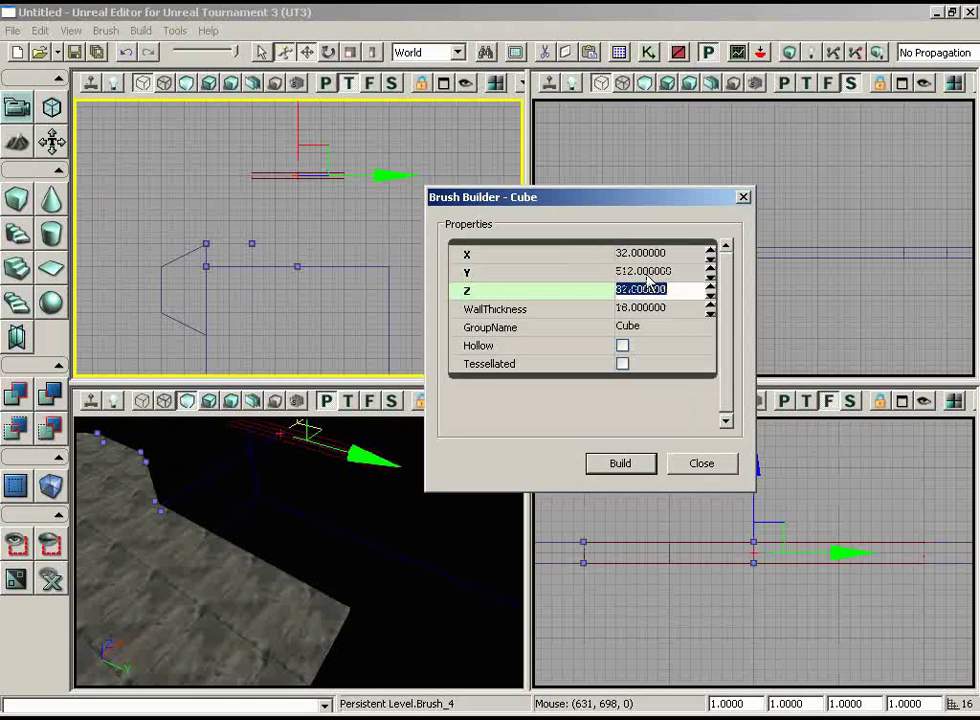
pyautogui.write('512')
pyautogui.press('Return')
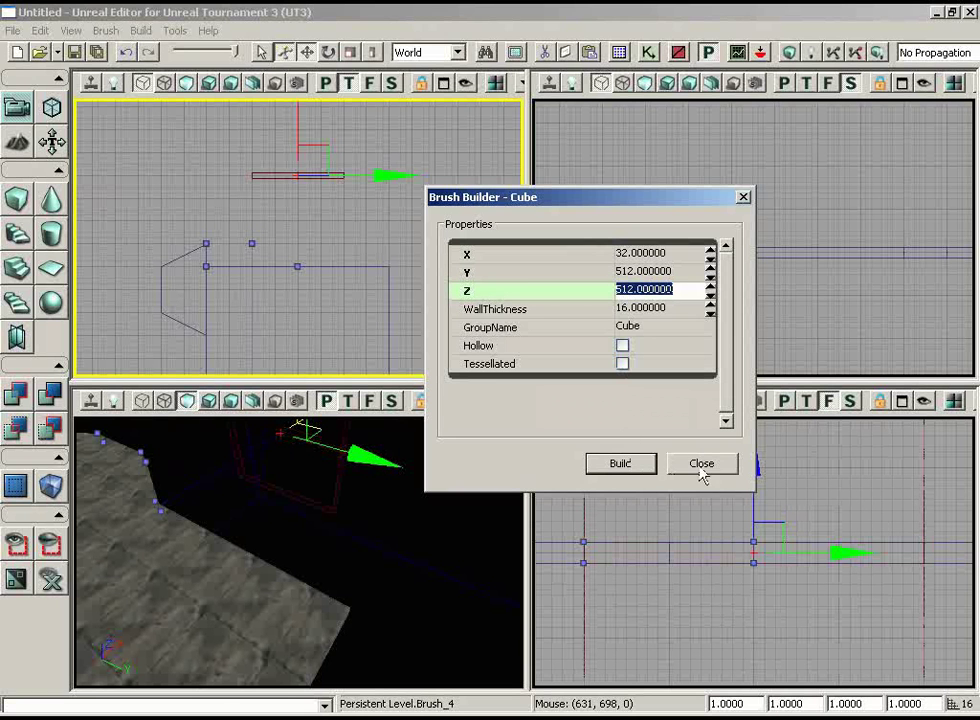
pyautogui.click(697, 463)
# Step: Move the thin builder brush onto the main slab's positive X edge, near the positive Y corner
pyautogui.moveTo(349, 121)
pyautogui.mouseDown()
pyautogui.moveTo(360, 175)
pyautogui.moveTo(327, 193)
pyautogui.moveTo(427, 254)
pyautogui.moveTo(377, 250)
pyautogui.mouseUp()
pyautogui.scroll(-1, 327, 193)
pyautogui.scroll(2, 327, 193)
pyautogui.click(425, 286)
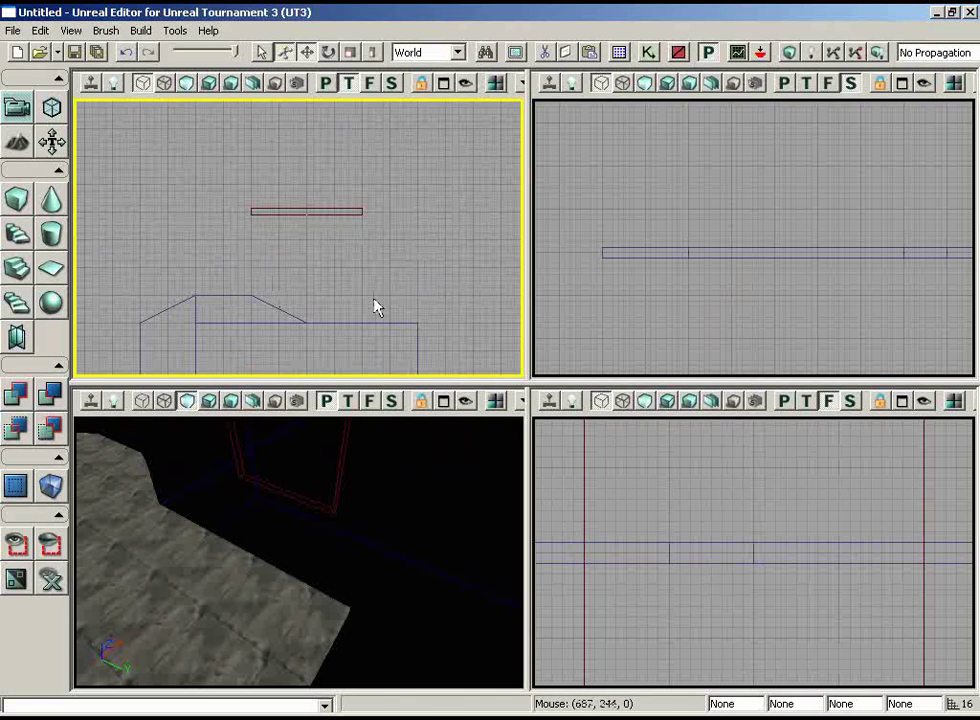
pyautogui.moveTo(374, 299); pyautogui.dragTo(361, 245)
pyautogui.click(294, 181)
pyautogui.keyDown('ctrl'); pyautogui.moveTo(294, 190); pyautogui.dragTo(308, 222); pyautogui.keyUp('ctrl')
pyautogui.keyDown('ctrl'); pyautogui.moveTo(341, 331); pyautogui.dragTo(341, 343); pyautogui.keyUp('ctrl')
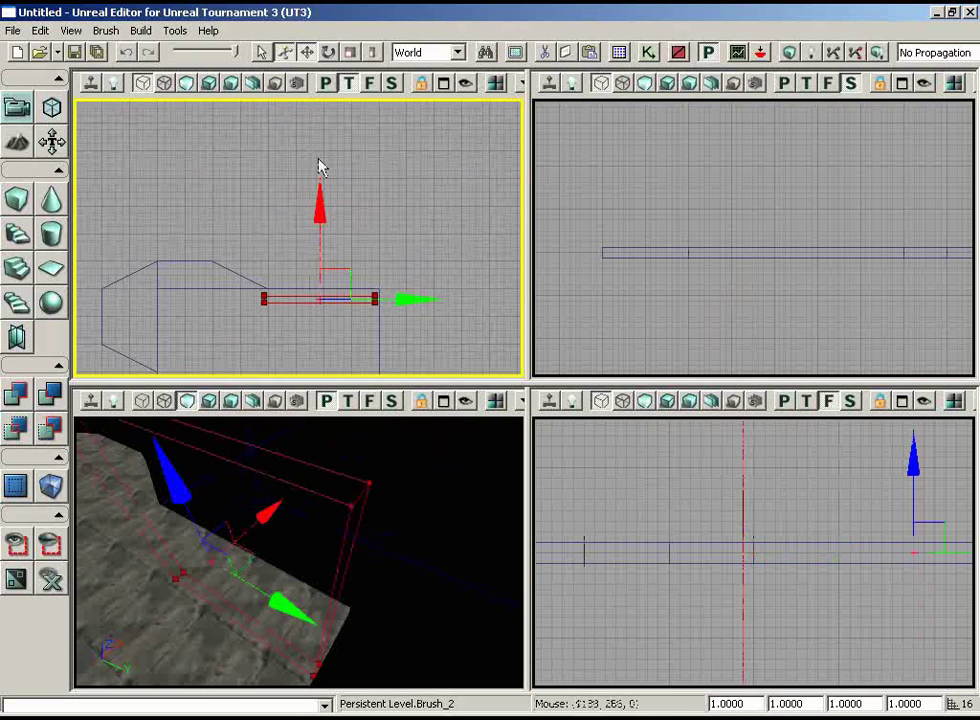
# Step: Align the builder brush's outer face and positive Y end flush with the main slab's corner in plan
pyautogui.moveTo(319, 158)
pyautogui.mouseDown(button='right')
pyautogui.moveTo(462, 376)
pyautogui.moveTo(524, 101)
pyautogui.mouseUp(button='right')
pyautogui.scroll(6, 462, 376)
pyautogui.scroll(6, 471, 214)
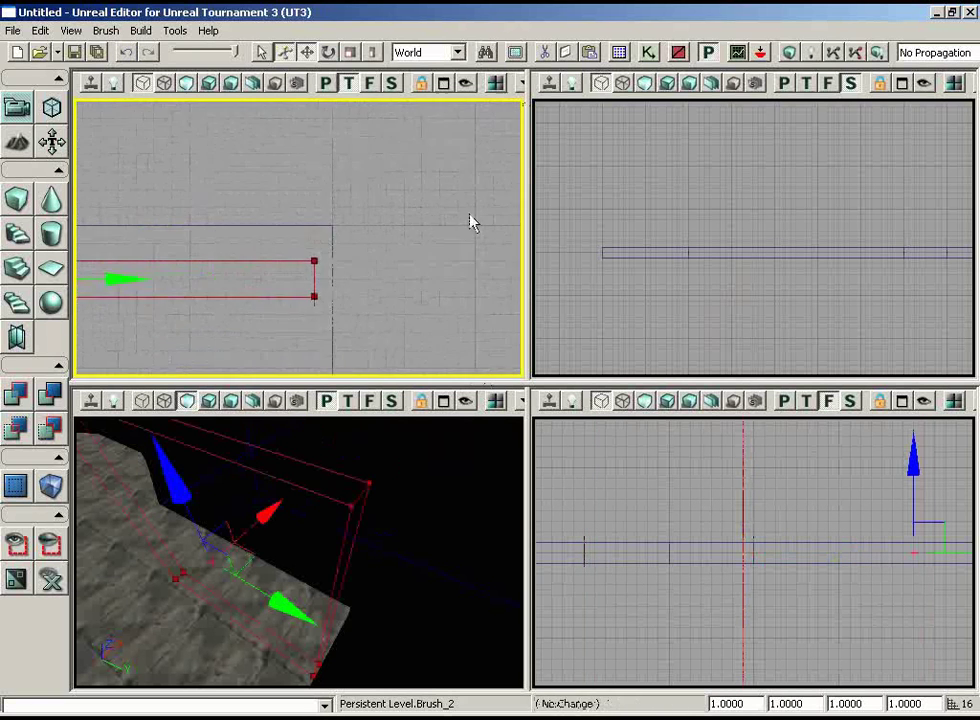
pyautogui.keyDown('ctrl'); pyautogui.moveTo(411, 271); pyautogui.dragTo(448, 216); pyautogui.keyUp('ctrl')
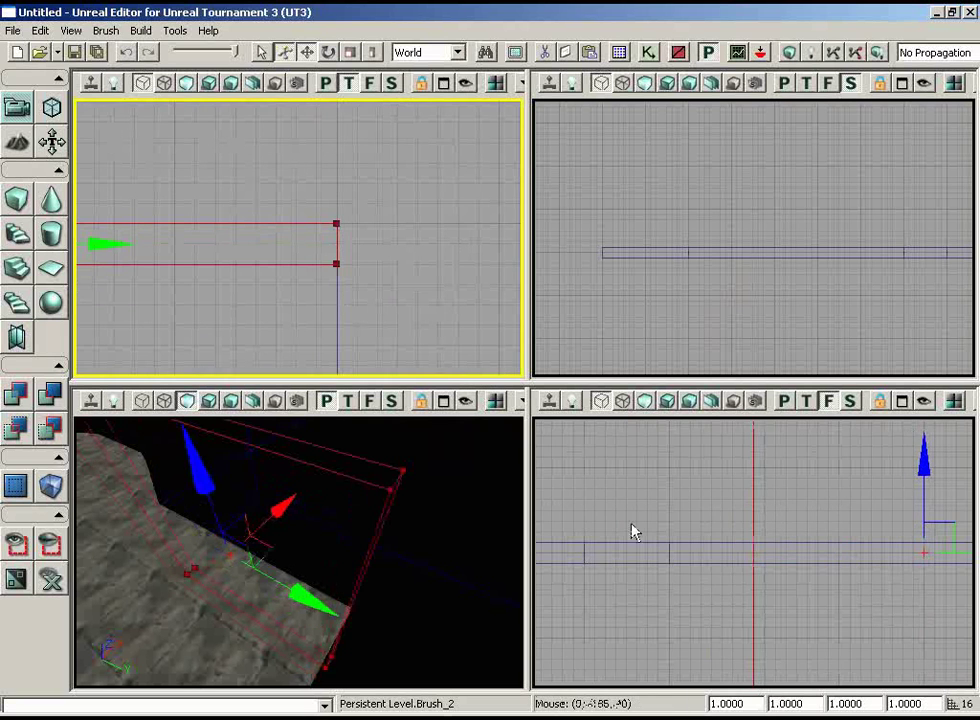
# Step: Raise the builder brush along Z until its base rests on the slab's upper surface, and check the corner in perspective
pyautogui.moveTo(631, 525)
pyautogui.mouseDown(button='right')
pyautogui.moveTo(643, 546)
pyautogui.moveTo(624, 417)
pyautogui.moveTo(740, 455)
pyautogui.moveTo(744, 440)
pyautogui.moveTo(770, 475)
pyautogui.moveTo(694, 474)
pyautogui.moveTo(677, 561)
pyautogui.moveTo(560, 483)
pyautogui.mouseUp(button='right')
pyautogui.moveTo(560, 483)
pyautogui.keyDown('ctrl'); pyautogui.mouseDown()
pyautogui.moveTo(560, 418)
pyautogui.moveTo(543, 418)
pyautogui.mouseUp(); pyautogui.keyUp('ctrl')
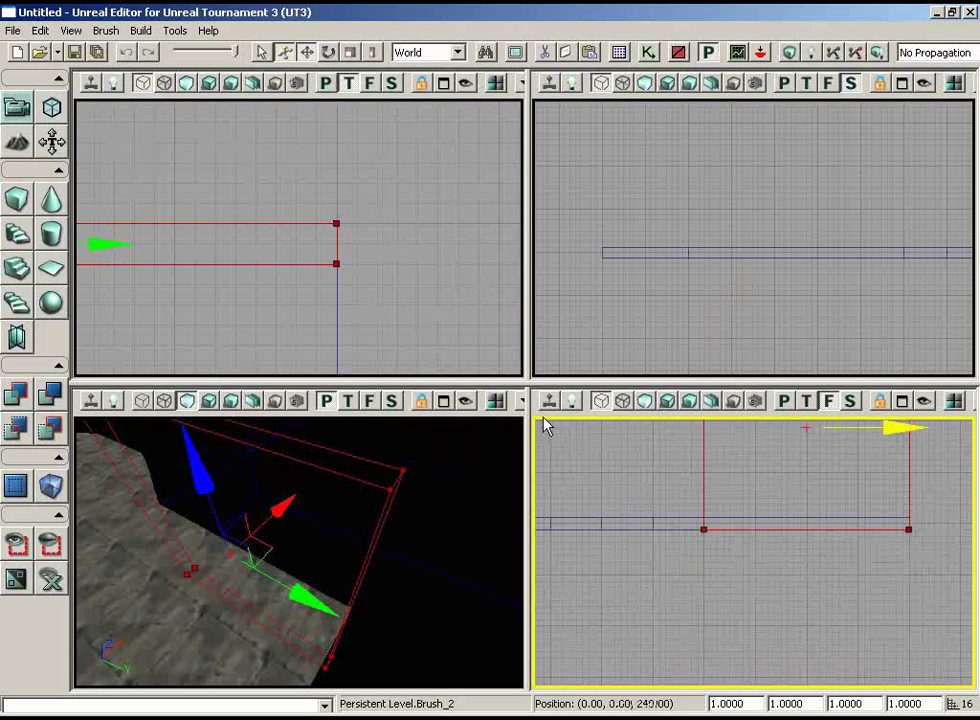
pyautogui.moveTo(694, 591)
pyautogui.mouseDown(button='right')
pyautogui.moveTo(973, 526)
pyautogui.moveTo(906, 644)
pyautogui.mouseUp(button='right')
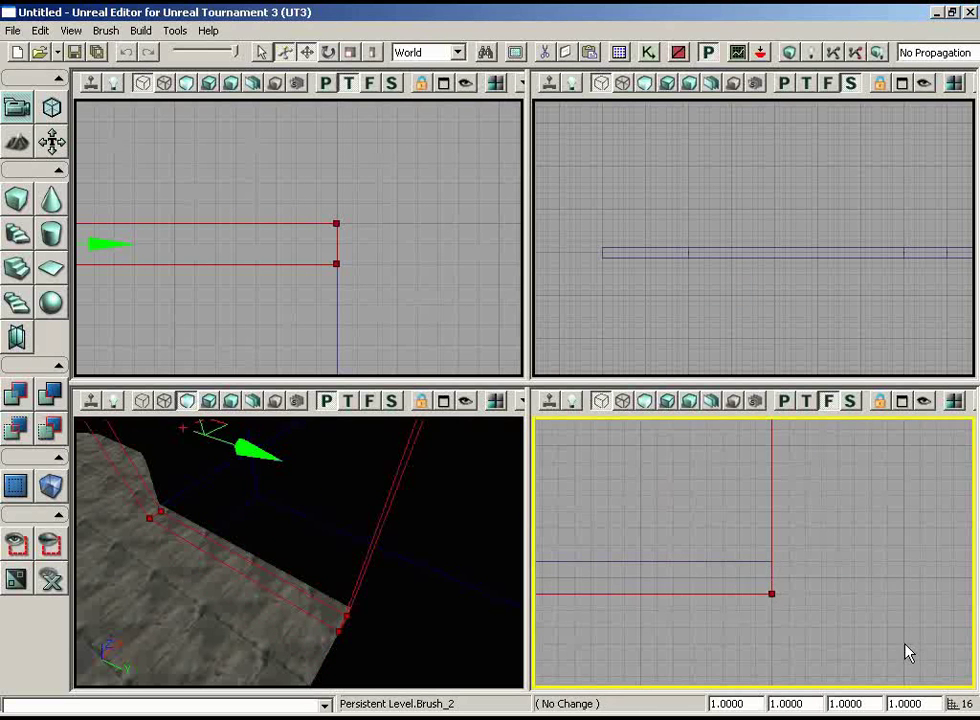
pyautogui.keyDown('ctrl'); pyautogui.moveTo(906, 644); pyautogui.dragTo(898, 584); pyautogui.keyUp('ctrl')
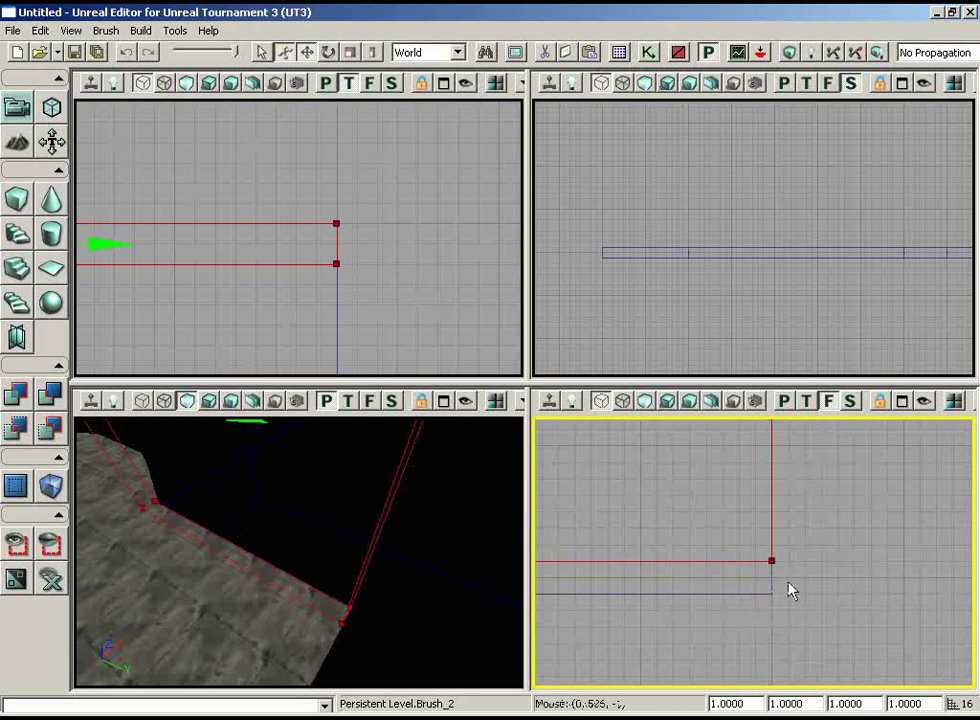
pyautogui.moveTo(414, 595)
pyautogui.mouseDown()
pyautogui.moveTo(517, 694)
pyautogui.moveTo(241, 418)
pyautogui.moveTo(221, 495)
pyautogui.mouseUp()
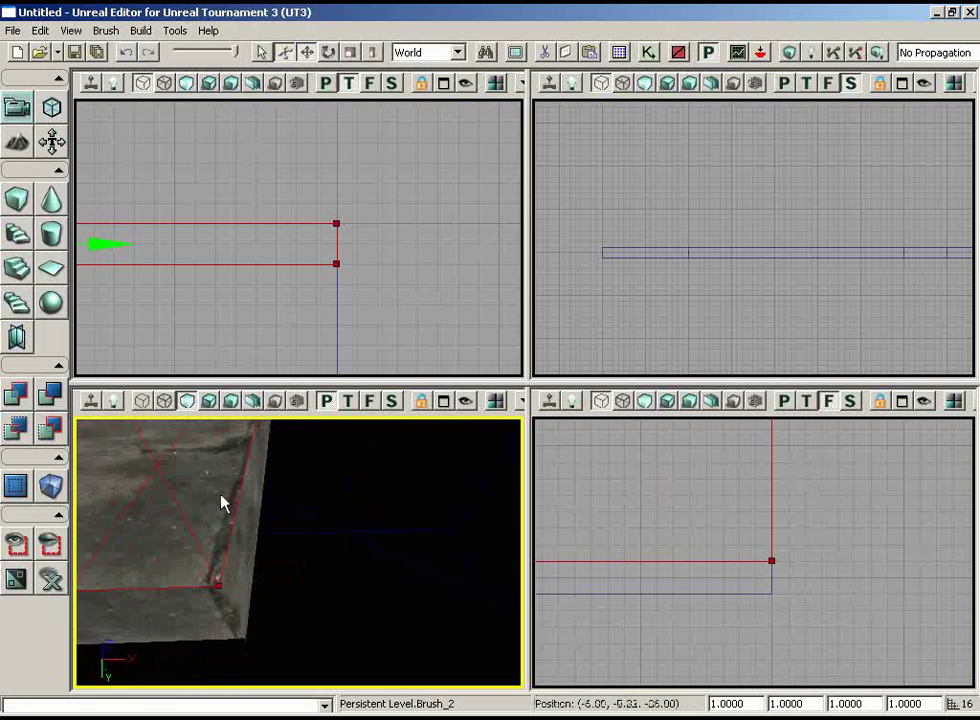
pyautogui.moveTo(221, 495); pyautogui.dragTo(318, 609, button='right')
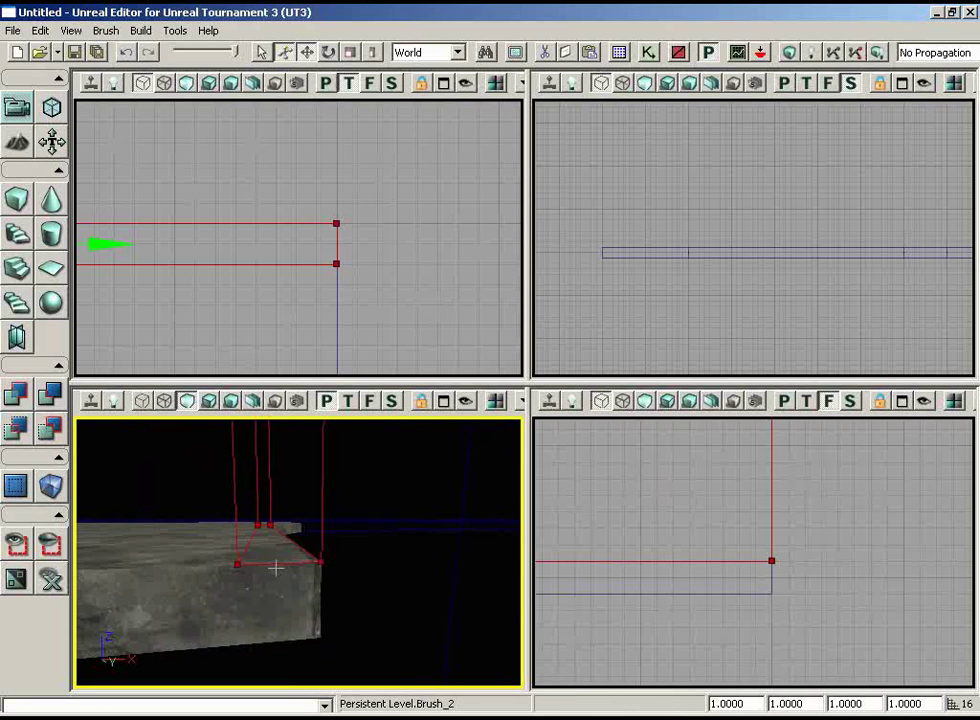
# Step: Add the builder brush to the level as a solid wall standing on the slab's positive X edge
pyautogui.moveTo(395, 308); pyautogui.dragTo(400, 326, button='right')
pyautogui.scroll(-8, 427, 280)
pyautogui.moveTo(427, 280); pyautogui.dragTo(162, 176, button='right')
pyautogui.moveTo(420, 510)
pyautogui.mouseDown()
pyautogui.moveTo(525, 518)
pyautogui.moveTo(381, 486)
pyautogui.moveTo(393, 549)
pyautogui.moveTo(395, 517)
pyautogui.mouseUp()
pyautogui.moveTo(257, 564); pyautogui.dragTo(231, 566)
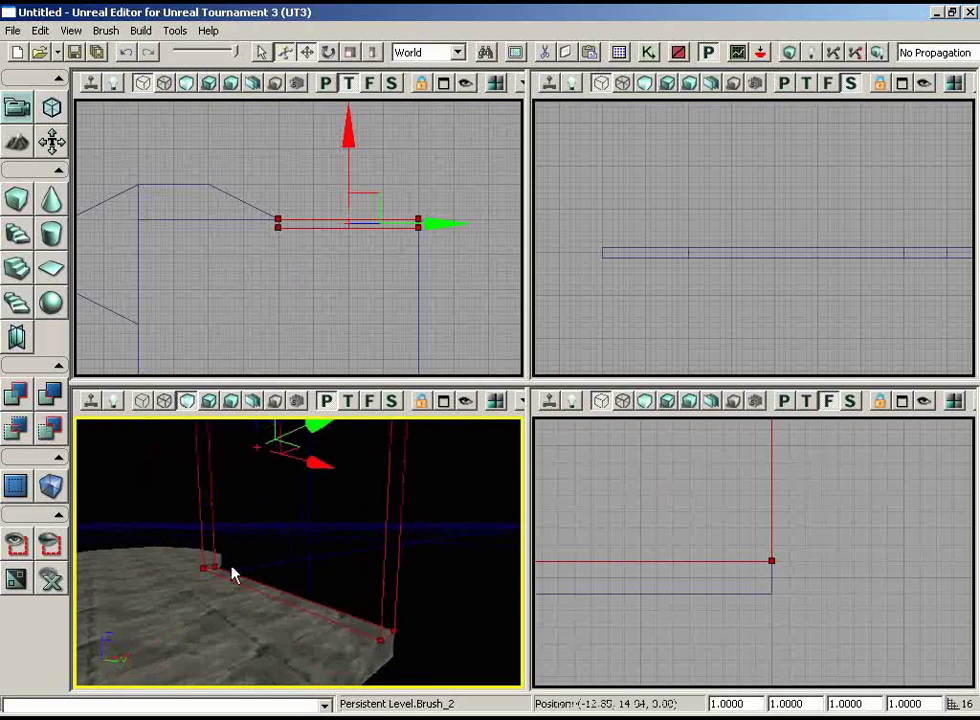
pyautogui.hotkey('ctrl', 'a')
# Step: Move the builder brush off the new wall to an empty area beyond the floor, towards positive X and negative Y
pyautogui.moveTo(344, 287); pyautogui.dragTo(303, 235)
pyautogui.moveTo(397, 303); pyautogui.dragTo(435, 332)
pyautogui.scroll(-5, 435, 332)
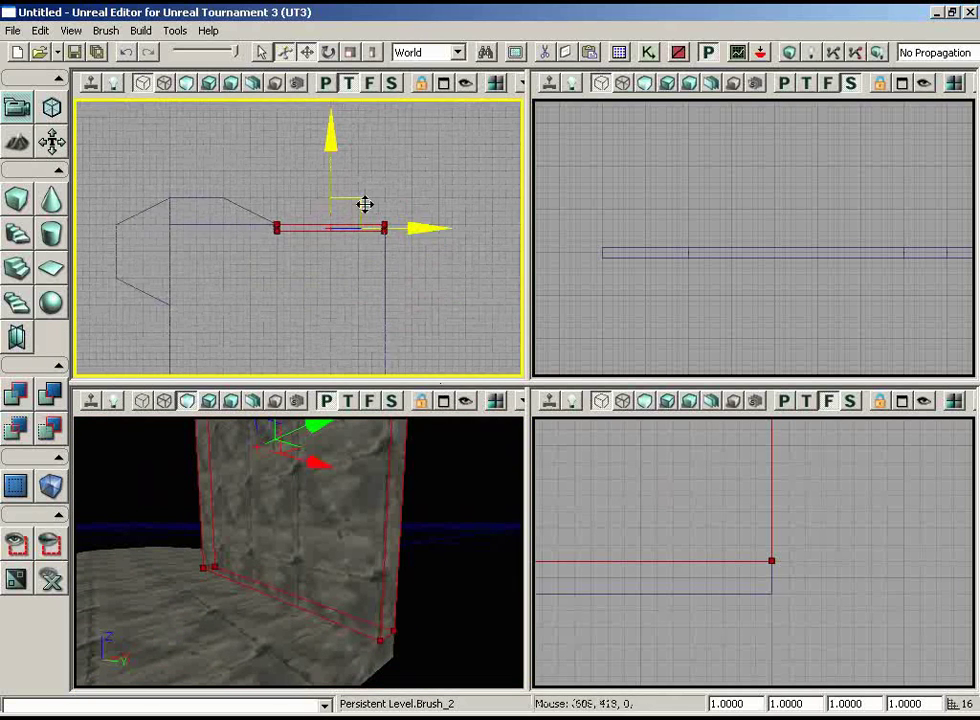
pyautogui.moveTo(364, 203)
pyautogui.mouseDown()
pyautogui.moveTo(256, 199)
pyautogui.moveTo(74, 99)
pyautogui.moveTo(53, 69)
pyautogui.mouseUp()
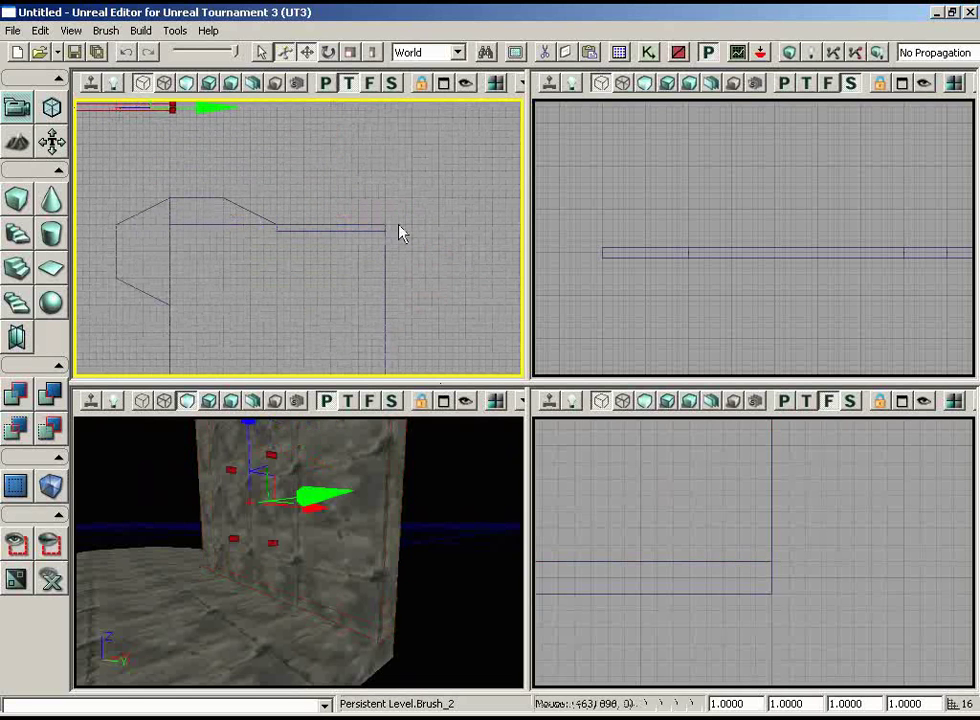
# Step: Duplicate the added wall along negative Y and place the copy end to end with the original
pyautogui.click(333, 229)
pyautogui.moveTo(412, 471)
pyautogui.mouseDown()
pyautogui.moveTo(525, 564)
pyautogui.moveTo(144, 520)
pyautogui.moveTo(322, 565)
pyautogui.moveTo(127, 486)
pyautogui.moveTo(75, 626)
pyautogui.mouseUp()
pyautogui.moveTo(287, 291); pyautogui.dragTo(127, 304)
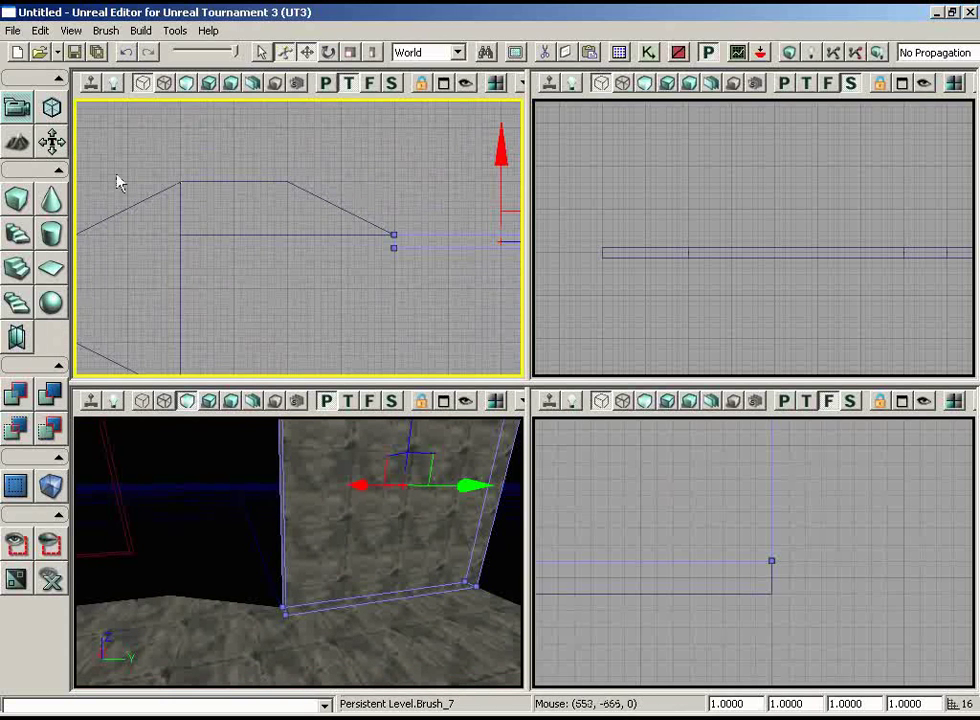
pyautogui.moveTo(262, 234); pyautogui.dragTo(325, 200)
pyautogui.scroll(-1, 346, 235)
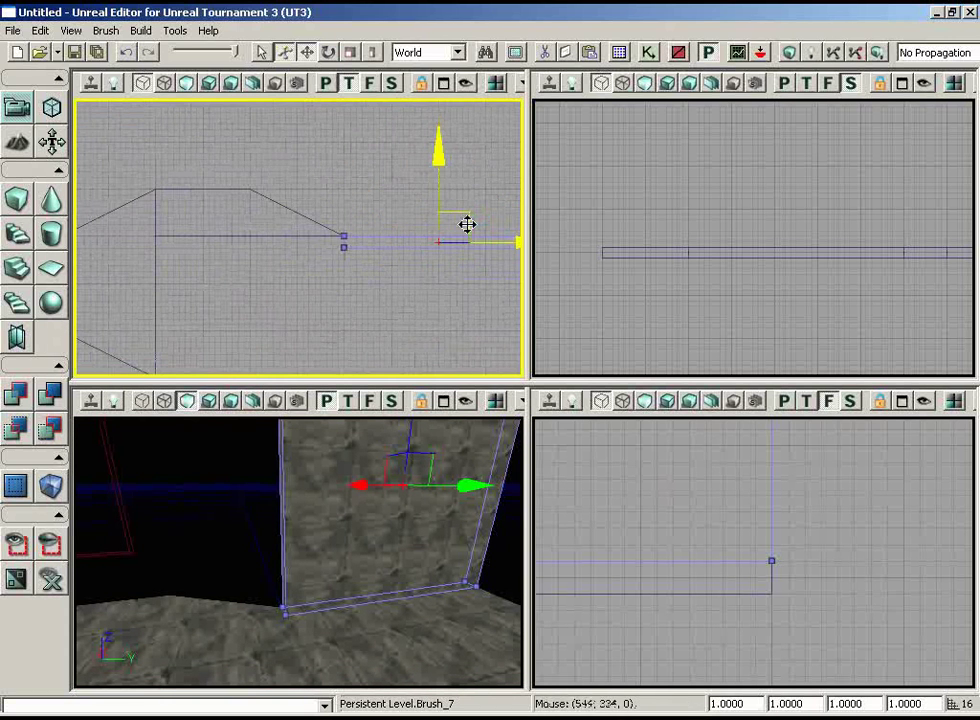
pyautogui.moveTo(396, 253)
pyautogui.keyDown('alt'); pyautogui.mouseDown()
pyautogui.moveTo(190, 230)
pyautogui.moveTo(147, 207)
pyautogui.mouseUp(); pyautogui.keyUp('alt')
pyautogui.scroll(7, 486, 282)
pyautogui.moveTo(399, 270); pyautogui.dragTo(480, 269)
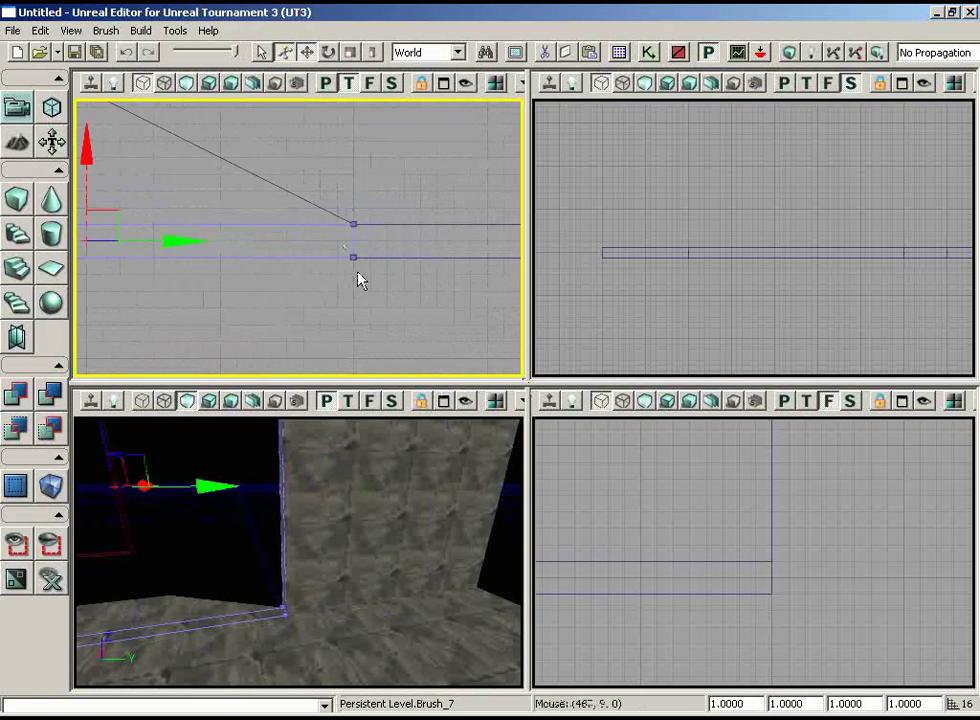
# Step: In geometry editing, move the duplicate wall's negative Y end vertices onto the narrow slab's beveled corner so the wall follows the bevel
pyautogui.moveTo(380, 270)
pyautogui.mouseDown()
pyautogui.moveTo(79, 258)
pyautogui.moveTo(75, 175)
pyautogui.mouseUp()
pyautogui.scroll(-2, 75, 170)
pyautogui.moveTo(78, 122)
pyautogui.mouseDown()
pyautogui.moveTo(92, 120)
pyautogui.moveTo(96, 163)
pyautogui.mouseUp()
pyautogui.click(52, 108)
pyautogui.moveTo(406, 222); pyautogui.dragTo(449, 208)
pyautogui.scroll(-2, 428, 240)
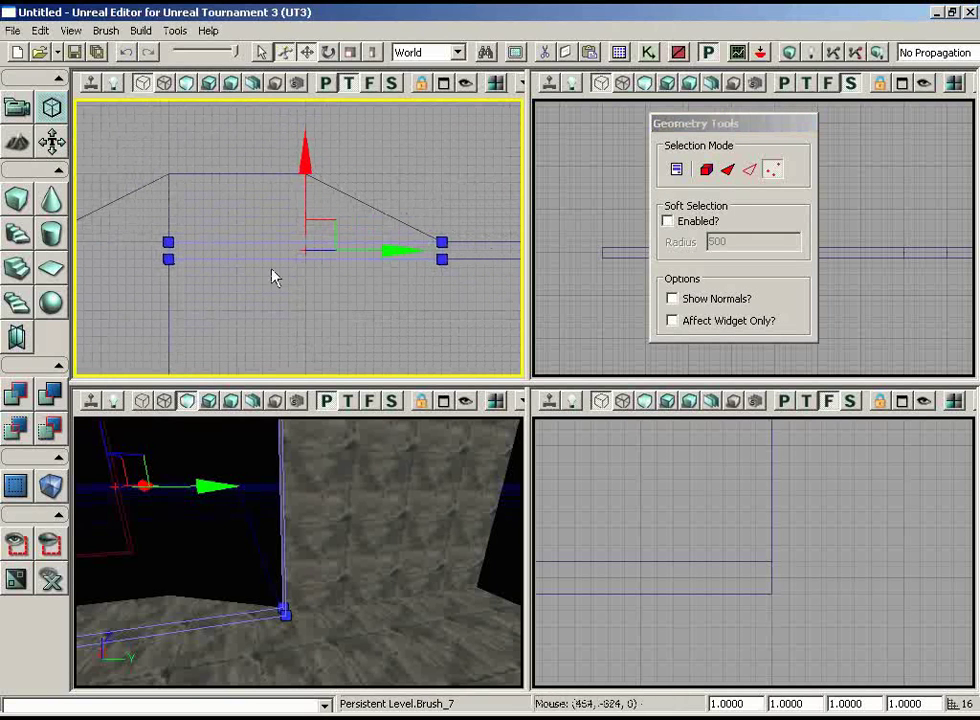
pyautogui.moveTo(300, 283)
pyautogui.mouseDown()
pyautogui.moveTo(228, 219)
pyautogui.moveTo(155, 226)
pyautogui.mouseUp()
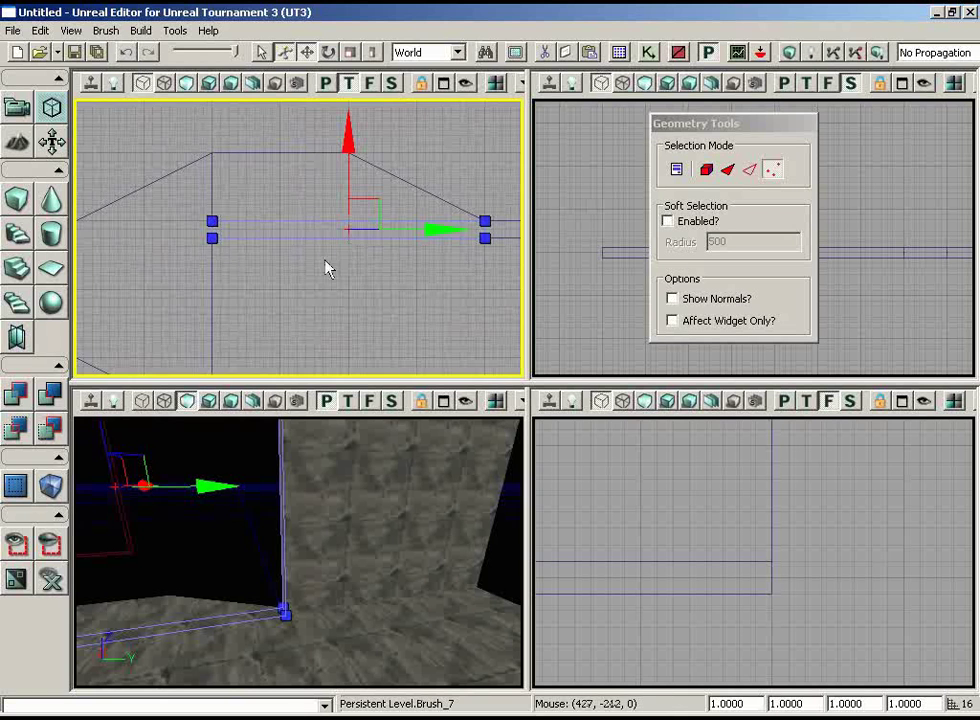
pyautogui.moveTo(326, 260)
pyautogui.mouseDown()
pyautogui.moveTo(267, 237)
pyautogui.moveTo(295, 216)
pyautogui.moveTo(348, 206)
pyautogui.mouseUp()
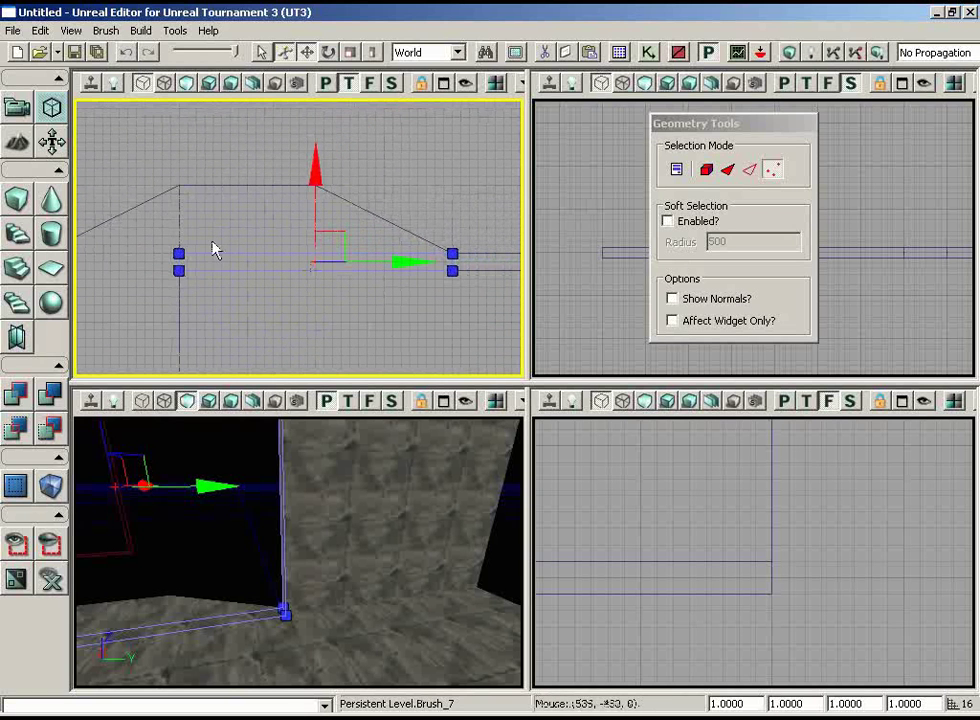
pyautogui.keyDown('ctrl'); pyautogui.keyDown('alt'); pyautogui.moveTo(151, 228); pyautogui.dragTo(216, 295); pyautogui.keyUp('alt'); pyautogui.keyUp('ctrl')
pyautogui.moveTo(210, 245)
pyautogui.mouseDown()
pyautogui.moveTo(237, 218)
pyautogui.moveTo(240, 279)
pyautogui.moveTo(168, 280)
pyautogui.mouseUp()
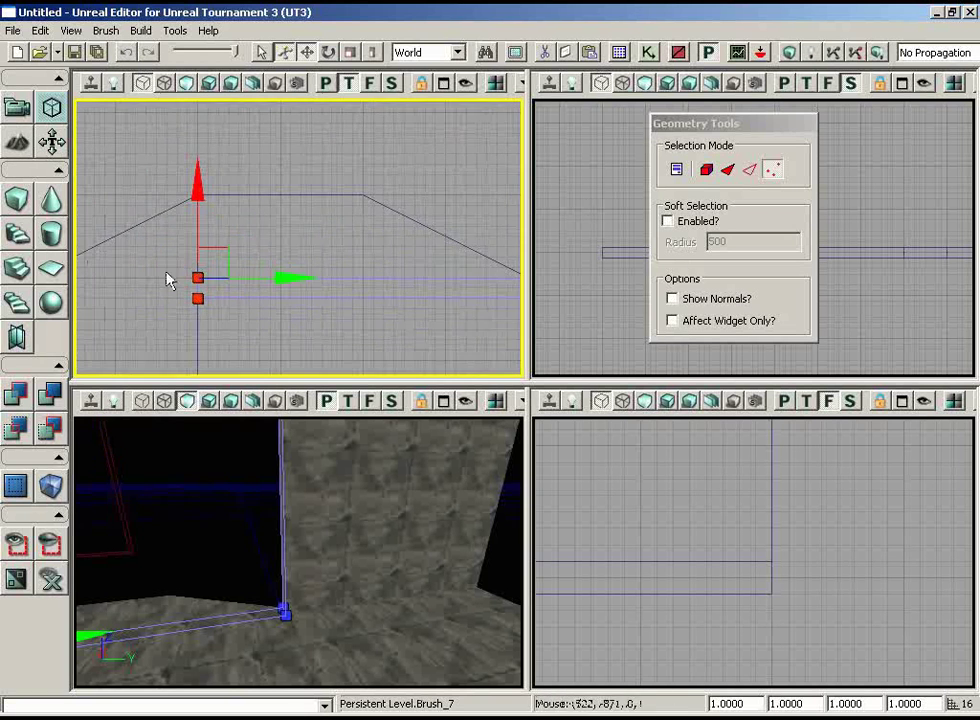
pyautogui.moveTo(228, 250); pyautogui.dragTo(462, 98)
pyautogui.moveTo(217, 290); pyautogui.dragTo(436, 311)
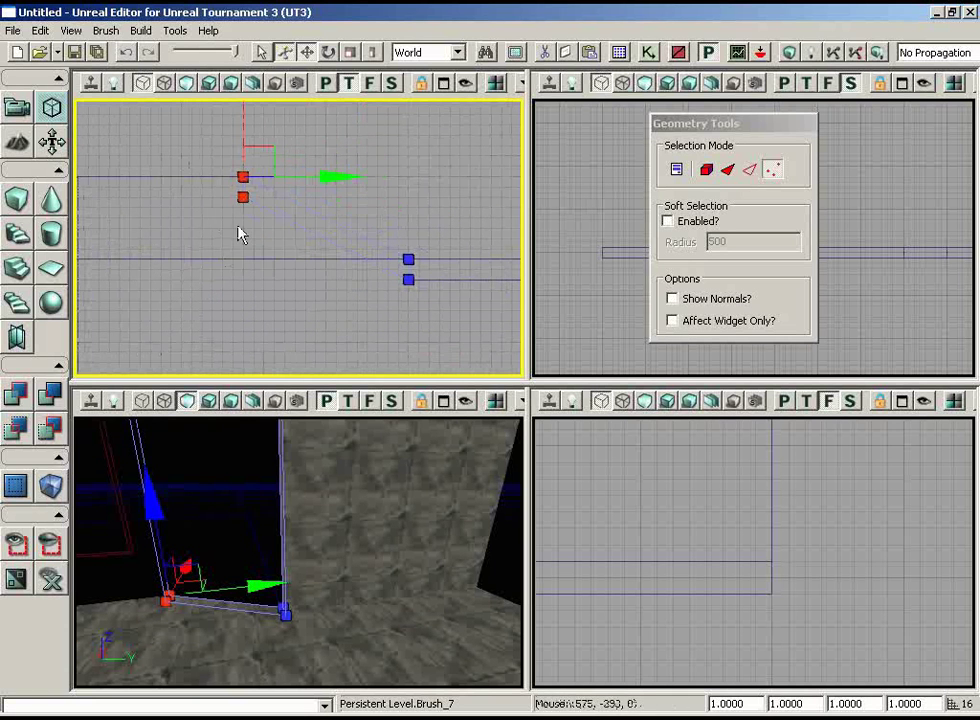
# Step: Inspect the joint between the angled wall and the straight wall in perspective and from above
pyautogui.moveTo(232, 470); pyautogui.dragTo(200, 420)
pyautogui.moveTo(340, 316); pyautogui.dragTo(317, 285)
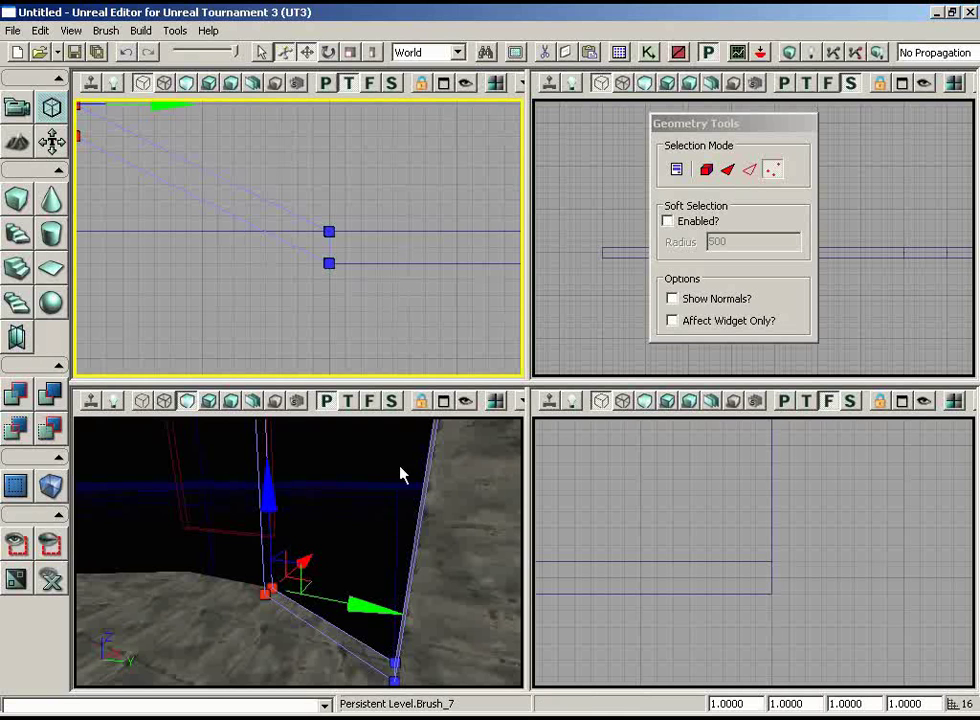
pyautogui.moveTo(400, 467); pyautogui.dragTo(337, 527)
pyautogui.moveTo(337, 527); pyautogui.dragTo(362, 467, button='right')
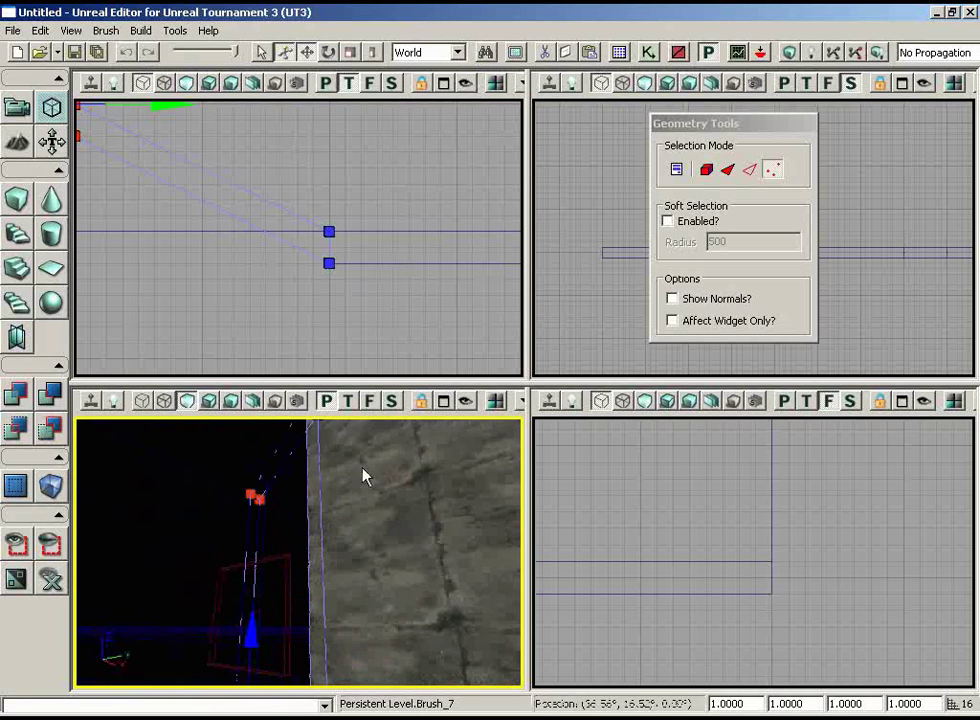
pyautogui.moveTo(375, 328)
pyautogui.mouseDown()
pyautogui.moveTo(291, 335)
pyautogui.moveTo(332, 309)
pyautogui.moveTo(179, 247)
pyautogui.moveTo(175, 184)
pyautogui.moveTo(170, 200)
pyautogui.mouseUp()
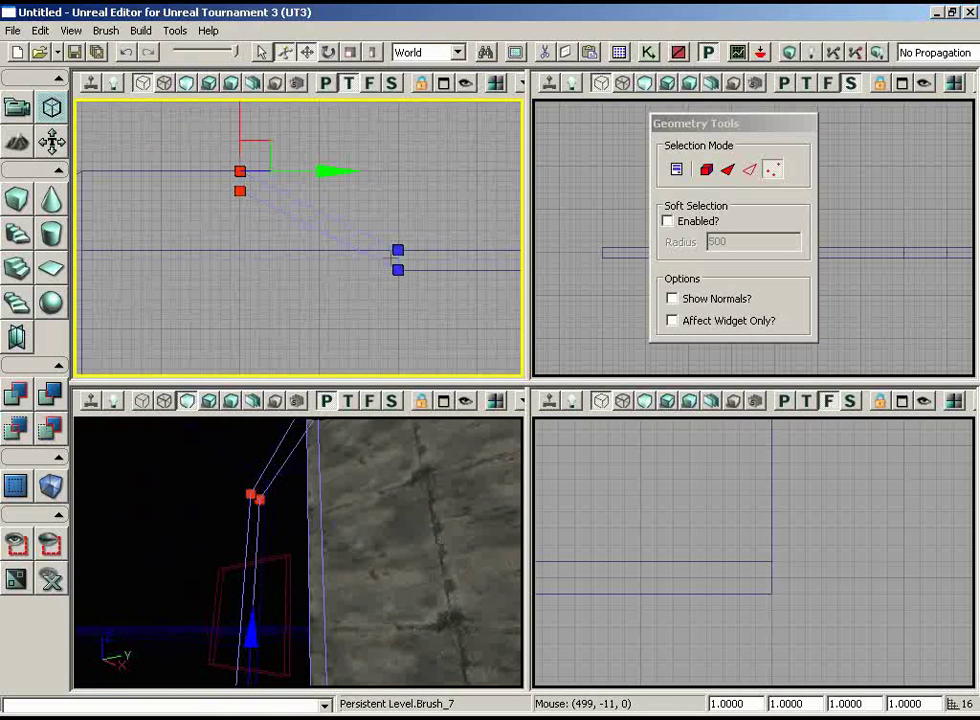
# Step: Duplicate the angled wall and place the copy end to end with it at its negative Y end
pyautogui.moveTo(316, 276)
pyautogui.mouseDown()
pyautogui.moveTo(122, 232)
pyautogui.moveTo(122, 198)
pyautogui.moveTo(89, 204)
pyautogui.mouseUp()
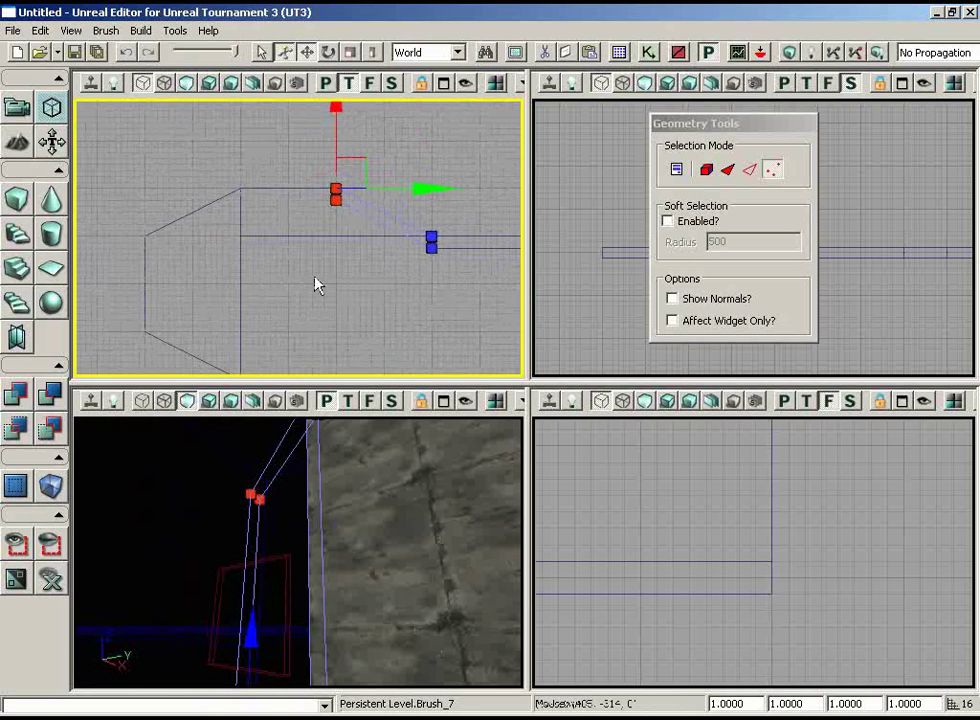
pyautogui.moveTo(334, 323)
pyautogui.mouseDown()
pyautogui.moveTo(345, 330)
pyautogui.moveTo(308, 136)
pyautogui.moveTo(357, 173)
pyautogui.moveTo(184, 172)
pyautogui.moveTo(228, 176)
pyautogui.mouseUp()
pyautogui.scroll(2, 357, 173)
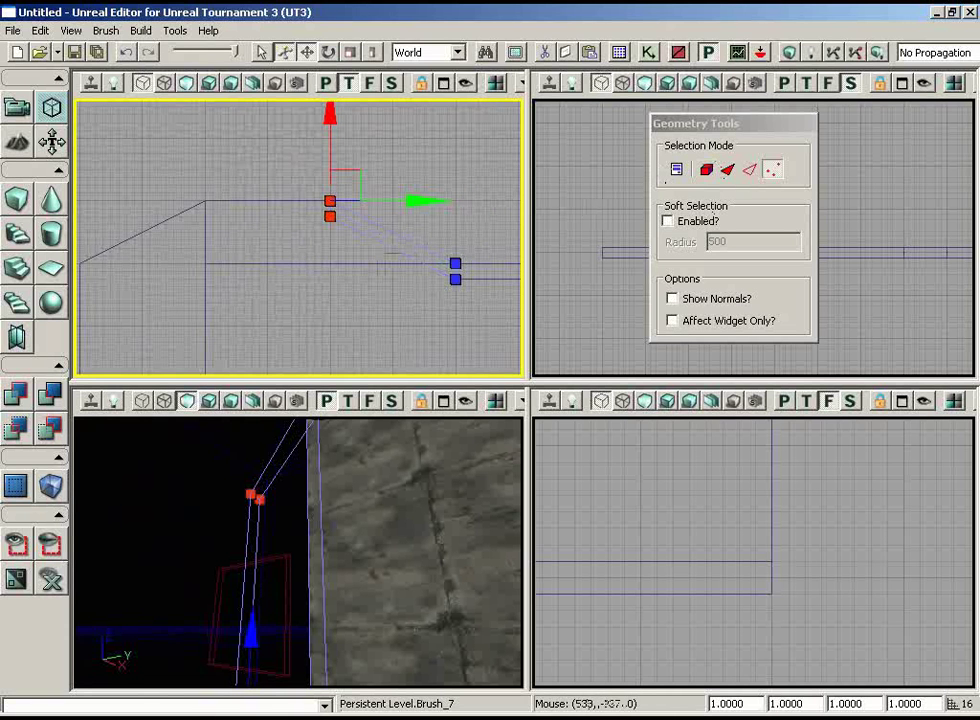
pyautogui.click(391, 251)
pyautogui.moveTo(402, 313); pyautogui.dragTo(370, 228)
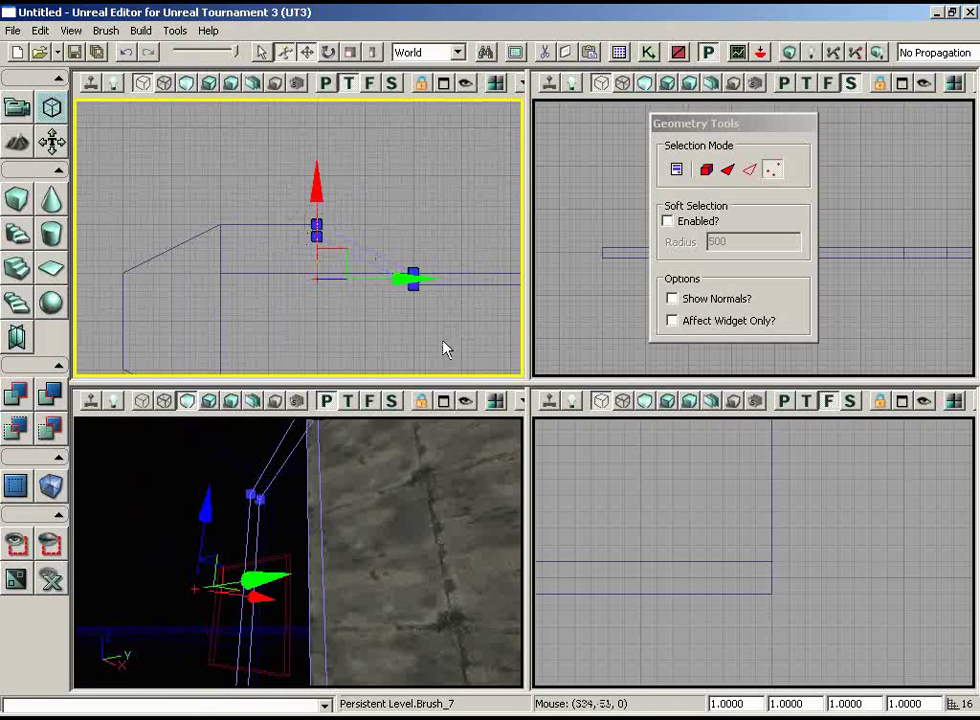
pyautogui.moveTo(346, 247)
pyautogui.mouseDown()
pyautogui.moveTo(287, 287)
pyautogui.moveTo(179, 133)
pyautogui.mouseUp()
pyautogui.moveTo(350, 265); pyautogui.dragTo(333, 184)
# Step: Move the copy's negative Y end vertices along negative X so the wall runs straight along the slab's flat edge
pyautogui.keyDown('ctrl'); pyautogui.keyDown('alt'); pyautogui.moveTo(204, 140); pyautogui.dragTo(306, 206); pyautogui.keyUp('alt'); pyautogui.keyUp('ctrl')
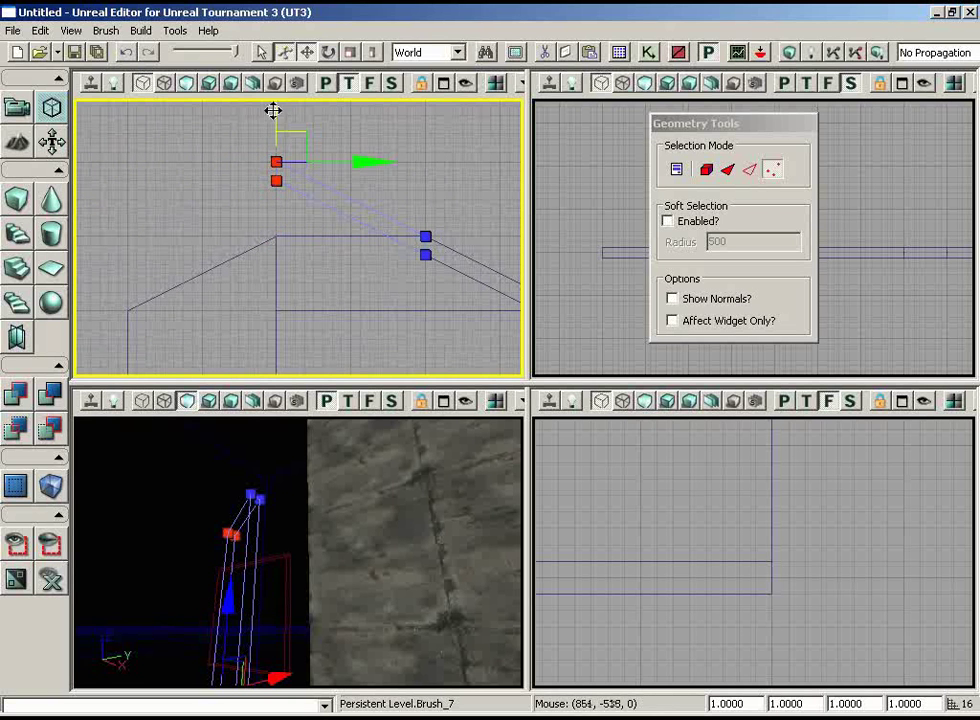
pyautogui.moveTo(273, 110); pyautogui.dragTo(268, 226)
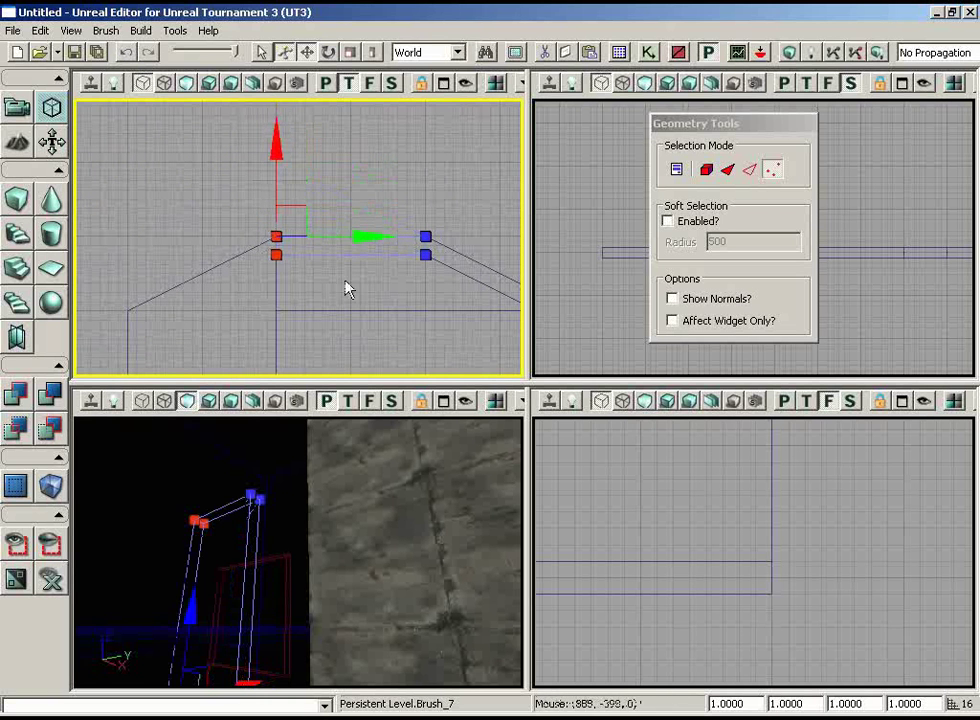
pyautogui.moveTo(345, 289); pyautogui.dragTo(254, 285)
pyautogui.press('Escape')
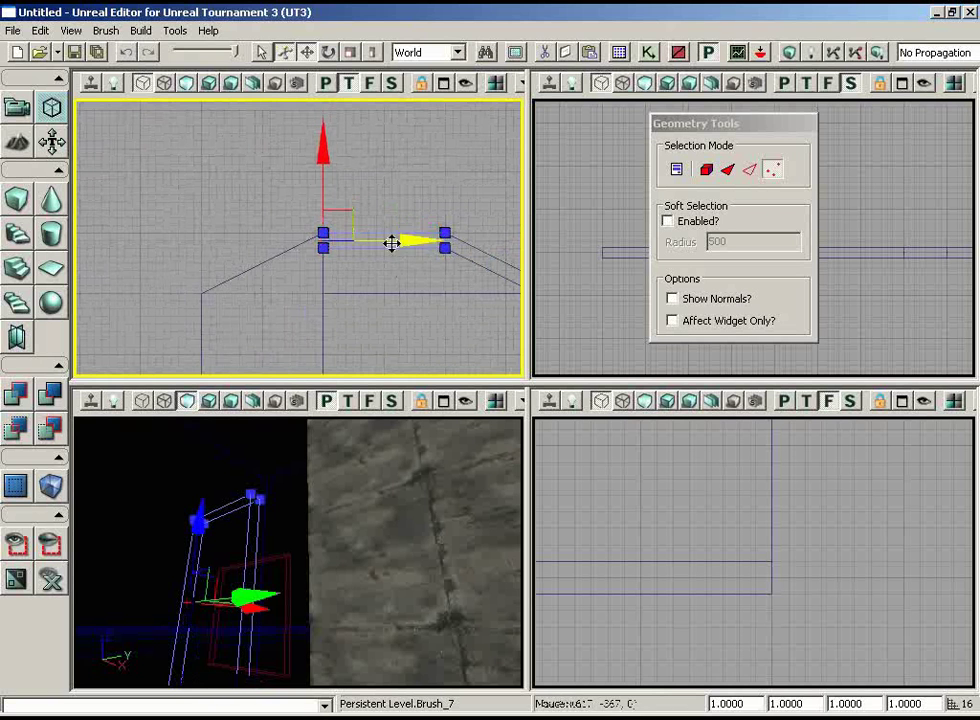
# Step: Duplicate the short straight wall along negative Y and place the copy end to end beside the slab's next bevel
pyautogui.moveTo(373, 282); pyautogui.dragTo(372, 260)
pyautogui.scroll(-2, 372, 260)
pyautogui.moveTo(332, 189)
pyautogui.mouseDown()
pyautogui.moveTo(145, 225)
pyautogui.moveTo(145, 184)
pyautogui.moveTo(153, 185)
pyautogui.mouseUp()
pyautogui.moveTo(367, 236)
pyautogui.mouseDown()
pyautogui.moveTo(354, 363)
pyautogui.moveTo(343, 350)
pyautogui.moveTo(192, 350)
pyautogui.moveTo(77, 223)
pyautogui.mouseUp()
# Step: Move the newest wall's negative Y end vertices along negative X onto the slab's outer corner so it follows the bevel
pyautogui.moveTo(262, 176)
pyautogui.keyDown('ctrl'); pyautogui.keyDown('alt'); pyautogui.mouseDown()
pyautogui.moveTo(339, 271)
pyautogui.moveTo(335, 242)
pyautogui.mouseUp(); pyautogui.keyUp('alt'); pyautogui.keyUp('ctrl')
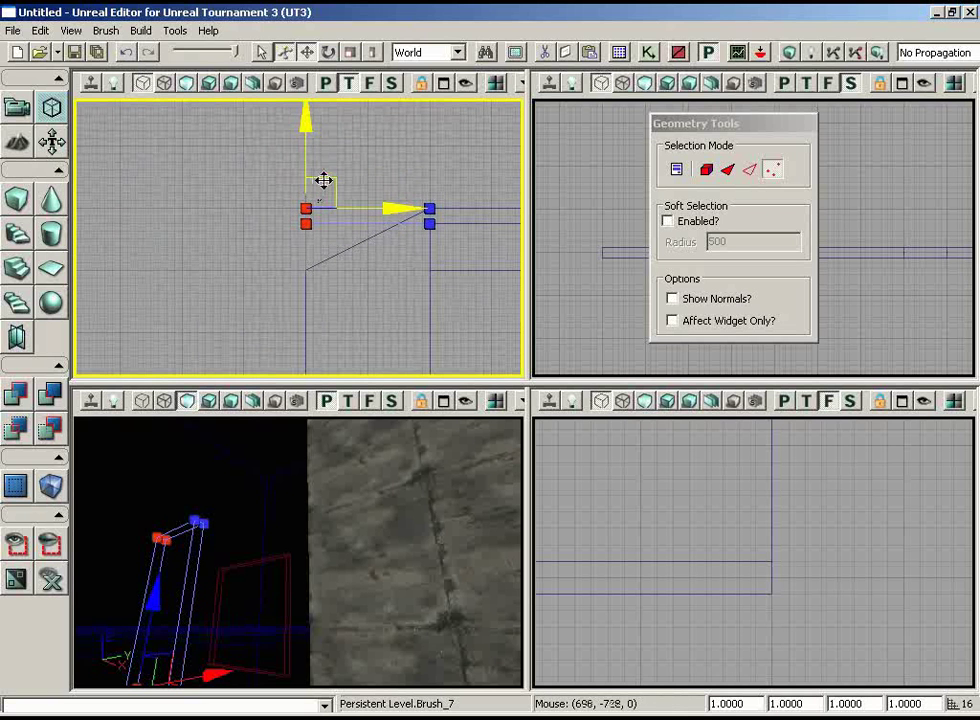
pyautogui.moveTo(306, 178); pyautogui.dragTo(304, 245)
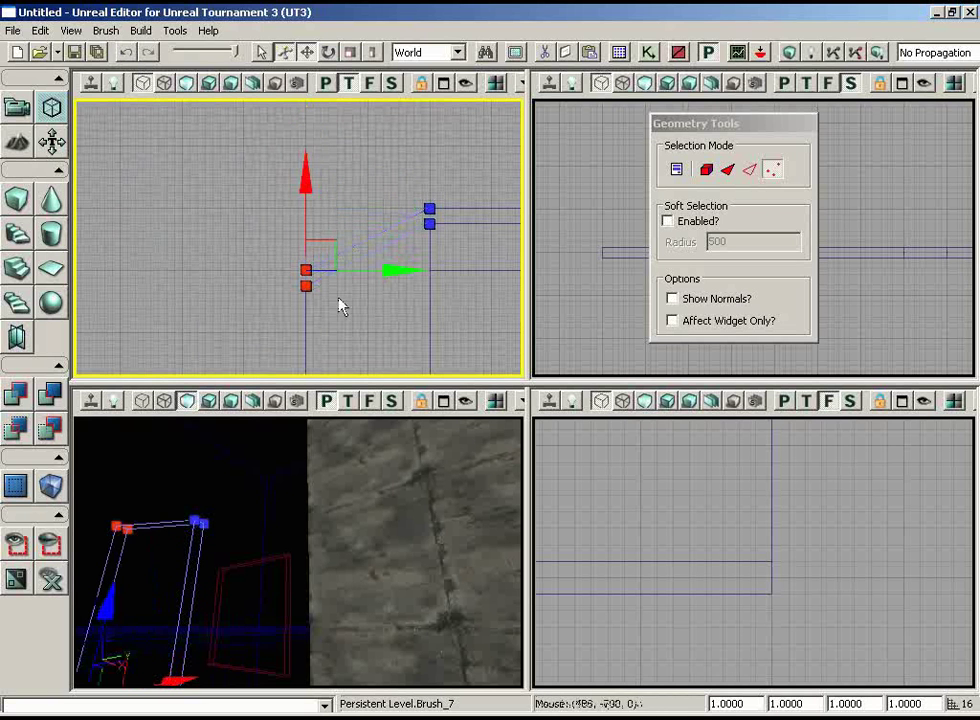
pyautogui.moveTo(339, 298)
pyautogui.mouseDown()
pyautogui.moveTo(344, 376)
pyautogui.moveTo(325, 377)
pyautogui.mouseUp()
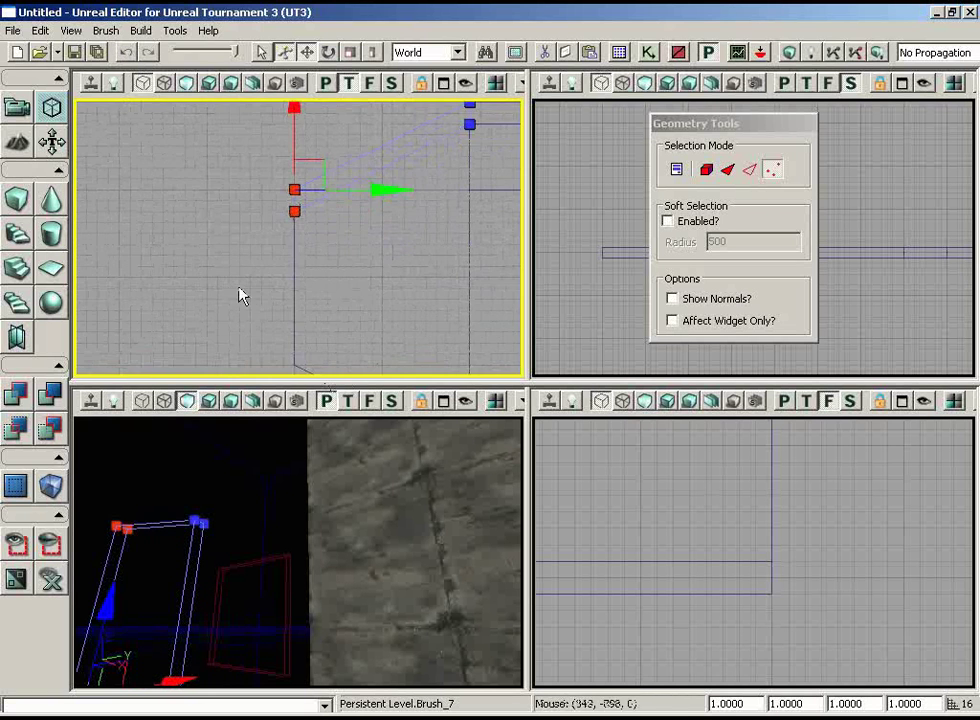
pyautogui.moveTo(334, 265); pyautogui.dragTo(259, 183)
pyautogui.scroll(-4, 256, 175)
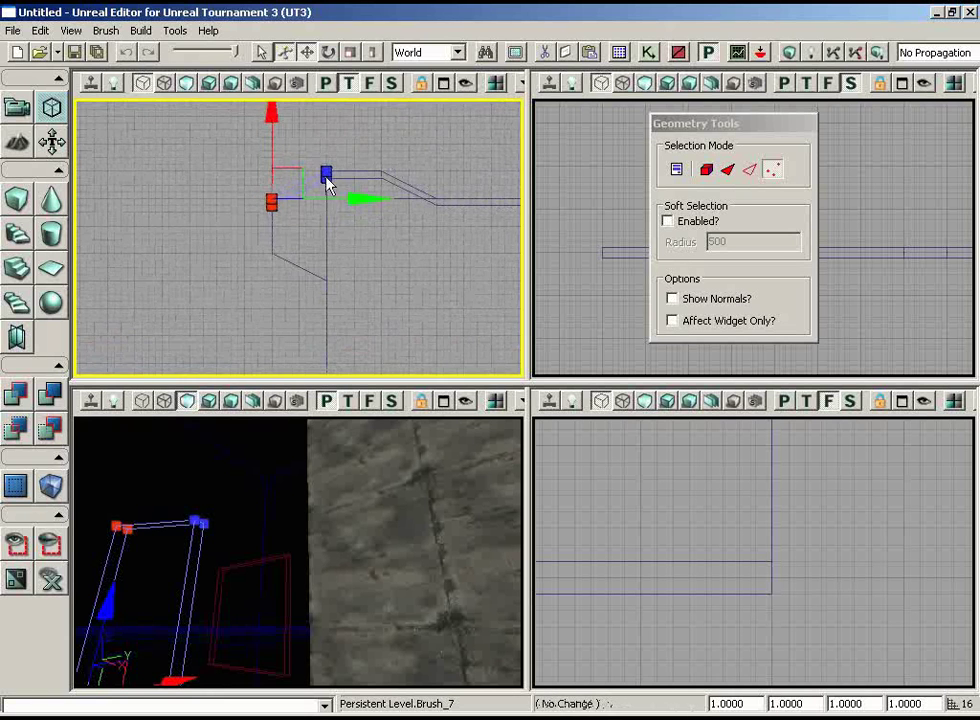
# Step: Duplicate the long straight wall on the main floor's edge and place the copy across the slab's negative Y edge
pyautogui.click(365, 178)
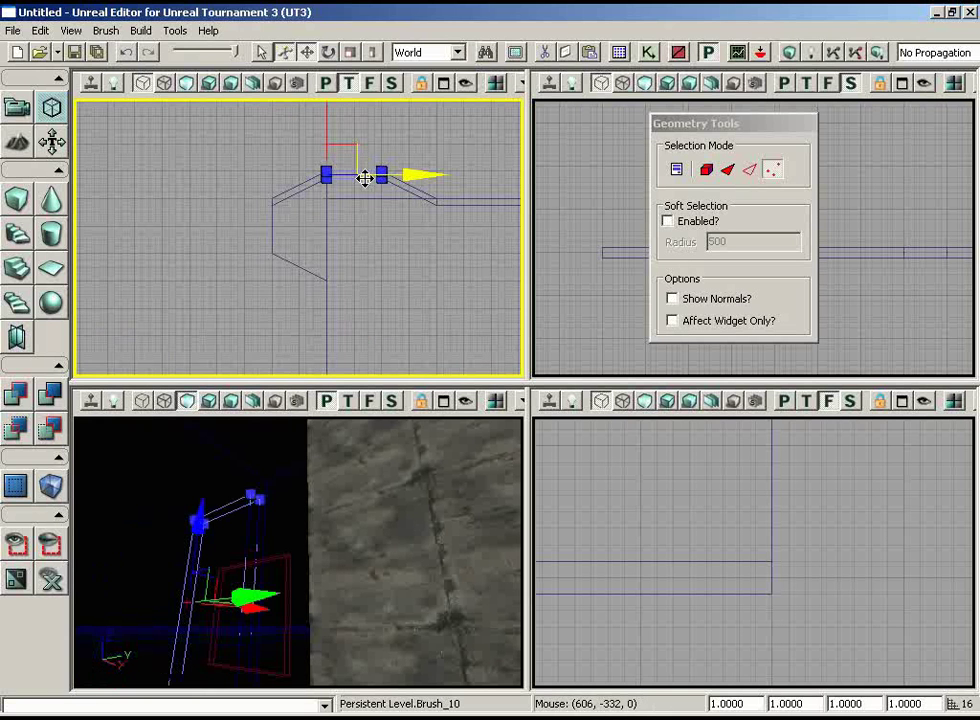
pyautogui.scroll(2, 364, 246)
pyautogui.moveTo(364, 246)
pyautogui.mouseDown()
pyautogui.moveTo(359, 179)
pyautogui.moveTo(355, 187)
pyautogui.mouseUp()
pyautogui.scroll(-3, 355, 187)
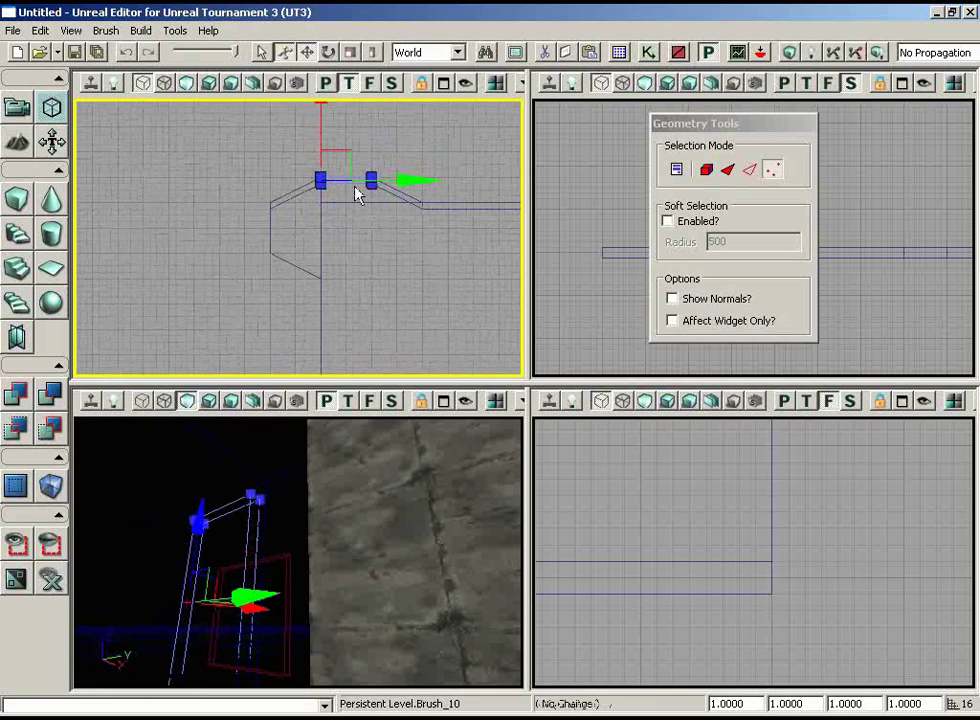
pyautogui.click(487, 209)
pyautogui.moveTo(487, 209)
pyautogui.mouseDown()
pyautogui.moveTo(494, 271)
pyautogui.moveTo(525, 246)
pyautogui.moveTo(452, 234)
pyautogui.mouseUp()
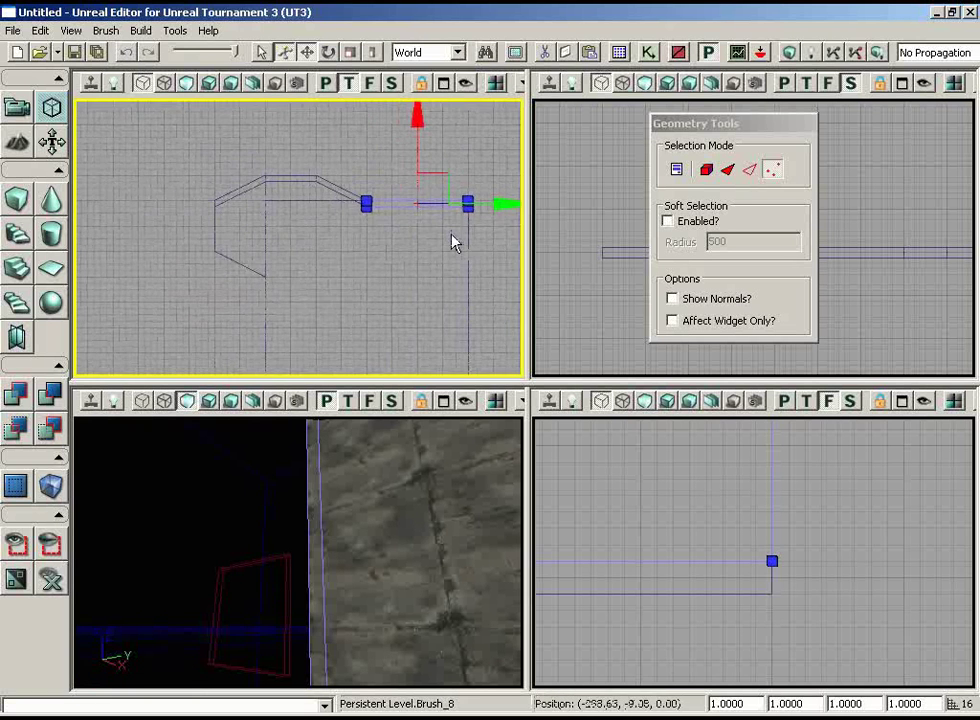
pyautogui.moveTo(346, 246)
pyautogui.mouseDown()
pyautogui.moveTo(361, 249)
pyautogui.moveTo(347, 252)
pyautogui.mouseUp()
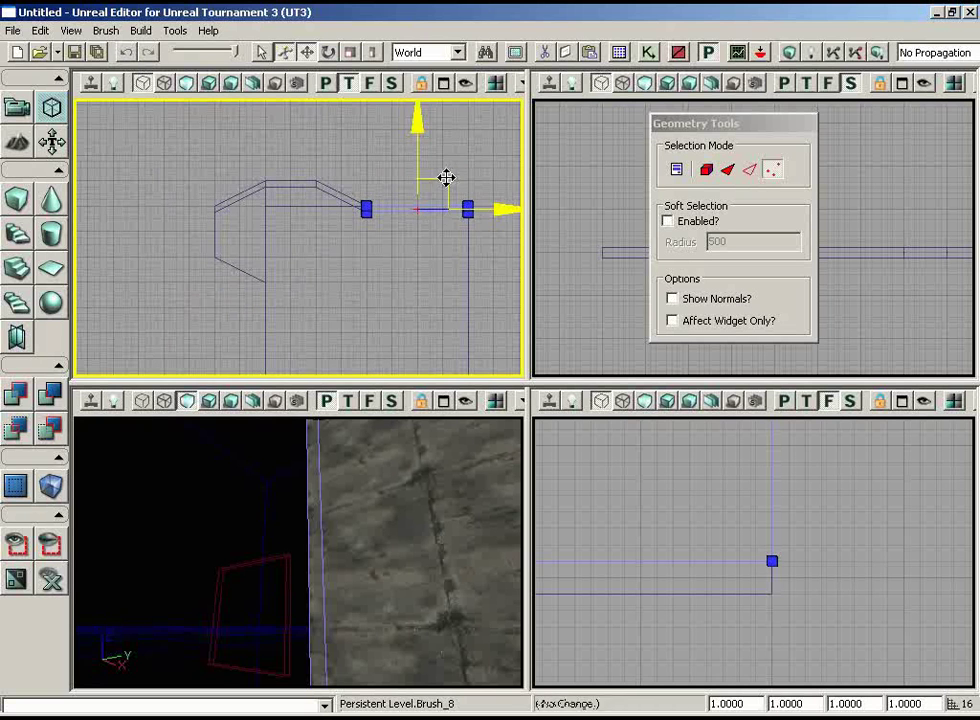
pyautogui.moveTo(446, 177)
pyautogui.mouseDown()
pyautogui.moveTo(437, 217)
pyautogui.moveTo(127, 203)
pyautogui.moveTo(106, 191)
pyautogui.mouseUp()
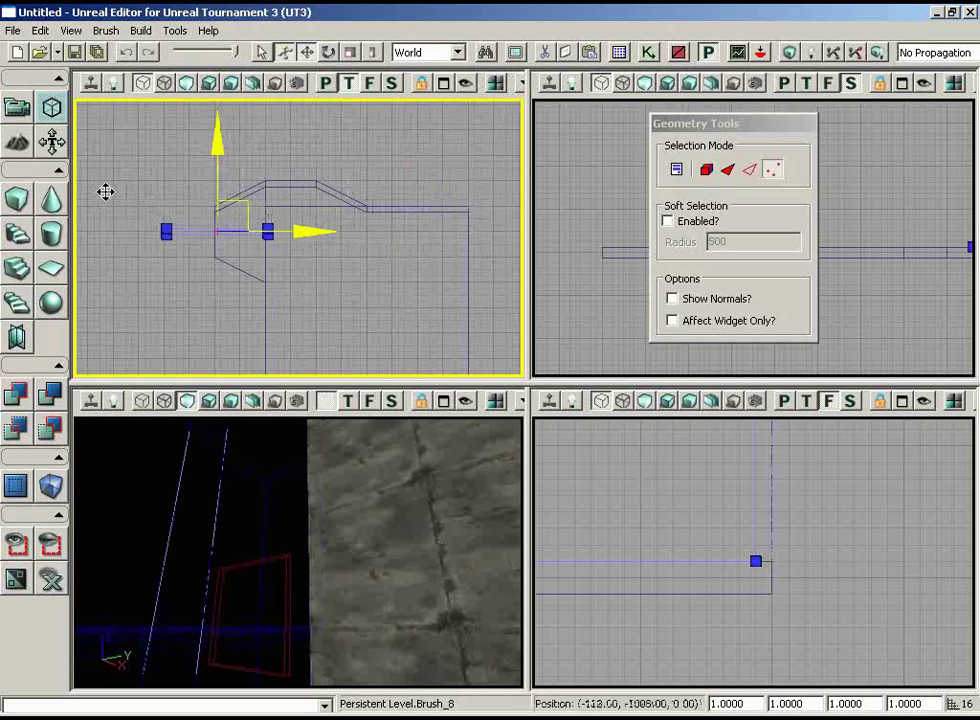
pyautogui.scroll(3, 426, 245)
pyautogui.moveTo(126, 293); pyautogui.dragTo(257, 284)
pyautogui.scroll(1, 257, 284)
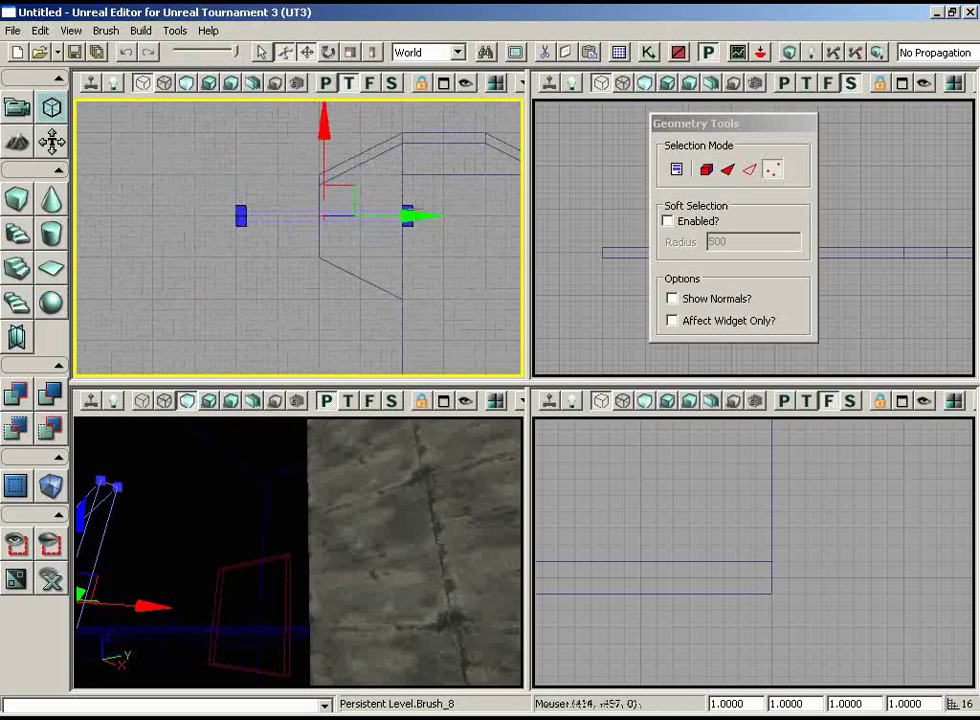
# Step: Rotate the duplicated long wall 90 degrees in the top view and line it up with the slab's negative Y edge
pyautogui.press('space')
pyautogui.moveTo(390, 181)
pyautogui.mouseDown()
pyautogui.moveTo(378, 142)
pyautogui.moveTo(74, 99)
pyautogui.mouseUp()
pyautogui.moveTo(179, 270); pyautogui.dragTo(201, 304)
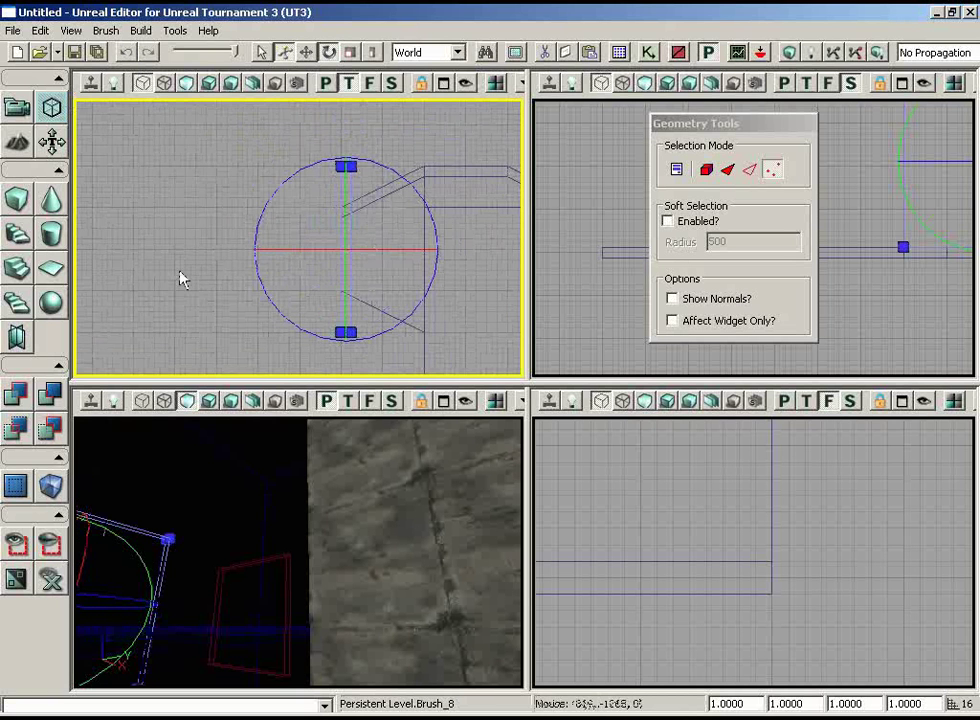
pyautogui.press('space')
pyautogui.press('space')
pyautogui.moveTo(437, 220); pyautogui.dragTo(482, 158)
pyautogui.scroll(2, 522, 280)
pyautogui.scroll(1, 516, 238)
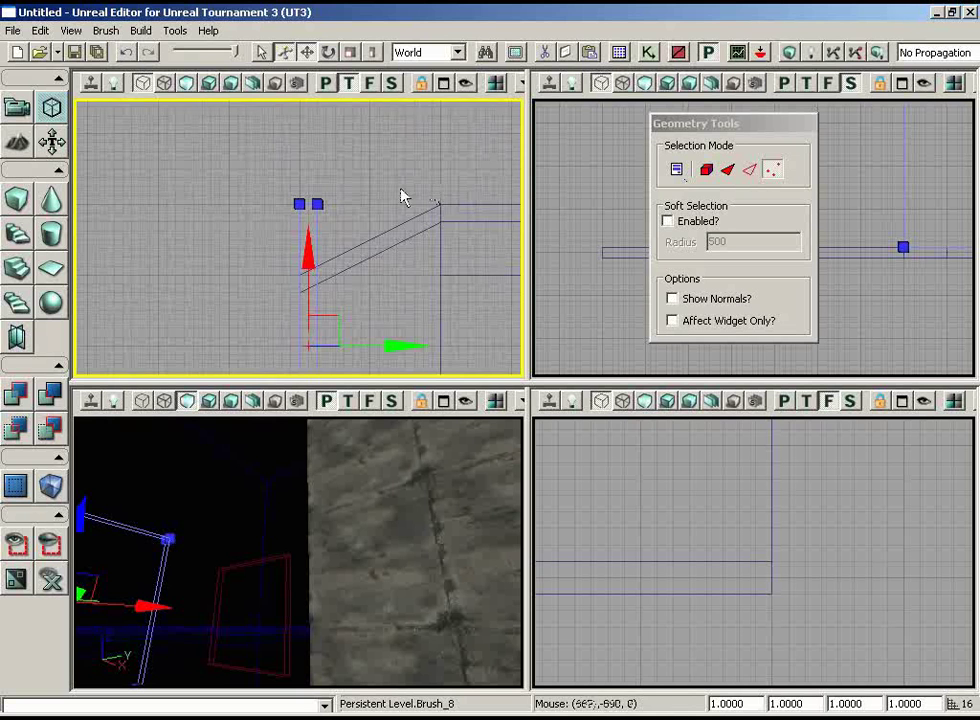
pyautogui.moveTo(400, 190); pyautogui.dragTo(374, 189)
# Step: Move the rotated wall's positive X end vertices along negative X to meet the angled wall's outer corner
pyautogui.keyDown('ctrl'); pyautogui.keyDown('alt'); pyautogui.moveTo(247, 168); pyautogui.dragTo(420, 244); pyautogui.keyUp('alt'); pyautogui.keyUp('ctrl')
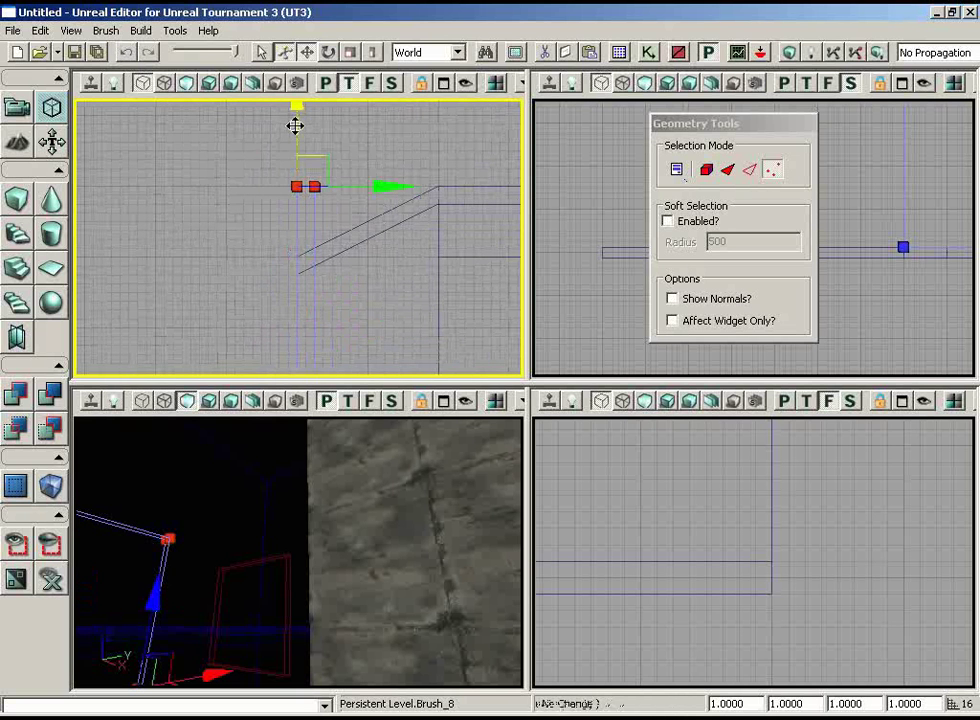
pyautogui.moveTo(295, 125); pyautogui.dragTo(291, 234)
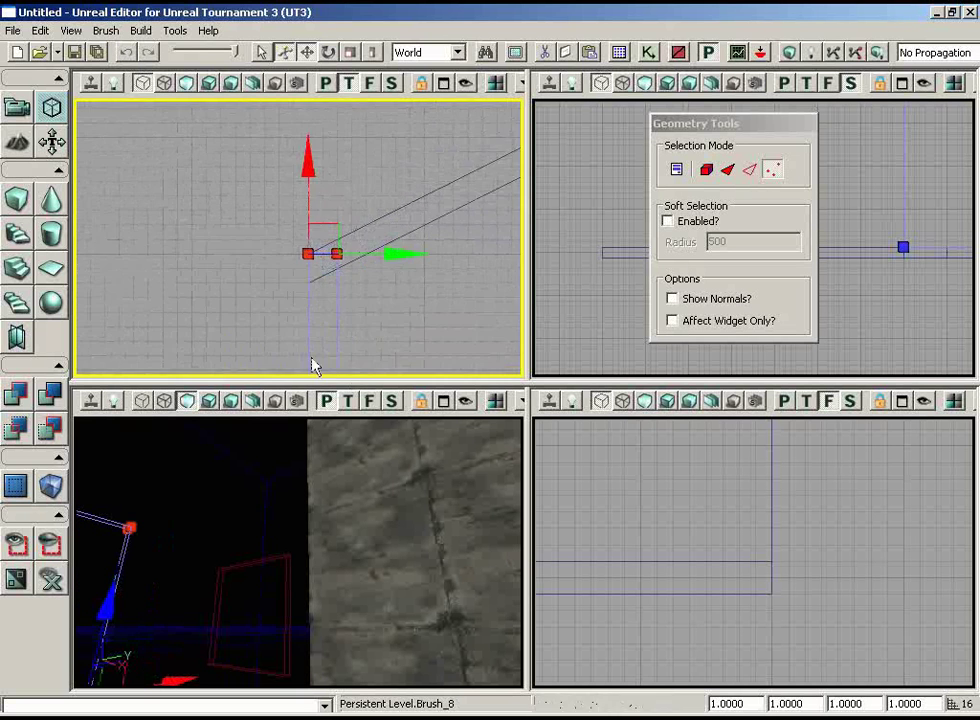
pyautogui.moveTo(311, 358); pyautogui.dragTo(345, 358)
pyautogui.scroll(2, 327, 328)
# Step: Move the rotated wall's inner end vertices along negative X onto the angled wall's inner edge to start a mitred joint
pyautogui.click(316, 209)
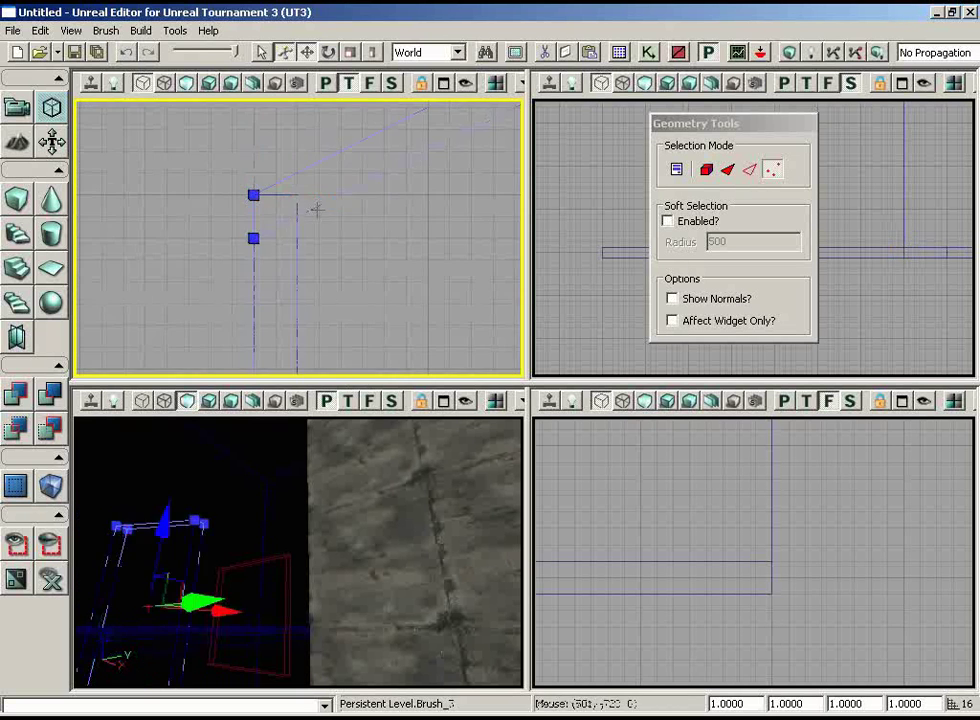
pyautogui.click(300, 235)
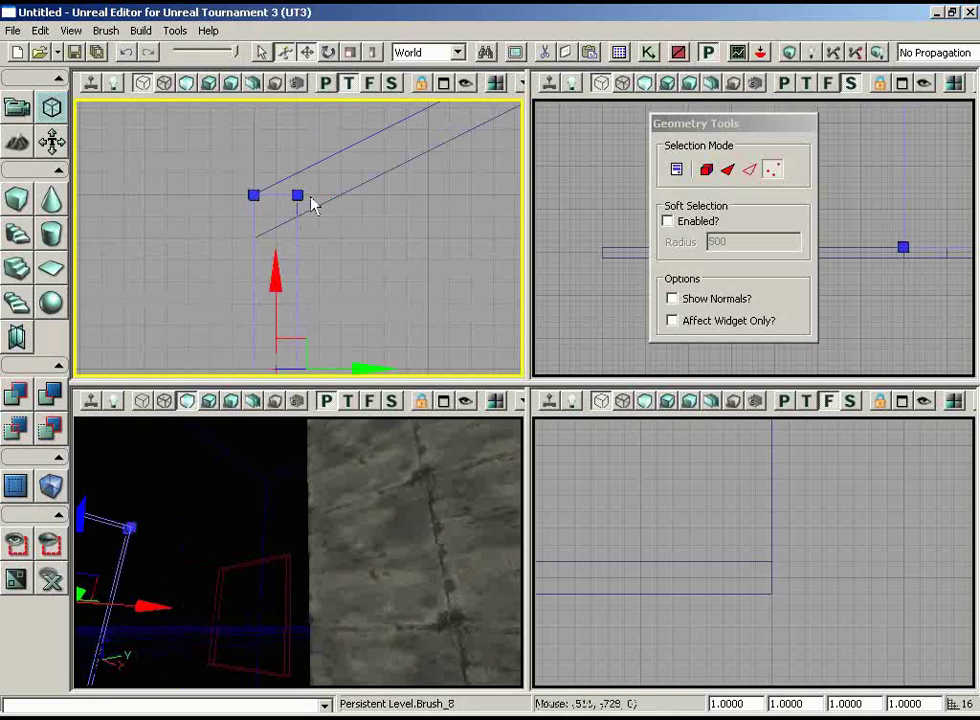
pyautogui.keyDown('ctrl'); pyautogui.keyDown('alt'); pyautogui.moveTo(324, 183); pyautogui.dragTo(277, 206); pyautogui.keyUp('alt'); pyautogui.keyUp('ctrl')
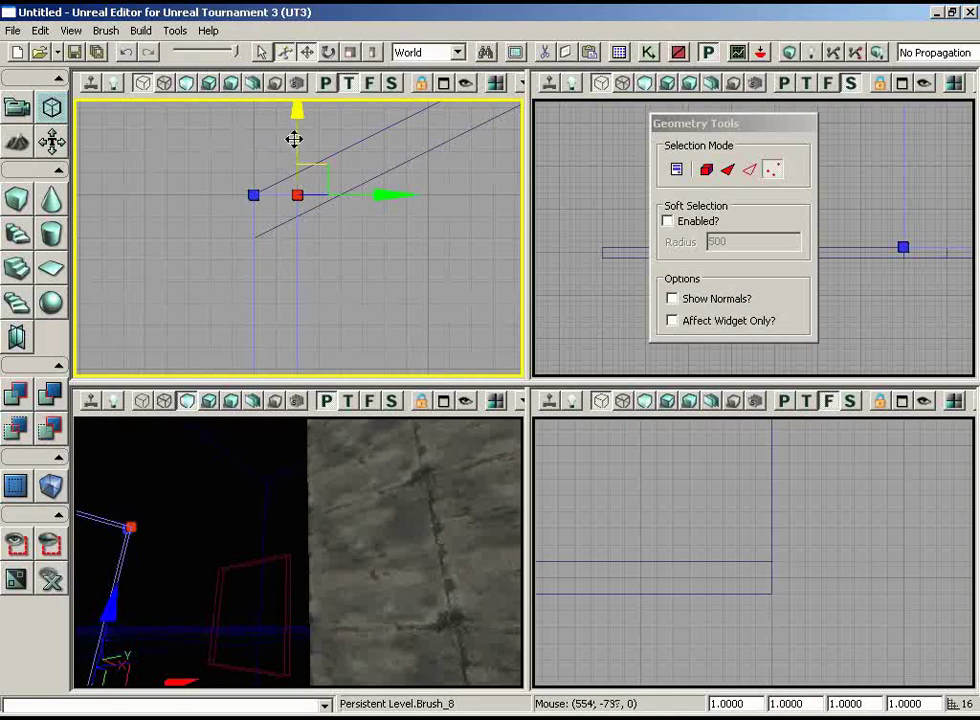
pyautogui.moveTo(294, 146); pyautogui.dragTo(358, 187)
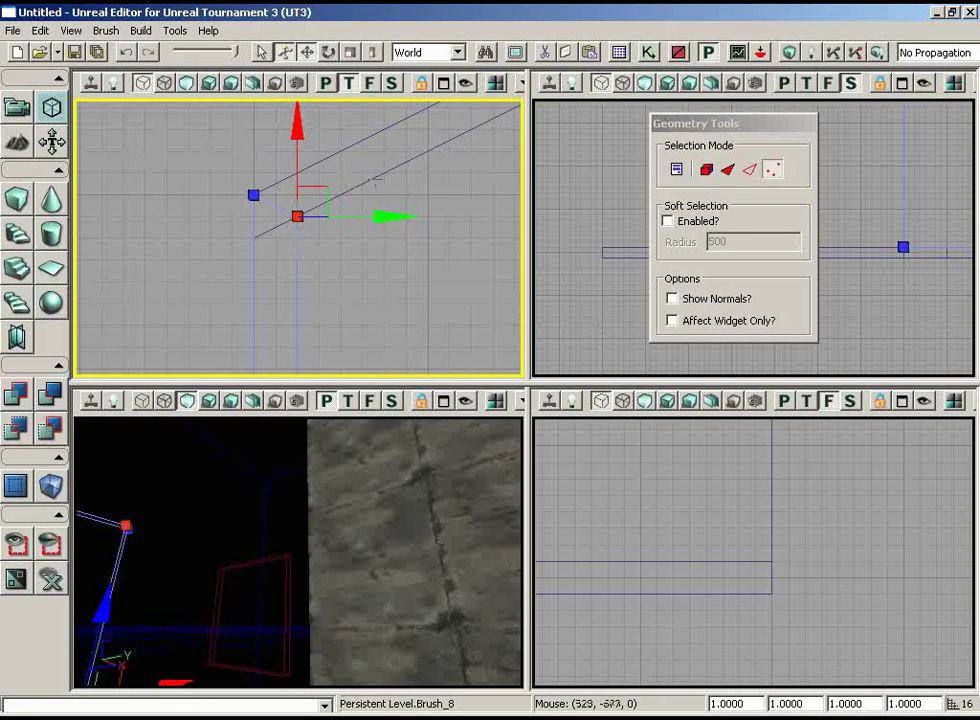
# Step: Move the angled wall's inner end vertices onto the rotated wall's inner corner so both walls share a mitred joint
pyautogui.click(254, 240)
pyautogui.keyDown('ctrl'); pyautogui.keyDown('alt'); pyautogui.moveTo(254, 257); pyautogui.dragTo(278, 284); pyautogui.keyUp('alt'); pyautogui.keyUp('ctrl')
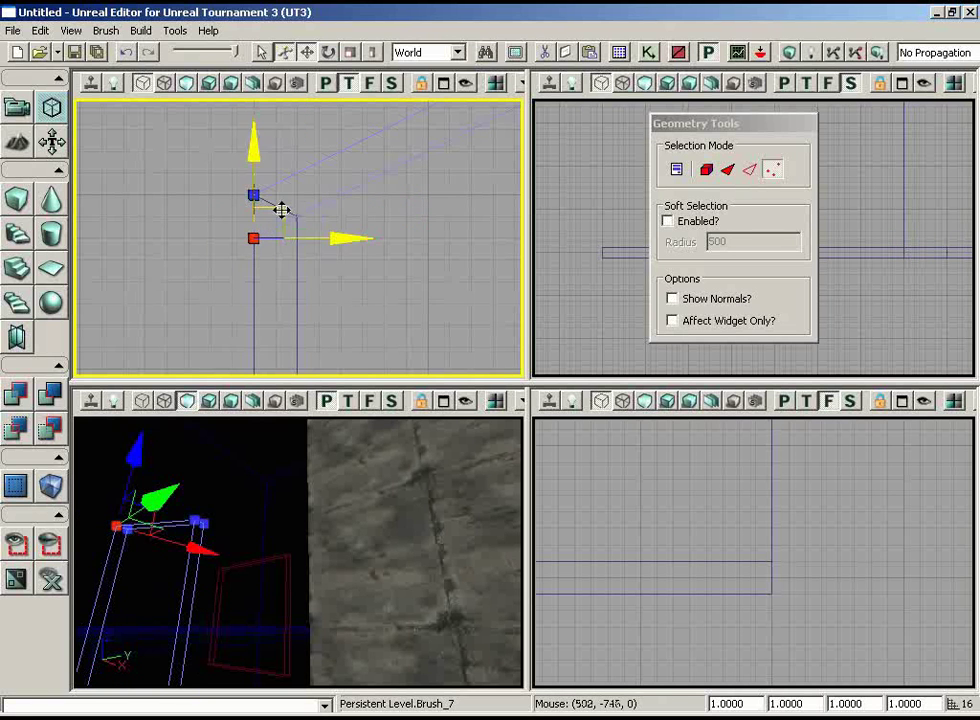
pyautogui.moveTo(282, 209)
pyautogui.mouseDown()
pyautogui.moveTo(322, 193)
pyautogui.moveTo(342, 166)
pyautogui.moveTo(298, 206)
pyautogui.mouseUp()
pyautogui.click(304, 273)
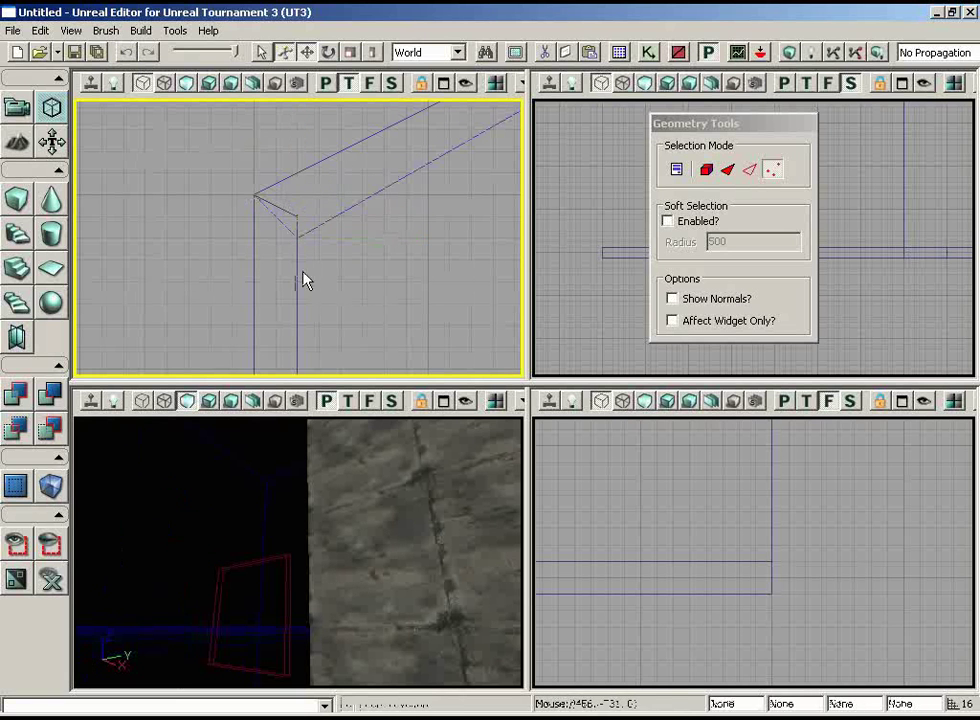
pyautogui.click(295, 266)
pyautogui.click(298, 216)
pyautogui.moveTo(297, 137); pyautogui.dragTo(297, 164)
pyautogui.scroll(-3, 331, 187)
pyautogui.scroll(3, 318, 188)
pyautogui.click(316, 228)
pyautogui.click(297, 239)
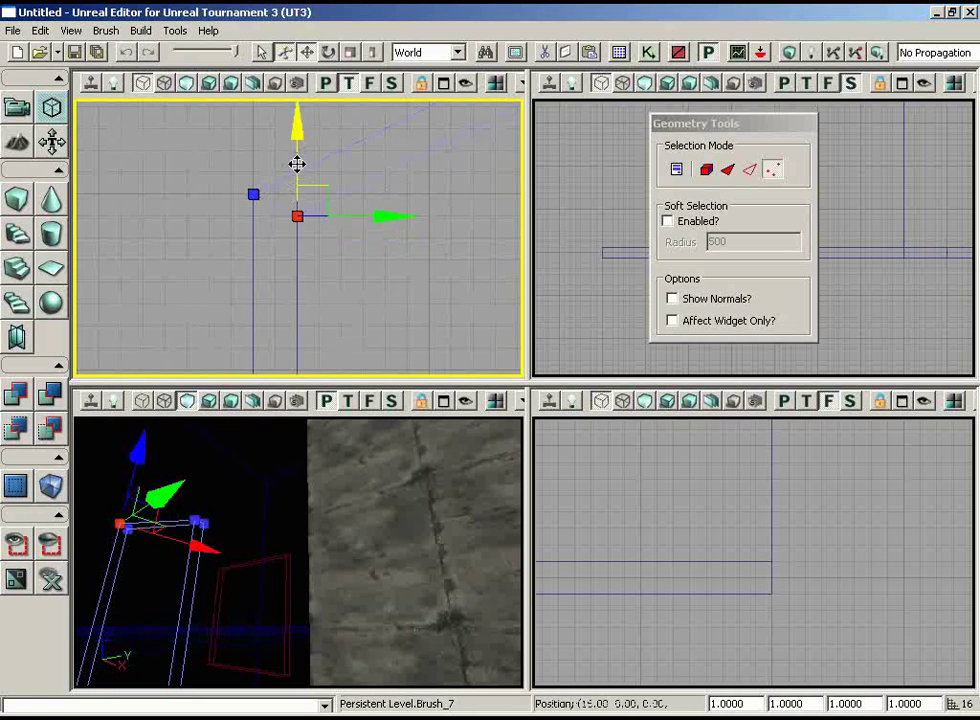
# Step: Inspect the mitred joint between the angled wall and the rotated wall from above
pyautogui.scroll(-3, 360, 125)
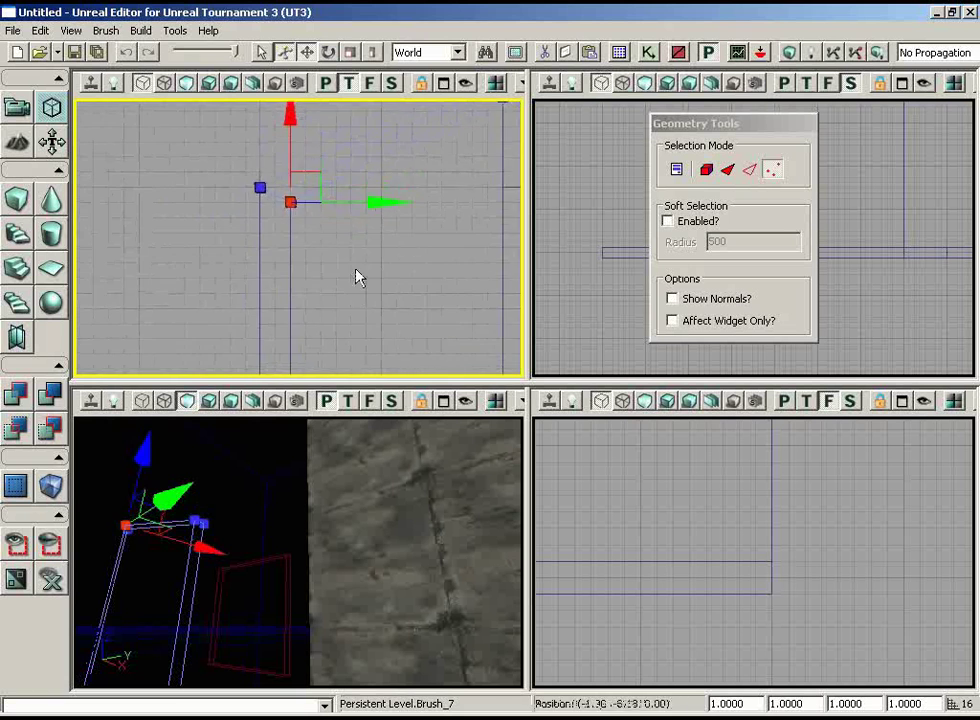
pyautogui.scroll(-4, 349, 172)
pyautogui.scroll(1, 349, 172)
pyautogui.click(355, 311)
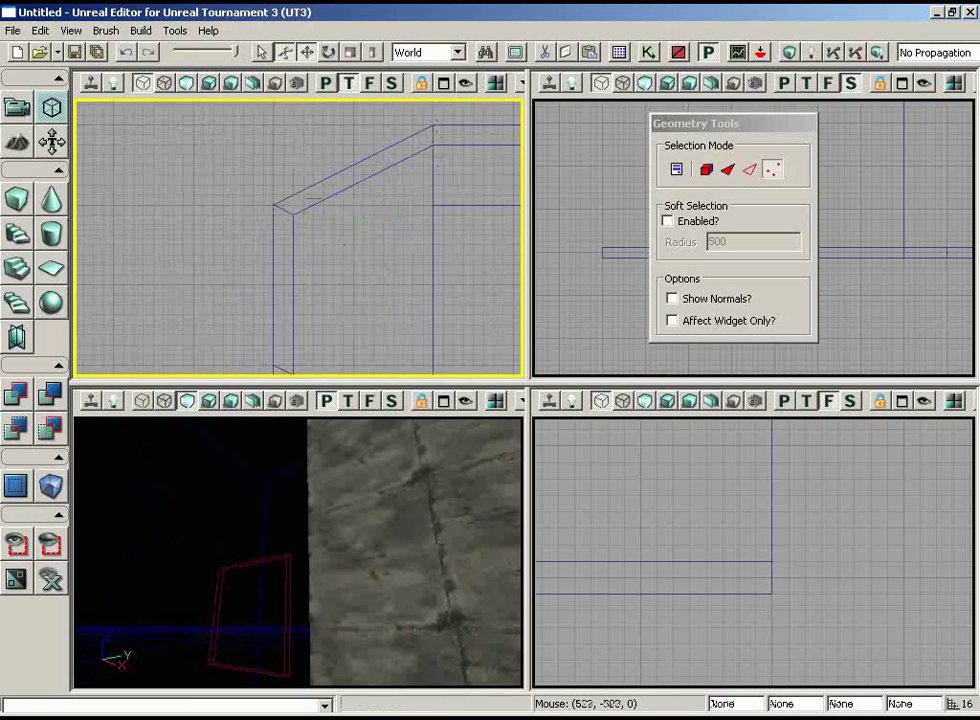
pyautogui.scroll(5, 326, 304)
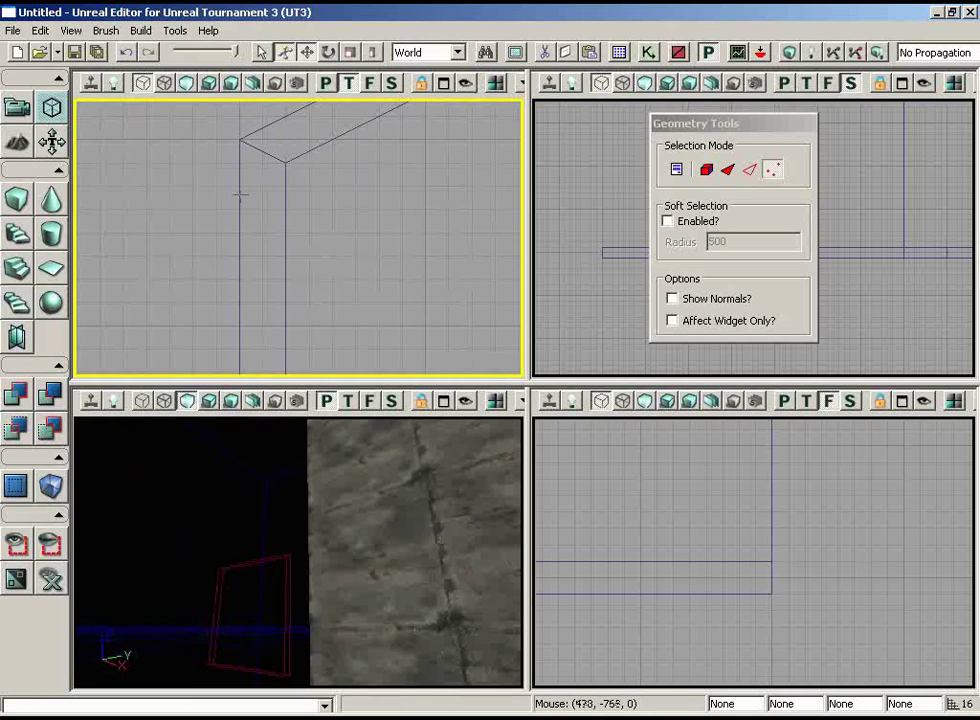
pyautogui.moveTo(258, 157); pyautogui.dragTo(300, 254)
pyautogui.scroll(-1, 289, 206)
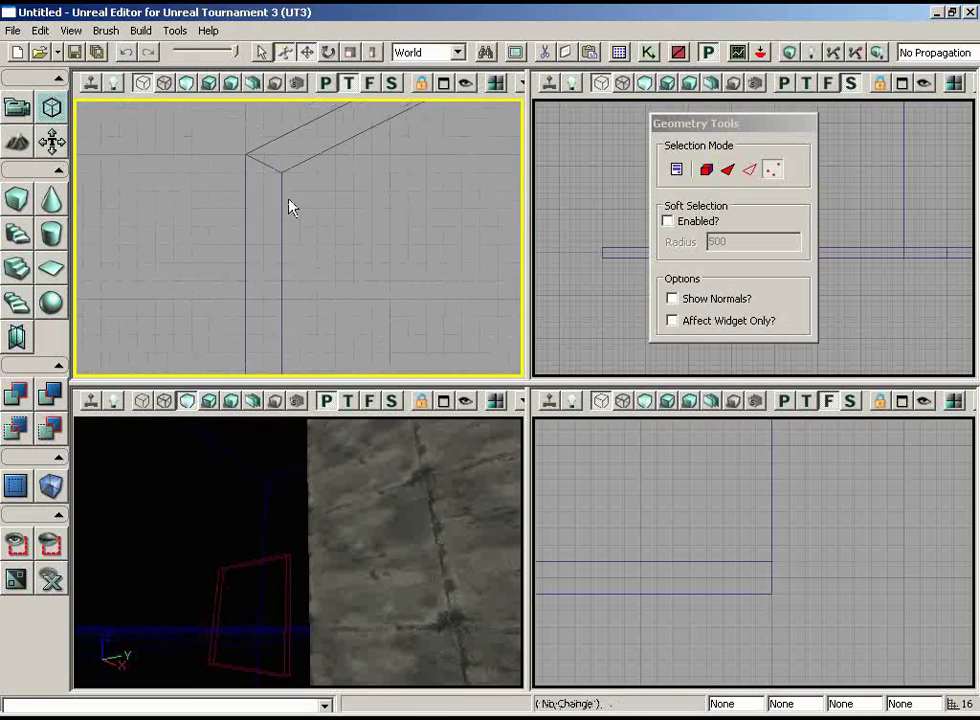
# Step: Move the rotated wall's negative X end vertices along positive X to the slab's other beveled corner
pyautogui.moveTo(289, 206); pyautogui.dragTo(367, 383)
pyautogui.scroll(-5, 350, 240)
pyautogui.moveTo(350, 233); pyautogui.dragTo(340, 347)
pyautogui.scroll(3, 340, 347)
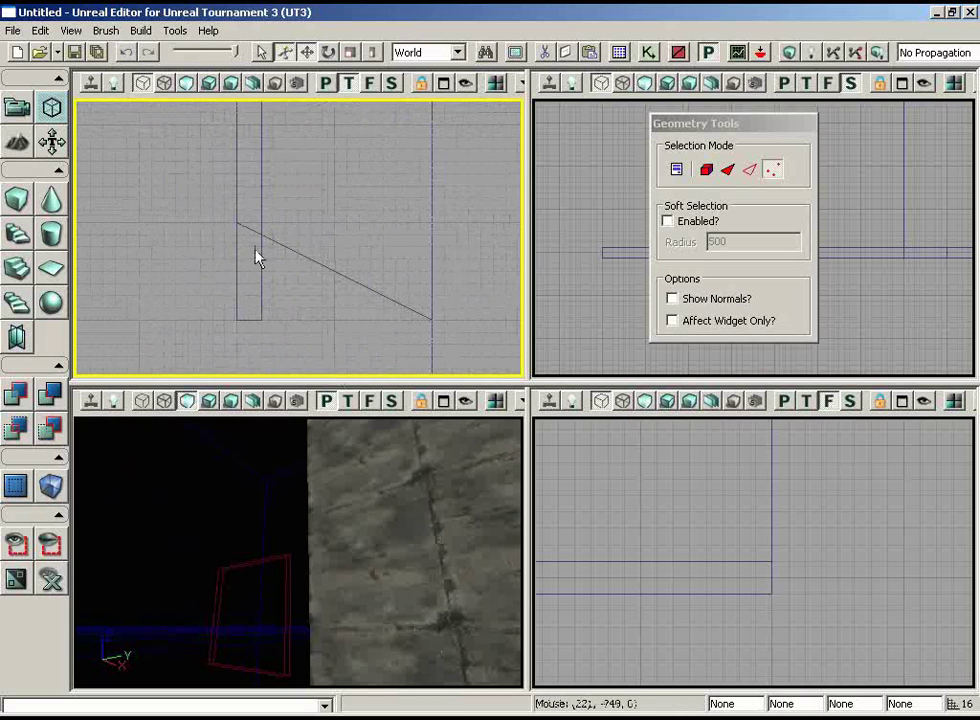
pyautogui.click(235, 292)
pyautogui.keyDown('ctrl'); pyautogui.keyDown('alt'); pyautogui.moveTo(246, 320); pyautogui.dragTo(280, 335); pyautogui.keyUp('alt'); pyautogui.keyUp('ctrl')
pyautogui.moveTo(232, 201); pyautogui.dragTo(230, 98)
# Step: Move only the inner vertices at the wall's negative X end along positive X to slant that end for a mitred joint
pyautogui.scroll(3, 235, 320)
pyautogui.moveTo(234, 372); pyautogui.dragTo(134, 271)
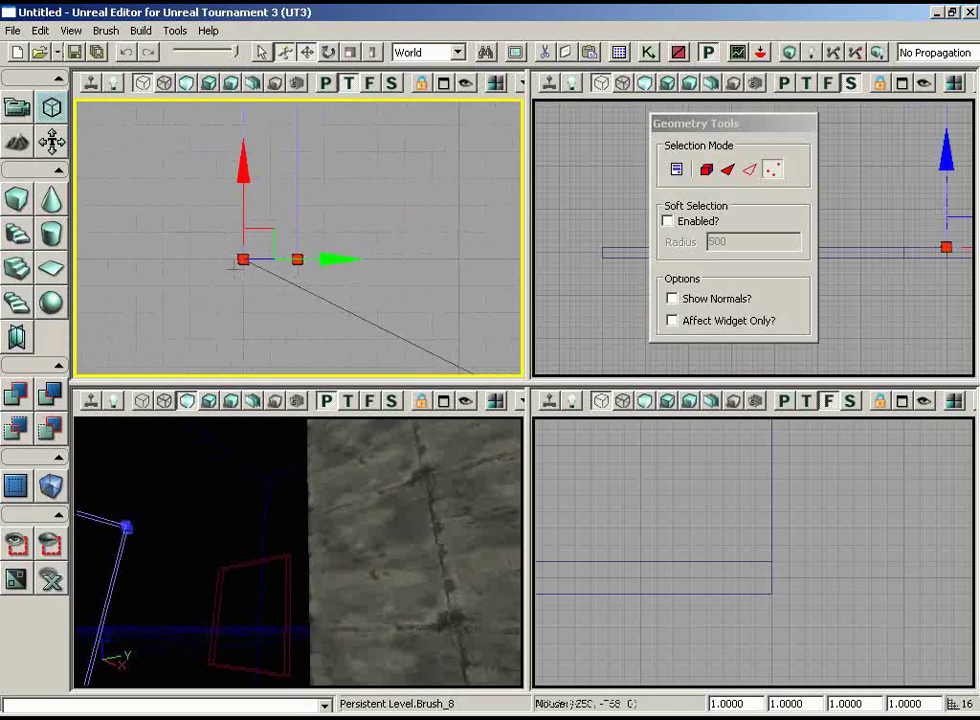
pyautogui.click(298, 261)
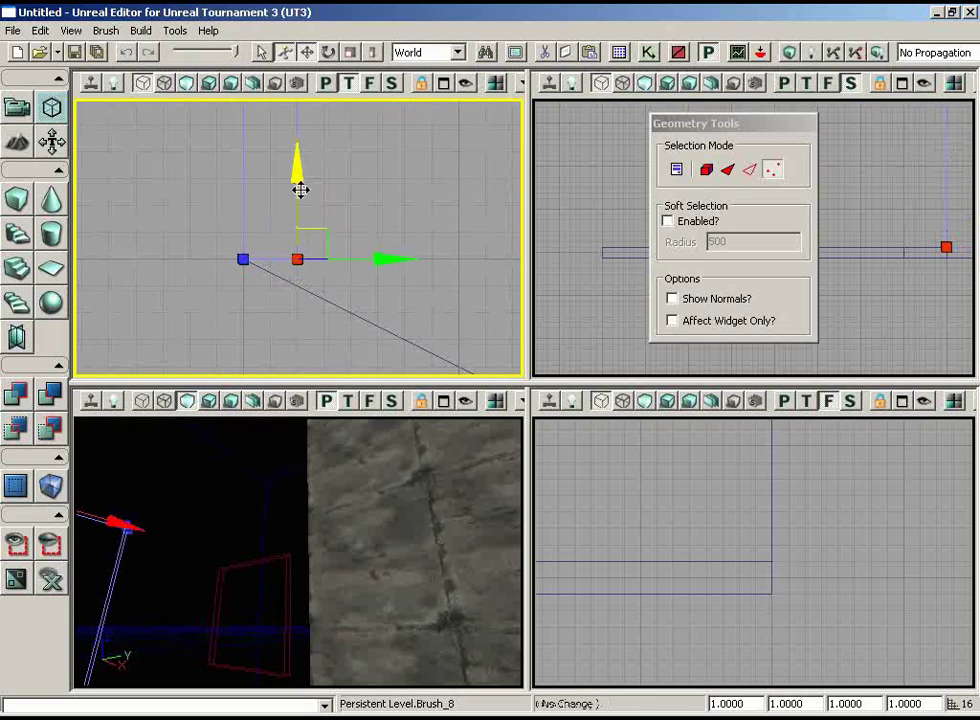
pyautogui.moveTo(300, 189); pyautogui.dragTo(297, 162)
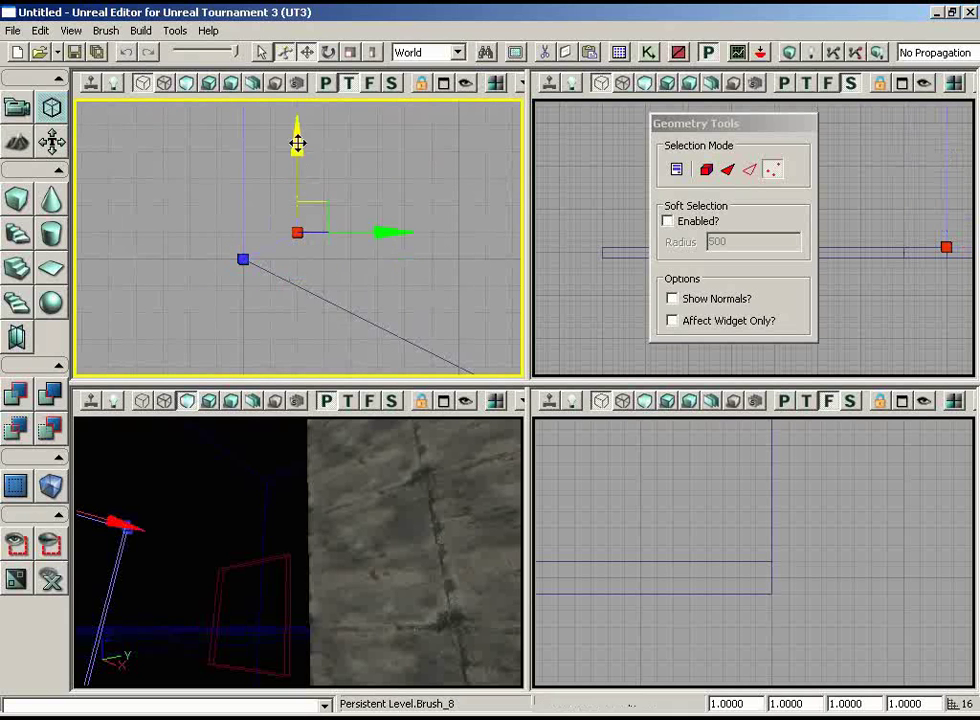
# Step: Adjust the inner vertices at the rotated wall's negative X end to finish its mitre slant
pyautogui.moveTo(320, 253); pyautogui.dragTo(320, 250)
pyautogui.scroll(-5, 350, 120)
pyautogui.moveTo(312, 198)
pyautogui.mouseDown(button='right')
pyautogui.moveTo(361, 105)
pyautogui.moveTo(346, 105)
pyautogui.moveTo(301, 243)
pyautogui.mouseUp(button='right')
# Step: Duplicate the rotated wall beyond its negative X end and move the copy's adjoining inner vertices along positive X to match the mitre
pyautogui.doubleClick(287, 230)
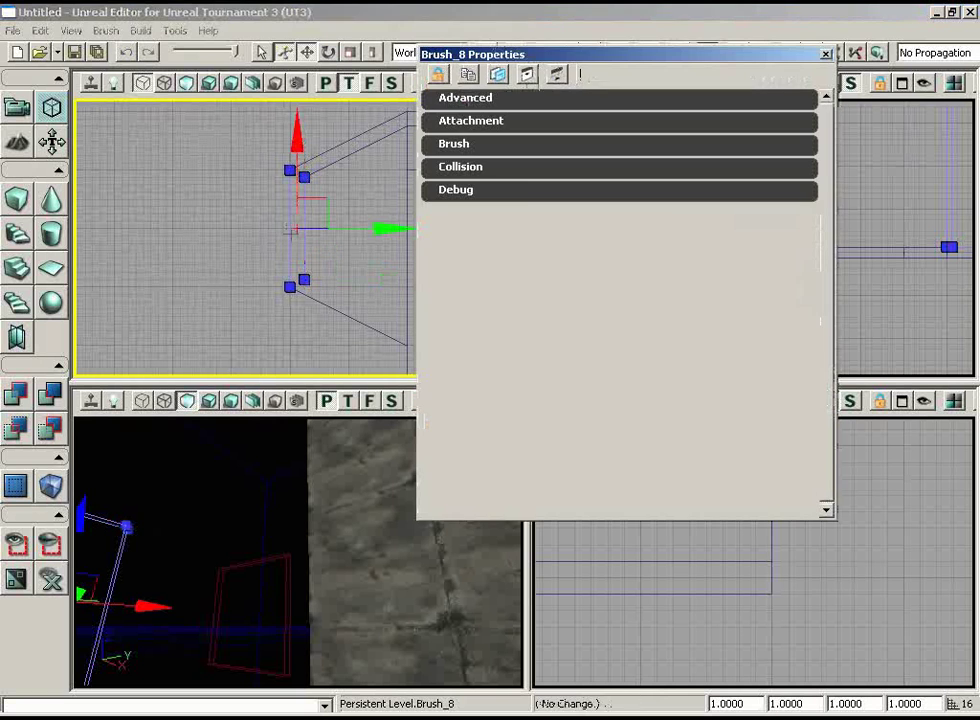
pyautogui.click(825, 54)
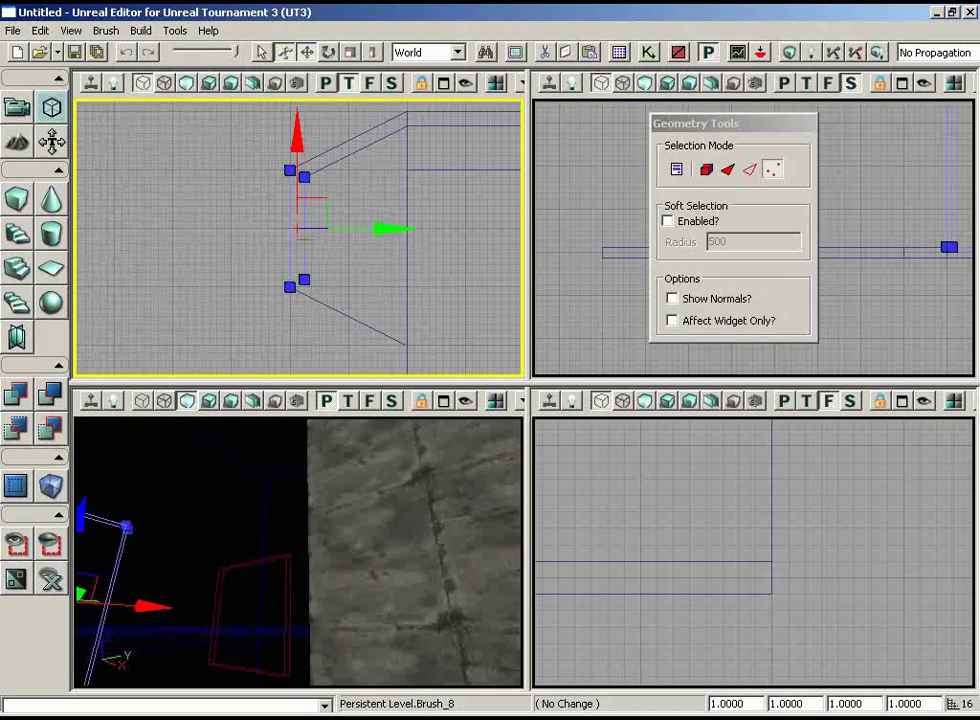
pyautogui.moveTo(315, 197)
pyautogui.mouseDown()
pyautogui.moveTo(383, 247)
pyautogui.moveTo(304, 350)
pyautogui.moveTo(221, 378)
pyautogui.moveTo(260, 270)
pyautogui.mouseUp()
pyautogui.scroll(9, 270, 335)
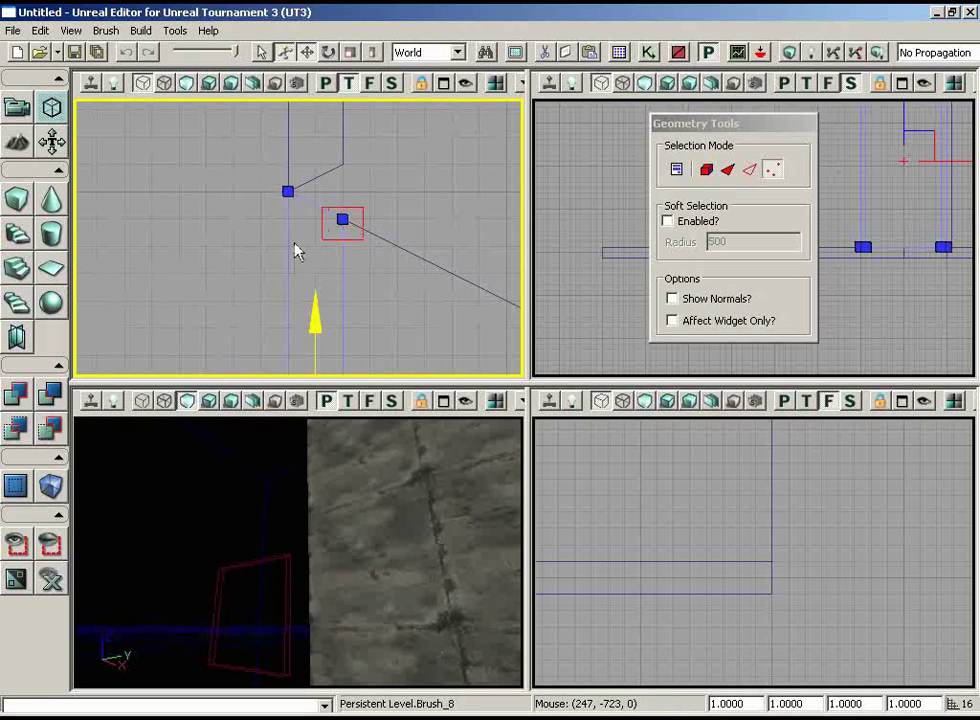
pyautogui.click(342, 219)
pyautogui.moveTo(345, 165); pyautogui.dragTo(346, 107)
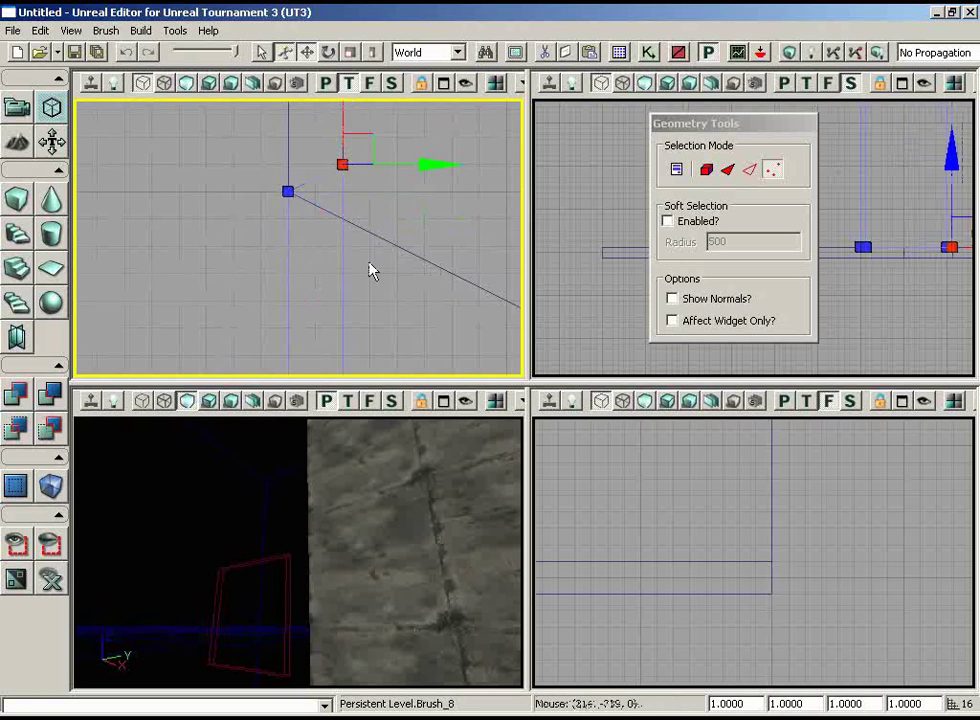
# Step: Move the copy's far-end vertices 128 units along X and 256 along Y to where the beveled floor extension meets the main floor
pyautogui.scroll(-10, 379, 210)
pyautogui.moveTo(381, 168); pyautogui.dragTo(392, 267)
pyautogui.keyDown('ctrl'); pyautogui.keyDown('alt'); pyautogui.moveTo(288, 280); pyautogui.dragTo(298, 282); pyautogui.keyUp('alt'); pyautogui.keyUp('ctrl')
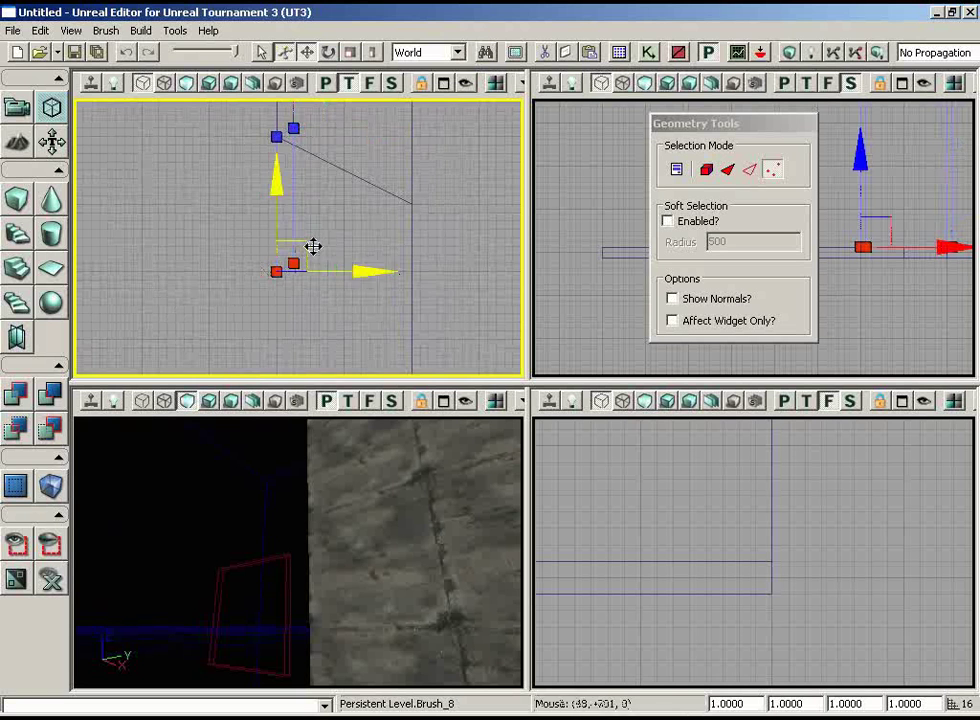
pyautogui.moveTo(328, 241); pyautogui.dragTo(354, 233)
pyautogui.moveTo(284, 247); pyautogui.dragTo(499, 122)
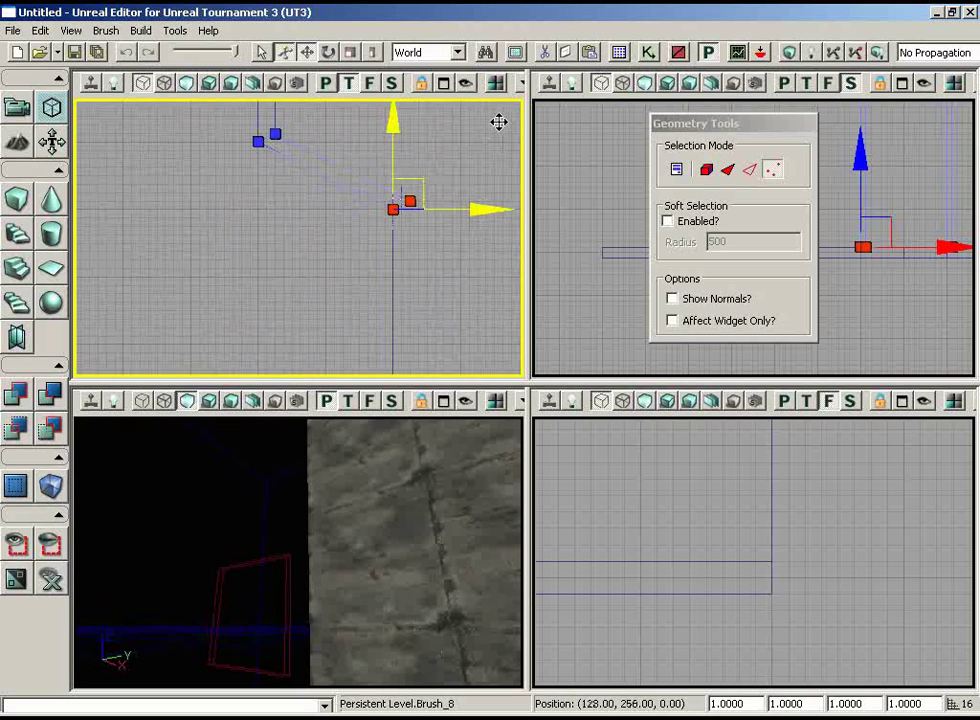
pyautogui.scroll(6, 276, 357)
pyautogui.moveTo(276, 357); pyautogui.dragTo(470, 357)
pyautogui.scroll(1, 320, 341)
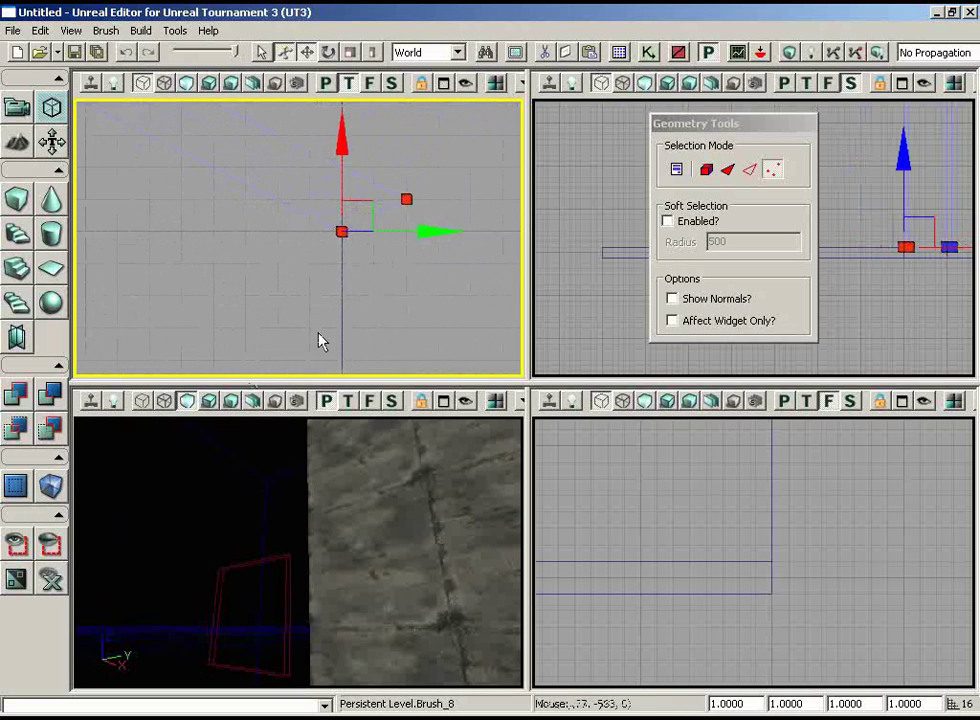
pyautogui.moveTo(412, 291); pyautogui.dragTo(415, 283)
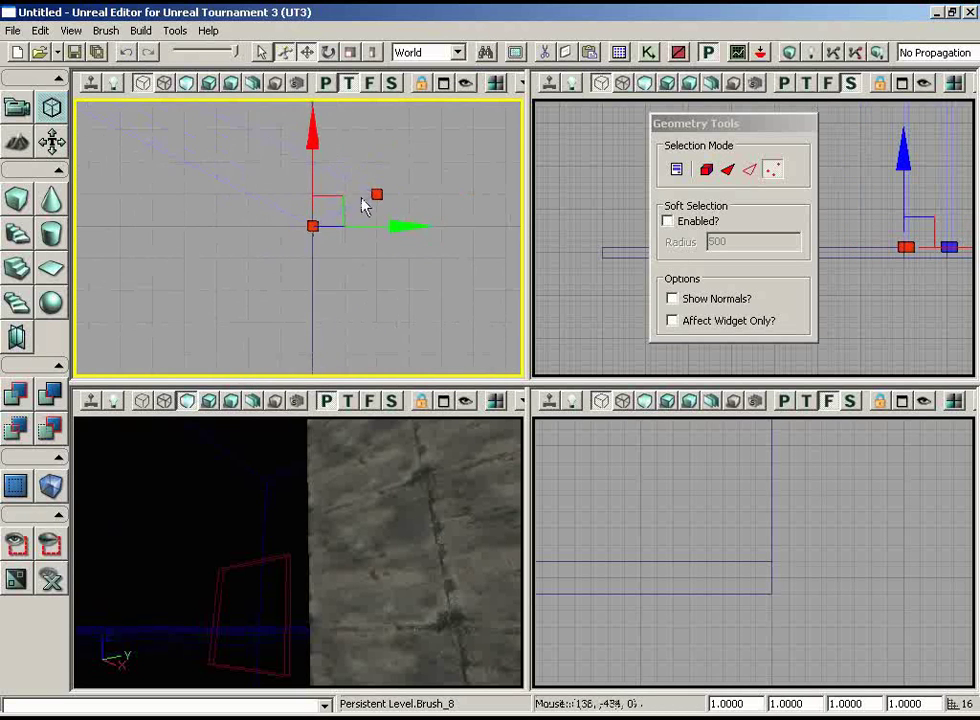
# Step: Duplicate the extension's straight end wall and place the copy on the main floor's negative Y edge, starting at the new angled wall's end
pyautogui.moveTo(361, 332); pyautogui.dragTo(367, 376)
pyautogui.scroll(-14, 359, 129)
pyautogui.moveTo(359, 129); pyautogui.dragTo(357, 105)
pyautogui.scroll(-2, 357, 105)
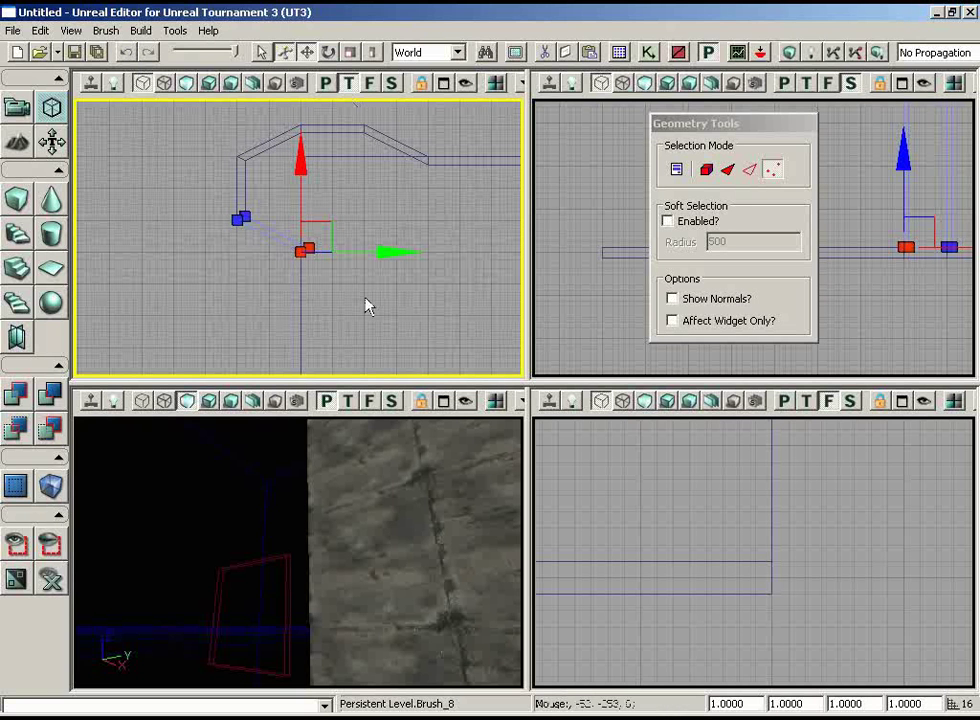
pyautogui.click(242, 188)
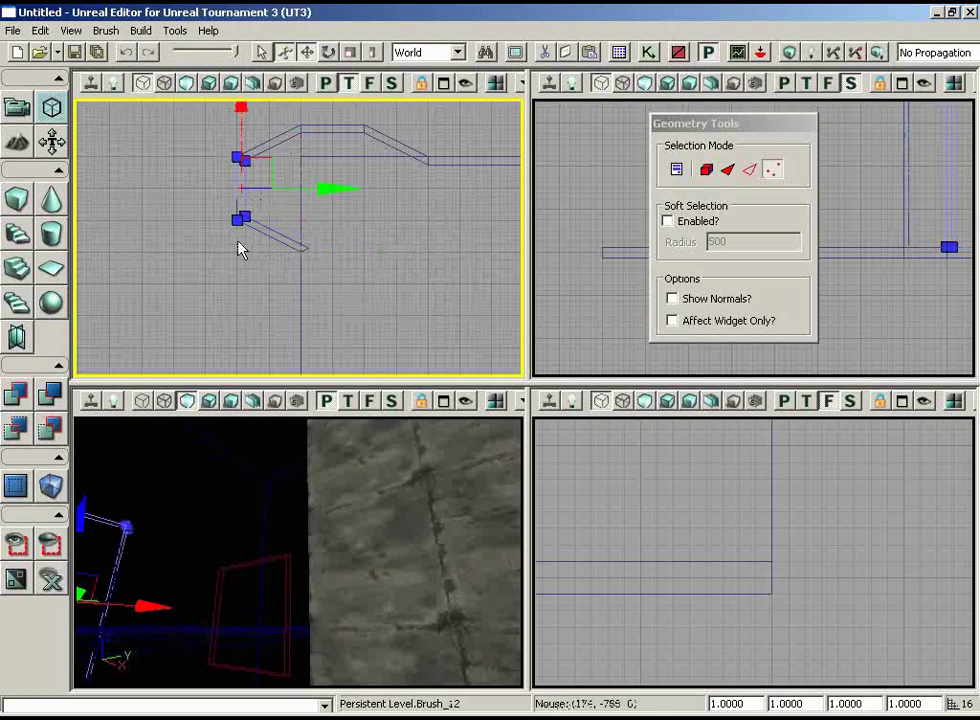
pyautogui.moveTo(270, 173)
pyautogui.keyDown('alt'); pyautogui.mouseDown()
pyautogui.moveTo(361, 190)
pyautogui.moveTo(370, 280)
pyautogui.moveTo(362, 280)
pyautogui.moveTo(378, 348)
pyautogui.moveTo(308, 278)
pyautogui.moveTo(311, 310)
pyautogui.moveTo(335, 326)
pyautogui.moveTo(326, 317)
pyautogui.mouseUp(); pyautogui.keyUp('alt')
pyautogui.scroll(2, 367, 275)
pyautogui.scroll(1, 370, 275)
pyautogui.scroll(7, 378, 348)
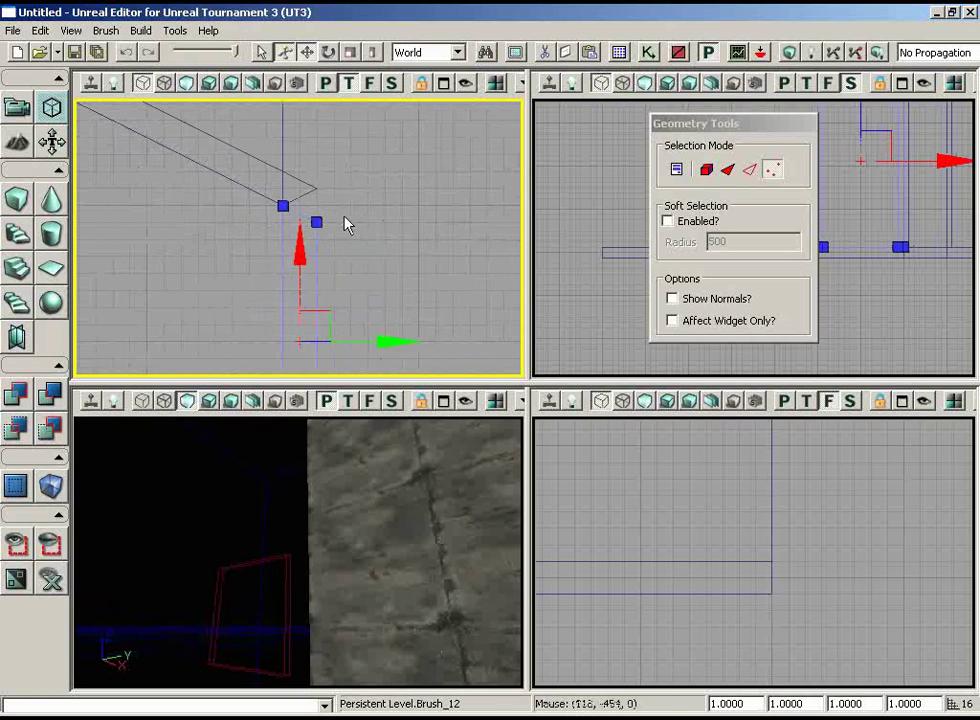
# Step: Move the copy's inner vertices at its positive X end along positive X onto the angled wall's inner corner to form a mitre
pyautogui.keyDown('ctrl'); pyautogui.keyDown('alt'); pyautogui.moveTo(289, 231); pyautogui.dragTo(291, 245); pyautogui.keyUp('alt'); pyautogui.keyUp('ctrl')
pyautogui.click(324, 165)
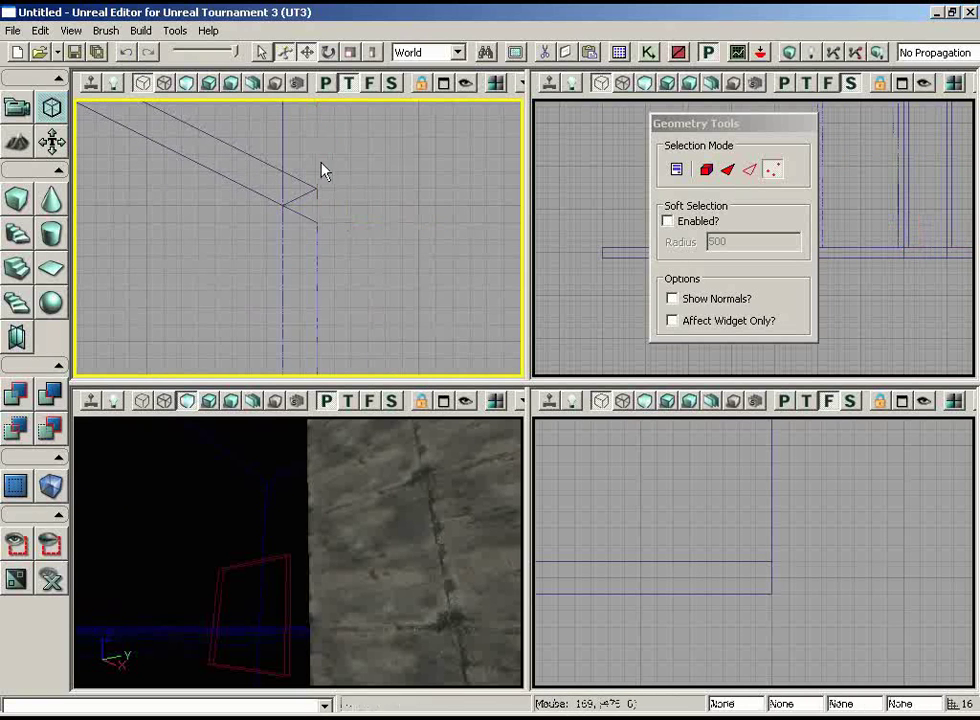
pyautogui.click(318, 224)
pyautogui.click(317, 222)
pyautogui.moveTo(321, 141); pyautogui.dragTo(321, 99)
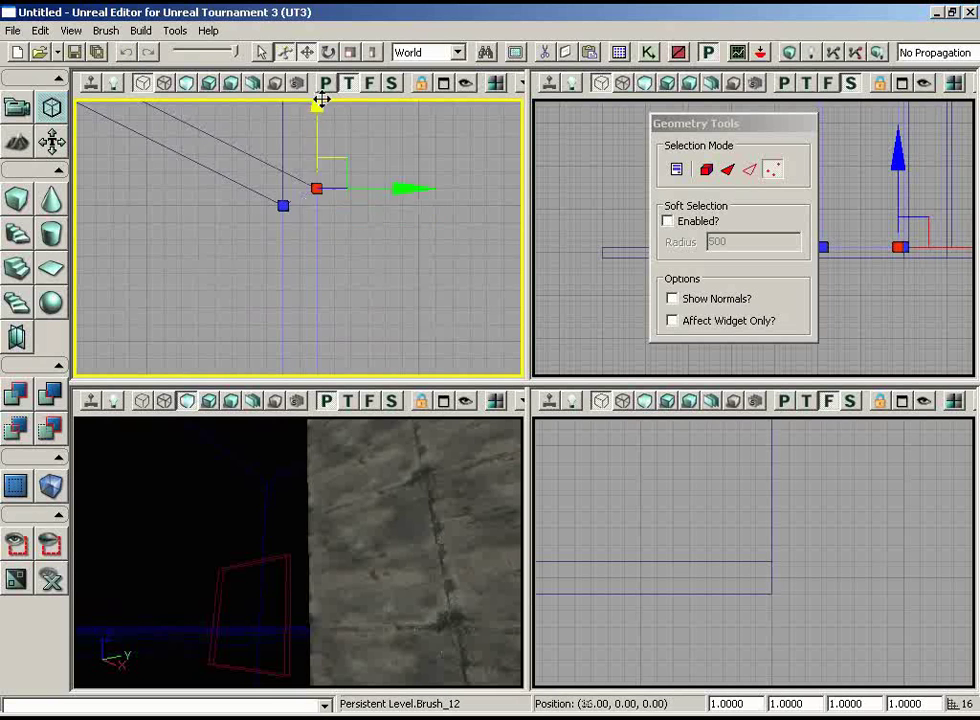
# Step: Stretch the copied wall's negative X end along the main floor's negative Y edge towards the floor's negative X corner
pyautogui.moveTo(358, 298); pyautogui.dragTo(367, 311, button='right')
pyautogui.scroll(-6, 369, 265)
pyautogui.moveTo(370, 223); pyautogui.dragTo(354, 370, button='right')
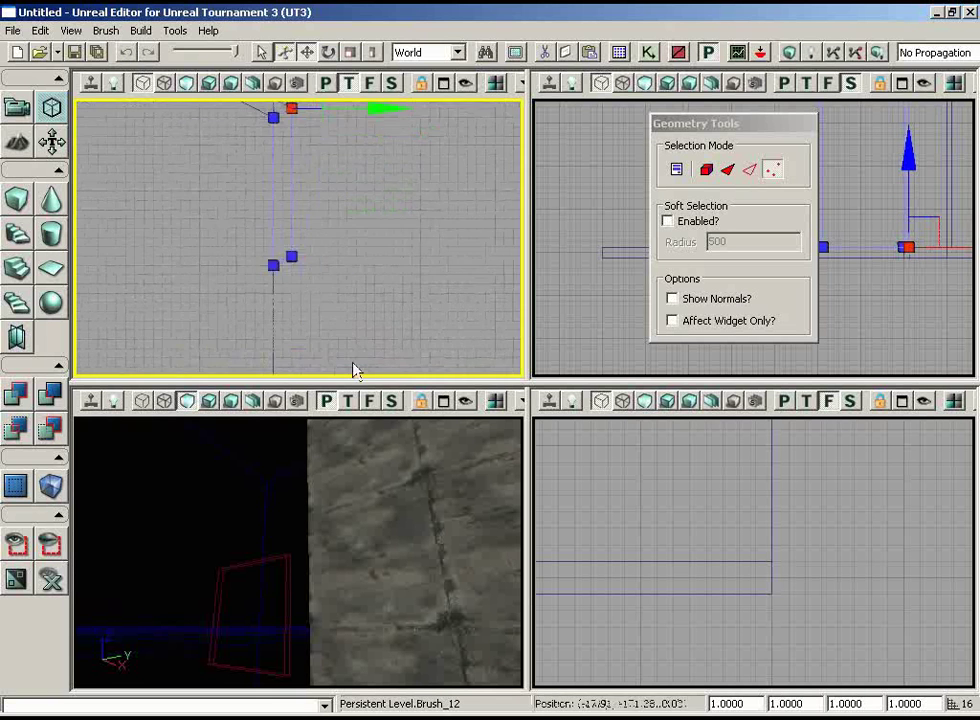
pyautogui.scroll(-6, 348, 300)
pyautogui.scroll(-1, 344, 265)
pyautogui.moveTo(344, 265); pyautogui.dragTo(338, 301, button='right')
pyautogui.scroll(2, 310, 257)
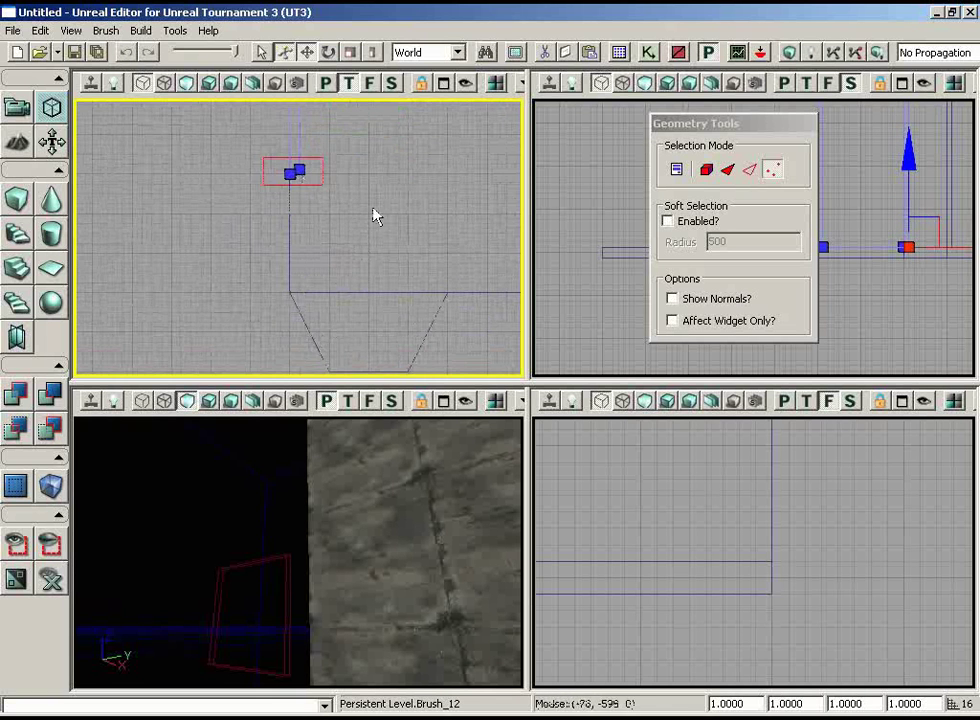
pyautogui.keyDown('ctrl'); pyautogui.keyDown('alt'); pyautogui.moveTo(373, 208); pyautogui.dragTo(374, 210); pyautogui.keyUp('alt'); pyautogui.keyUp('ctrl')
pyautogui.moveTo(343, 206); pyautogui.dragTo(372, 249, button='right')
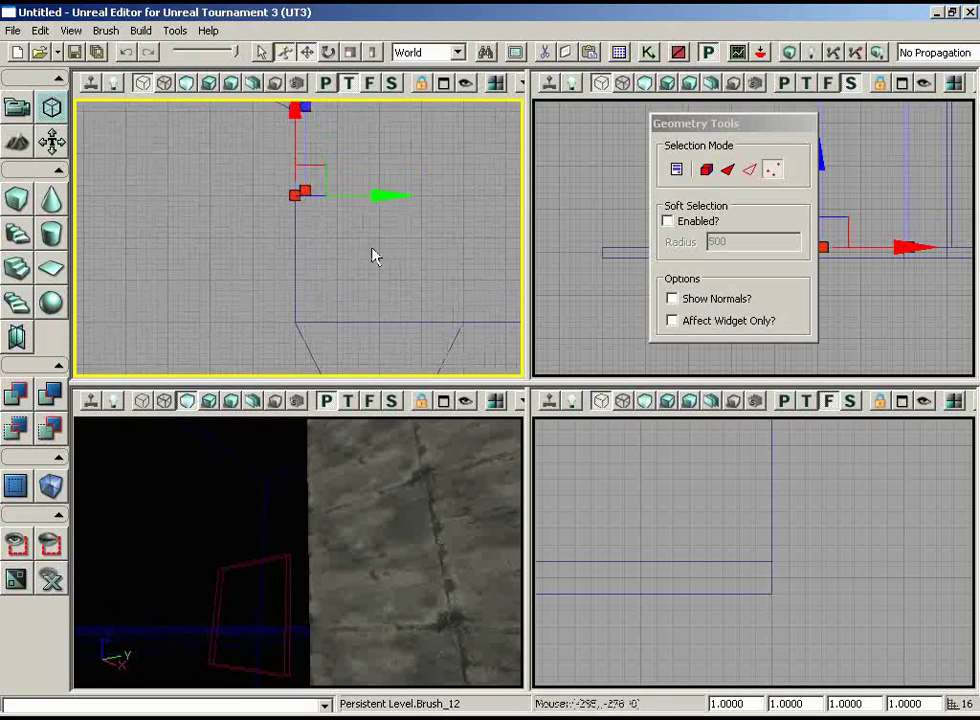
pyautogui.moveTo(299, 141); pyautogui.dragTo(294, 336)
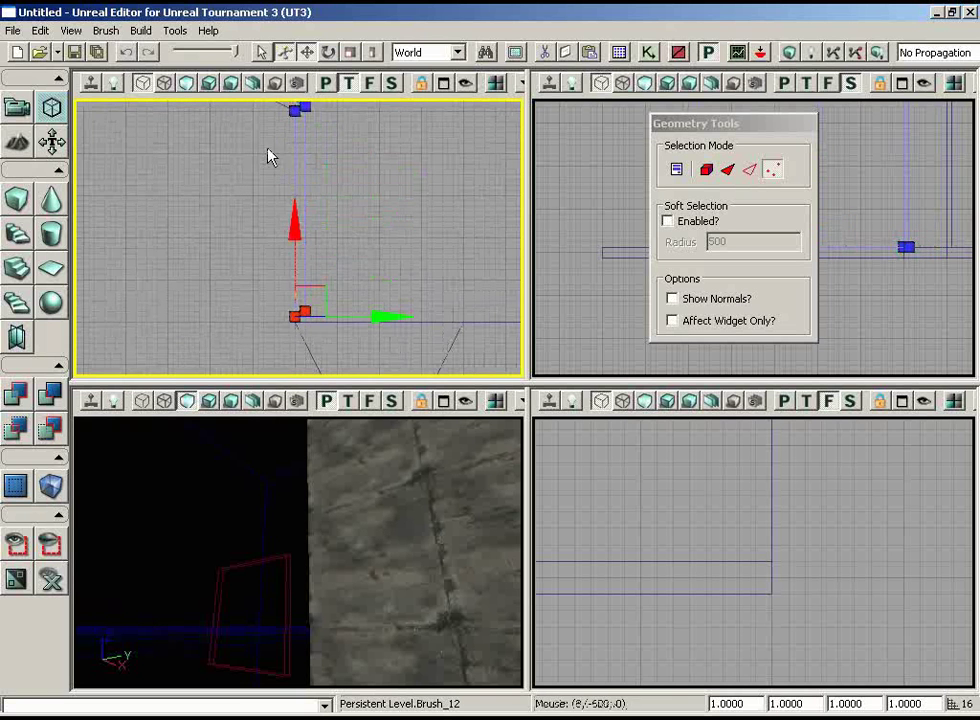
# Step: Align the stretched wall's outer end vertices exactly with the main floor's negative X corner
pyautogui.moveTo(266, 220); pyautogui.dragTo(183, 331, button='right')
pyautogui.scroll(3, 184, 379)
pyautogui.scroll(3, 181, 275)
pyautogui.scroll(3, 183, 331)
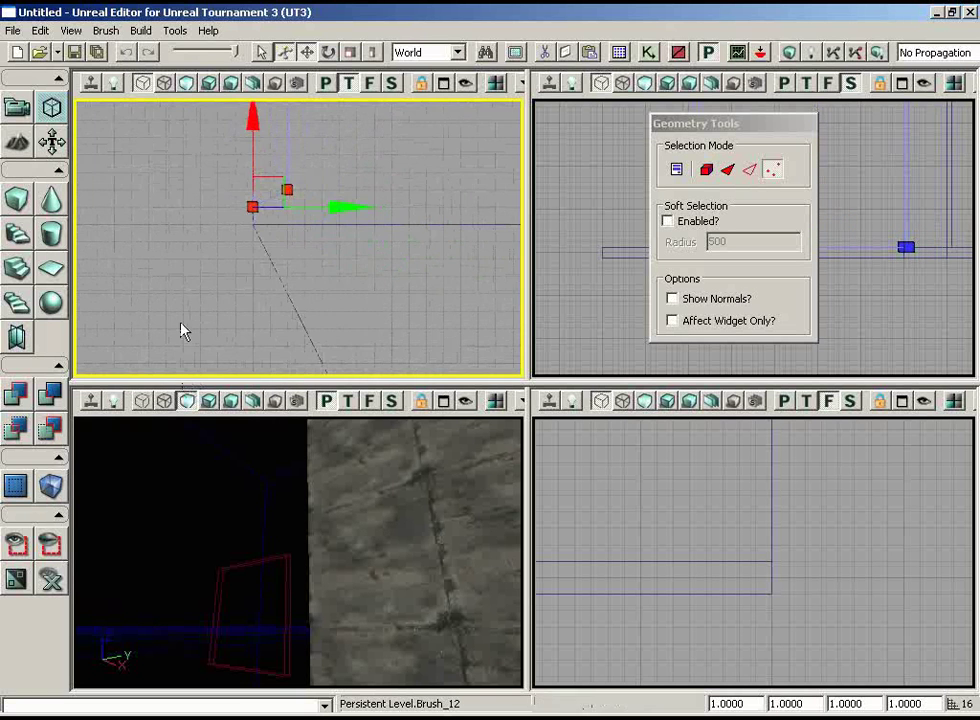
pyautogui.moveTo(255, 129); pyautogui.dragTo(255, 146)
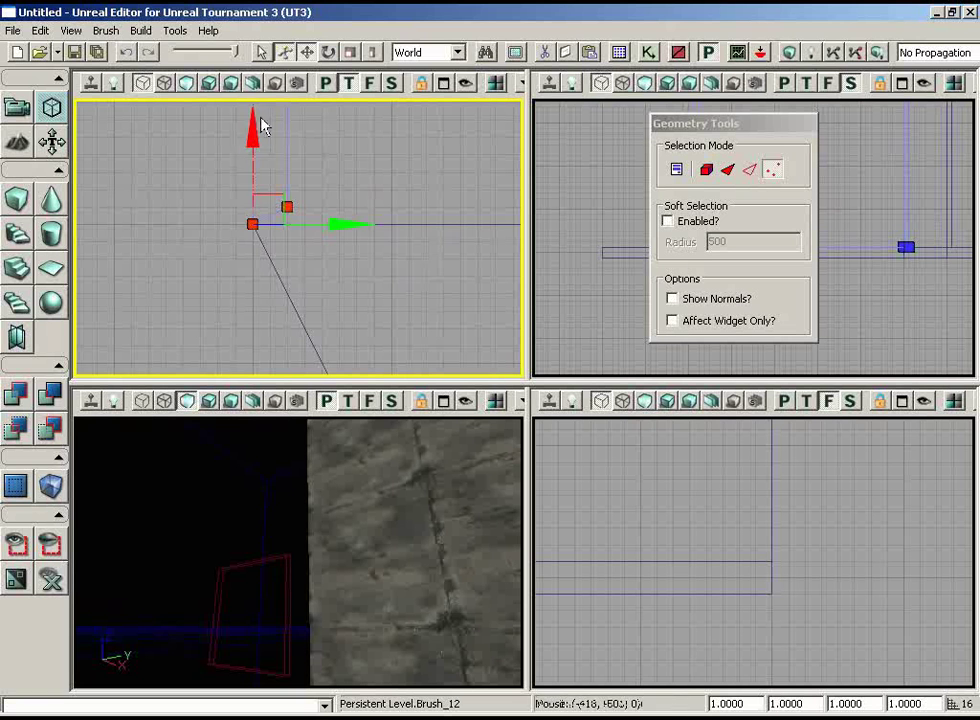
# Step: Move only the inner vertices at the long wall's negative X end along negative X to slant that end
pyautogui.keyDown('ctrl'); pyautogui.keyDown('alt'); pyautogui.moveTo(312, 170); pyautogui.dragTo(272, 216); pyautogui.keyUp('alt'); pyautogui.keyUp('ctrl')
pyautogui.moveTo(288, 111); pyautogui.dragTo(289, 153)
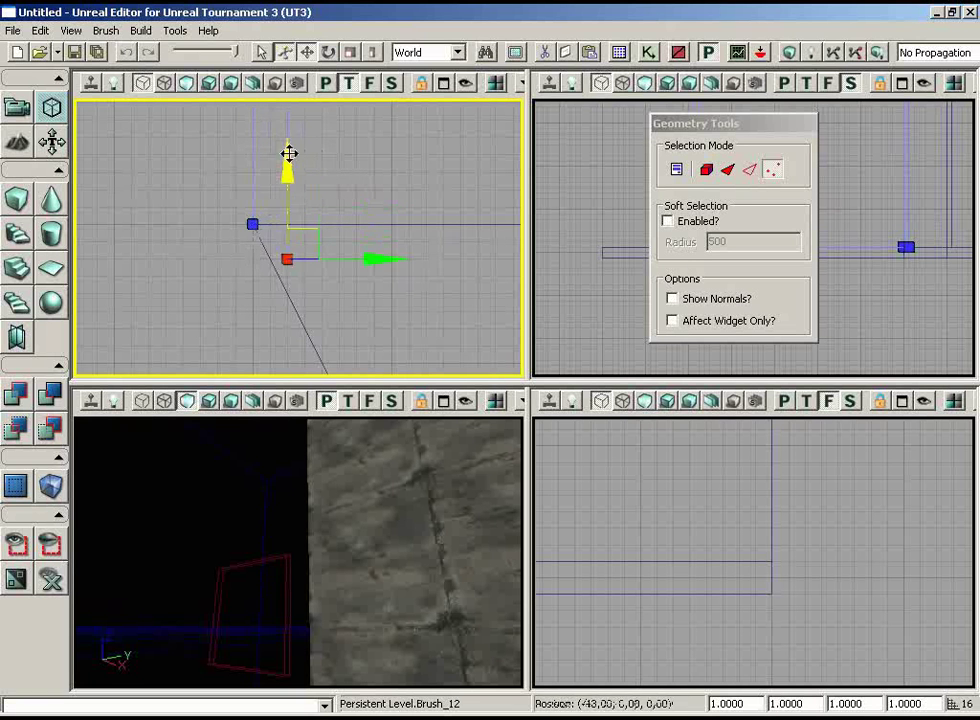
pyautogui.moveTo(319, 277)
pyautogui.mouseDown(button='right')
pyautogui.moveTo(323, 139)
pyautogui.moveTo(403, 143)
pyautogui.moveTo(419, 100)
pyautogui.moveTo(412, 121)
pyautogui.mouseUp(button='right')
# Step: Select the straight end wall and the two angled walls around the floor's negative Y extension together
pyautogui.click(312, 316)
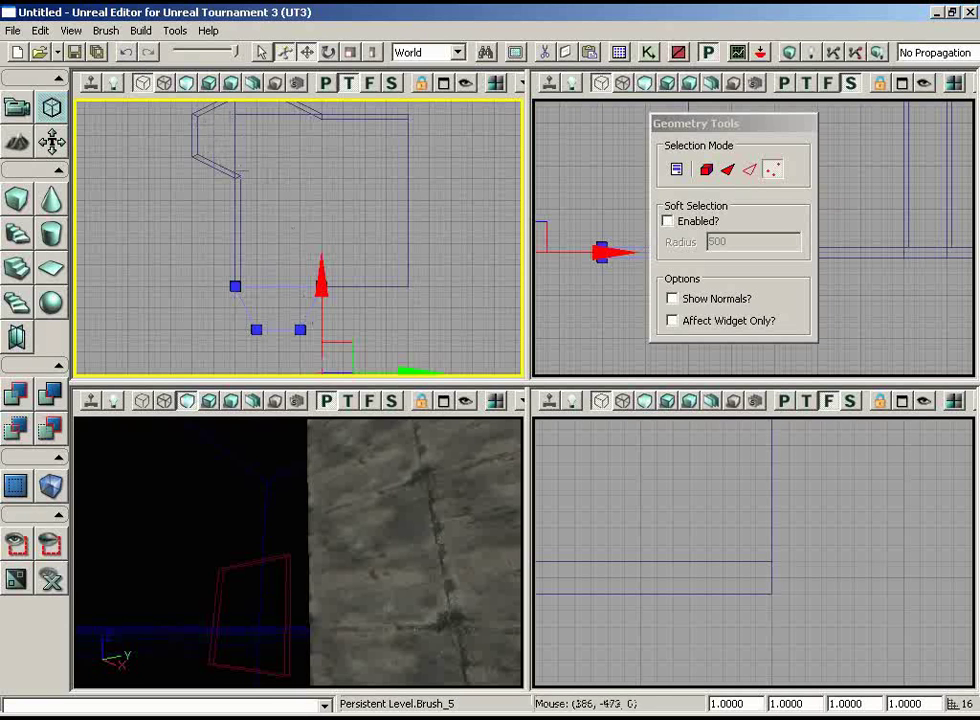
pyautogui.moveTo(258, 112); pyautogui.dragTo(265, 170, button='right')
pyautogui.scroll(3, 248, 124)
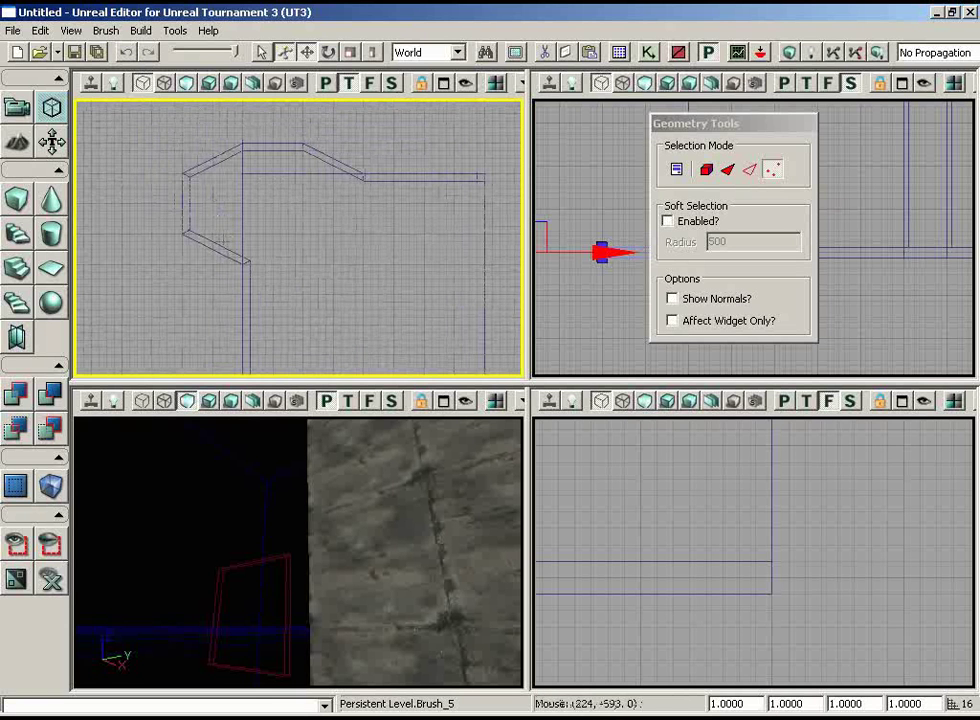
pyautogui.click(224, 241)
pyautogui.scroll(2, 211, 224)
pyautogui.moveTo(206, 240)
pyautogui.mouseDown(button='right')
pyautogui.moveTo(200, 272)
pyautogui.moveTo(75, 148)
pyautogui.mouseUp(button='right')
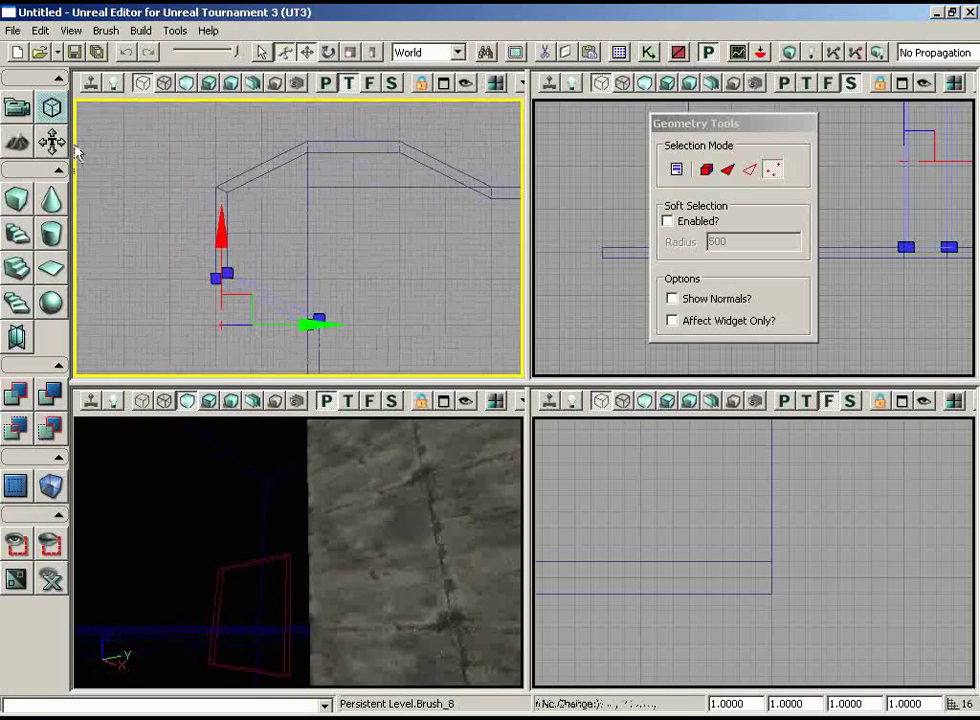
pyautogui.scroll(3, 136, 189)
pyautogui.keyDown('ctrl'); pyautogui.click(187, 190); pyautogui.keyUp('ctrl')
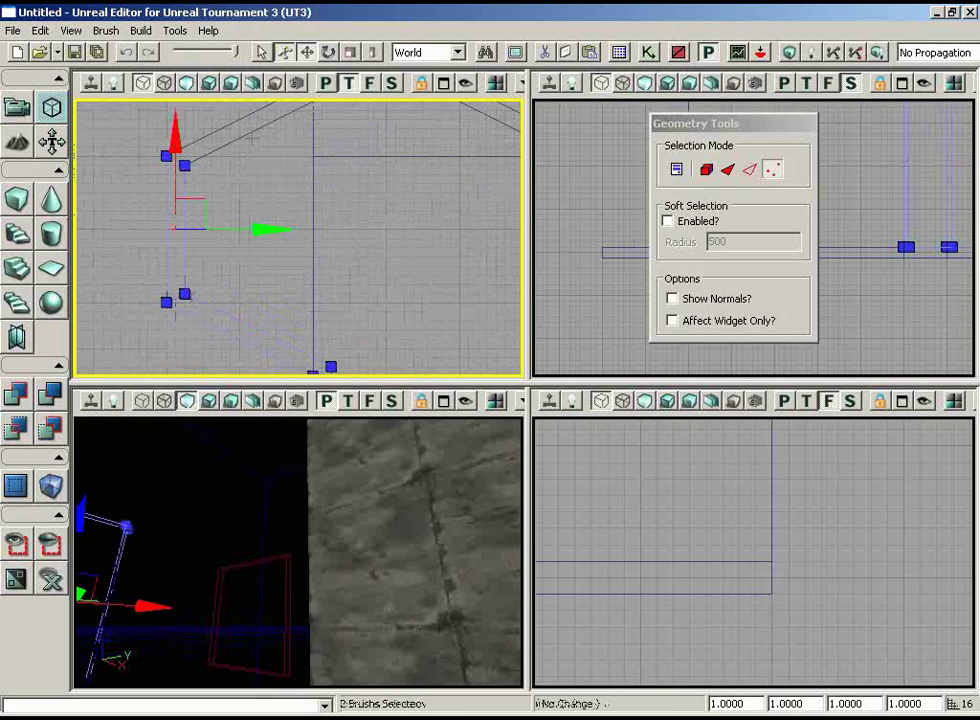
pyautogui.keyDown('ctrl'); pyautogui.click(253, 138); pyautogui.keyUp('ctrl')
pyautogui.scroll(-4, 276, 180)
pyautogui.moveTo(276, 147); pyautogui.dragTo(345, 216, button='right')
pyautogui.scroll(-3, 340, 170)
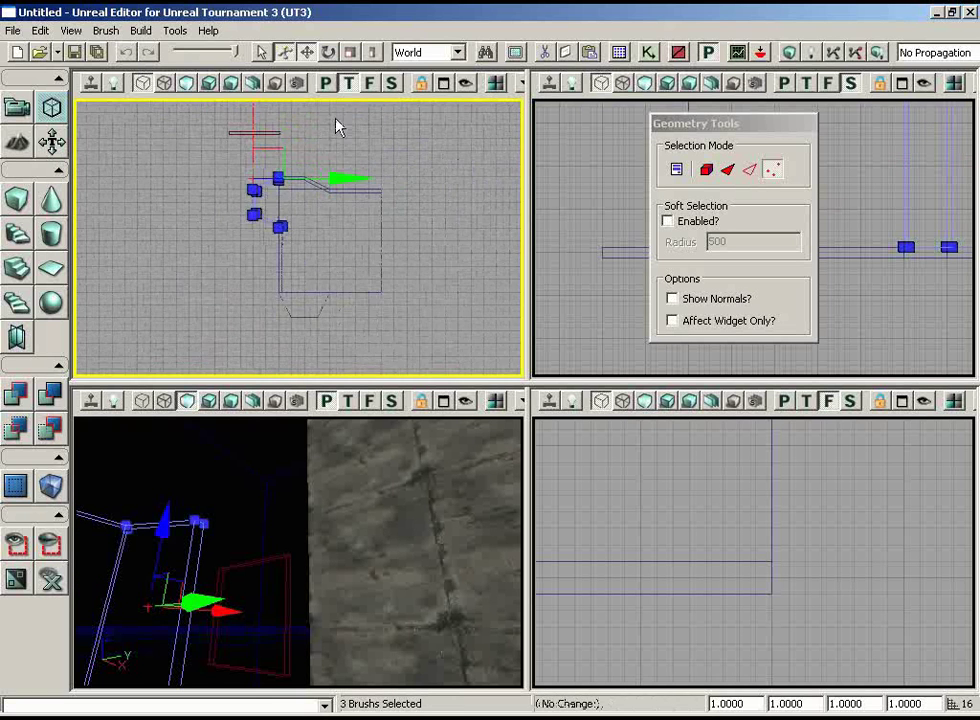
# Step: Duplicate the three selected walls, rotate the copies a quarter turn about Z, and return to the translate mode
pyautogui.moveTo(335, 118); pyautogui.dragTo(340, 133, button='right')
pyautogui.press('space')
pyautogui.moveTo(337, 216); pyautogui.dragTo(345, 187, button='right')
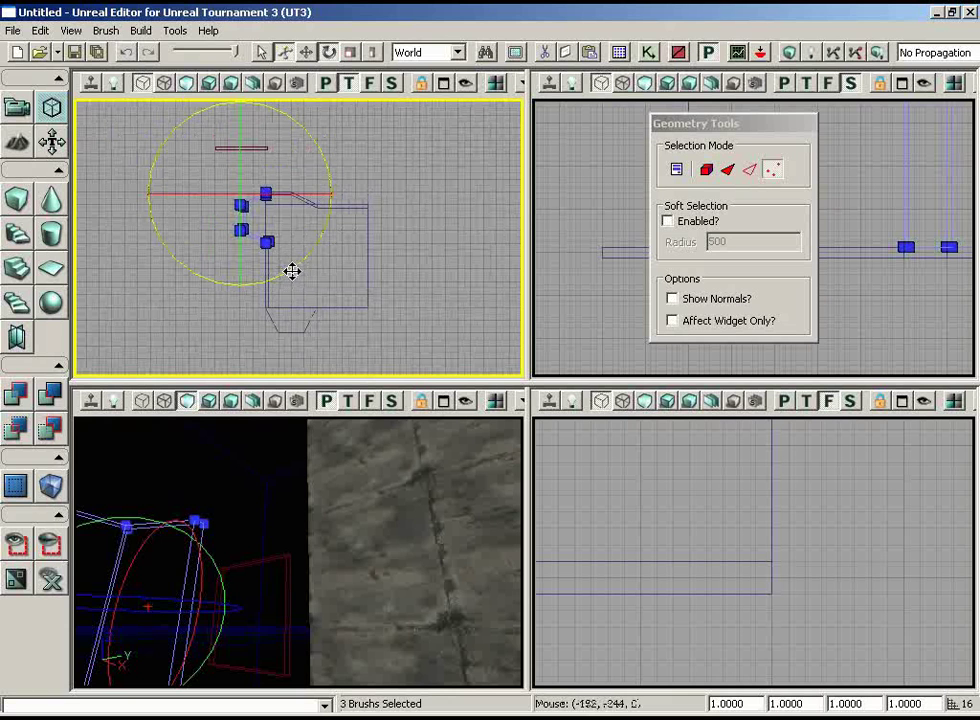
pyautogui.moveTo(387, 265)
pyautogui.mouseDown()
pyautogui.moveTo(521, 265)
pyautogui.moveTo(74, 177)
pyautogui.mouseUp()
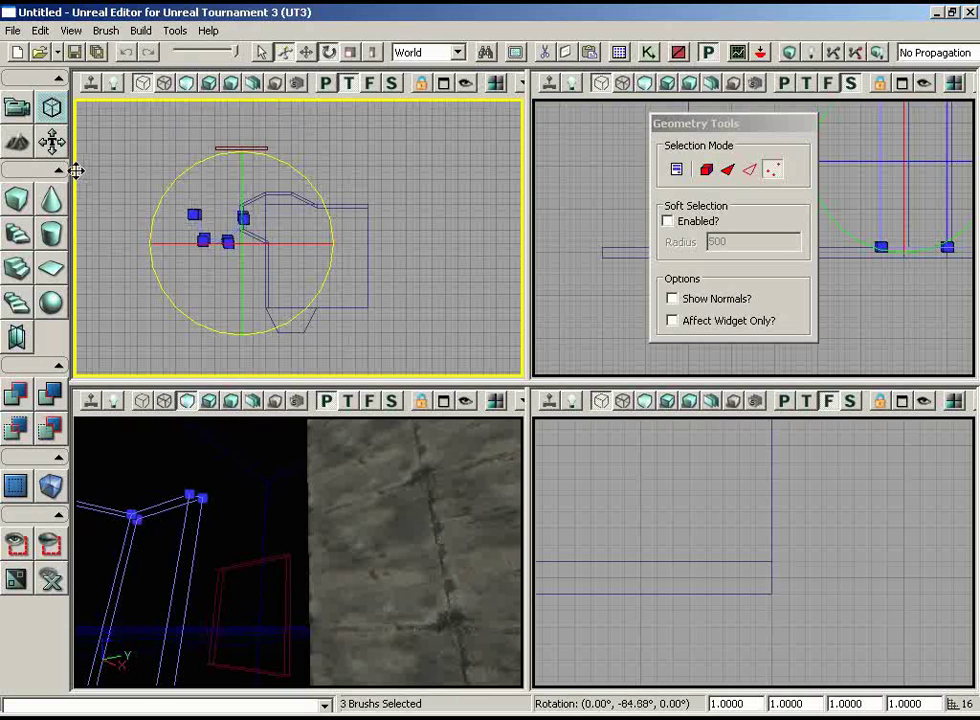
pyautogui.keyDown('ctrl'); pyautogui.moveTo(74, 169); pyautogui.dragTo(74, 169, button='right'); pyautogui.keyUp('ctrl')
pyautogui.keyDown('ctrl'); pyautogui.moveTo(409, 295); pyautogui.dragTo(366, 263, button='right'); pyautogui.keyUp('ctrl')
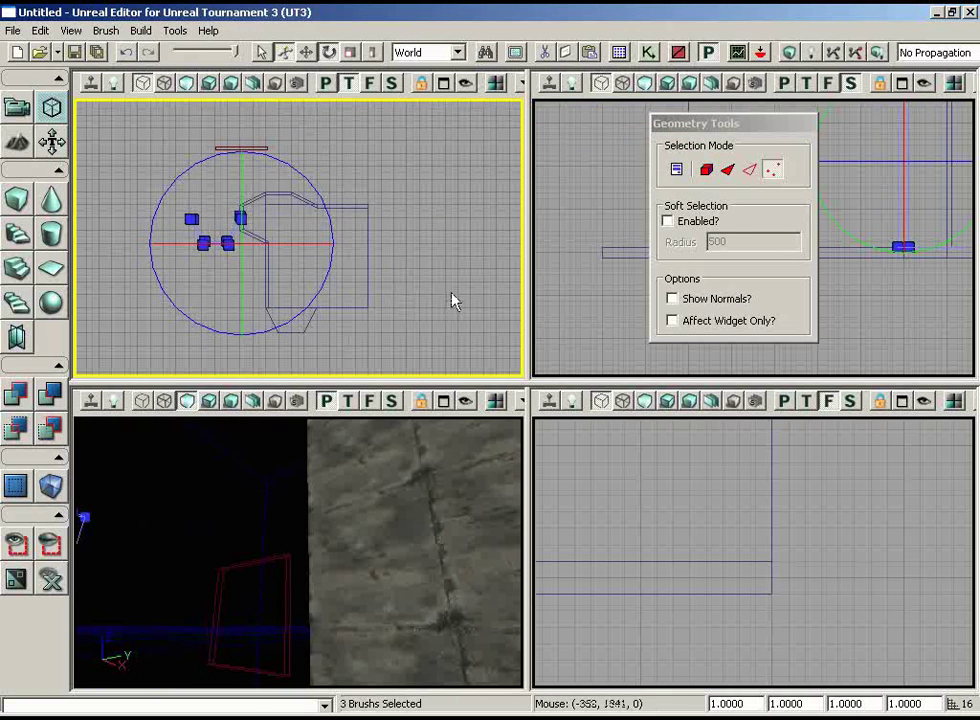
pyautogui.moveTo(452, 293); pyautogui.dragTo(217, 288, button='right')
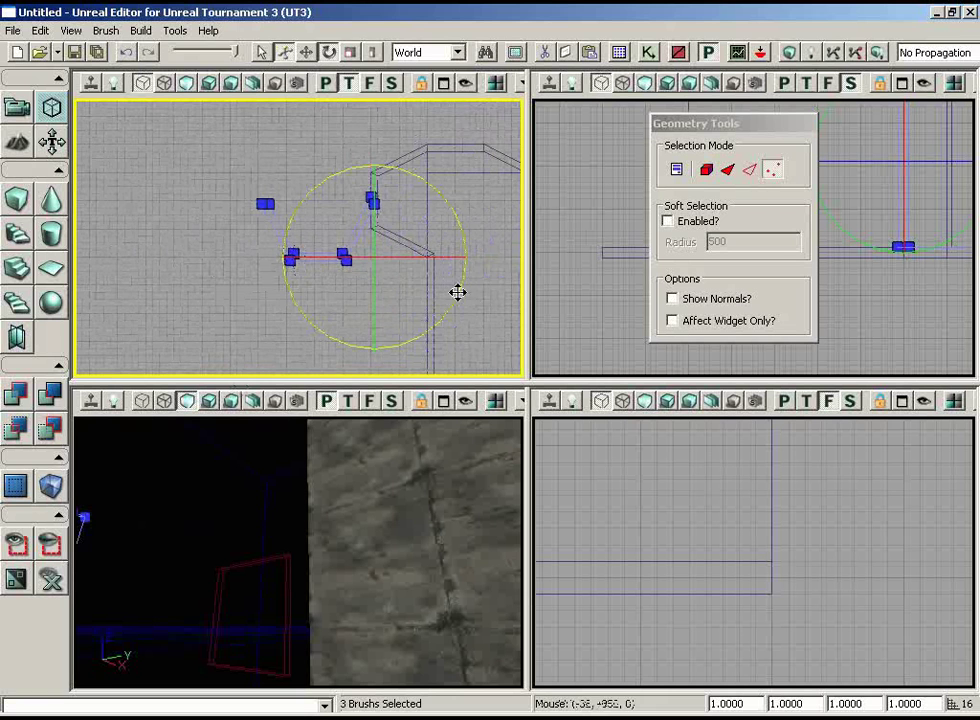
pyautogui.press('space')
pyautogui.press('space')
pyautogui.moveTo(470, 343)
pyautogui.mouseDown(button='right')
pyautogui.moveTo(472, 288)
pyautogui.moveTo(400, 243)
pyautogui.mouseUp(button='right')
# Step: Try to box-select the three rotated wall copies while in geometry mode
pyautogui.click(353, 256)
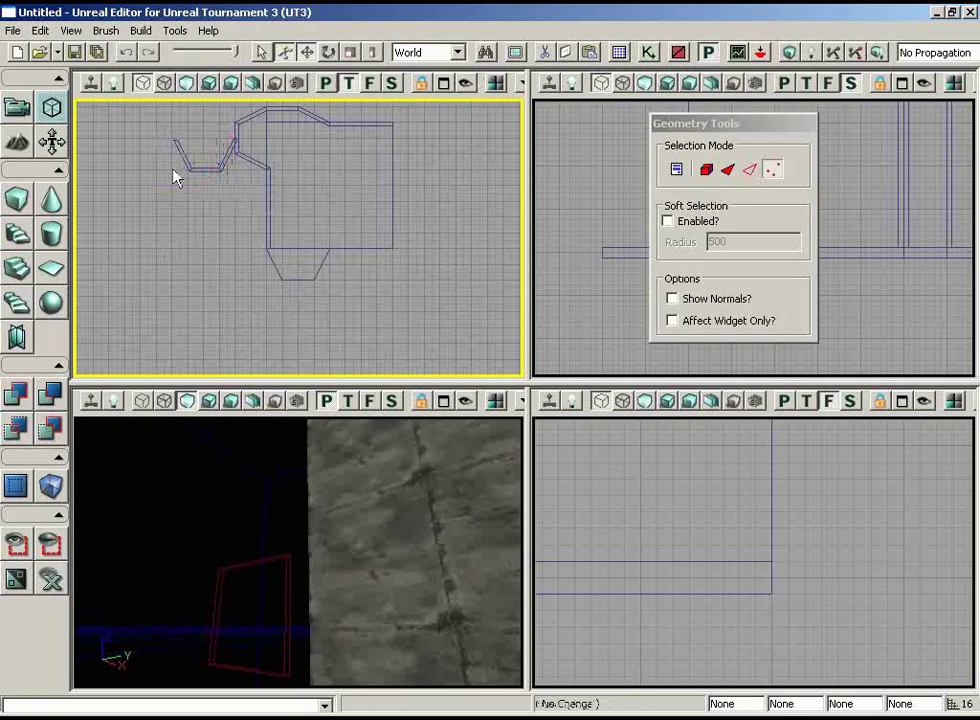
pyautogui.moveTo(173, 169)
pyautogui.mouseDown(button='right')
pyautogui.moveTo(248, 246)
pyautogui.moveTo(281, 200)
pyautogui.mouseUp(button='right')
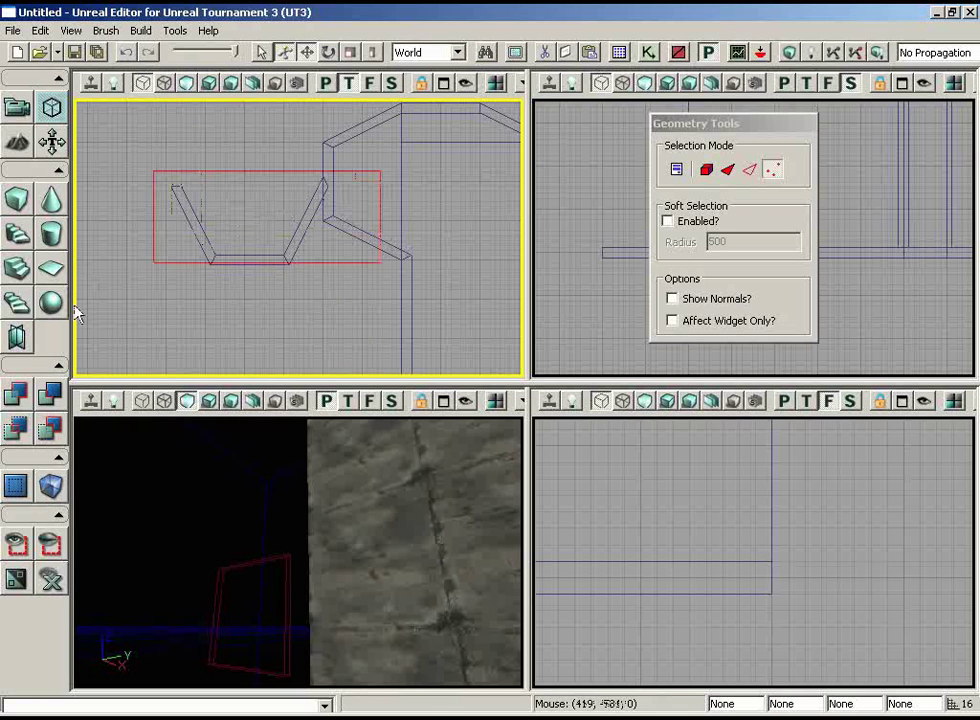
pyautogui.moveTo(230, 243)
pyautogui.mouseDown(button='right')
pyautogui.moveTo(246, 225)
pyautogui.moveTo(293, 246)
pyautogui.mouseUp(button='right')
pyautogui.click(321, 262)
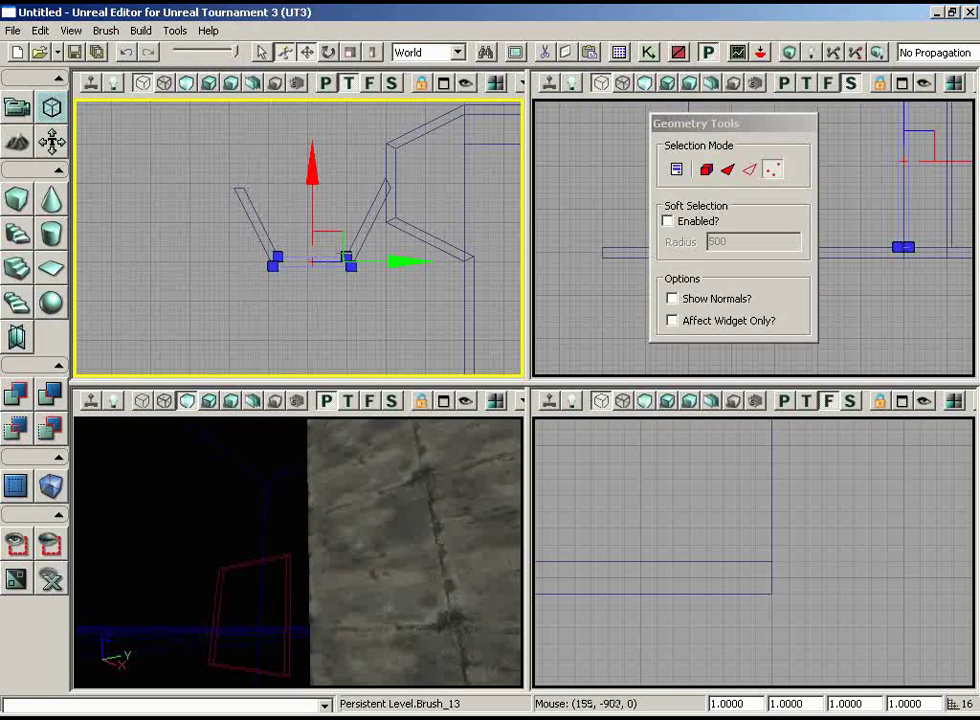
pyautogui.keyDown('ctrl'); pyautogui.keyDown('alt'); pyautogui.moveTo(418, 300); pyautogui.dragTo(421, 303); pyautogui.keyUp('alt'); pyautogui.keyUp('ctrl')
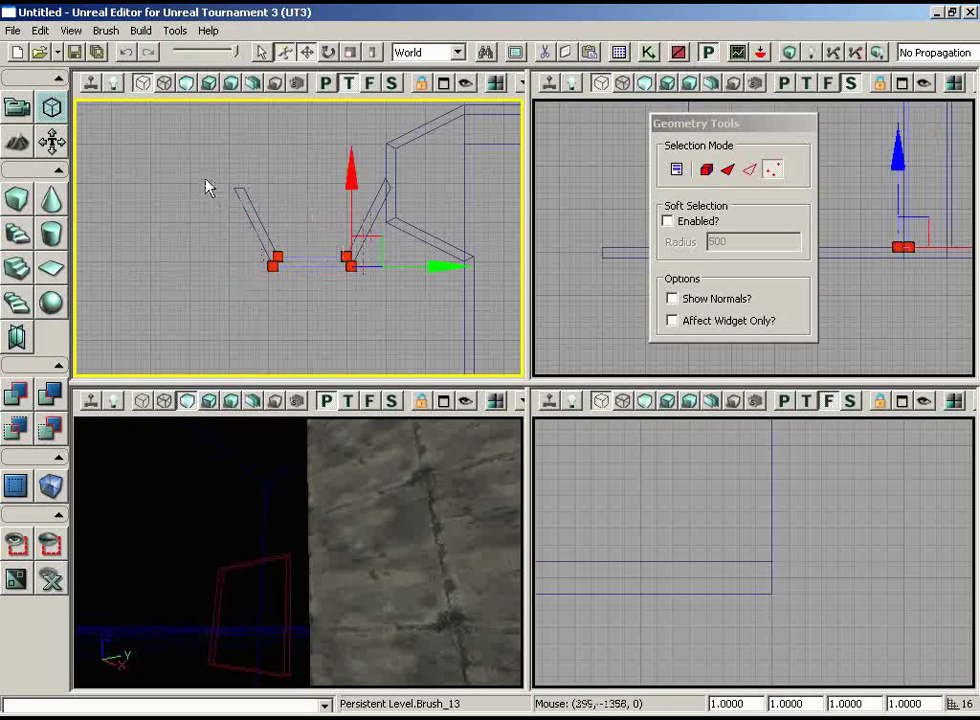
pyautogui.click(750, 170)
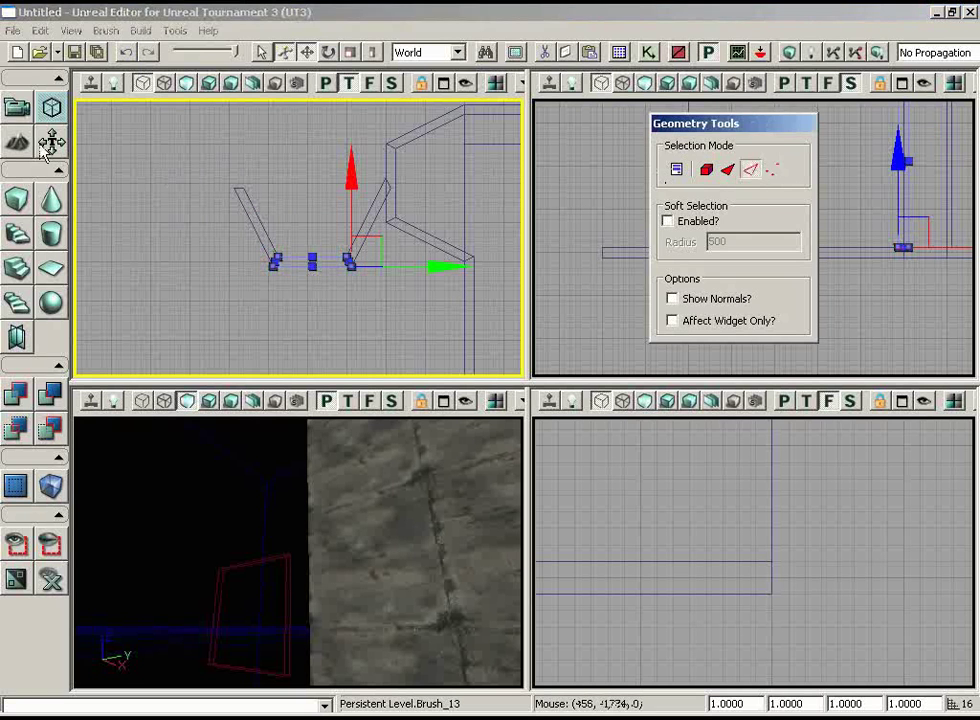
# Step: Switch from geometry mode to camera mode and box-select the three rotated wall copies
pyautogui.click(12, 110)
pyautogui.click(250, 237)
pyautogui.moveTo(213, 226)
pyautogui.keyDown('ctrl'); pyautogui.keyDown('alt'); pyautogui.mouseDown()
pyautogui.moveTo(407, 296)
pyautogui.moveTo(457, 303)
pyautogui.mouseUp(); pyautogui.keyUp('alt'); pyautogui.keyUp('ctrl')
pyautogui.moveTo(240, 244)
pyautogui.mouseDown()
pyautogui.moveTo(278, 230)
pyautogui.moveTo(499, 306)
pyautogui.moveTo(455, 315)
pyautogui.moveTo(455, 282)
pyautogui.moveTo(420, 254)
pyautogui.mouseUp()
pyautogui.scroll(-1, 418, 252)
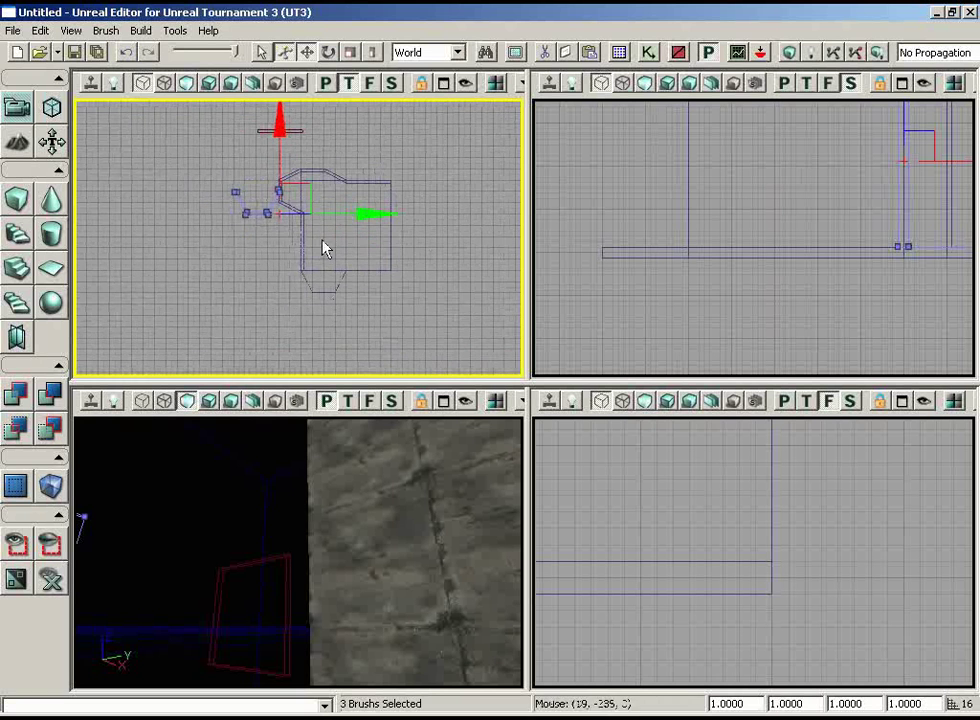
# Step: Move the three rotated walls into position around the floor's negative X extension, aligning their ends with its corners
pyautogui.moveTo(309, 192); pyautogui.dragTo(402, 310)
pyautogui.moveTo(249, 245)
pyautogui.mouseDown()
pyautogui.moveTo(212, 371)
pyautogui.moveTo(147, 358)
pyautogui.moveTo(108, 380)
pyautogui.moveTo(154, 434)
pyautogui.mouseUp()
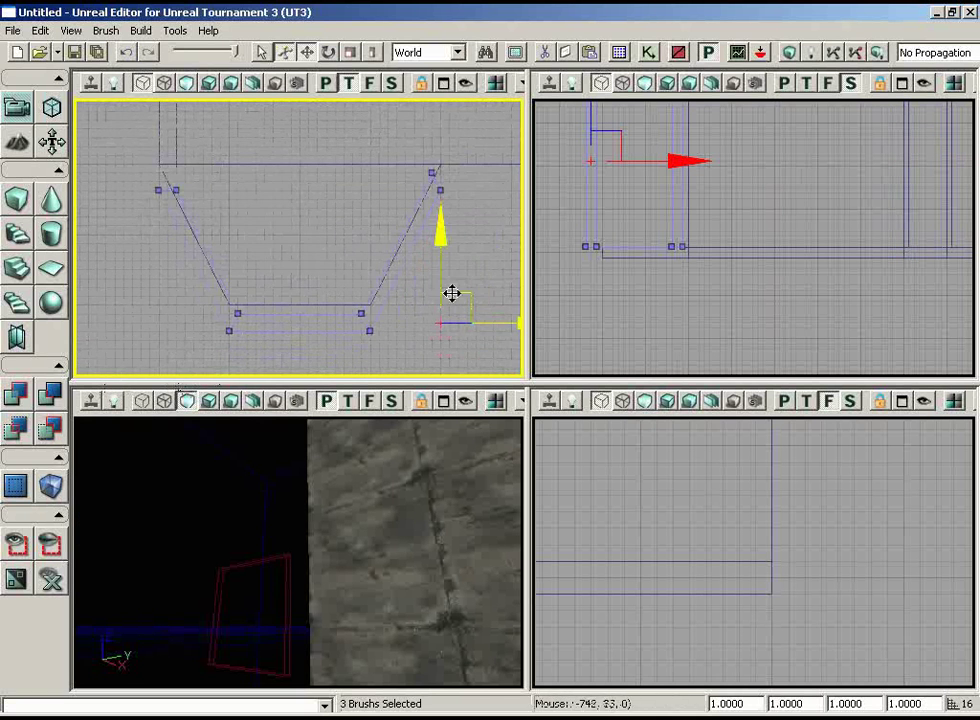
pyautogui.moveTo(451, 293)
pyautogui.mouseDown()
pyautogui.moveTo(461, 273)
pyautogui.moveTo(449, 244)
pyautogui.mouseUp()
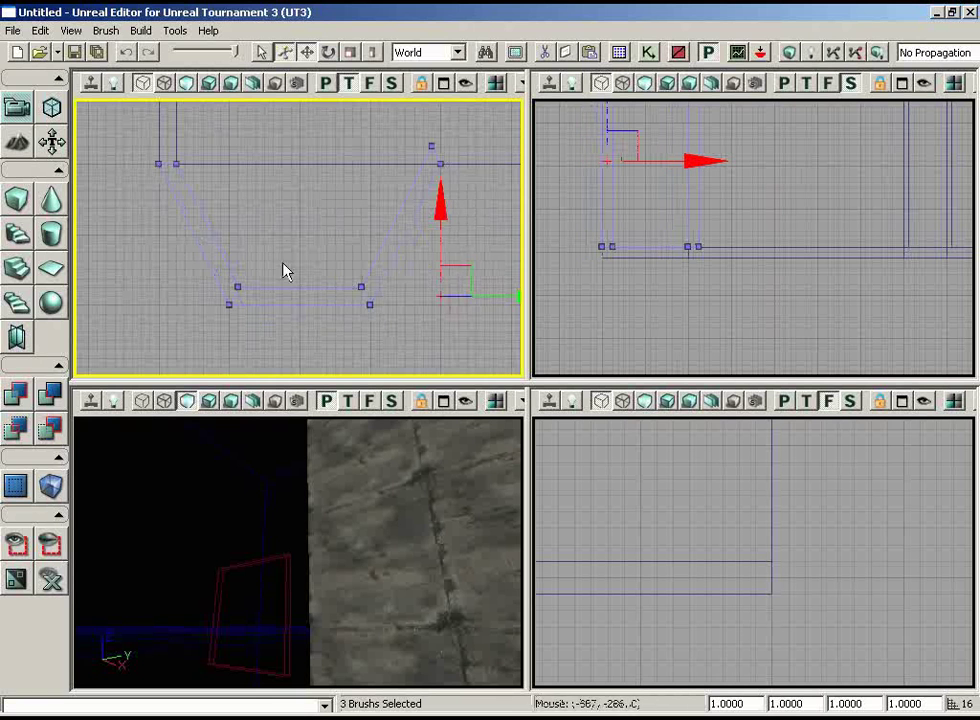
pyautogui.moveTo(283, 264); pyautogui.dragTo(75, 164)
pyautogui.scroll(4, 77, 164)
pyautogui.moveTo(402, 207)
pyautogui.mouseDown()
pyautogui.moveTo(381, 277)
pyautogui.moveTo(523, 213)
pyautogui.moveTo(523, 101)
pyautogui.mouseUp()
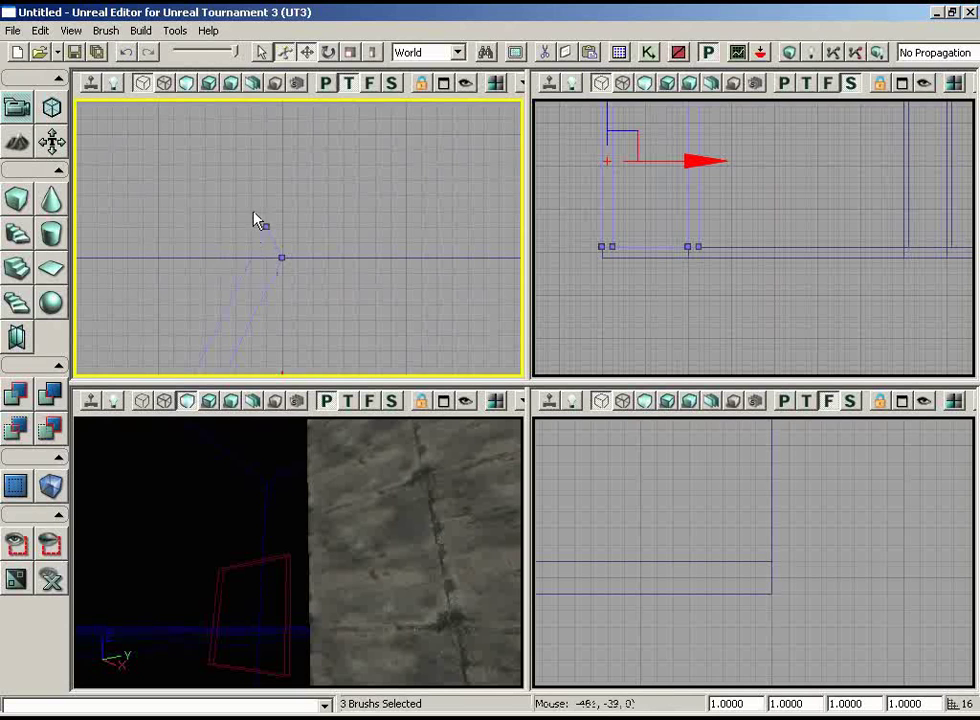
pyautogui.moveTo(306, 268)
pyautogui.mouseDown()
pyautogui.moveTo(276, 318)
pyautogui.moveTo(315, 372)
pyautogui.mouseUp()
pyautogui.scroll(-6, 313, 254)
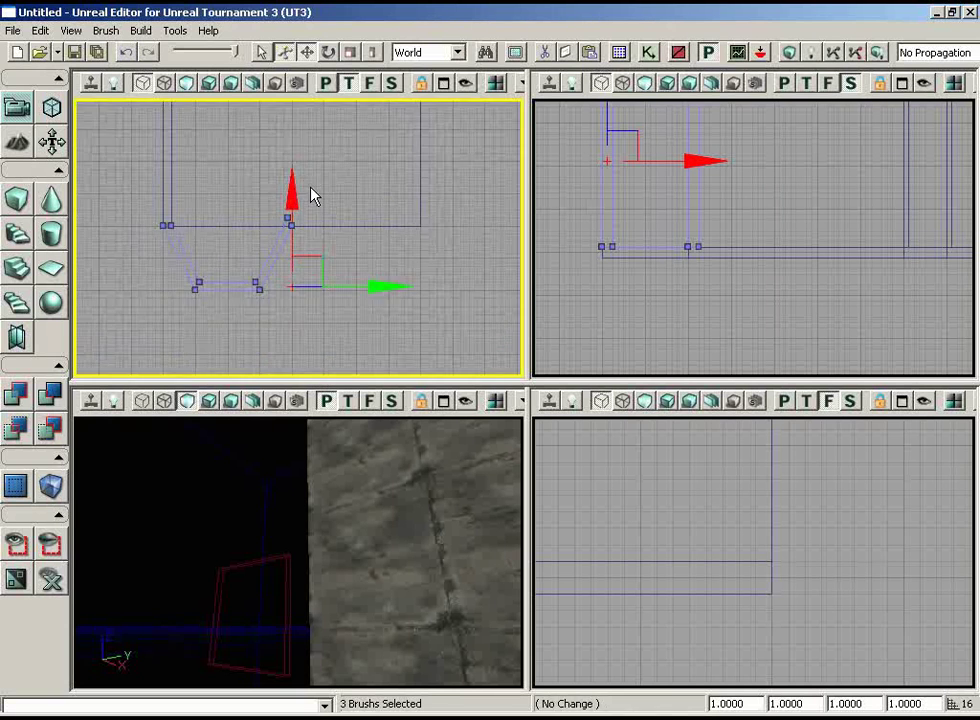
# Step: Duplicate the straight wall on the floor's positive X edge and place the copy on the negative X edge beside the angled wall
pyautogui.moveTo(311, 188); pyautogui.dragTo(199, 100)
pyautogui.moveTo(206, 228)
pyautogui.mouseDown()
pyautogui.moveTo(98, 166)
pyautogui.moveTo(378, 149)
pyautogui.moveTo(332, 234)
pyautogui.moveTo(432, 385)
pyautogui.moveTo(205, 384)
pyautogui.mouseUp()
pyautogui.scroll(1, 330, 232)
pyautogui.click(256, 268)
pyautogui.moveTo(258, 310)
pyautogui.mouseDown()
pyautogui.moveTo(396, 282)
pyautogui.moveTo(433, 222)
pyautogui.mouseUp()
pyautogui.moveTo(210, 300)
pyautogui.keyDown('alt'); pyautogui.mouseDown()
pyautogui.moveTo(434, 228)
pyautogui.moveTo(387, 153)
pyautogui.moveTo(367, 158)
pyautogui.mouseUp(); pyautogui.keyUp('alt')
pyautogui.scroll(5, 226, 319)
pyautogui.moveTo(226, 319)
pyautogui.mouseDown()
pyautogui.moveTo(205, 377)
pyautogui.moveTo(75, 345)
pyautogui.mouseUp()
pyautogui.scroll(5, 75, 345)
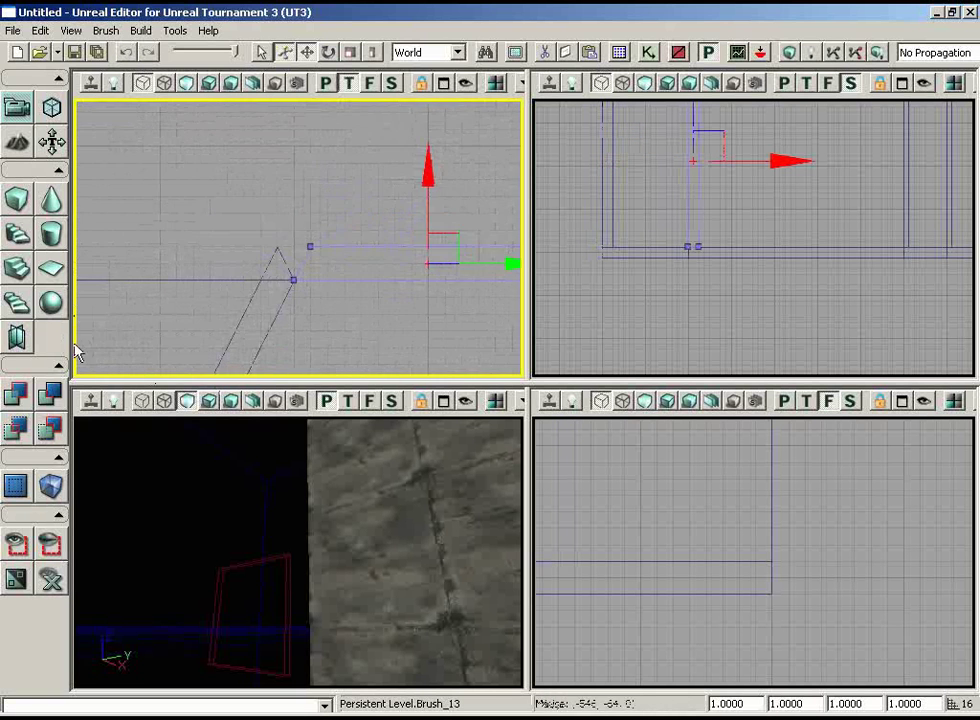
# Step: In geometry mode, move the copied wall's inner end vertices along Y to meet the angled wall's inner corner
pyautogui.click(53, 108)
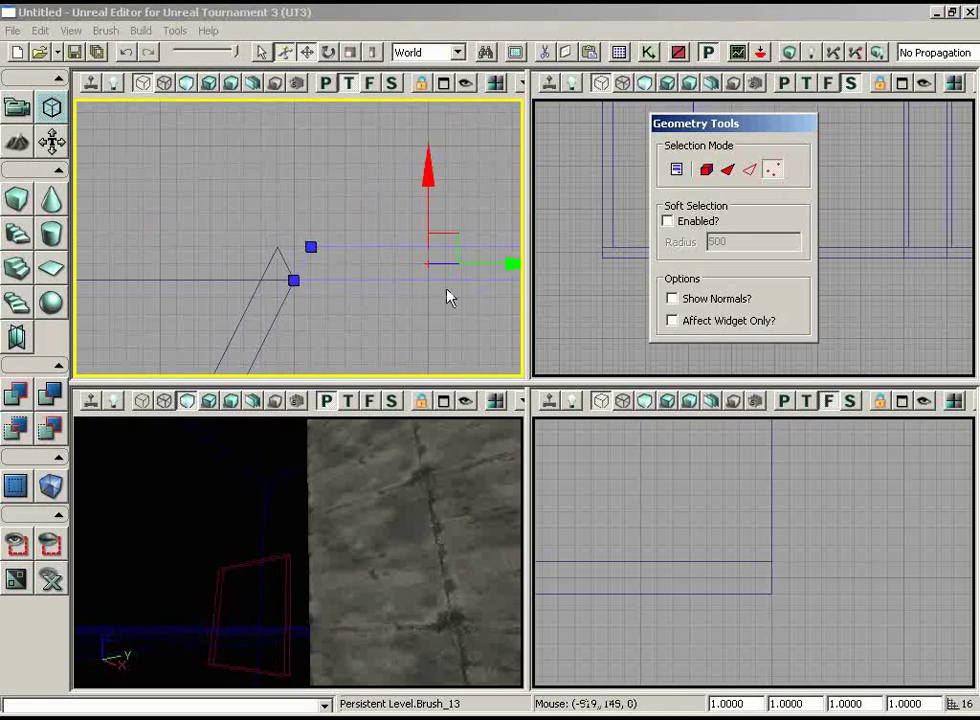
pyautogui.click(310, 240)
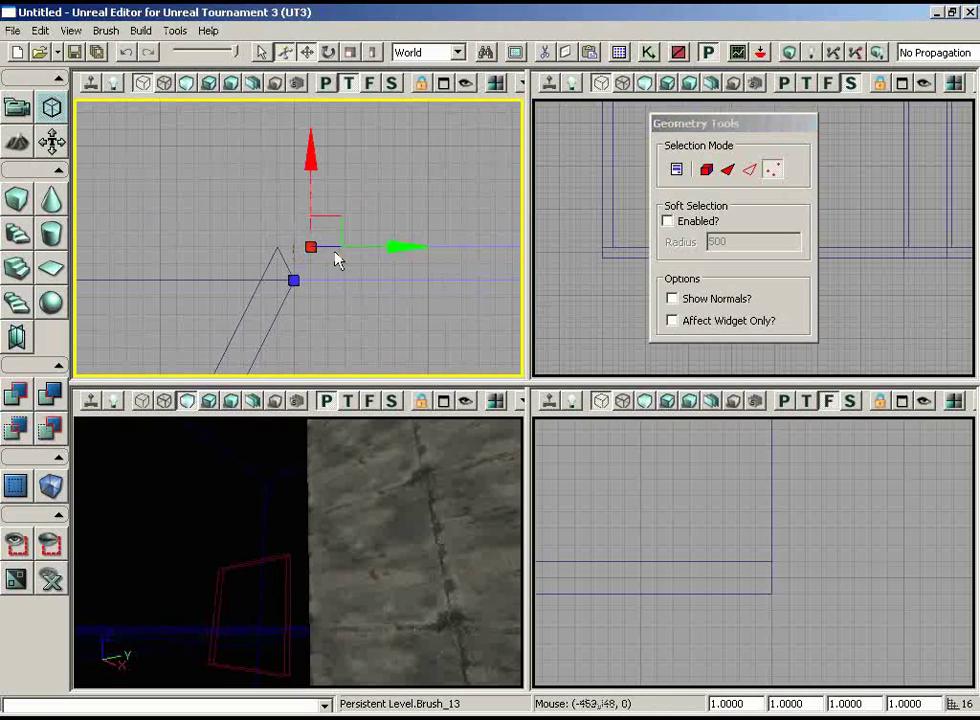
pyautogui.moveTo(365, 245); pyautogui.dragTo(335, 245)
# Step: Stretch the copied wall's other end to the floor's positive Y edge and square it off by aligning its inner vertices
pyautogui.moveTo(384, 320); pyautogui.dragTo(525, 197)
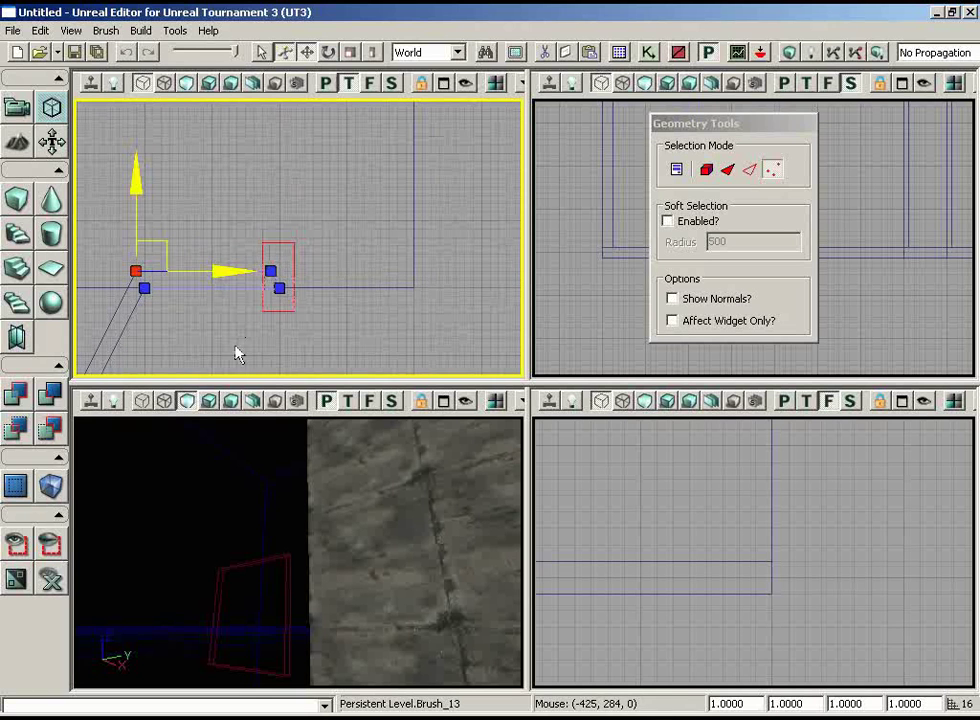
pyautogui.keyDown('ctrl'); pyautogui.keyDown('alt'); pyautogui.moveTo(238, 353); pyautogui.dragTo(239, 354); pyautogui.keyUp('alt'); pyautogui.keyUp('ctrl')
pyautogui.moveTo(347, 287); pyautogui.dragTo(519, 283)
pyautogui.moveTo(328, 312); pyautogui.dragTo(439, 269)
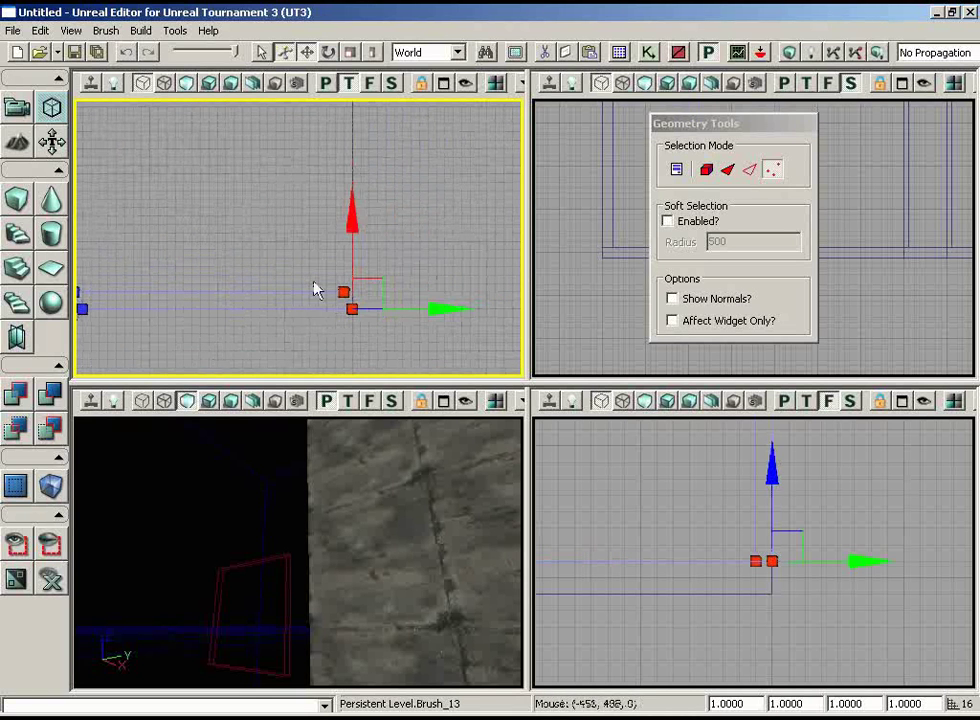
pyautogui.keyDown('ctrl'); pyautogui.keyDown('alt'); pyautogui.moveTo(354, 313); pyautogui.dragTo(364, 356); pyautogui.keyUp('alt'); pyautogui.keyUp('ctrl')
pyautogui.scroll(-3, 350, 312)
pyautogui.scroll(7, 348, 312)
pyautogui.moveTo(300, 350)
pyautogui.mouseDown()
pyautogui.moveTo(235, 350)
pyautogui.moveTo(363, 360)
pyautogui.moveTo(388, 156)
pyautogui.moveTo(177, 99)
pyautogui.moveTo(183, 126)
pyautogui.mouseUp()
# Step: Rebuild the level geometry, dismiss the map check report, and return to camera mode
pyautogui.moveTo(330, 540); pyautogui.dragTo(275, 610, button='right')
pyautogui.moveTo(275, 610); pyautogui.dragTo(530, 220)
pyautogui.click(788, 53)
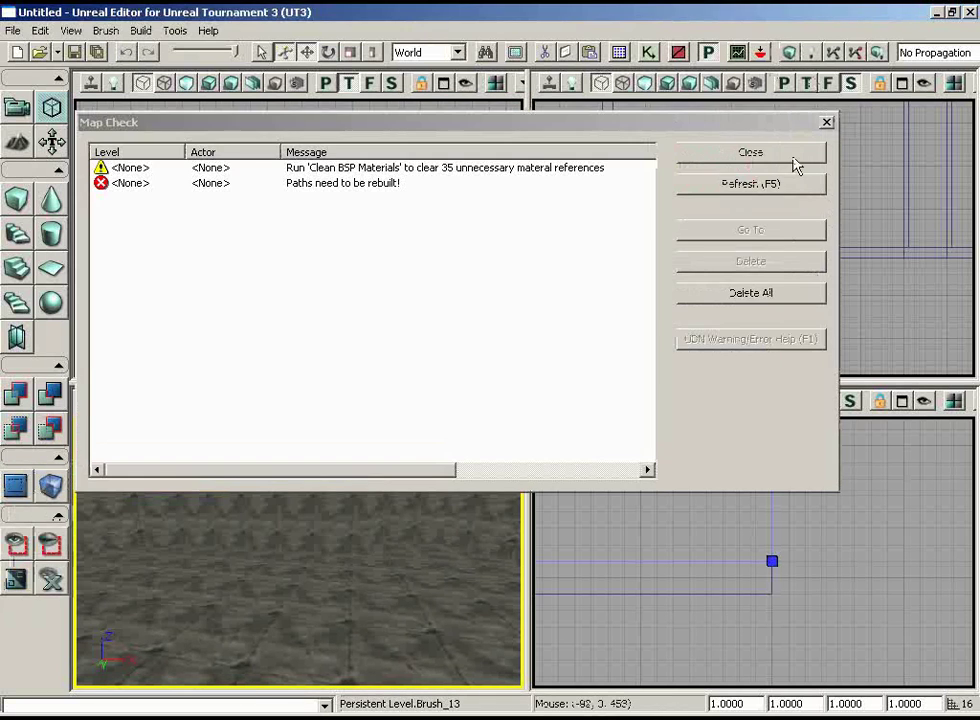
pyautogui.click(793, 160)
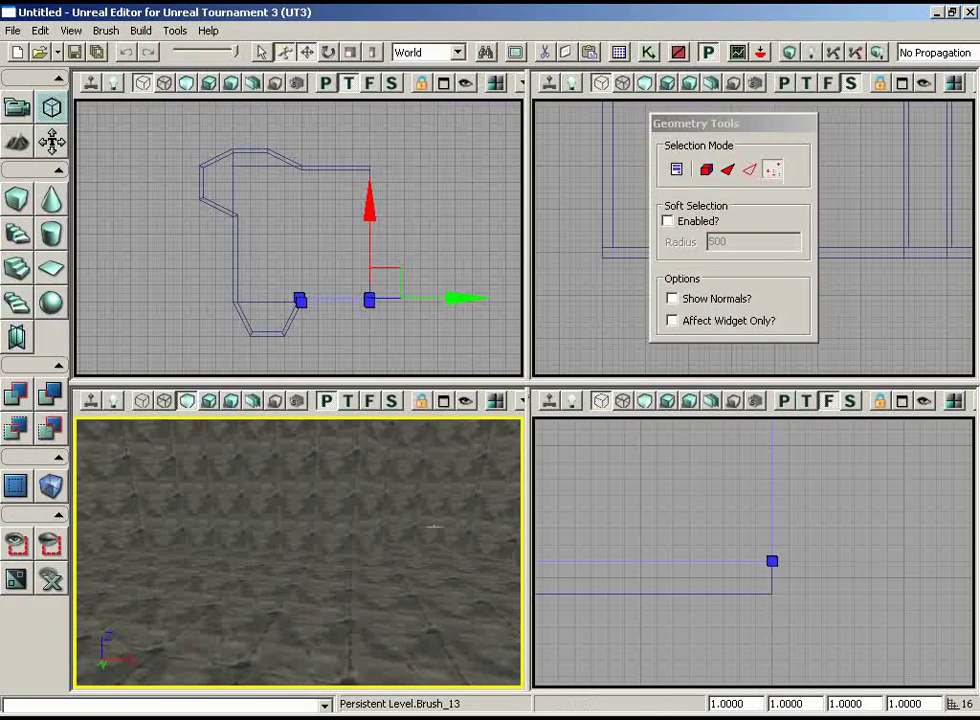
pyautogui.moveTo(400, 550); pyautogui.dragTo(77, 440, button='right')
pyautogui.moveTo(77, 440)
pyautogui.mouseDown()
pyautogui.moveTo(77, 480)
pyautogui.moveTo(522, 520)
pyautogui.moveTo(480, 418)
pyautogui.moveTo(214, 431)
pyautogui.moveTo(522, 450)
pyautogui.moveTo(522, 462)
pyautogui.moveTo(313, 475)
pyautogui.moveTo(200, 440)
pyautogui.moveTo(371, 416)
pyautogui.moveTo(83, 417)
pyautogui.moveTo(80, 430)
pyautogui.moveTo(182, 450)
pyautogui.moveTo(432, 422)
pyautogui.moveTo(433, 525)
pyautogui.moveTo(522, 510)
pyautogui.moveTo(76, 455)
pyautogui.mouseUp()
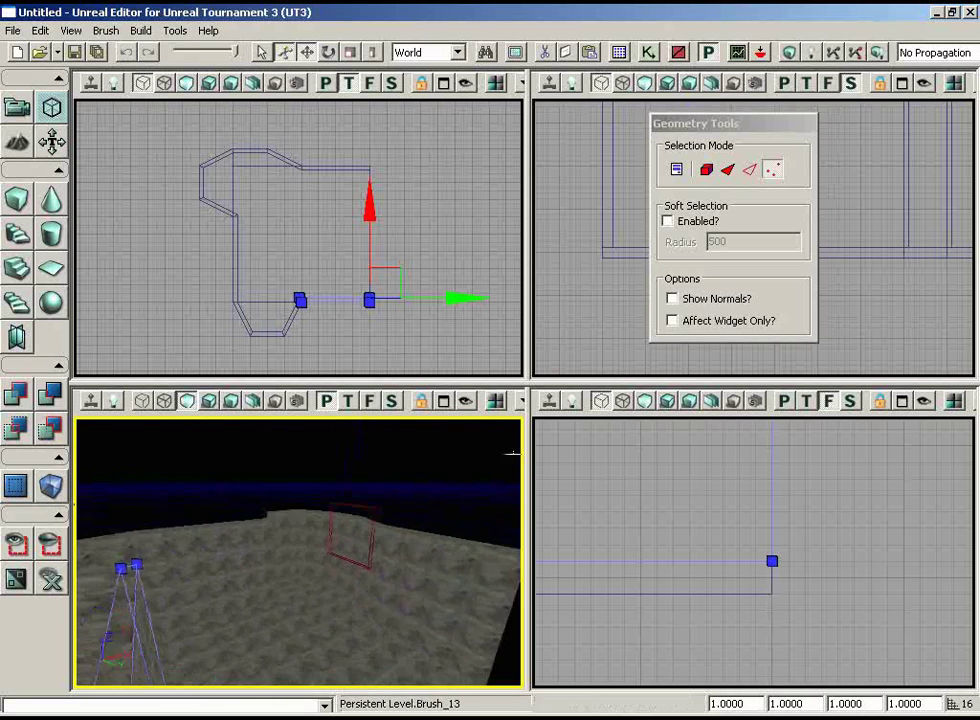
pyautogui.moveTo(485, 515); pyautogui.dragTo(428, 673, button='right')
pyautogui.moveTo(428, 673); pyautogui.dragTo(295, 455)
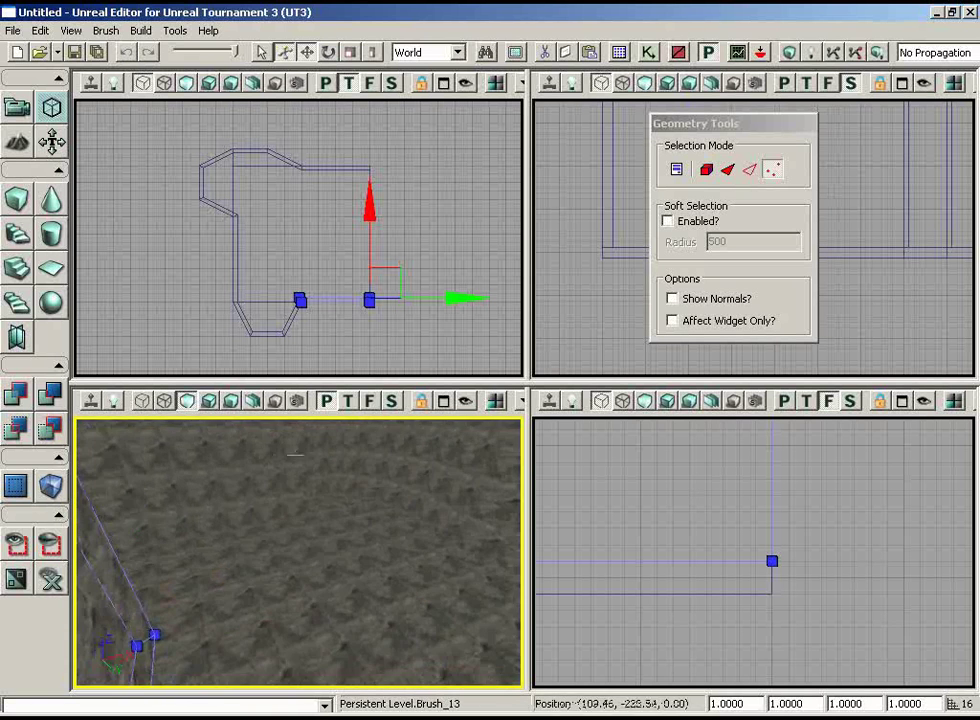
pyautogui.click(25, 115)
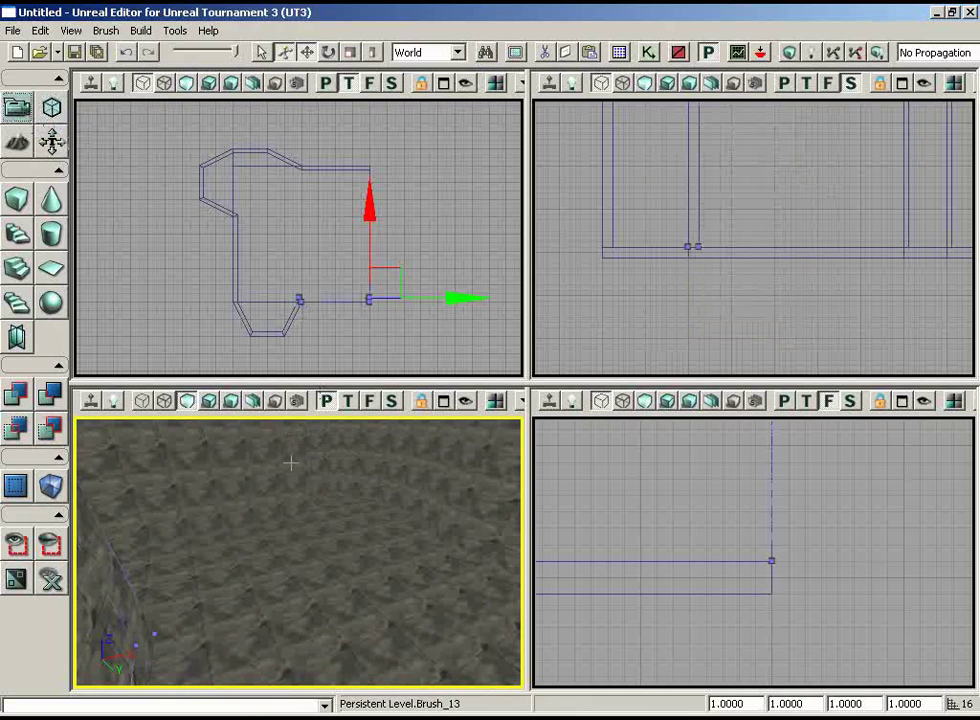
pyautogui.moveTo(291, 463); pyautogui.dragTo(306, 418, button='right')
pyautogui.moveTo(306, 418); pyautogui.dragTo(280, 532)
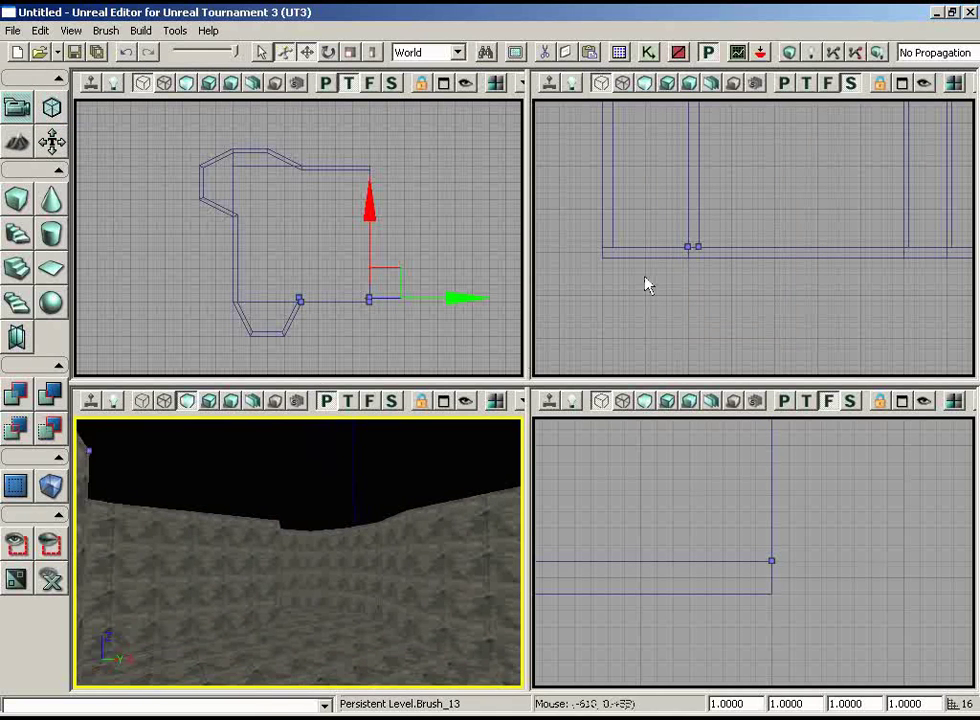
# Step: Duplicate the main square floor brush and raise the copy along Z onto the wall tops as a ceiling
pyautogui.click(676, 258)
pyautogui.moveTo(483, 302)
pyautogui.mouseDown(button='right')
pyautogui.moveTo(481, 385)
pyautogui.moveTo(483, 301)
pyautogui.mouseUp(button='right')
pyautogui.click(349, 243)
pyautogui.moveTo(416, 573)
pyautogui.mouseDown(button='right')
pyautogui.moveTo(468, 658)
pyautogui.moveTo(350, 688)
pyautogui.moveTo(428, 676)
pyautogui.mouseUp(button='right')
pyautogui.moveTo(794, 524); pyautogui.dragTo(605, 464, button='right')
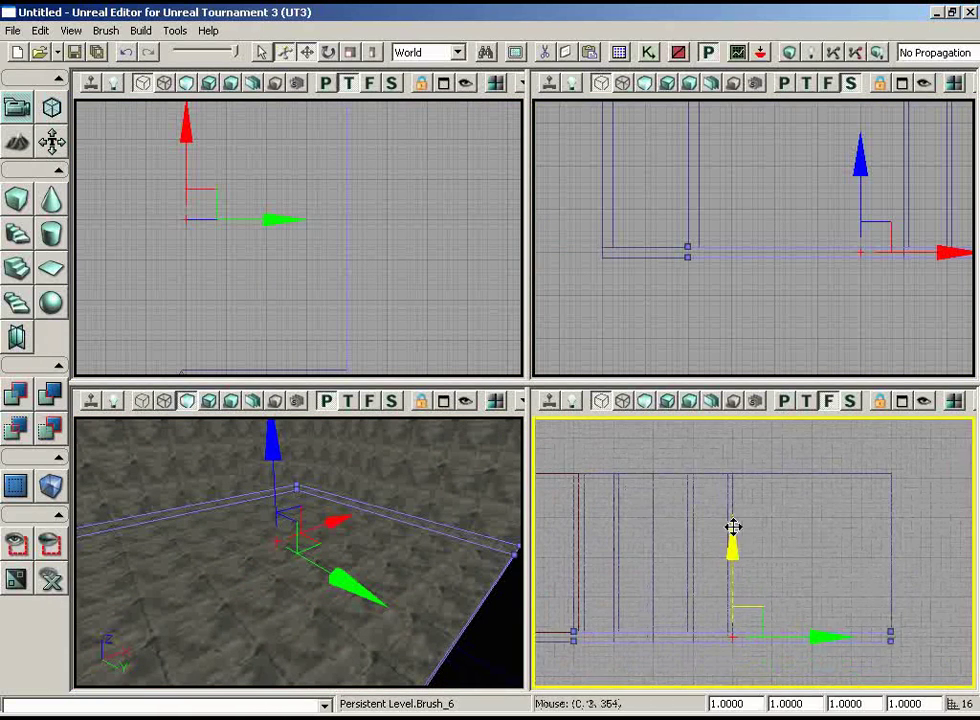
pyautogui.moveTo(733, 526); pyautogui.dragTo(720, 417)
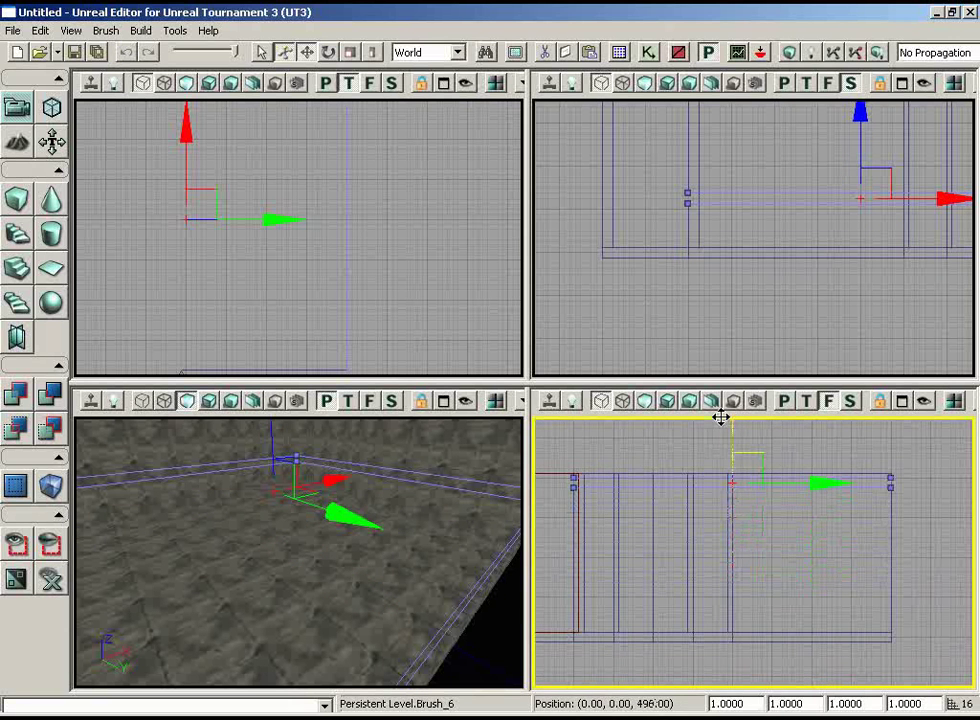
pyautogui.moveTo(902, 549)
pyautogui.mouseDown(button='right')
pyautogui.moveTo(925, 560)
pyautogui.moveTo(972, 497)
pyautogui.moveTo(911, 590)
pyautogui.moveTo(893, 402)
pyautogui.mouseUp(button='right')
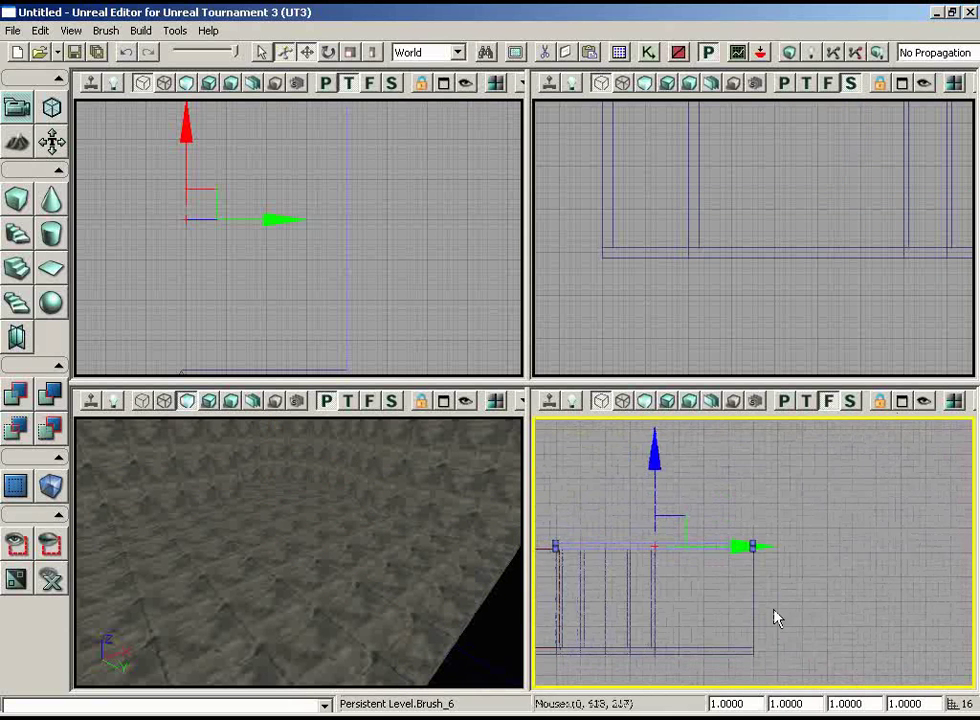
pyautogui.moveTo(692, 328)
pyautogui.mouseDown(button='right')
pyautogui.moveTo(687, 105)
pyautogui.moveTo(617, 298)
pyautogui.moveTo(533, 339)
pyautogui.moveTo(588, 338)
pyautogui.moveTo(633, 296)
pyautogui.moveTo(533, 309)
pyautogui.moveTo(533, 379)
pyautogui.moveTo(533, 301)
pyautogui.moveTo(566, 291)
pyautogui.moveTo(558, 304)
pyautogui.moveTo(769, 206)
pyautogui.moveTo(934, 159)
pyautogui.moveTo(716, 160)
pyautogui.mouseUp(button='right')
pyautogui.moveTo(304, 330)
pyautogui.mouseDown(button='right')
pyautogui.moveTo(304, 357)
pyautogui.moveTo(342, 184)
pyautogui.mouseUp(button='right')
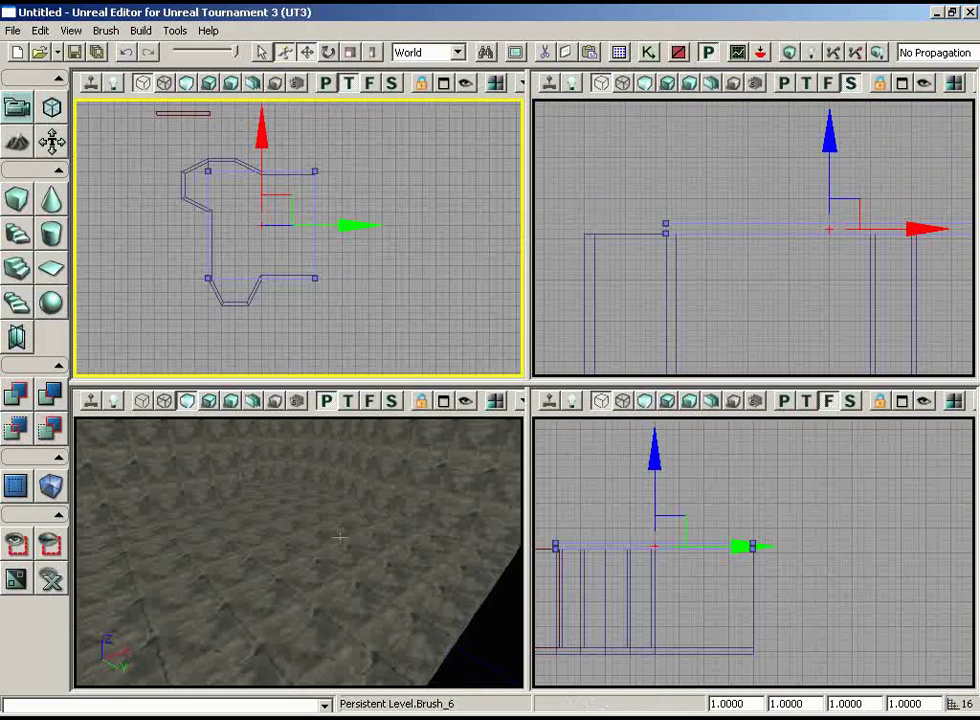
# Step: Set the perspective view to brush wireframe display
pyautogui.moveTo(340, 537); pyautogui.dragTo(249, 508, button='right')
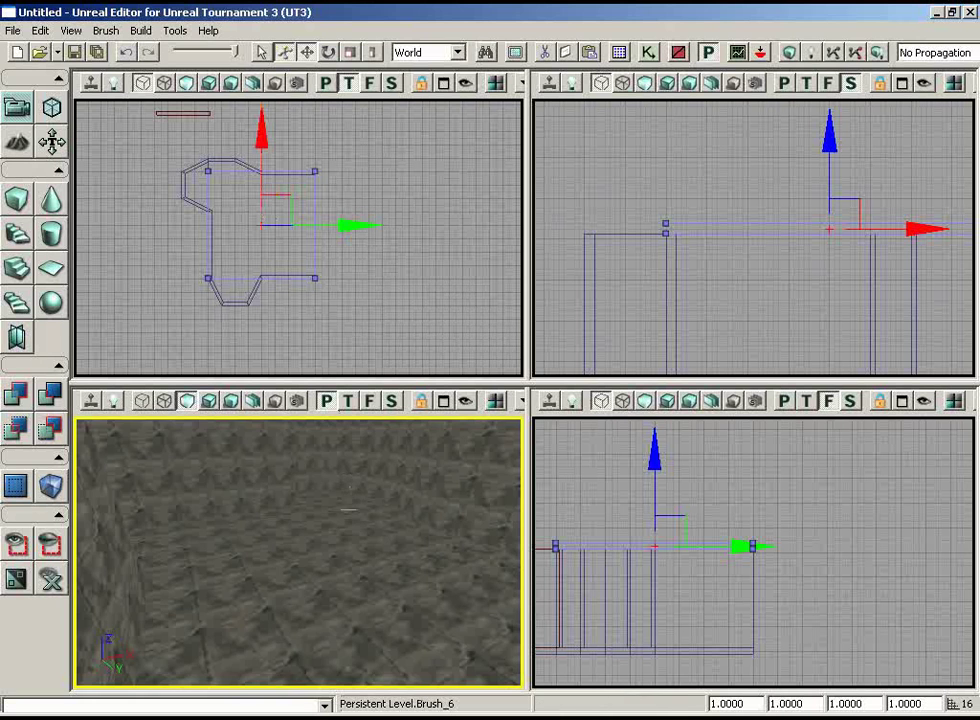
pyautogui.moveTo(348, 509); pyautogui.dragTo(494, 418)
pyautogui.moveTo(345, 567); pyautogui.dragTo(280, 650, button='right')
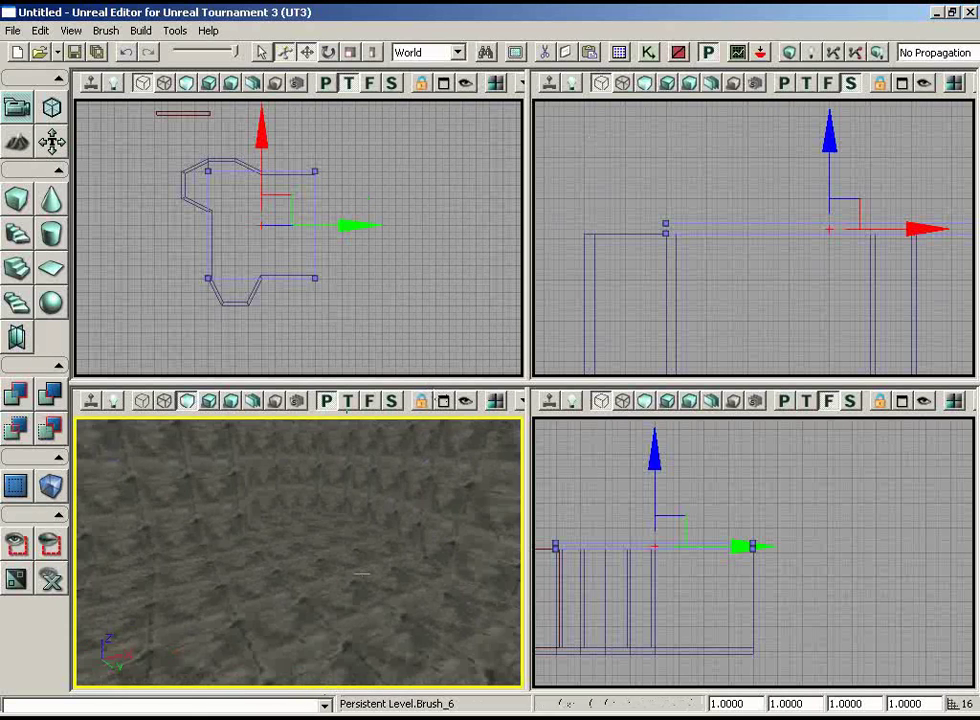
pyautogui.moveTo(320, 570); pyautogui.dragTo(367, 418)
pyautogui.moveTo(292, 312); pyautogui.dragTo(278, 374)
pyautogui.moveTo(321, 540); pyautogui.dragTo(166, 423)
pyautogui.click(143, 401)
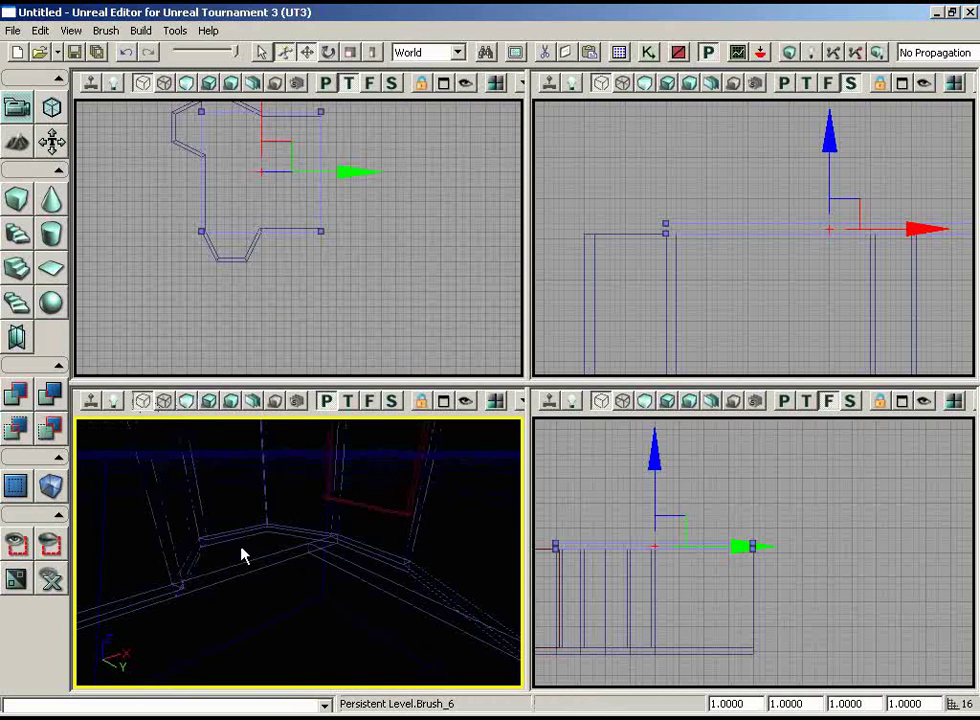
# Step: Select the three floor brushes that form the floor's extensions together in the perspective view
pyautogui.click(252, 555)
pyautogui.moveTo(252, 555)
pyautogui.mouseDown()
pyautogui.moveTo(151, 604)
pyautogui.moveTo(74, 600)
pyautogui.moveTo(524, 591)
pyautogui.moveTo(524, 505)
pyautogui.moveTo(313, 593)
pyautogui.mouseUp()
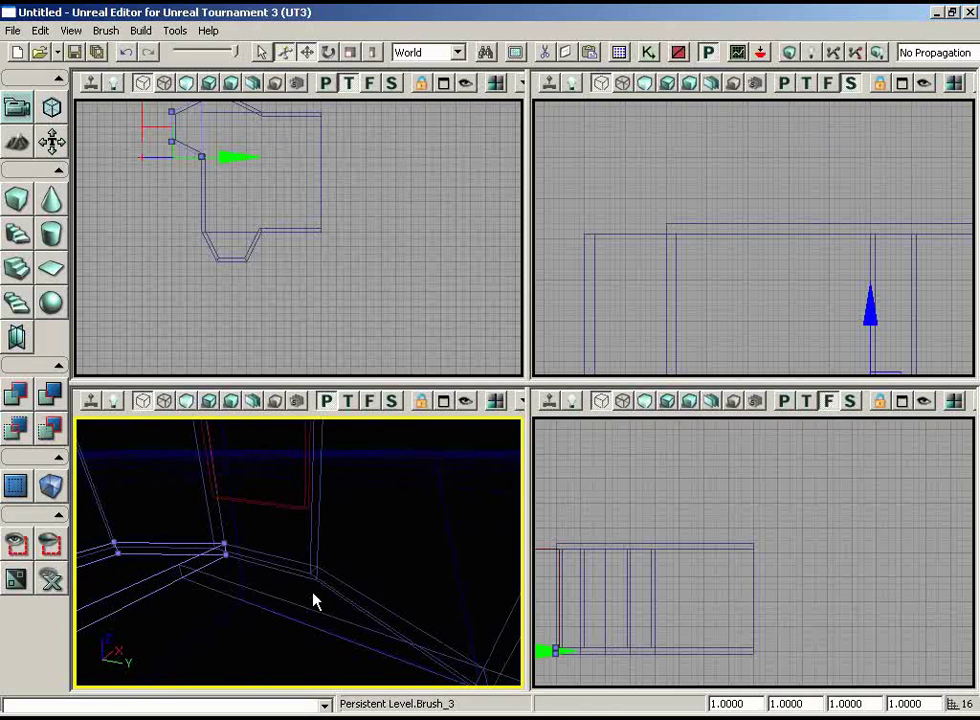
pyautogui.keyDown('ctrl'); pyautogui.click(361, 596); pyautogui.keyUp('ctrl')
pyautogui.keyDown('ctrl'); pyautogui.click(371, 596); pyautogui.keyUp('ctrl')
pyautogui.keyDown('ctrl'); pyautogui.click(345, 624); pyautogui.keyUp('ctrl')
pyautogui.moveTo(345, 622)
pyautogui.mouseDown()
pyautogui.moveTo(292, 644)
pyautogui.moveTo(75, 607)
pyautogui.moveTo(76, 523)
pyautogui.moveTo(135, 425)
pyautogui.moveTo(247, 553)
pyautogui.mouseUp()
pyautogui.keyDown('ctrl'); pyautogui.click(247, 530); pyautogui.keyUp('ctrl')
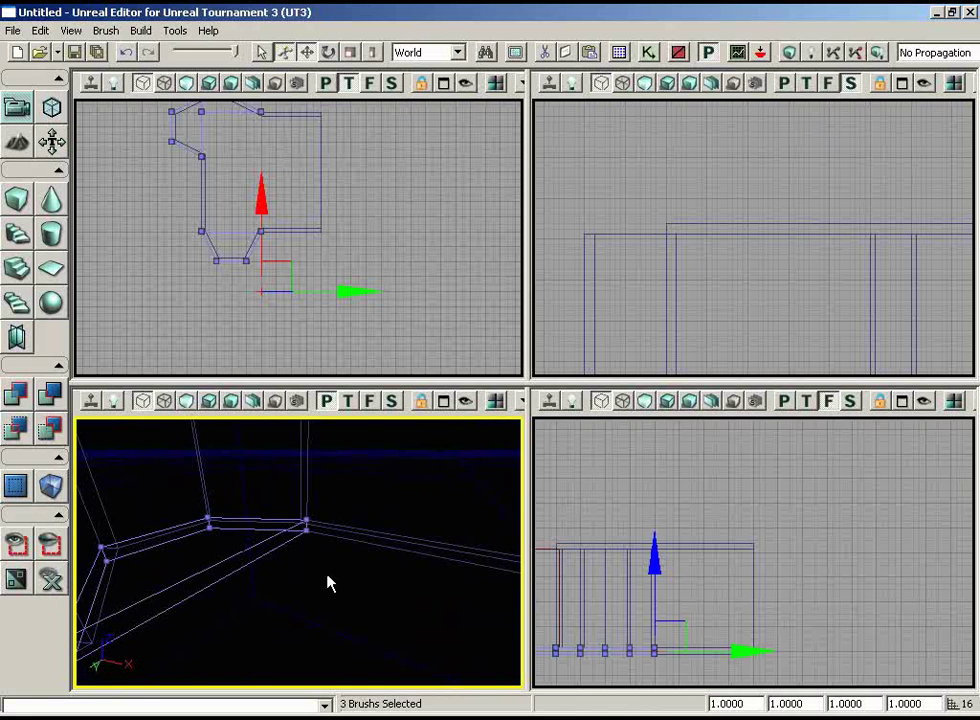
# Step: Duplicate the three selected floor extensions and raise the copies along Z to line up with the main ceiling
pyautogui.moveTo(328, 582)
pyautogui.mouseDown()
pyautogui.moveTo(524, 672)
pyautogui.moveTo(440, 674)
pyautogui.mouseUp()
pyautogui.moveTo(710, 574); pyautogui.dragTo(534, 643)
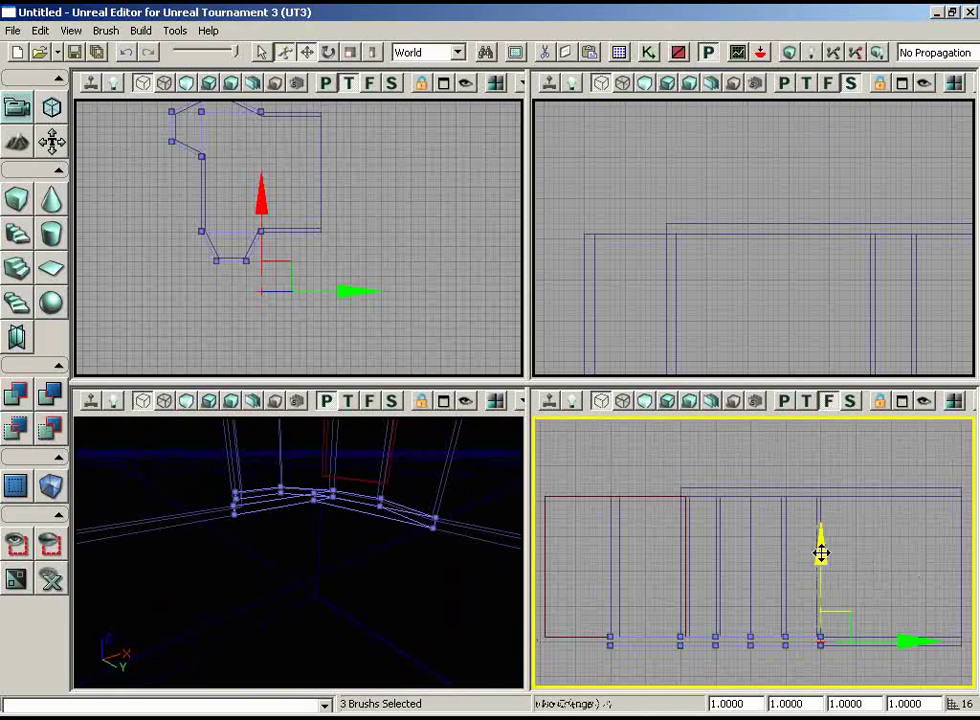
pyautogui.moveTo(820, 553); pyautogui.dragTo(818, 413)
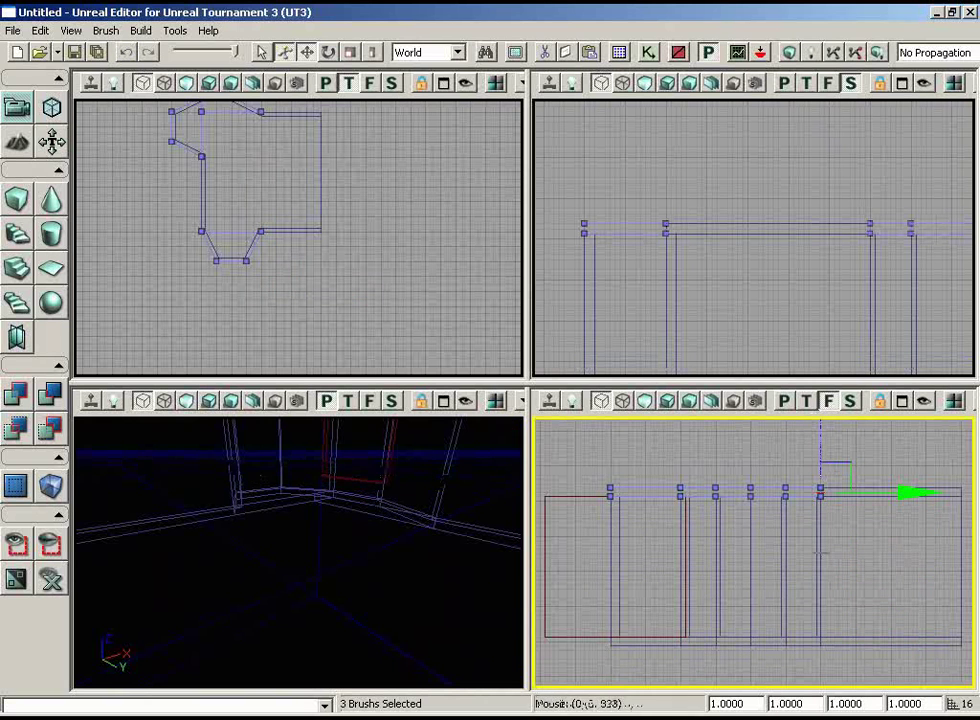
pyautogui.moveTo(314, 518)
pyautogui.mouseDown(button='right')
pyautogui.moveTo(446, 425)
pyautogui.moveTo(254, 427)
pyautogui.mouseUp(button='right')
pyautogui.moveTo(254, 427)
pyautogui.mouseDown()
pyautogui.moveTo(171, 547)
pyautogui.moveTo(291, 466)
pyautogui.mouseUp()
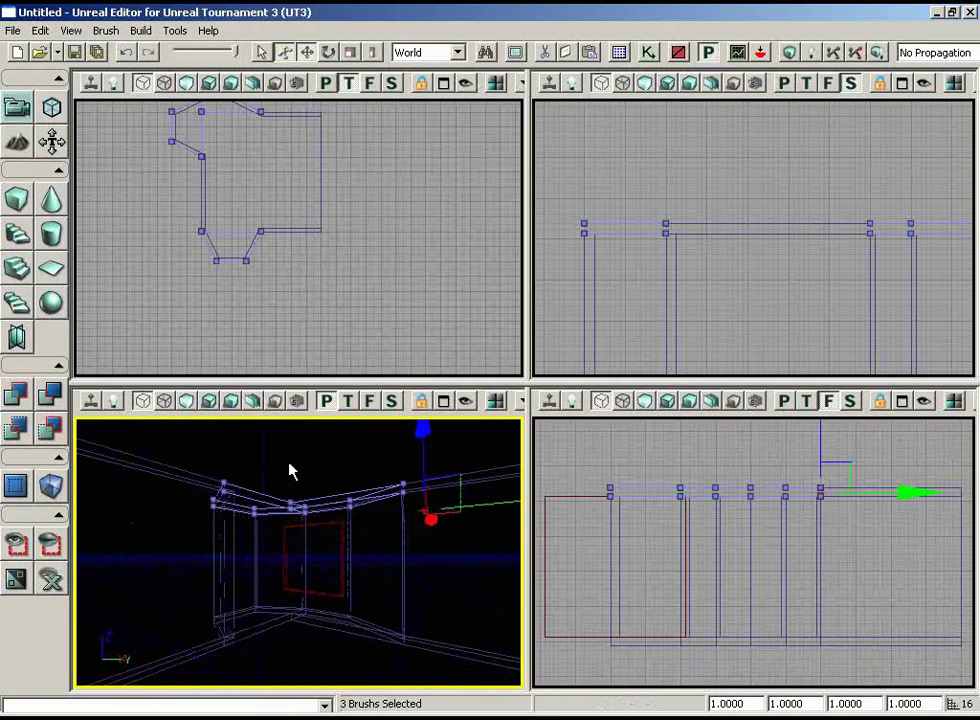
# Step: Restore textured display in the perspective view, rebuild the geometry with the added ceiling pieces, and dismiss the map check report
pyautogui.click(186, 400)
pyautogui.click(790, 54)
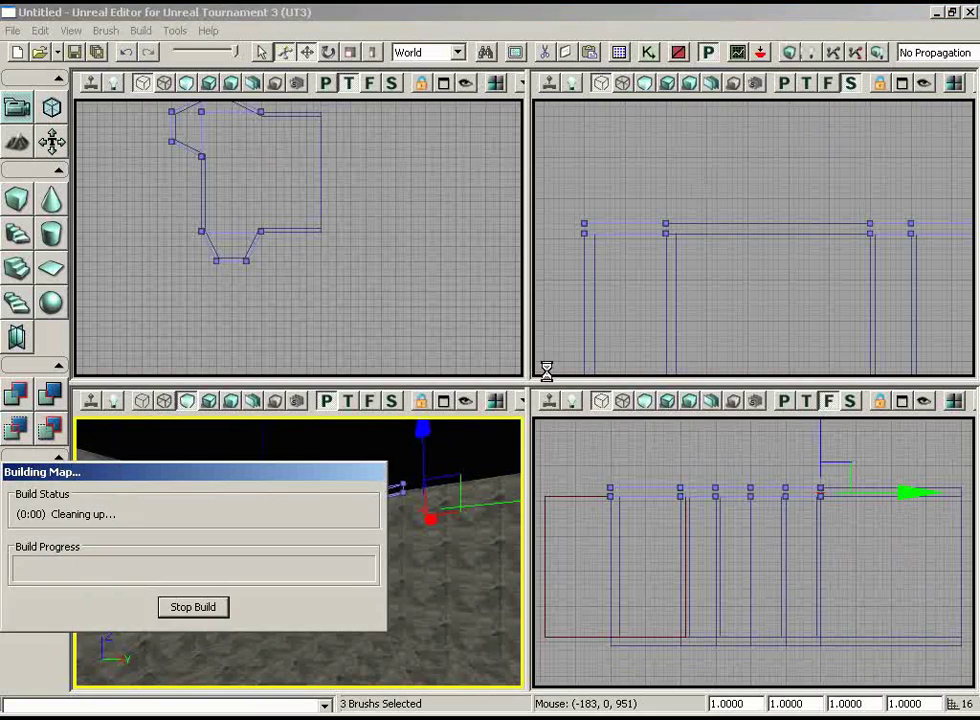
pyautogui.click(744, 156)
# Step: Select the main ceiling surface and examine its open edge above the walls
pyautogui.moveTo(400, 510); pyautogui.dragTo(403, 440, button='right')
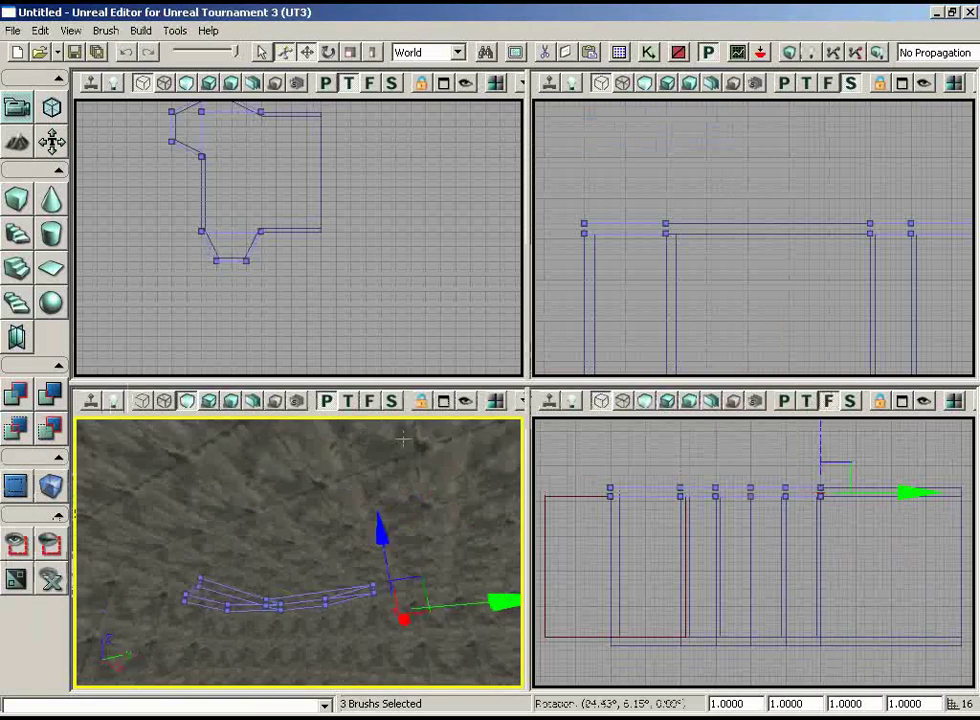
pyautogui.moveTo(403, 440)
pyautogui.mouseDown()
pyautogui.moveTo(398, 518)
pyautogui.moveTo(202, 417)
pyautogui.moveTo(394, 433)
pyautogui.moveTo(388, 420)
pyautogui.moveTo(280, 500)
pyautogui.moveTo(164, 417)
pyautogui.moveTo(278, 461)
pyautogui.moveTo(230, 417)
pyautogui.moveTo(521, 525)
pyautogui.moveTo(382, 548)
pyautogui.moveTo(381, 645)
pyautogui.moveTo(376, 590)
pyautogui.moveTo(396, 549)
pyautogui.moveTo(398, 631)
pyautogui.mouseUp()
pyautogui.moveTo(398, 632)
pyautogui.mouseDown(button='right')
pyautogui.moveTo(385, 641)
pyautogui.moveTo(407, 641)
pyautogui.moveTo(362, 480)
pyautogui.mouseUp(button='right')
pyautogui.click(362, 480)
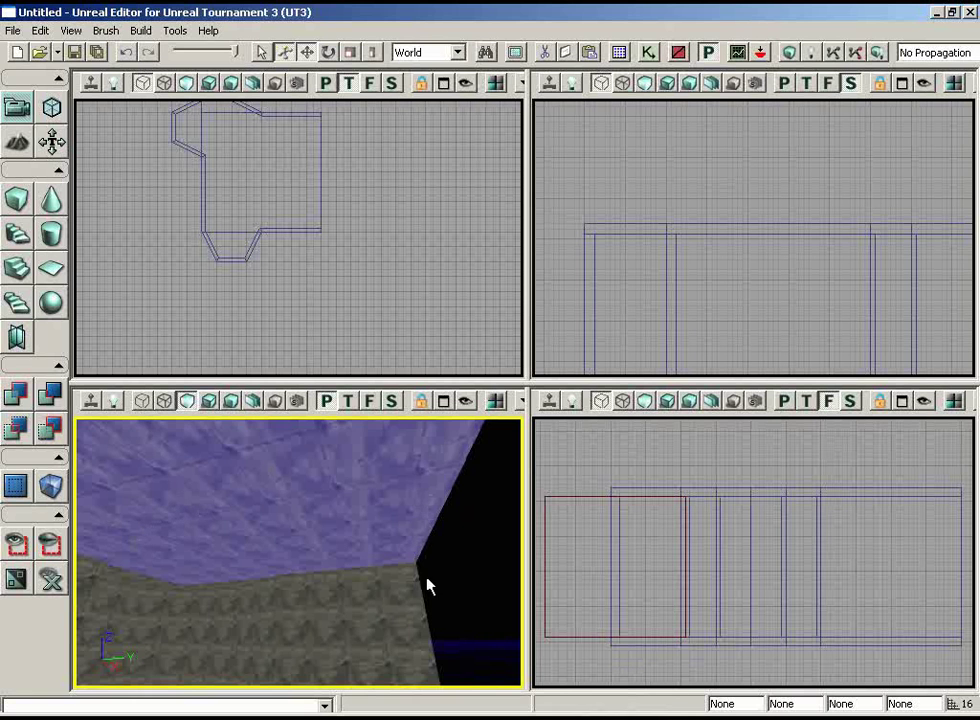
pyautogui.moveTo(427, 578); pyautogui.dragTo(389, 503, button='right')
pyautogui.moveTo(389, 503); pyautogui.dragTo(421, 573)
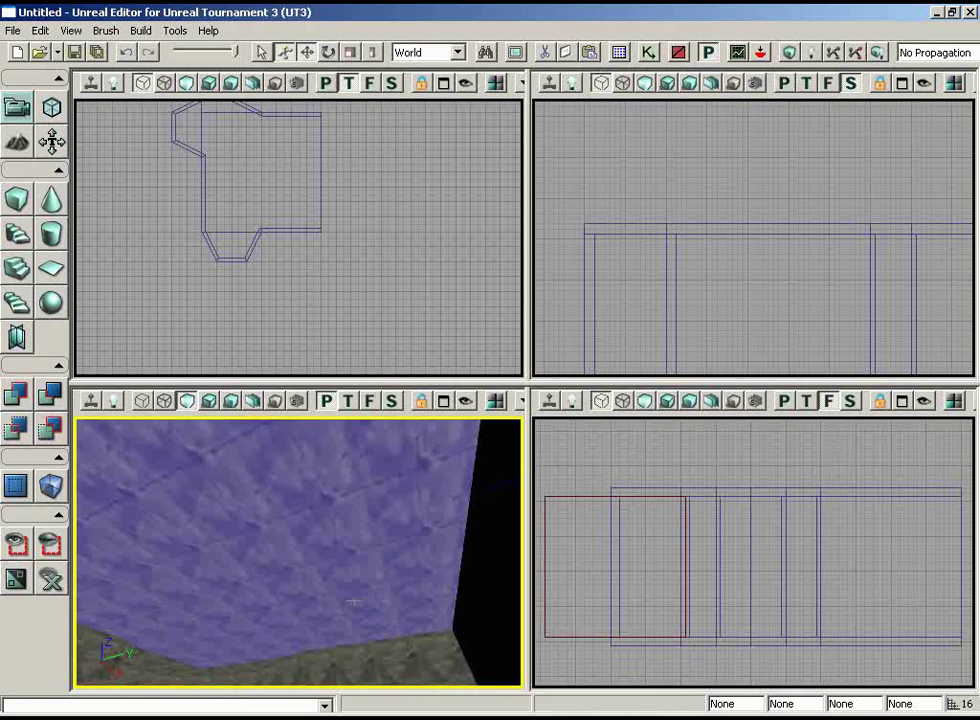
pyautogui.moveTo(350, 524); pyautogui.dragTo(372, 510, button='right')
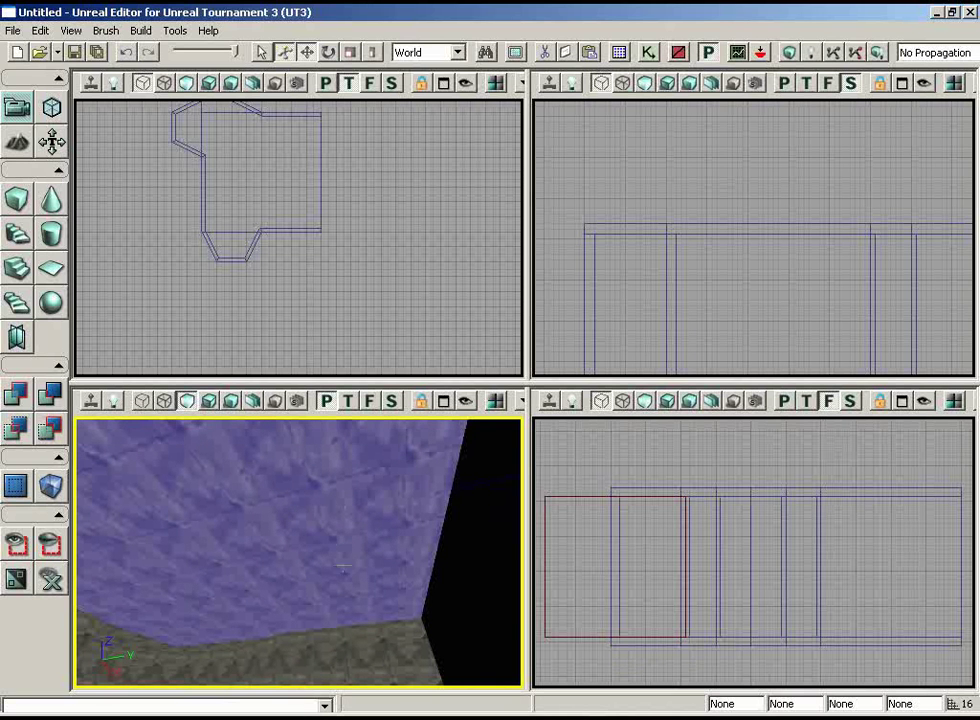
# Step: Select the main ceiling brush in the top view and switch to geometry editing mode with vertex selection
pyautogui.scroll(5, 267, 251)
pyautogui.moveTo(343, 284); pyautogui.dragTo(380, 288, button='right')
pyautogui.scroll(2, 380, 288)
pyautogui.click(361, 222)
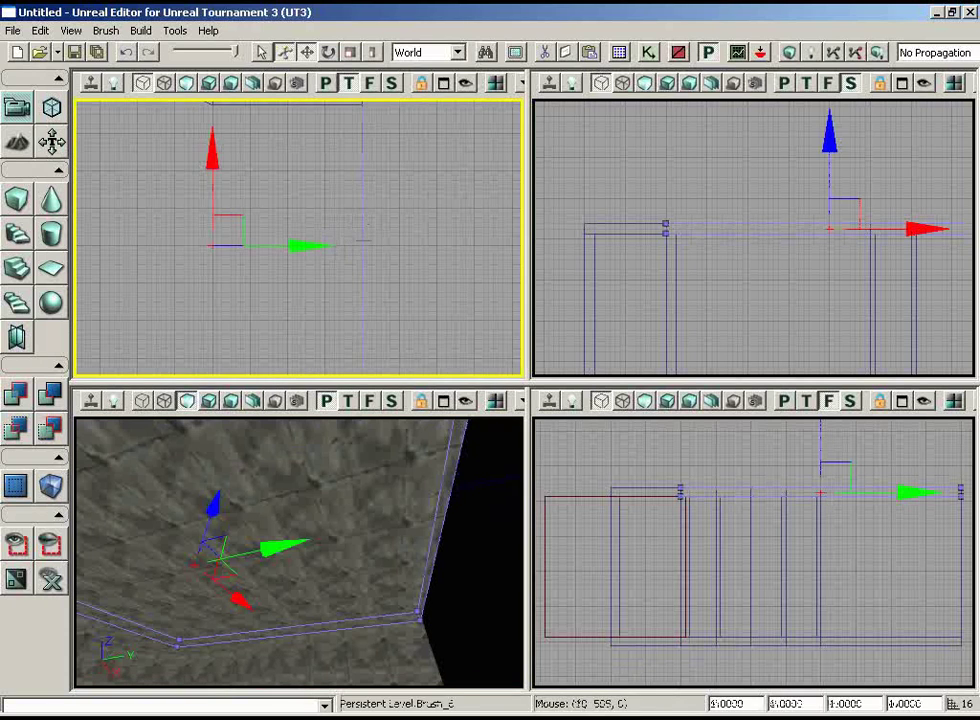
pyautogui.scroll(-8, 394, 208)
pyautogui.moveTo(394, 208)
pyautogui.mouseDown(button='right')
pyautogui.moveTo(368, 206)
pyautogui.moveTo(254, 125)
pyautogui.moveTo(247, 215)
pyautogui.moveTo(252, 168)
pyautogui.mouseUp(button='right')
pyautogui.scroll(5, 254, 125)
pyautogui.scroll(-1, 252, 168)
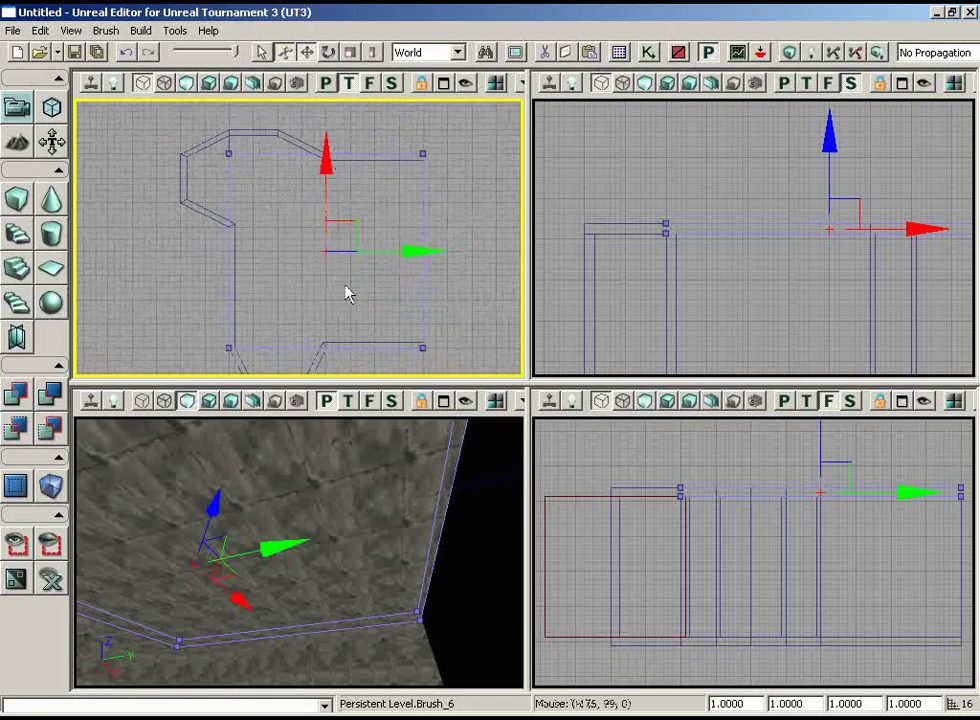
pyautogui.click(58, 110)
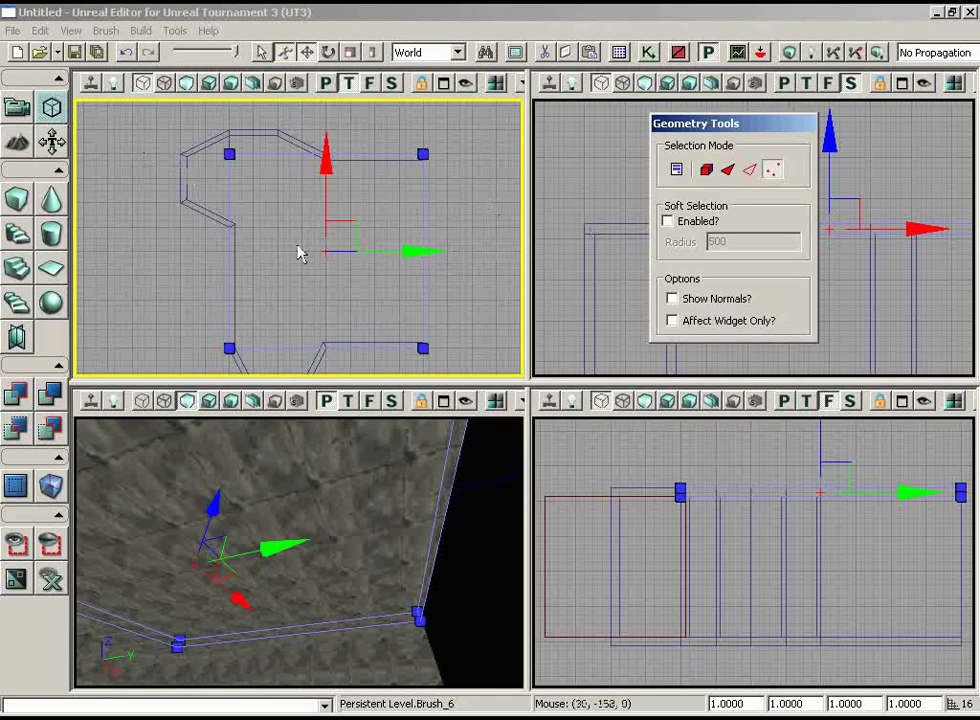
# Step: Select the corner vertices on the main ceiling brush's low-Y side and move them along Y to the middle, halving the brush
pyautogui.moveTo(298, 246); pyautogui.dragTo(304, 221, button='right')
pyautogui.scroll(-1, 304, 220)
pyautogui.keyDown('ctrl'); pyautogui.keyDown('alt'); pyautogui.moveTo(225, 125); pyautogui.dragTo(288, 381); pyautogui.keyUp('alt'); pyautogui.keyUp('ctrl')
pyautogui.moveTo(338, 194); pyautogui.dragTo(405, 114, button='right')
pyautogui.scroll(2, 407, 162)
pyautogui.scroll(-2, 405, 114)
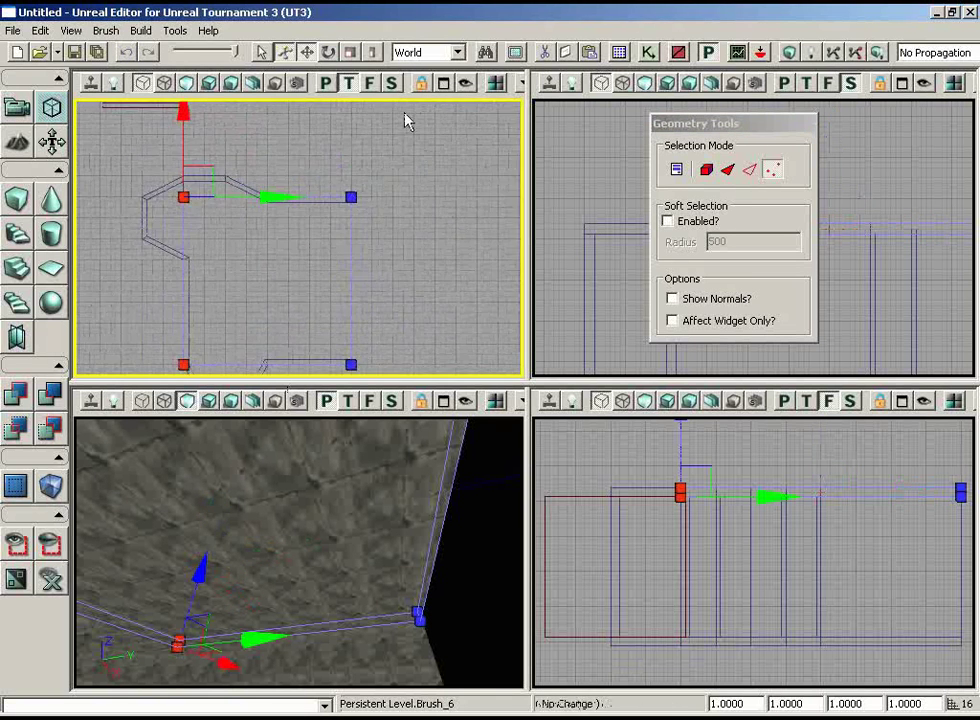
pyautogui.moveTo(280, 196); pyautogui.dragTo(376, 197)
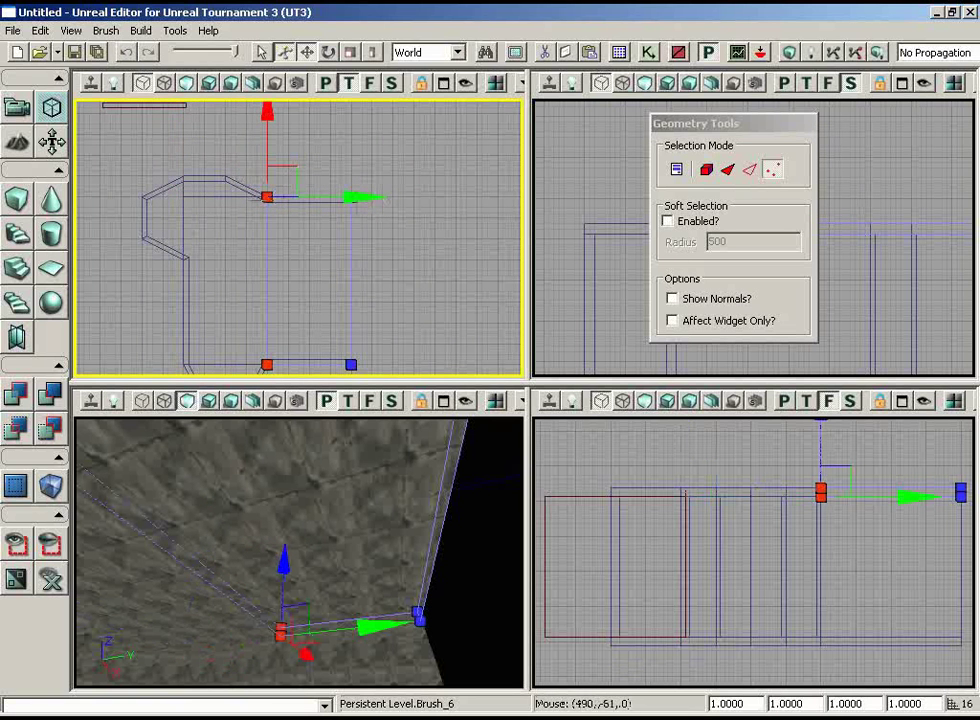
# Step: Duplicate the halved ceiling brush and move the copy along negative Y to cover the other half of the room
pyautogui.moveTo(402, 328); pyautogui.dragTo(402, 355, button='right')
pyautogui.click(323, 214)
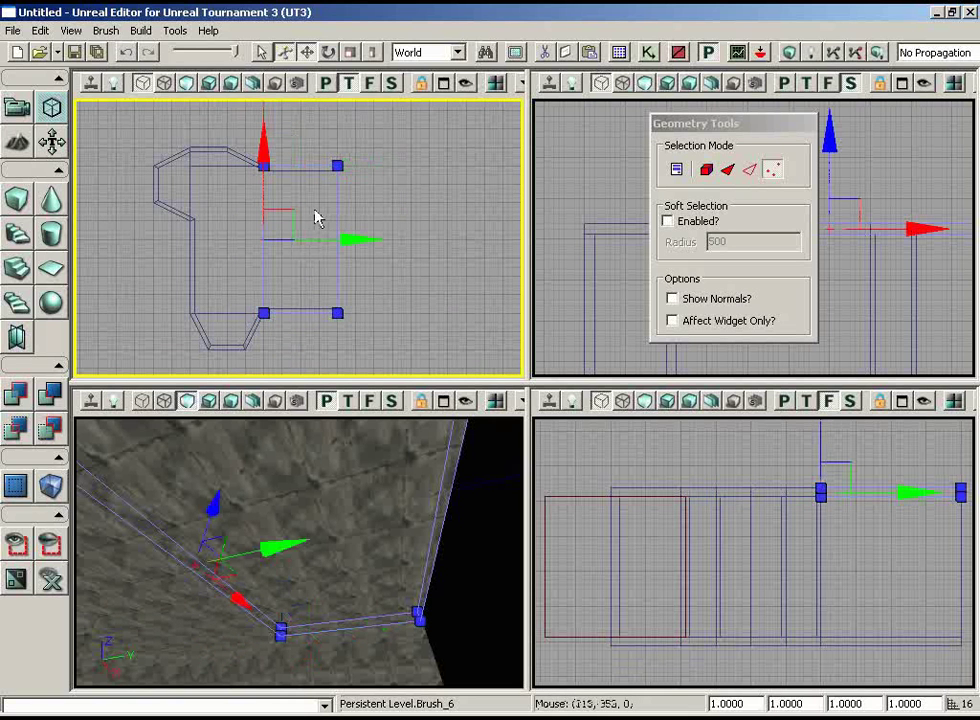
pyautogui.moveTo(343, 240)
pyautogui.mouseDown()
pyautogui.moveTo(214, 236)
pyautogui.moveTo(222, 240)
pyautogui.mouseUp()
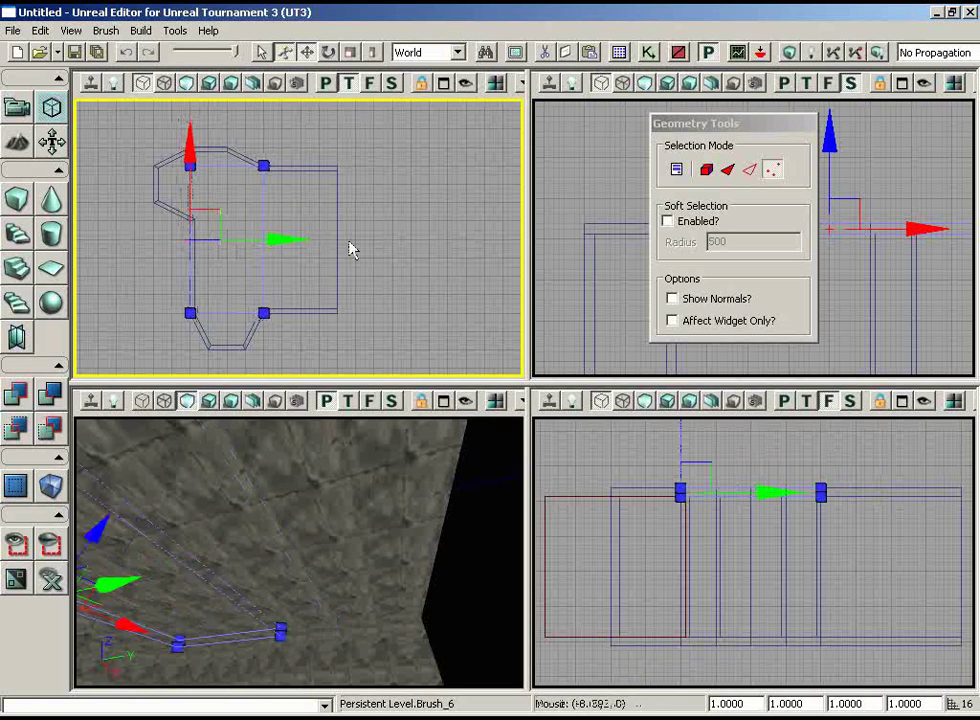
# Step: Deselect the brush and select the main ceiling surface in the perspective view
pyautogui.click(339, 533)
pyautogui.click(213, 651)
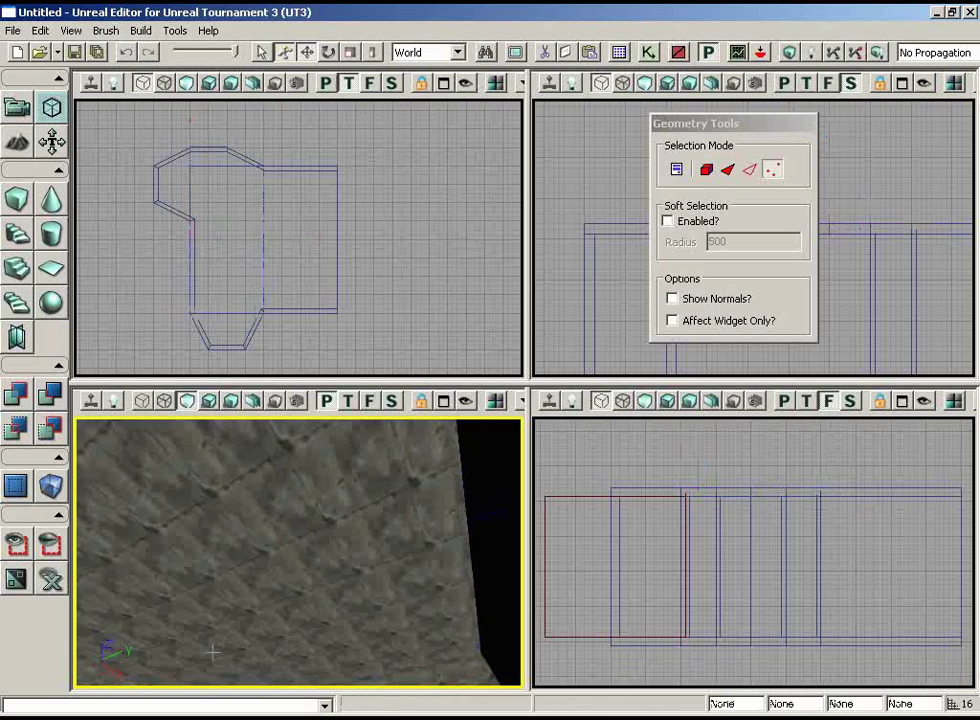
pyautogui.click(195, 653)
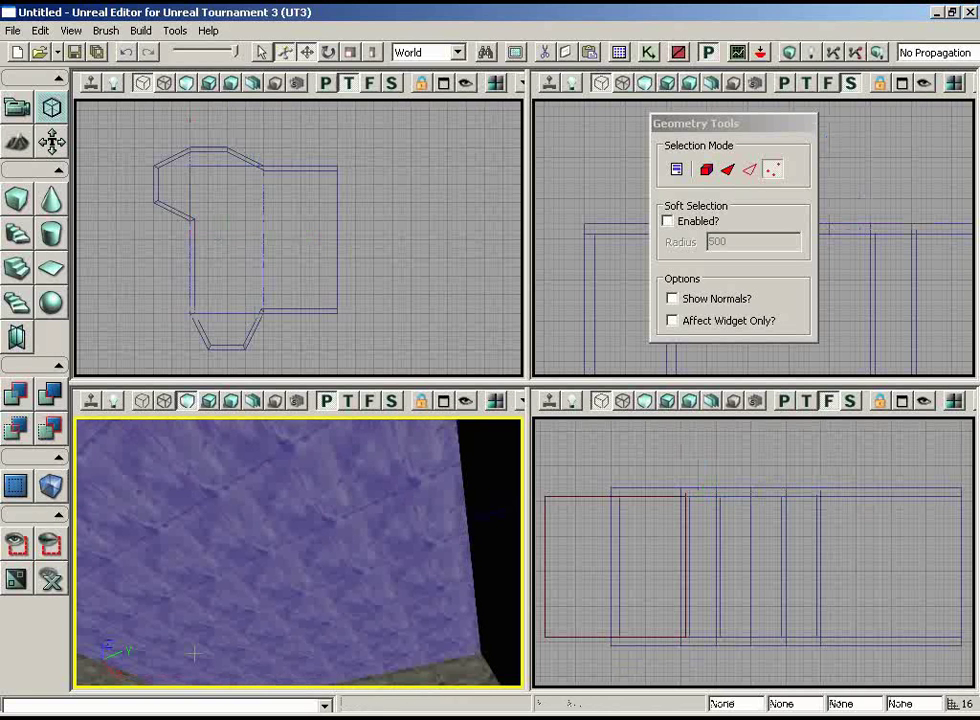
# Step: Rebuild the level geometry, close the Map Check report, and check the rebuilt wall surfaces in the perspective view
pyautogui.click(786, 52)
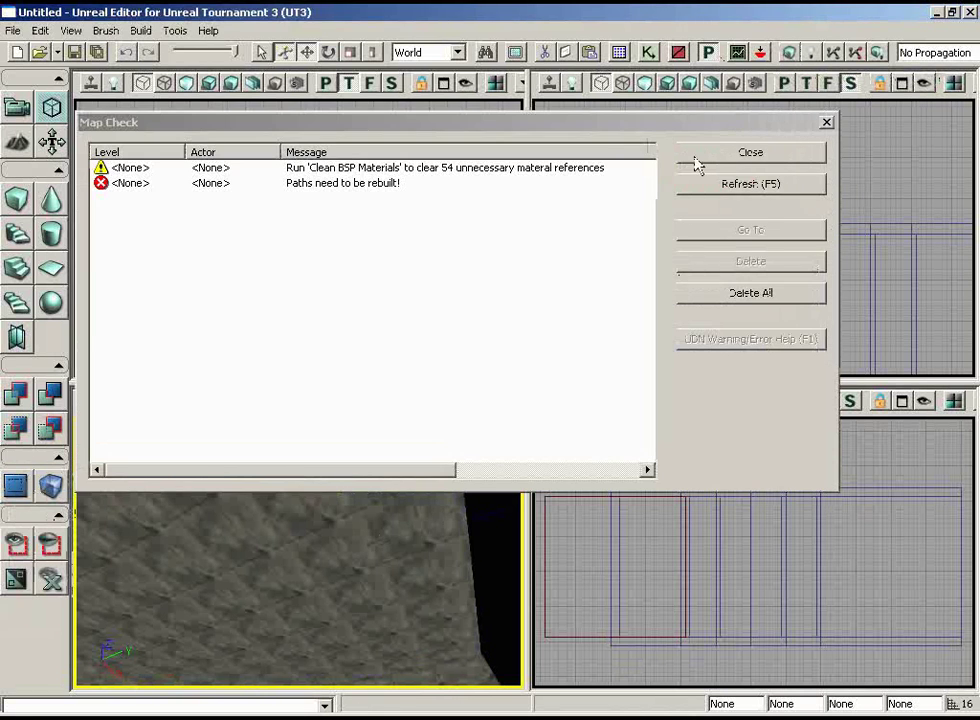
pyautogui.click(697, 158)
pyautogui.click(336, 558)
pyautogui.click(193, 655)
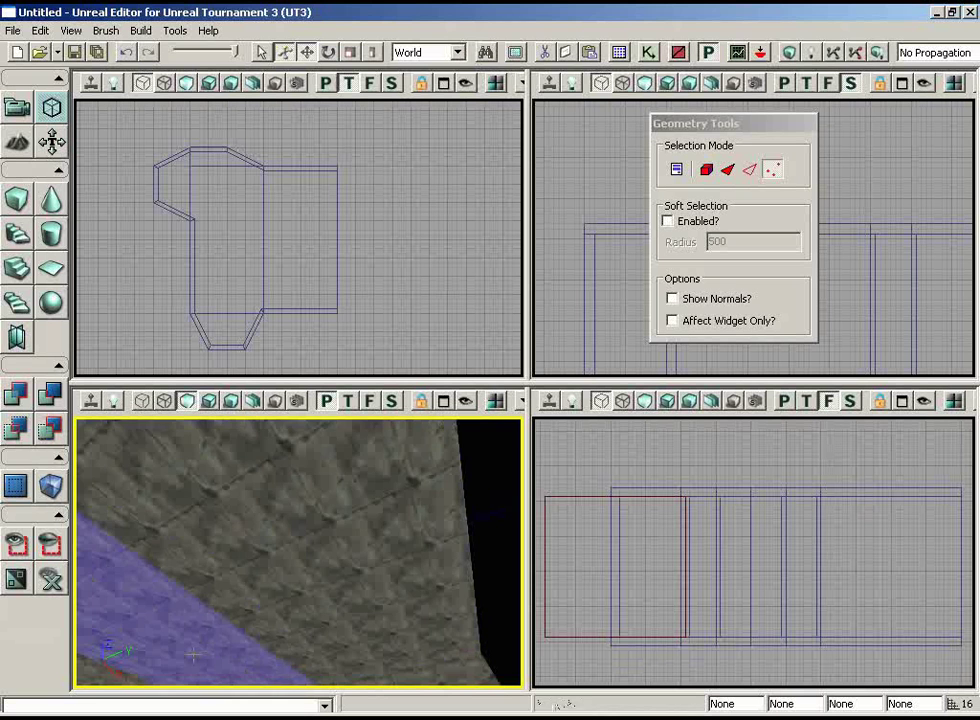
pyautogui.click(385, 485)
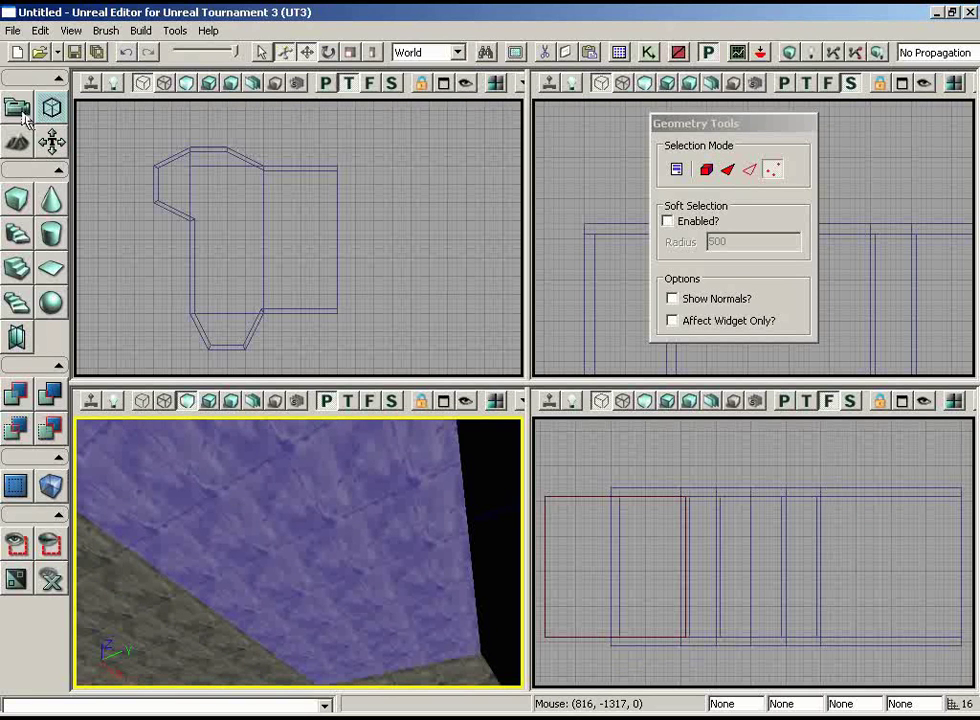
# Step: Select the top face of the rectangular roof slab brush using face selection mode
pyautogui.moveTo(435, 509)
pyautogui.mouseDown(button='right')
pyautogui.moveTo(295, 586)
pyautogui.moveTo(302, 664)
pyautogui.moveTo(236, 687)
pyautogui.moveTo(406, 598)
pyautogui.moveTo(381, 534)
pyautogui.moveTo(400, 474)
pyautogui.moveTo(460, 456)
pyautogui.moveTo(431, 519)
pyautogui.mouseUp(button='right')
pyautogui.click(337, 247)
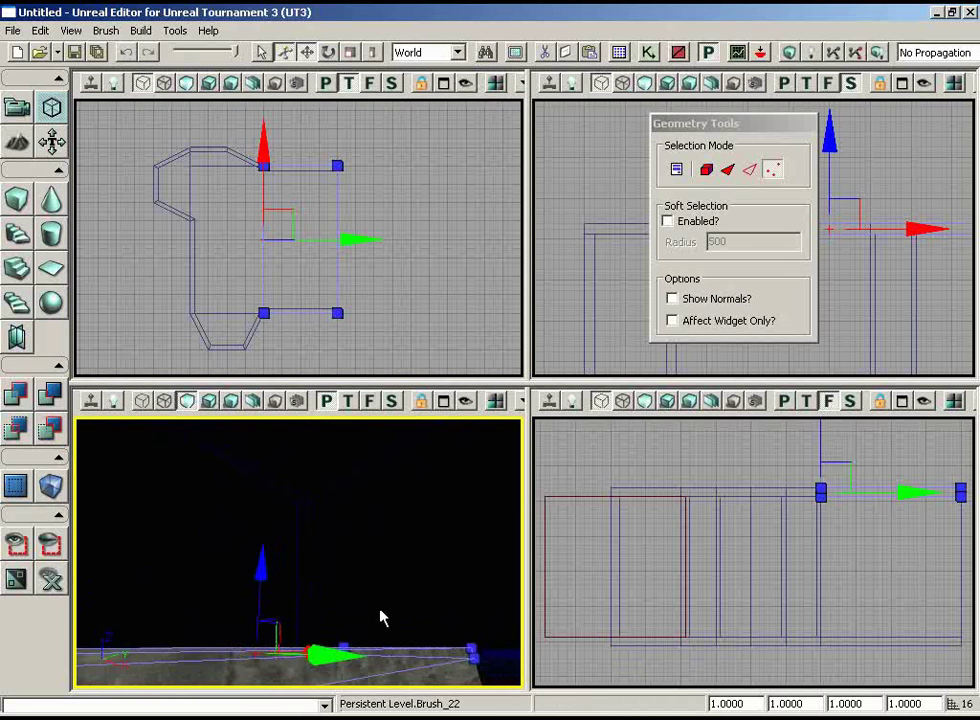
pyautogui.moveTo(358, 612); pyautogui.dragTo(368, 573, button='right')
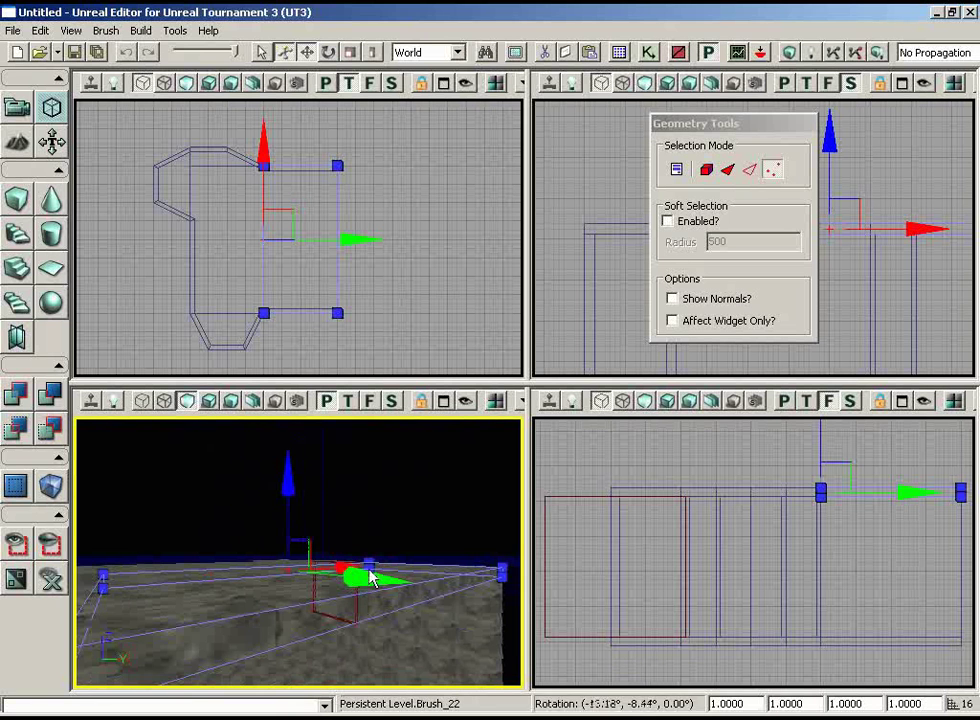
pyautogui.click(734, 177)
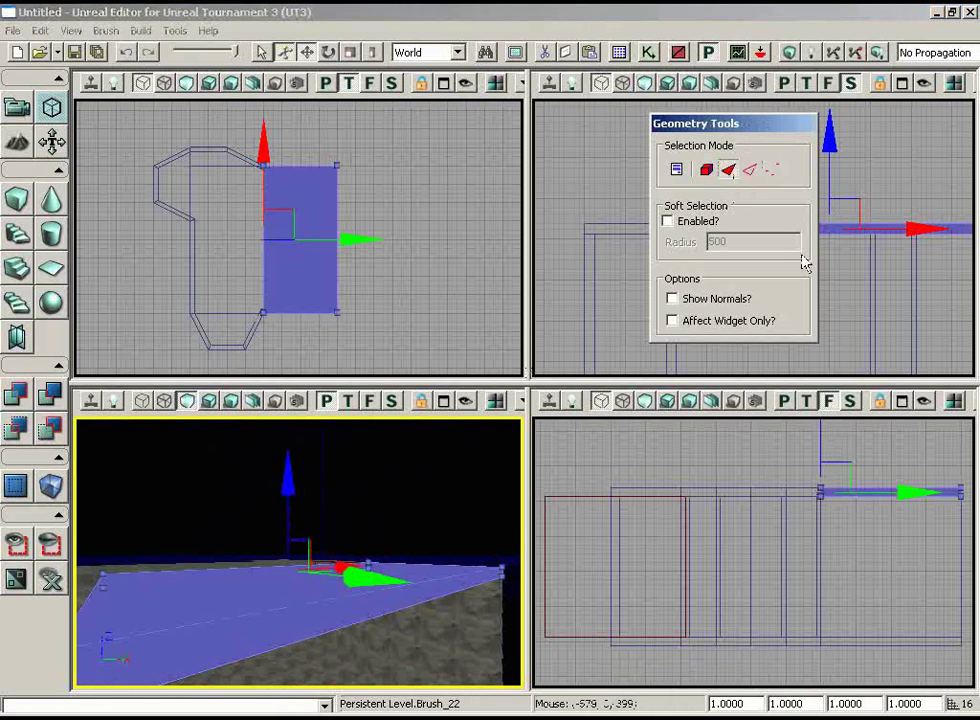
pyautogui.moveTo(450, 482)
pyautogui.mouseDown(button='right')
pyautogui.moveTo(456, 502)
pyautogui.moveTo(414, 457)
pyautogui.mouseUp(button='right')
pyautogui.moveTo(415, 463); pyautogui.dragTo(352, 540)
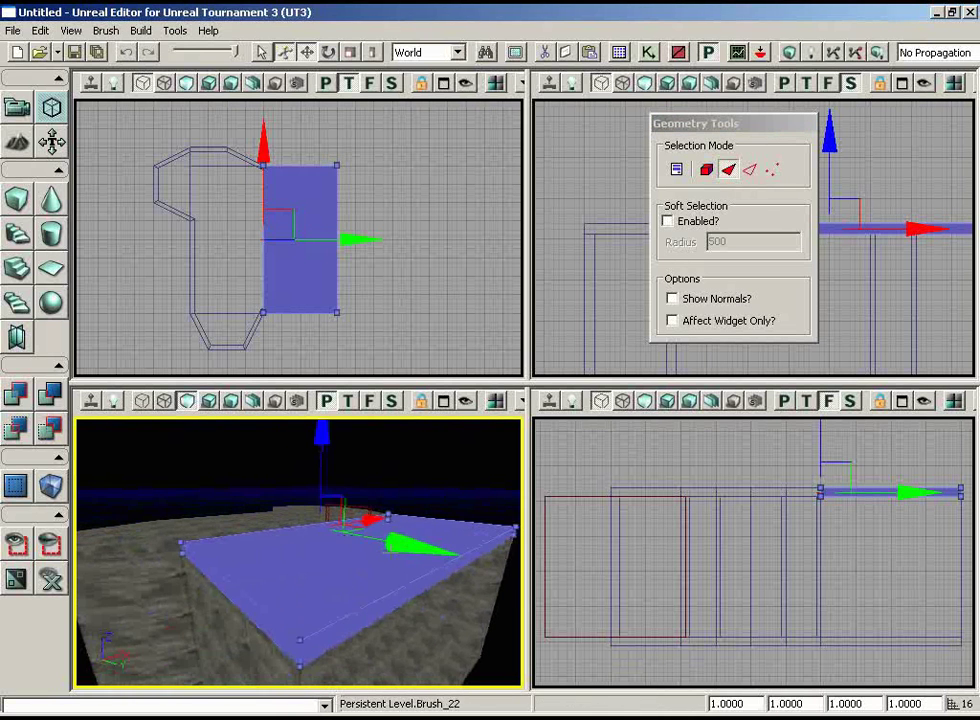
pyautogui.click(341, 586)
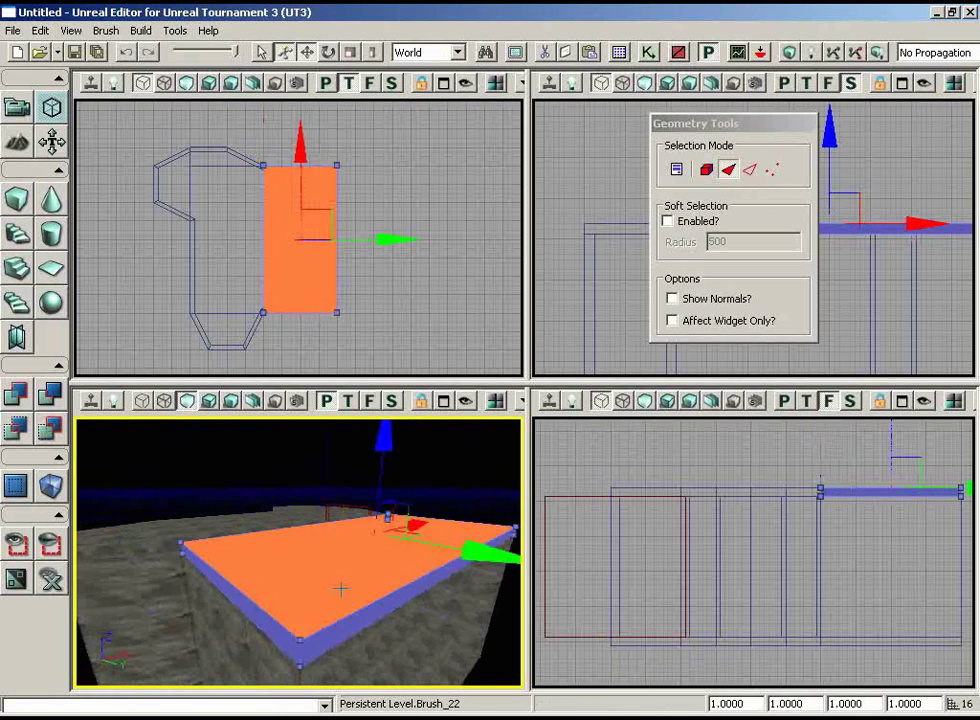
# Step: Extrude the roof slab's selected top face upward with the Extrude geometry modifier and close the modifier options
pyautogui.click(677, 170)
pyautogui.moveTo(377, 140); pyautogui.dragTo(731, 165)
pyautogui.click(640, 186)
pyautogui.moveTo(654, 162); pyautogui.dragTo(317, 248)
pyautogui.moveTo(749, 128); pyautogui.dragTo(306, 126)
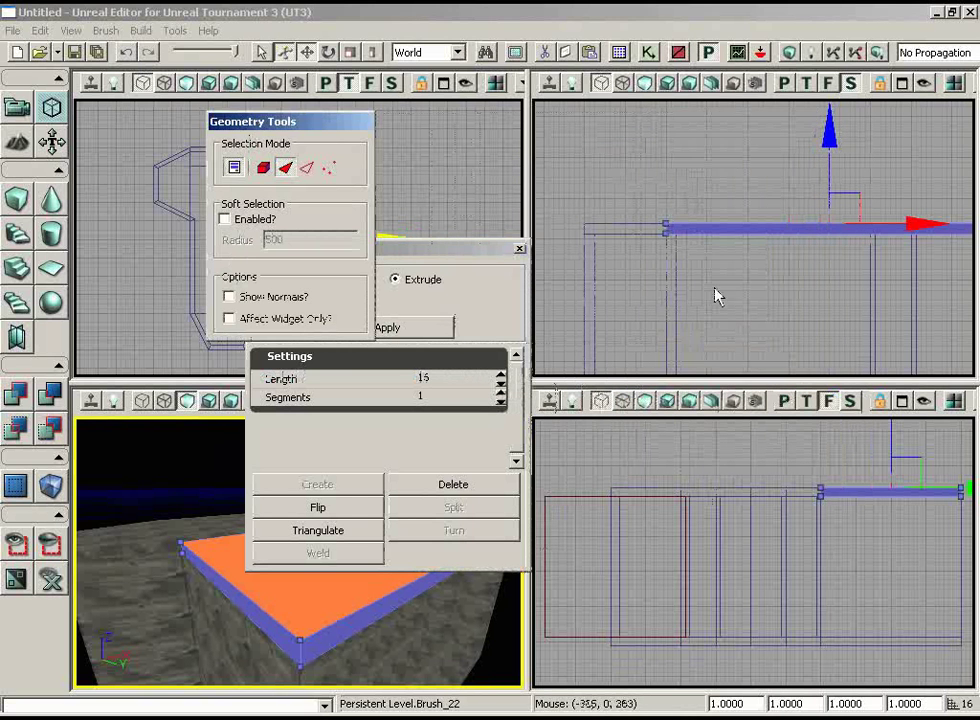
pyautogui.moveTo(704, 270); pyautogui.dragTo(680, 250)
pyautogui.scroll(2, 641, 216)
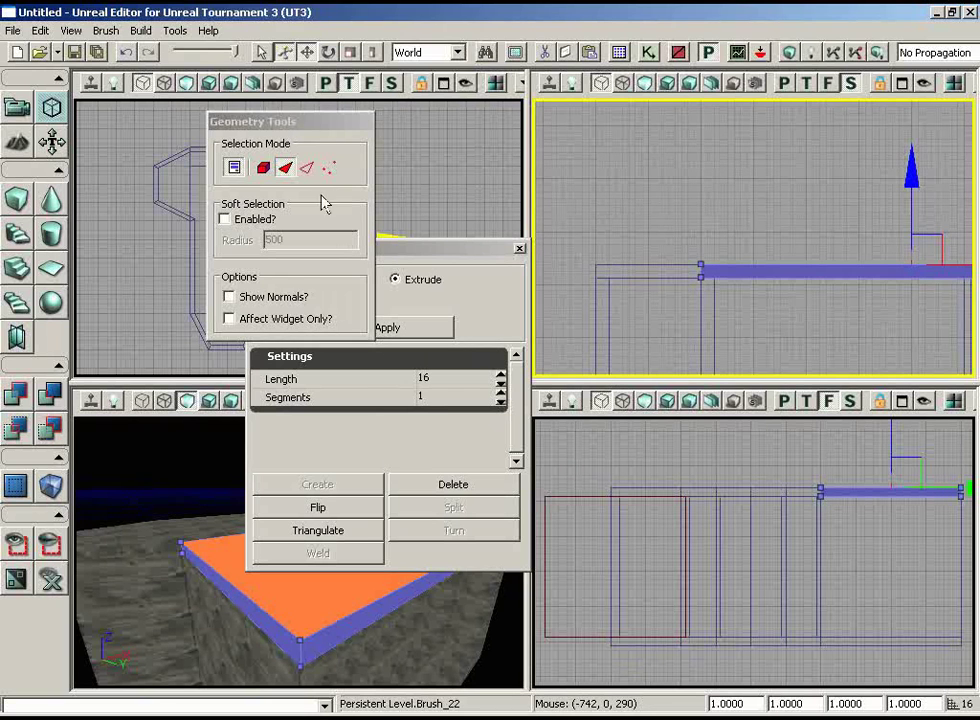
pyautogui.moveTo(318, 124); pyautogui.dragTo(240, 104)
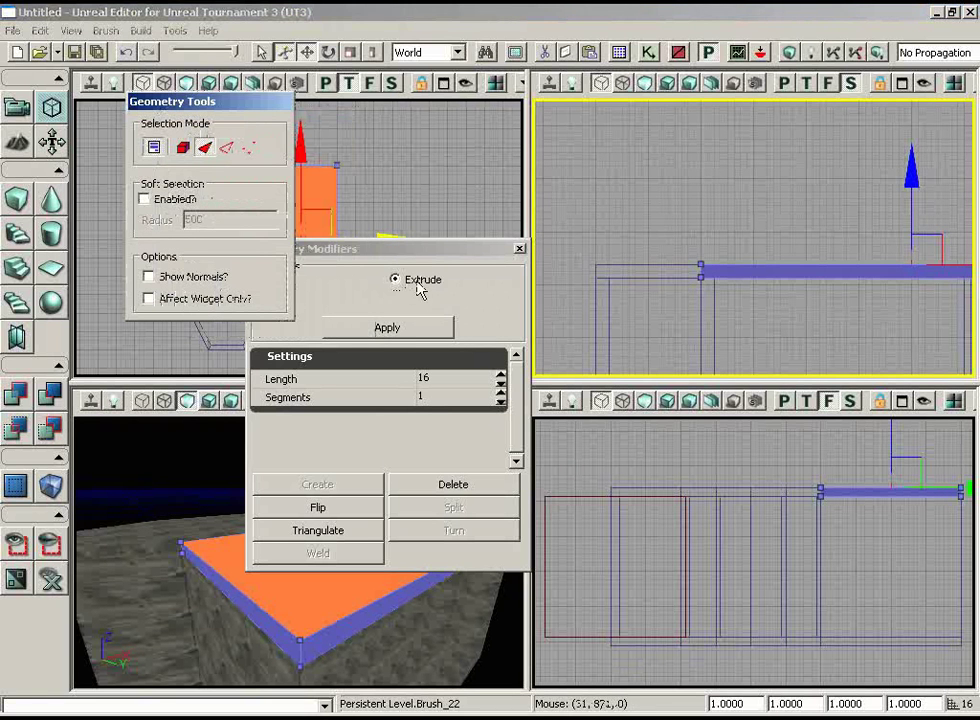
pyautogui.moveTo(914, 194); pyautogui.dragTo(911, 132)
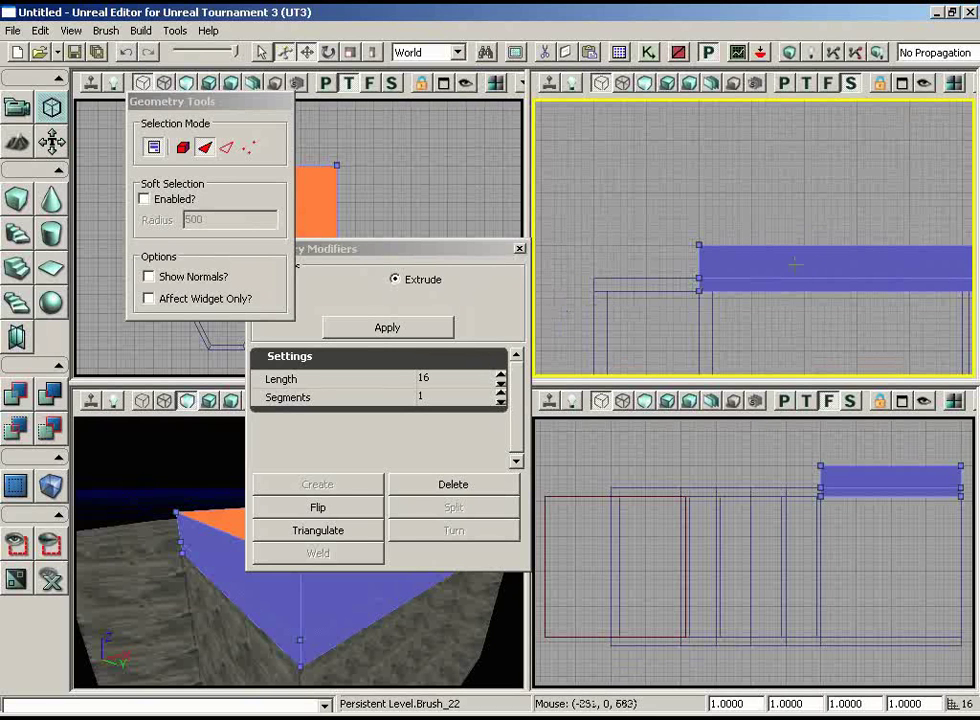
pyautogui.click(155, 149)
pyautogui.moveTo(213, 106); pyautogui.dragTo(809, 163)
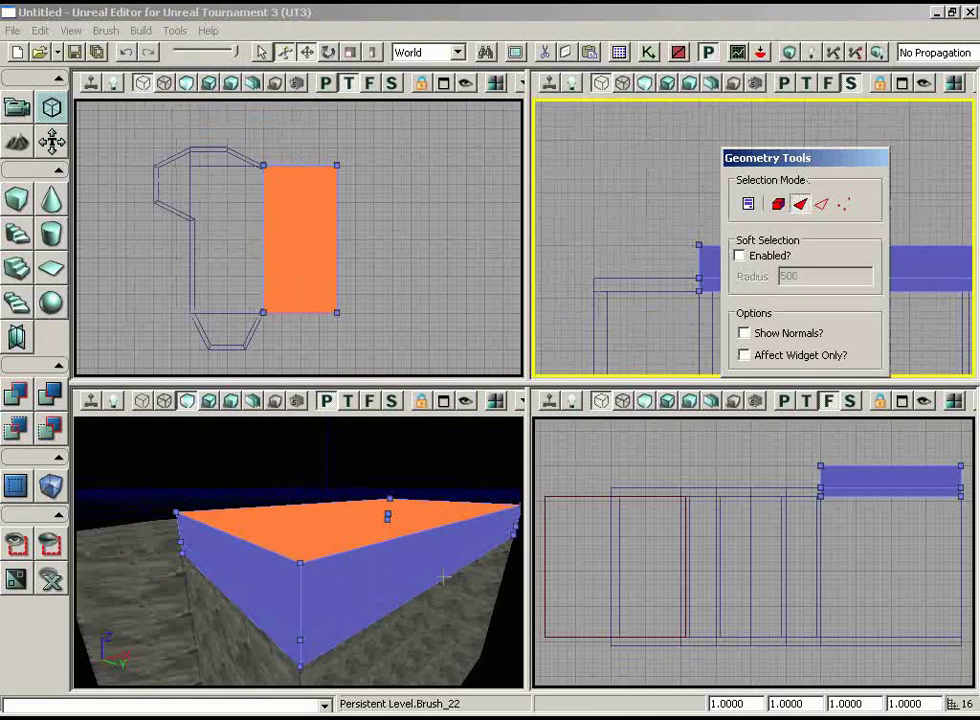
# Step: Switch to vertex selection mode and move the whole extruded roof brush down by one 16-unit grid step
pyautogui.moveTo(444, 577); pyautogui.dragTo(183, 519)
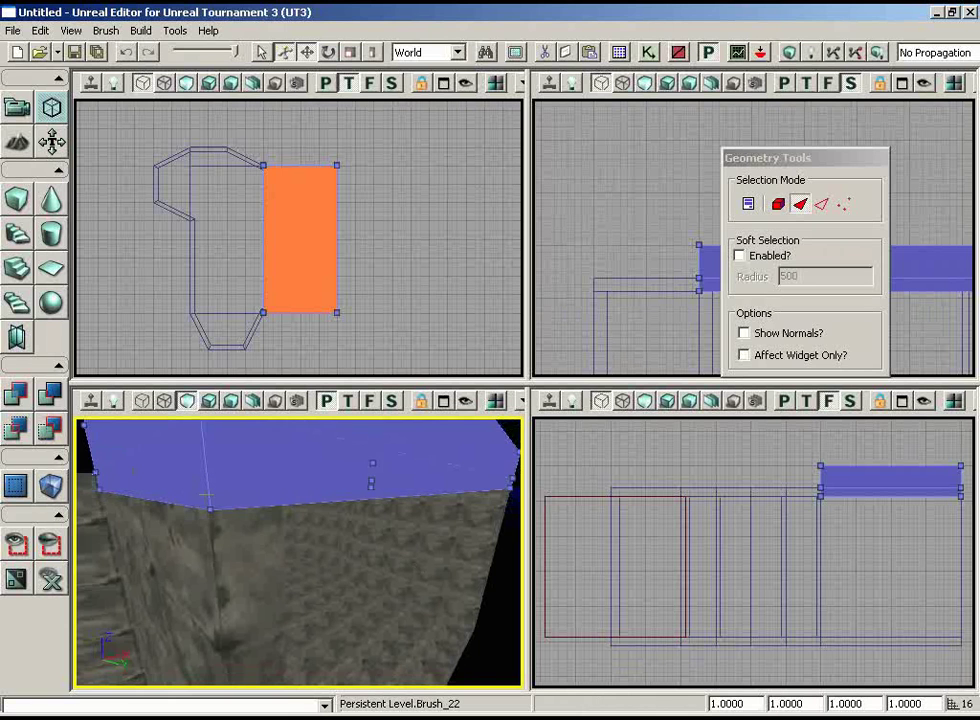
pyautogui.moveTo(354, 530); pyautogui.dragTo(385, 442, button='right')
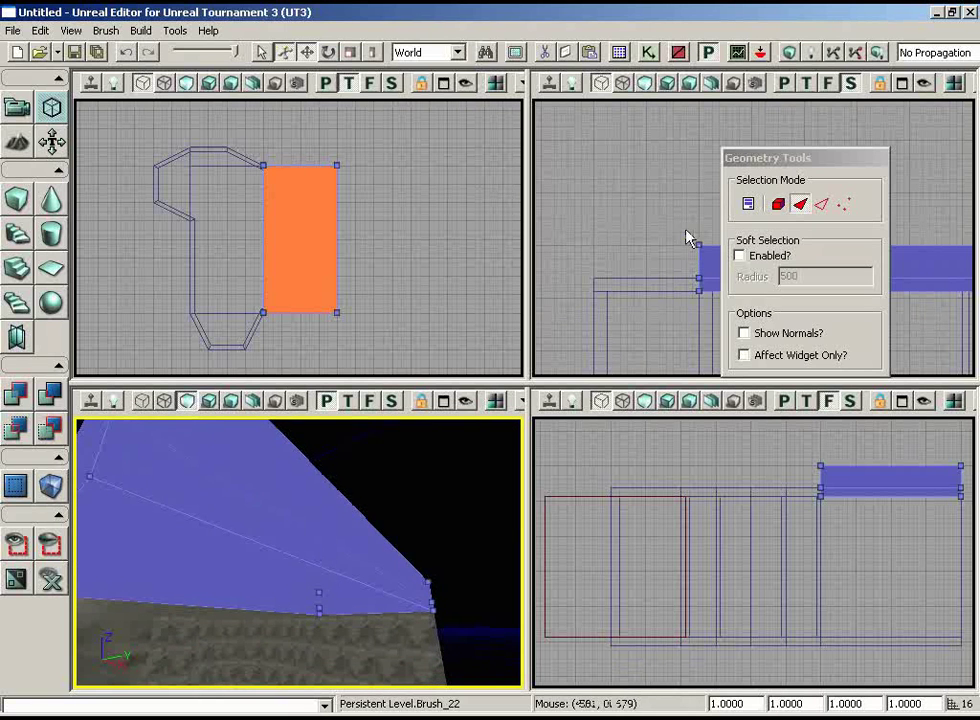
pyautogui.click(844, 205)
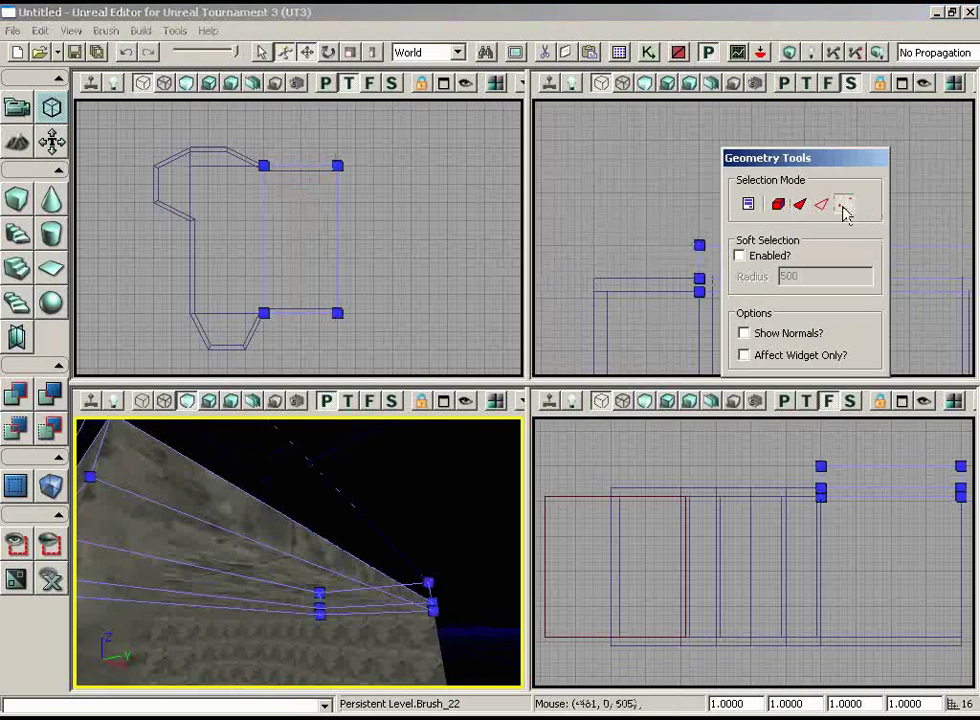
pyautogui.click(700, 254)
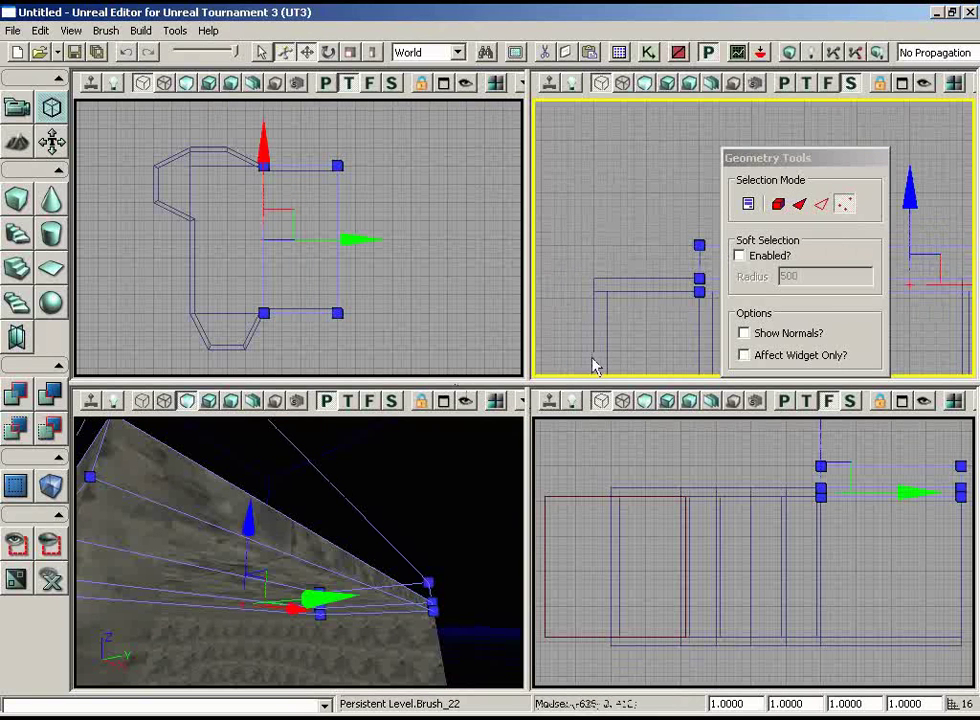
pyautogui.moveTo(777, 162); pyautogui.dragTo(883, 230)
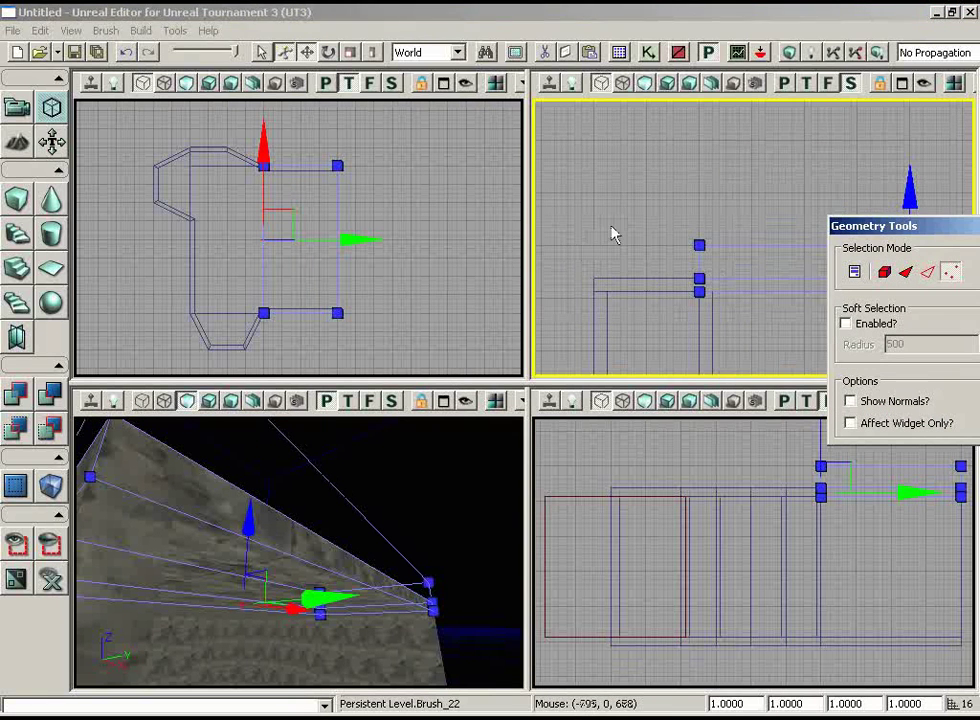
pyautogui.moveTo(612, 227); pyautogui.dragTo(635, 212)
pyautogui.scroll(3, 612, 266)
pyautogui.moveTo(610, 267); pyautogui.dragTo(551, 358)
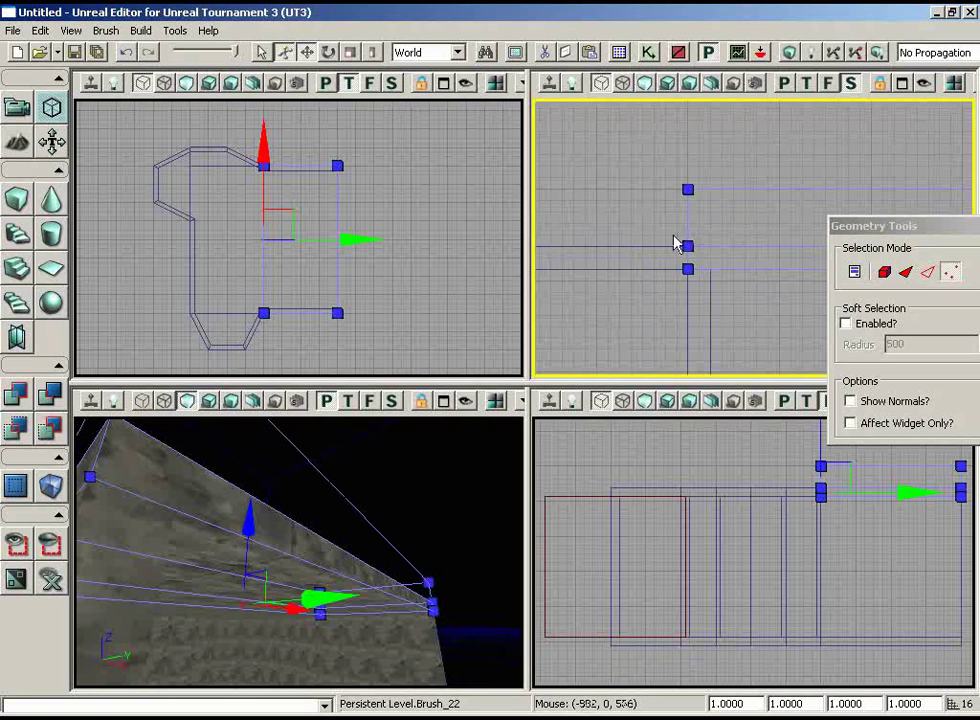
pyautogui.moveTo(714, 316); pyautogui.dragTo(726, 337)
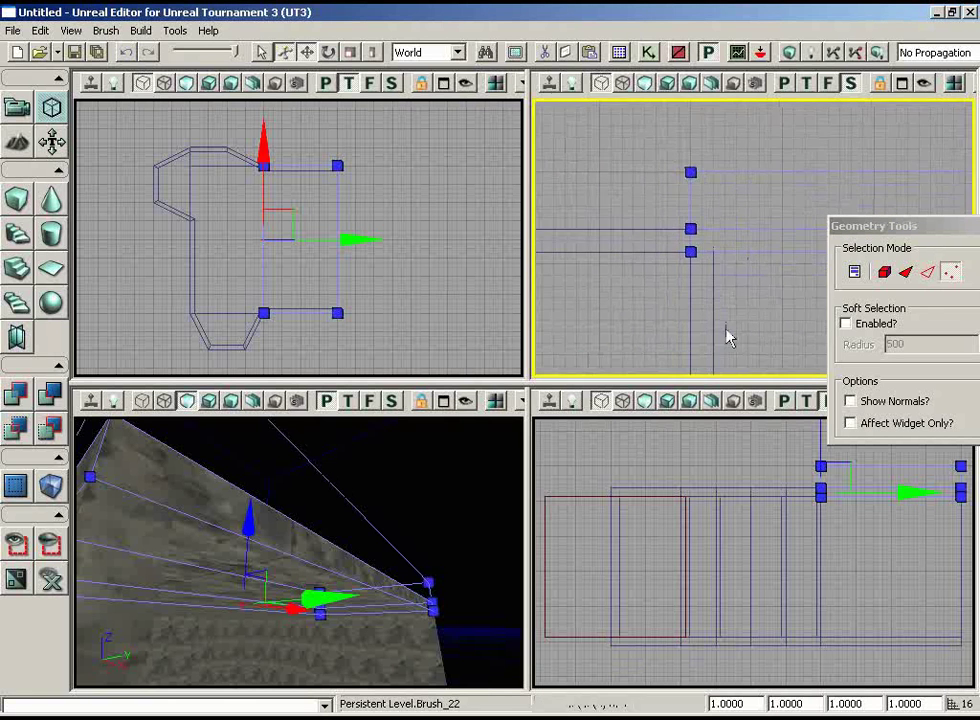
pyautogui.scroll(-3, 724, 310)
pyautogui.moveTo(722, 278); pyautogui.dragTo(920, 272)
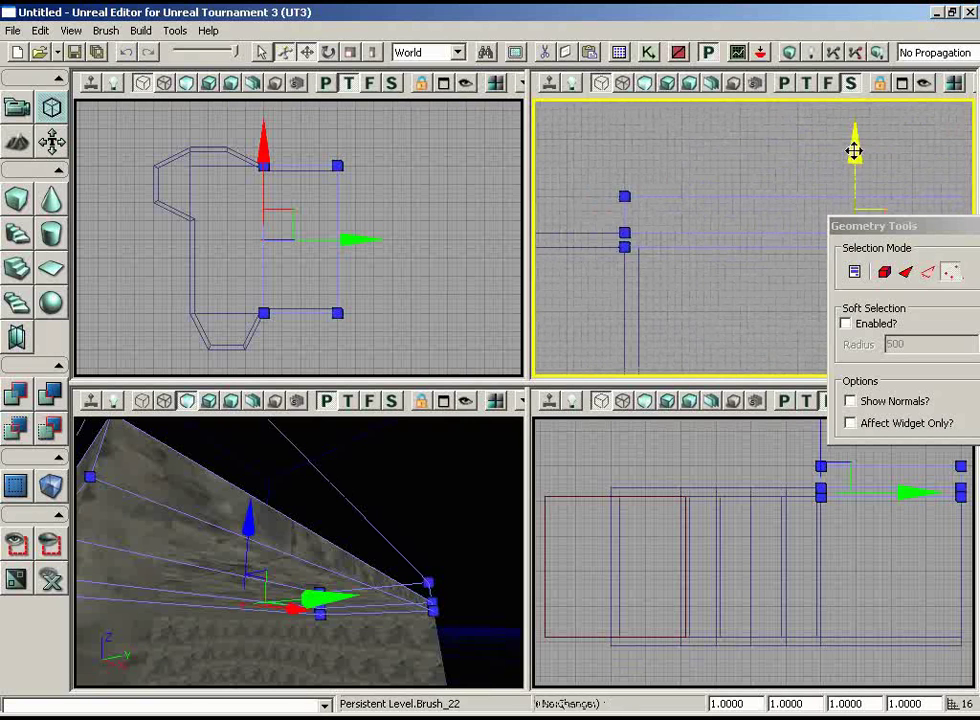
pyautogui.moveTo(853, 151); pyautogui.dragTo(852, 169)
# Step: Select the roof brush's four top vertices and raise them by one 16-unit grid step
pyautogui.moveTo(698, 311); pyautogui.dragTo(530, 297)
pyautogui.scroll(3, 692, 332)
pyautogui.scroll(-4, 774, 224)
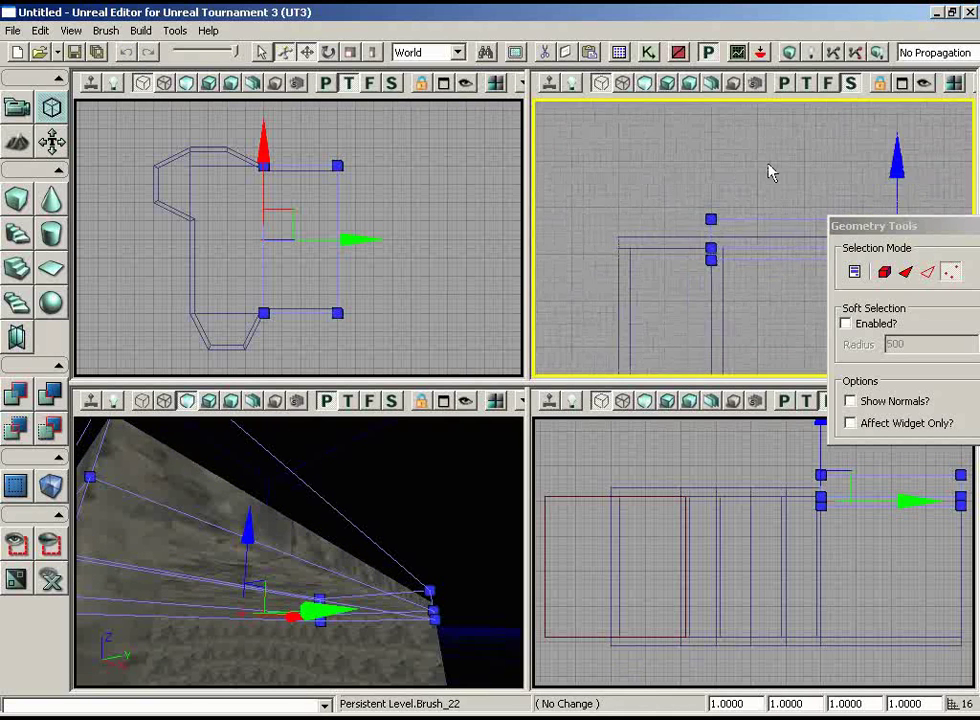
pyautogui.moveTo(769, 168); pyautogui.dragTo(964, 135)
pyautogui.scroll(-3, 964, 104)
pyautogui.scroll(1, 751, 225)
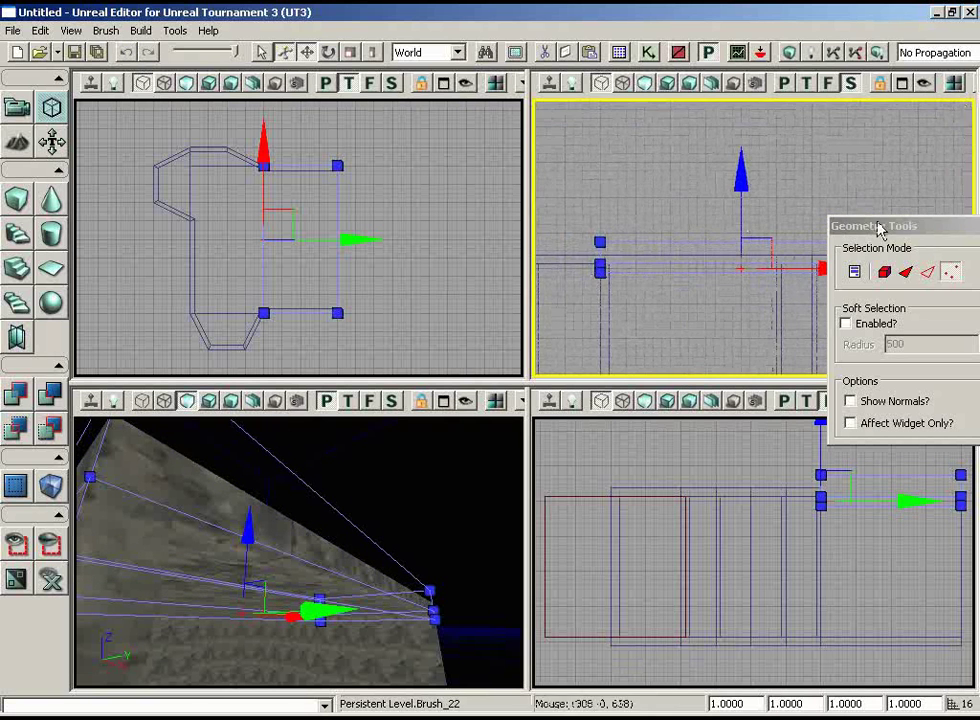
pyautogui.moveTo(879, 229); pyautogui.dragTo(661, 396)
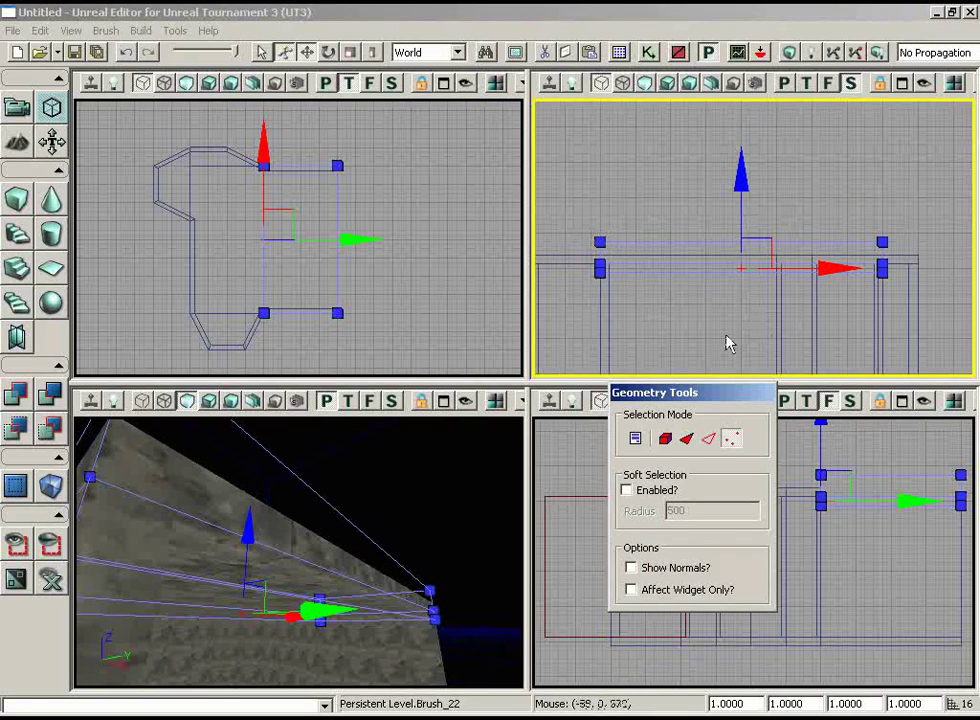
pyautogui.keyDown('ctrl'); pyautogui.keyDown('alt'); pyautogui.moveTo(588, 211); pyautogui.dragTo(901, 253); pyautogui.keyUp('alt'); pyautogui.keyUp('ctrl')
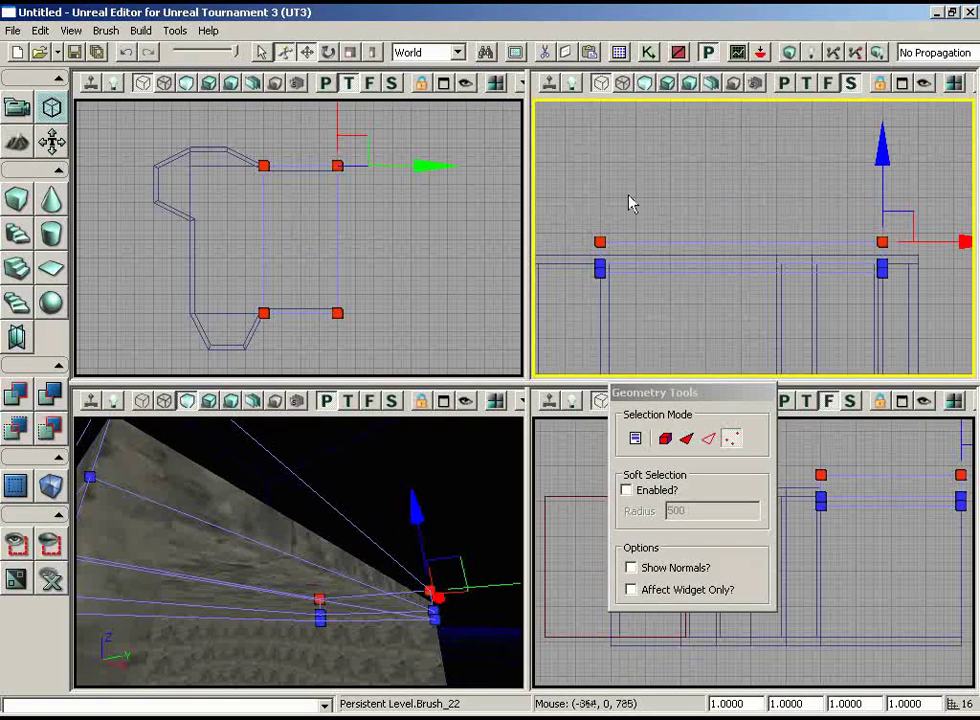
pyautogui.moveTo(878, 153); pyautogui.dragTo(876, 133)
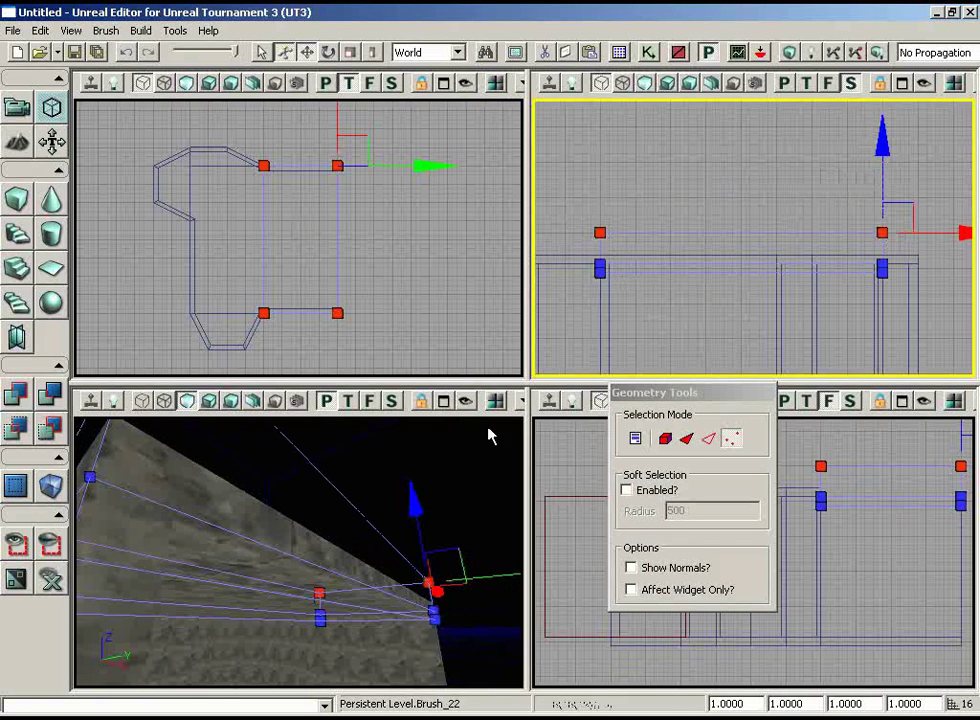
# Step: Examine how the roof brush's upper and lower vertices line up with the surrounding walls and neighbouring ceiling
pyautogui.scroll(4, 645, 297)
pyautogui.moveTo(645, 297); pyautogui.dragTo(611, 358)
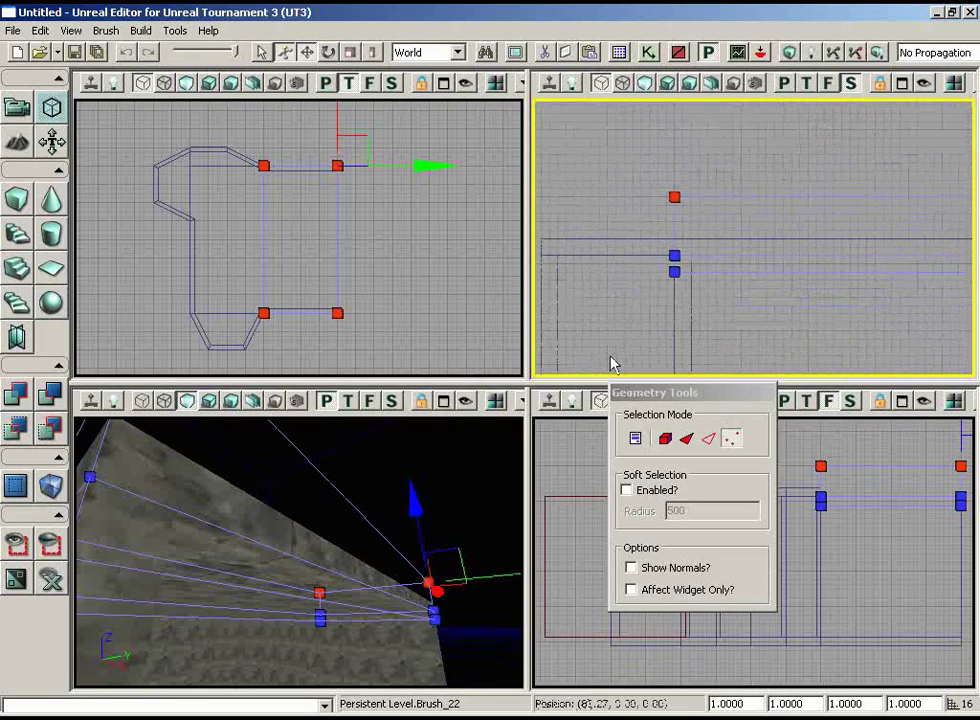
pyautogui.moveTo(718, 300); pyautogui.dragTo(741, 328)
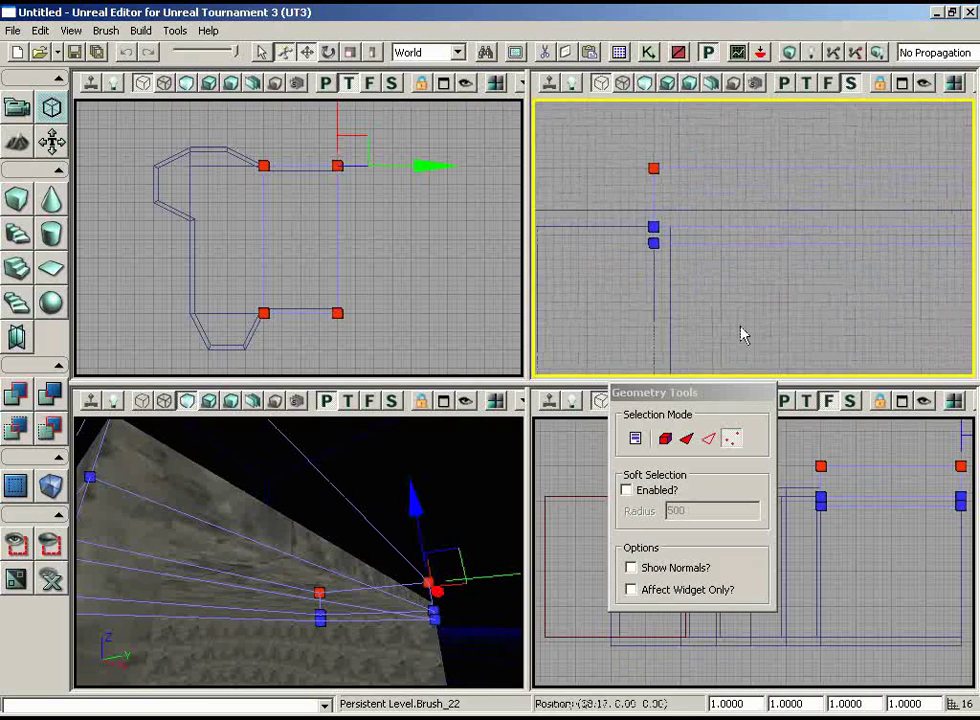
pyautogui.scroll(-1, 724, 288)
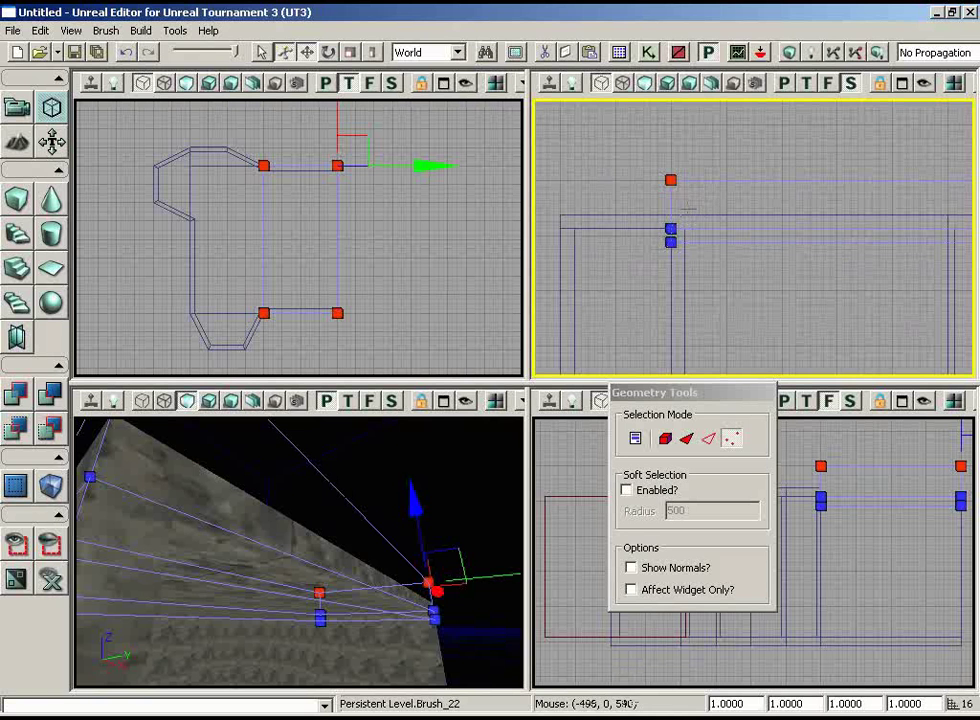
pyautogui.moveTo(735, 268); pyautogui.dragTo(731, 300)
pyautogui.scroll(-5, 726, 265)
pyautogui.moveTo(742, 222)
pyautogui.mouseDown()
pyautogui.moveTo(830, 188)
pyautogui.moveTo(722, 223)
pyautogui.moveTo(731, 227)
pyautogui.mouseUp()
pyautogui.scroll(3, 827, 230)
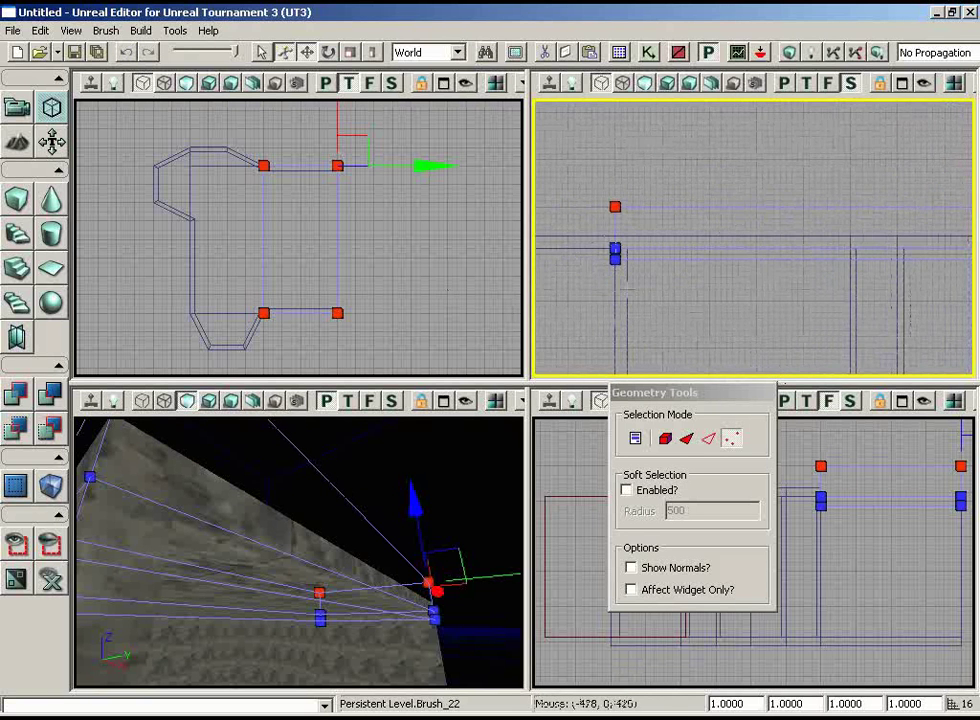
pyautogui.scroll(3, 622, 310)
pyautogui.scroll(-4, 626, 290)
pyautogui.moveTo(466, 472)
pyautogui.mouseDown(button='right')
pyautogui.moveTo(505, 487)
pyautogui.moveTo(420, 427)
pyautogui.moveTo(243, 421)
pyautogui.mouseUp(button='right')
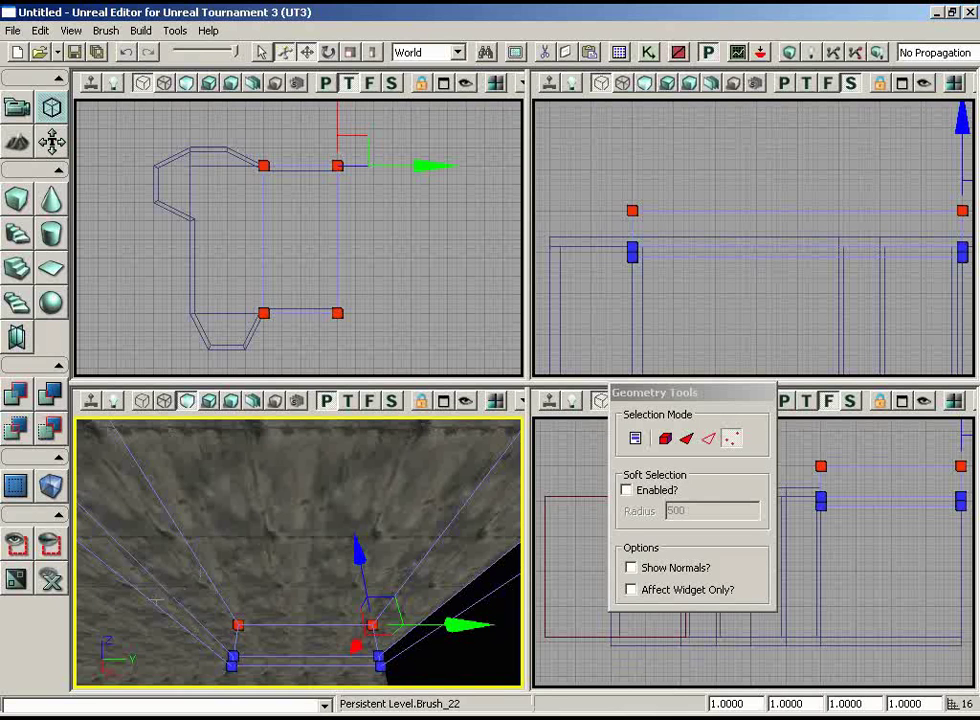
pyautogui.moveTo(185, 582); pyautogui.dragTo(214, 560)
pyautogui.moveTo(74, 511); pyautogui.dragTo(108, 548, button='right')
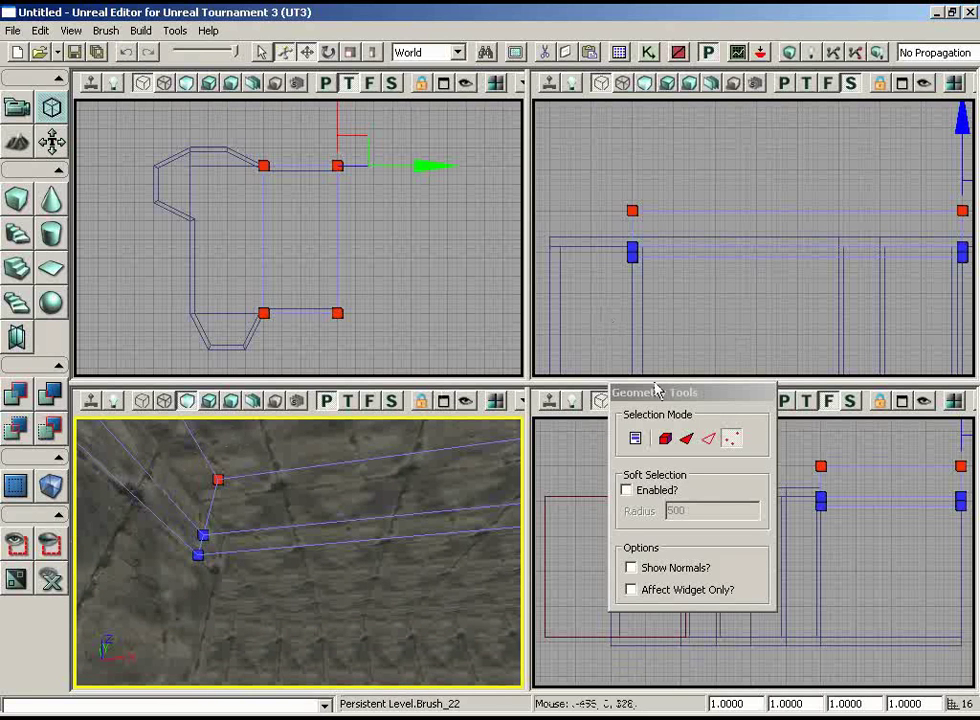
# Step: Select the roof brush's lowest vertices on its -Y side and move them 48 units inward along Y
pyautogui.moveTo(701, 396); pyautogui.dragTo(469, 396)
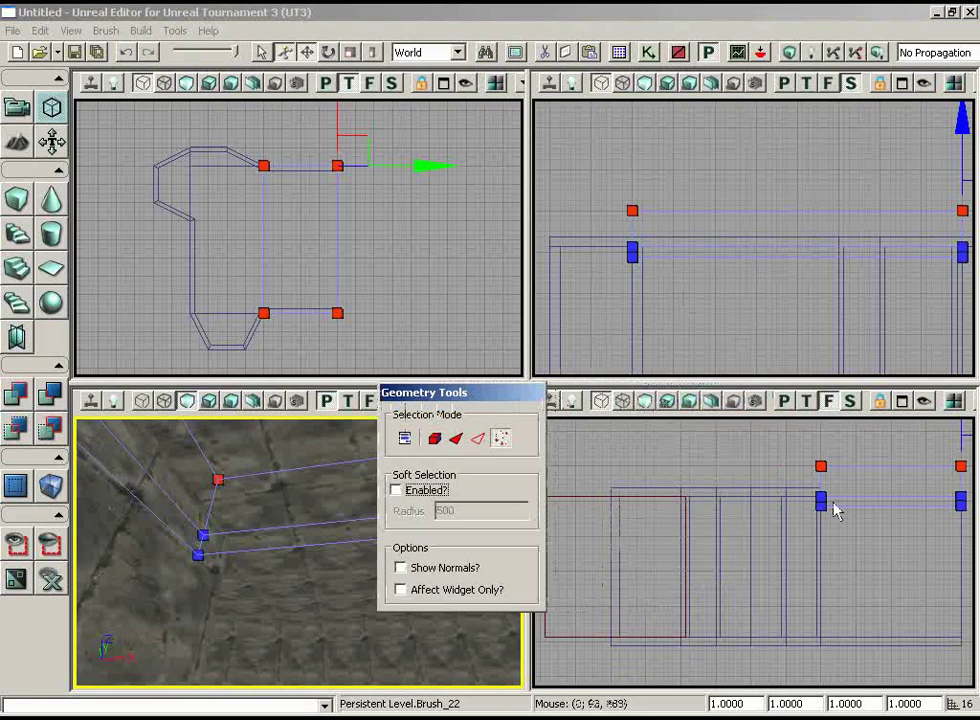
pyautogui.moveTo(872, 584)
pyautogui.mouseDown(button='right')
pyautogui.moveTo(886, 624)
pyautogui.moveTo(973, 505)
pyautogui.moveTo(947, 525)
pyautogui.moveTo(783, 463)
pyautogui.mouseUp(button='right')
pyautogui.scroll(5, 886, 620)
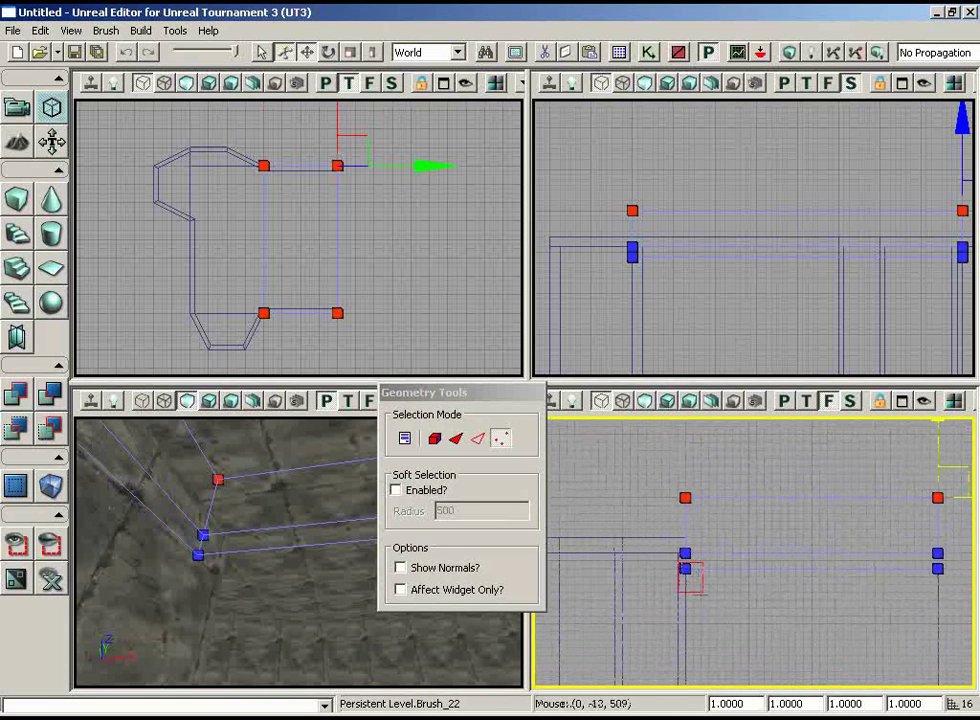
pyautogui.keyDown('ctrl'); pyautogui.keyDown('alt'); pyautogui.moveTo(704, 594); pyautogui.dragTo(679, 562); pyautogui.keyUp('alt'); pyautogui.keyUp('ctrl')
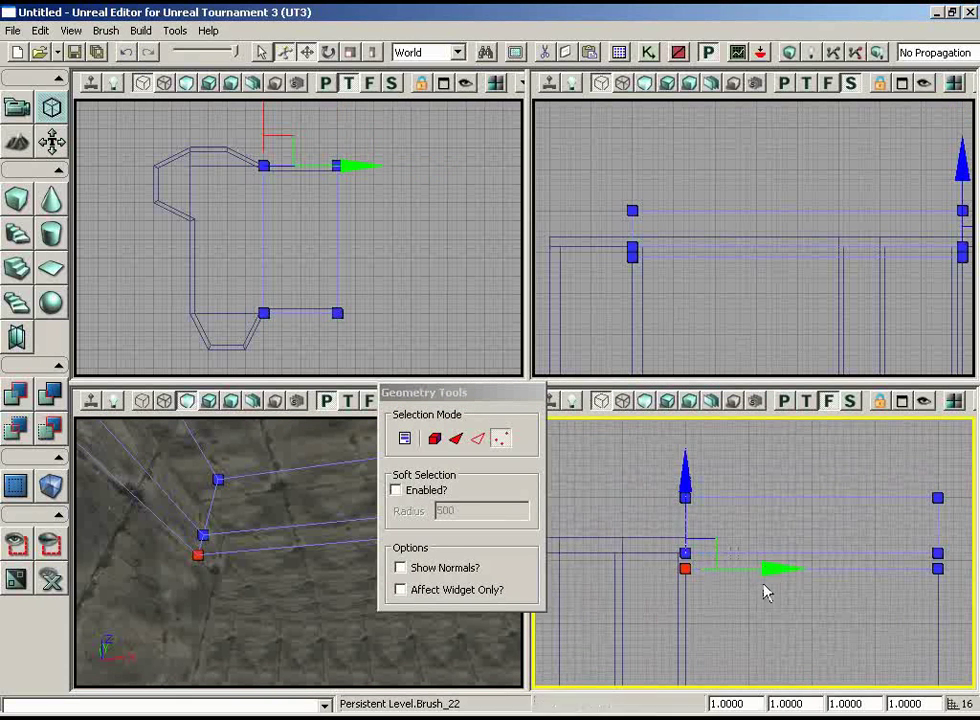
pyautogui.scroll(2, 762, 630)
pyautogui.moveTo(766, 592); pyautogui.dragTo(757, 669, button='right')
pyautogui.moveTo(752, 577); pyautogui.dragTo(772, 577)
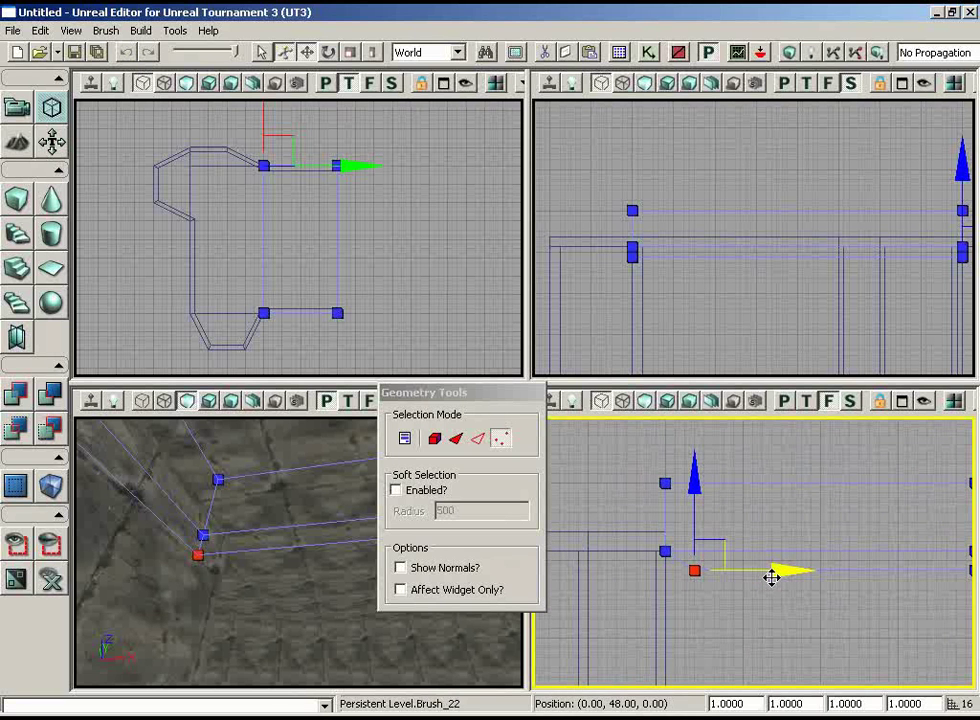
pyautogui.moveTo(700, 621); pyautogui.dragTo(675, 660, button='right')
pyautogui.scroll(3, 707, 586)
pyautogui.moveTo(800, 632); pyautogui.dragTo(781, 623, button='right')
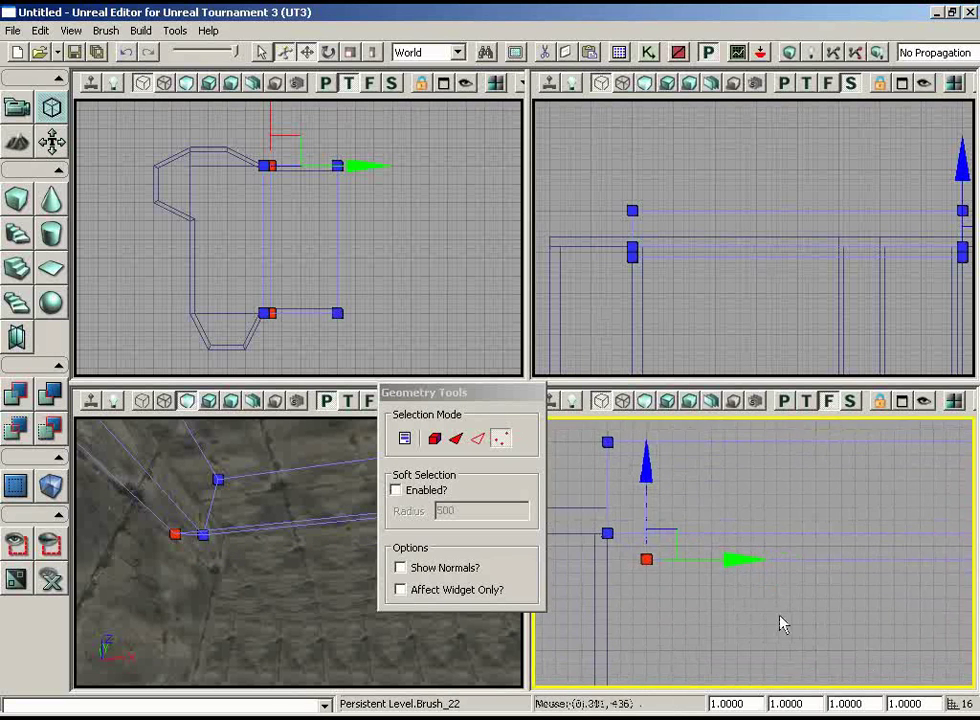
# Step: Raise the selected -Y vertices to two 16-unit grid steps below the roof brush's top vertices
pyautogui.moveTo(686, 630); pyautogui.dragTo(676, 621, button='right')
pyautogui.scroll(-4, 676, 621)
pyautogui.moveTo(672, 481); pyautogui.dragTo(670, 408)
pyautogui.scroll(4, 702, 617)
pyautogui.moveTo(702, 617); pyautogui.dragTo(725, 647, button='right')
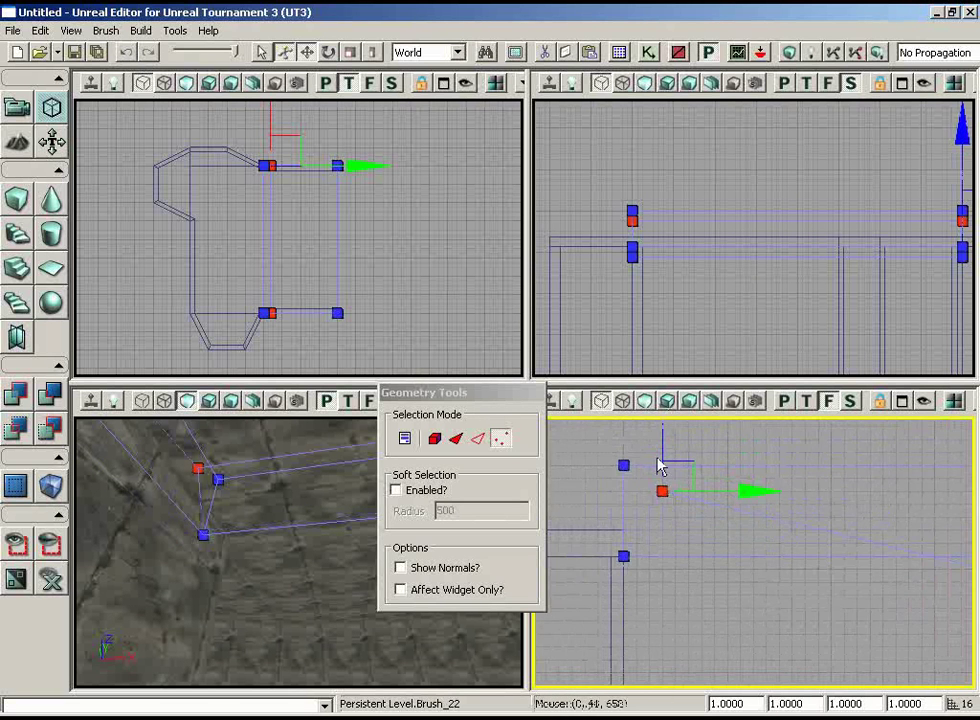
# Step: Move the lowest vertices on the +Y side two grid steps inward and up, level with the raised -Y vertices
pyautogui.scroll(-4, 692, 575)
pyautogui.moveTo(691, 553); pyautogui.dragTo(939, 555, button='right')
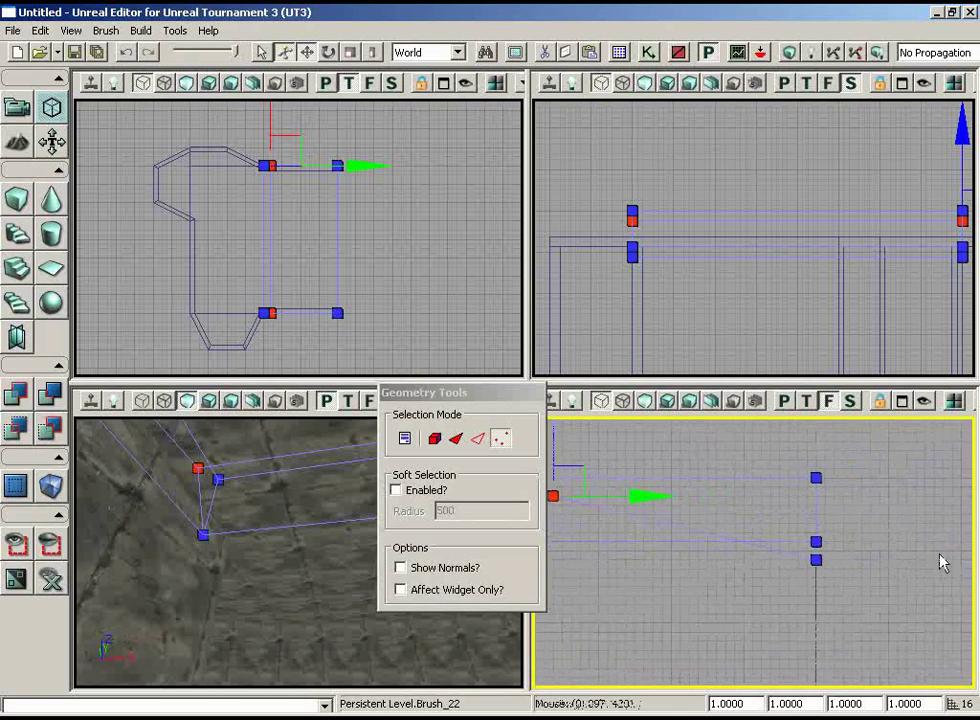
pyautogui.click(817, 560)
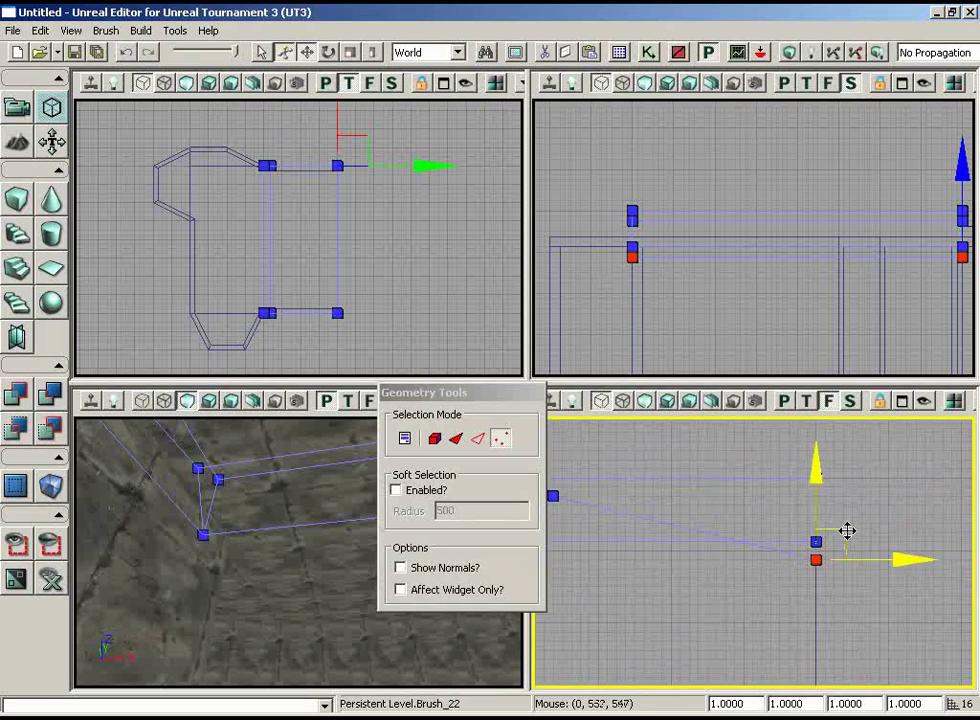
pyautogui.moveTo(847, 531); pyautogui.dragTo(807, 424)
# Step: Move the raised -Y vertices outward by one 16-unit grid step so their inset matches the +Y side
pyautogui.moveTo(792, 624); pyautogui.dragTo(533, 603, button='right')
pyautogui.scroll(1, 533, 603)
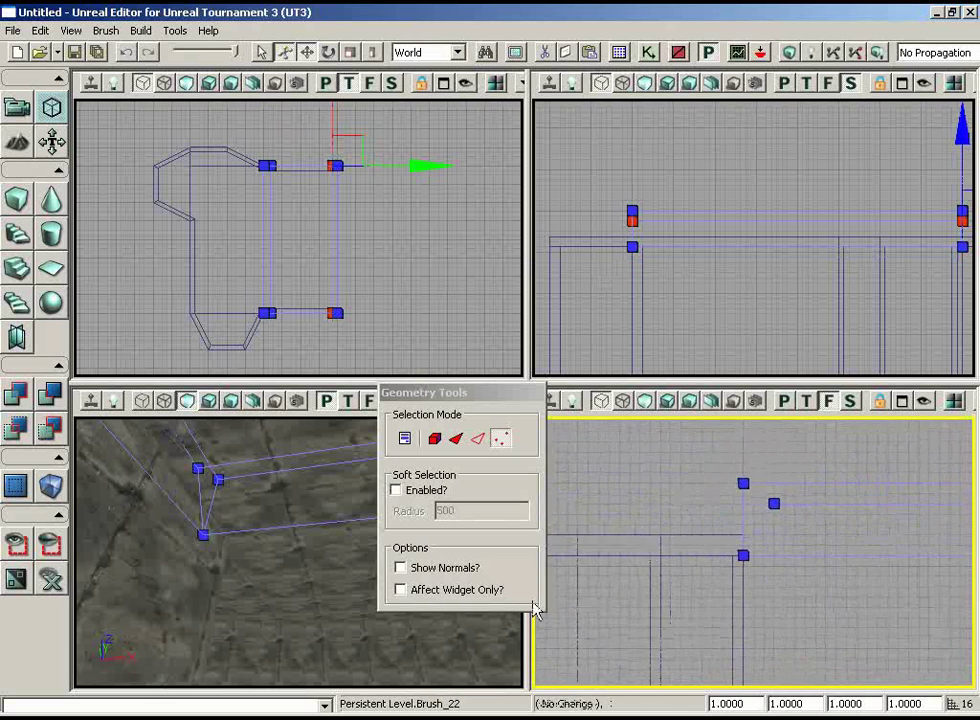
pyautogui.scroll(1, 533, 603)
pyautogui.click(775, 500)
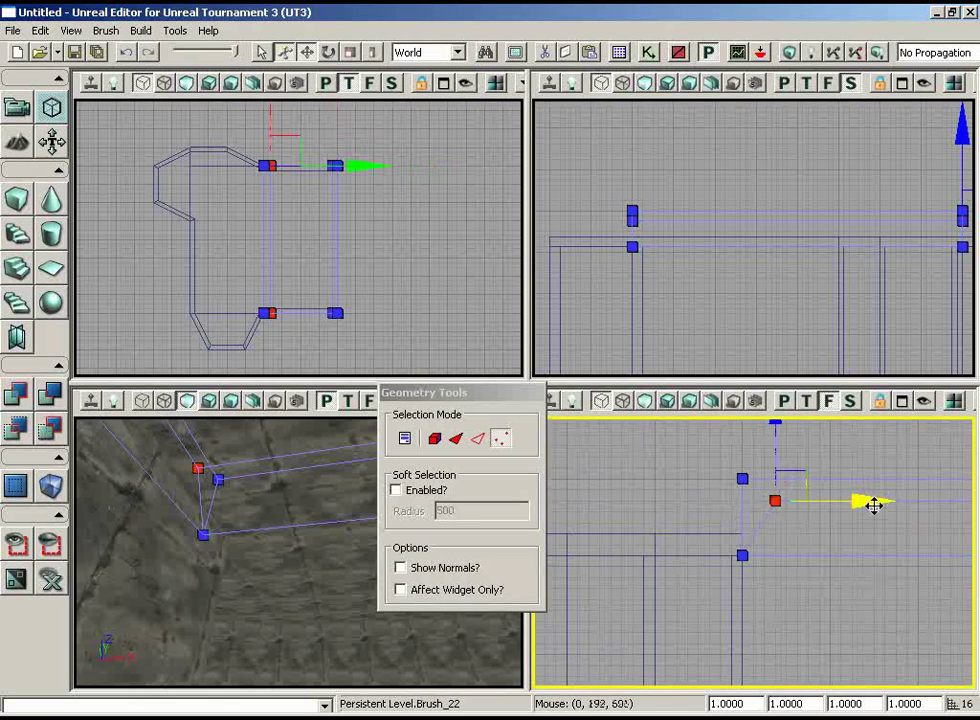
pyautogui.moveTo(860, 498); pyautogui.dragTo(848, 499)
pyautogui.scroll(3, 807, 599)
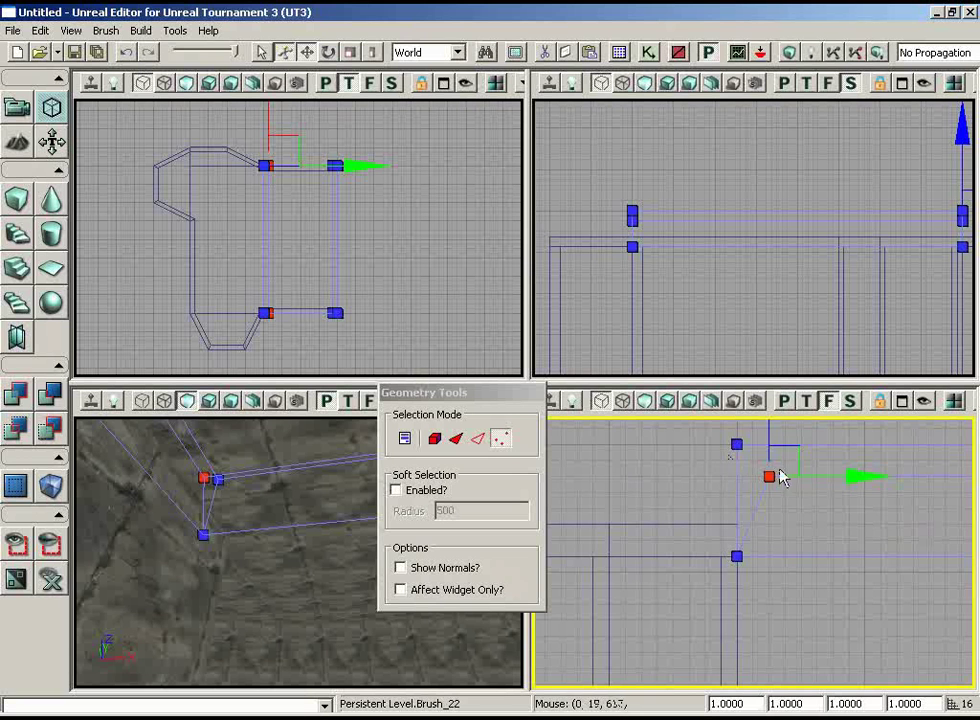
pyautogui.scroll(-4, 850, 506)
pyautogui.moveTo(832, 490)
pyautogui.mouseDown()
pyautogui.moveTo(829, 503)
pyautogui.moveTo(973, 486)
pyautogui.moveTo(732, 488)
pyautogui.mouseUp()
pyautogui.scroll(1, 969, 508)
pyautogui.scroll(-3, 964, 466)
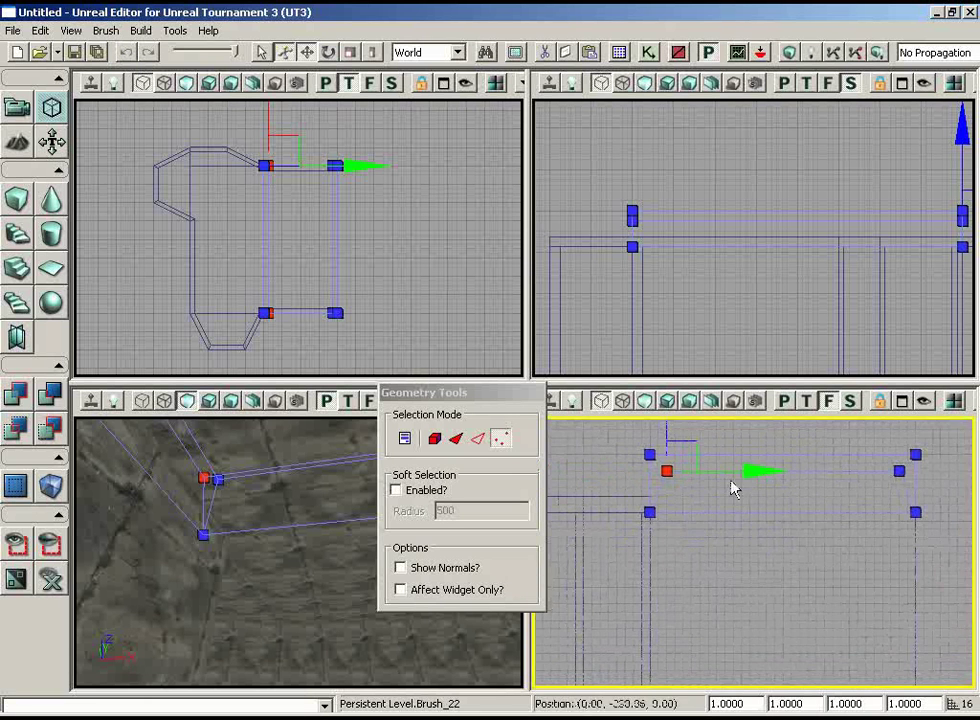
pyautogui.moveTo(243, 593); pyautogui.dragTo(227, 583)
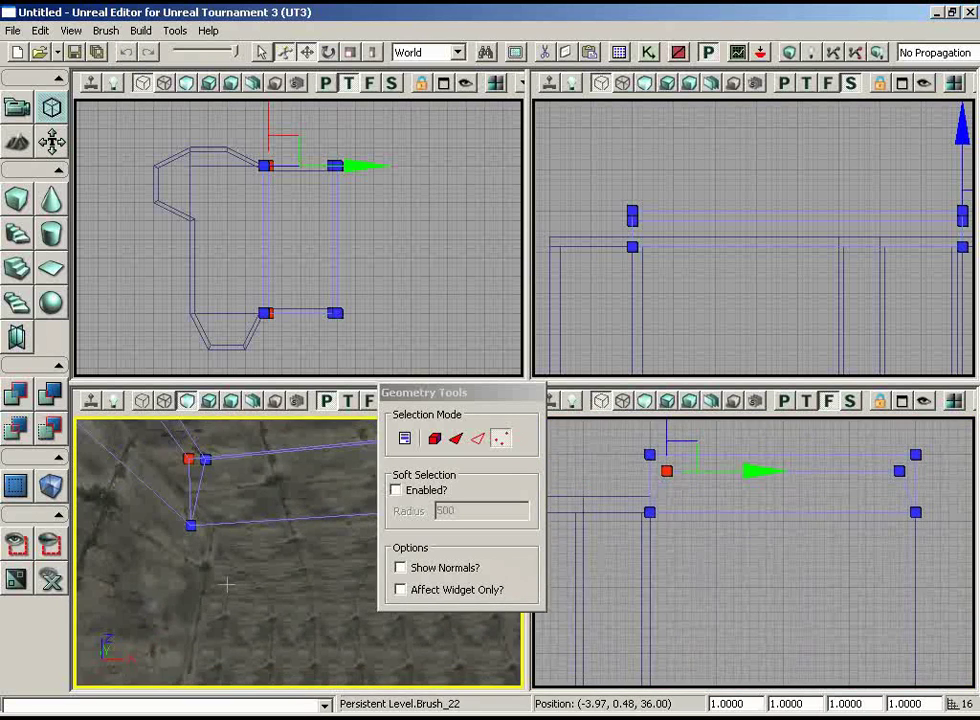
# Step: Select the inner vertices at the roof brush's +X end and move them inward along X by about an eighth of its length
pyautogui.moveTo(450, 394); pyautogui.dragTo(496, 404)
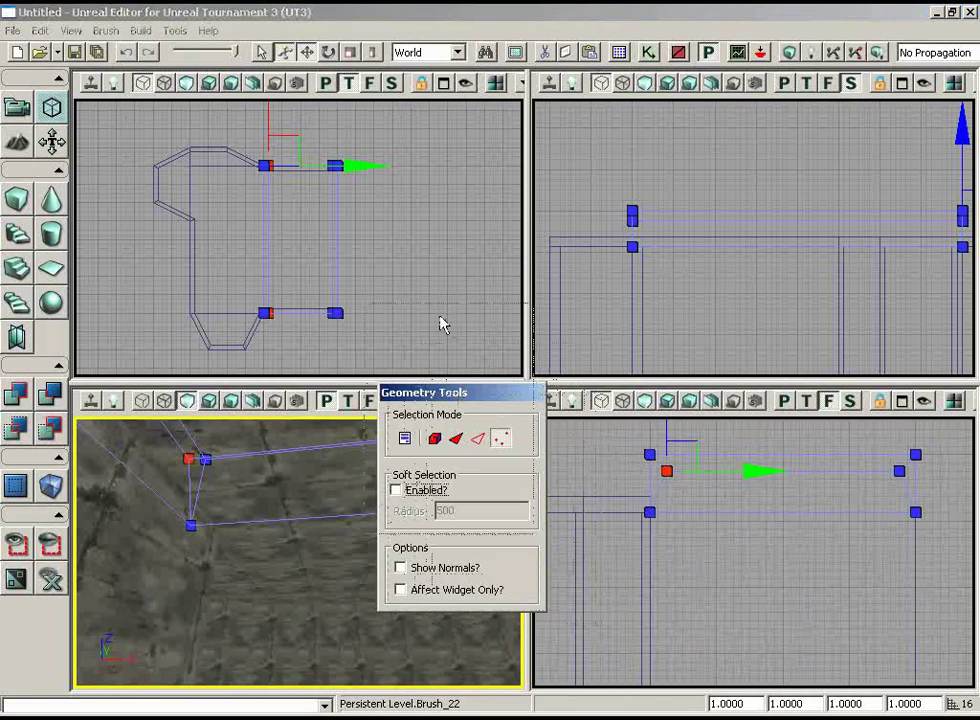
pyautogui.moveTo(440, 317); pyautogui.dragTo(389, 263)
pyautogui.moveTo(756, 320)
pyautogui.mouseDown()
pyautogui.moveTo(840, 269)
pyautogui.moveTo(715, 219)
pyautogui.moveTo(715, 241)
pyautogui.moveTo(712, 219)
pyautogui.moveTo(742, 243)
pyautogui.moveTo(586, 217)
pyautogui.moveTo(716, 217)
pyautogui.mouseUp()
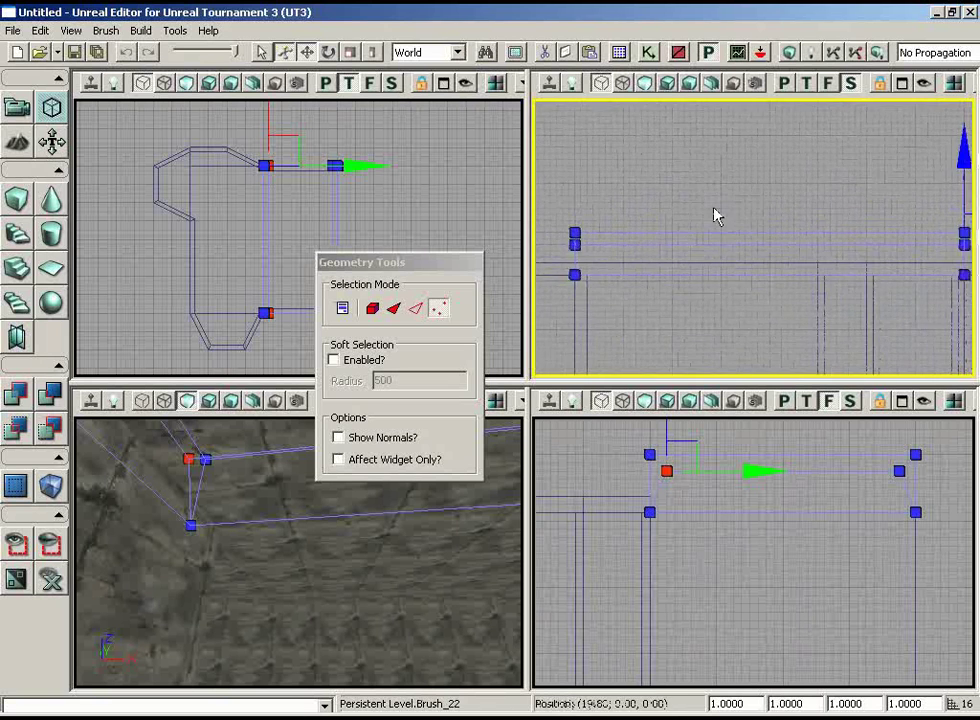
pyautogui.scroll(-3, 714, 190)
pyautogui.moveTo(714, 160)
pyautogui.mouseDown()
pyautogui.moveTo(706, 139)
pyautogui.moveTo(533, 164)
pyautogui.moveTo(979, 174)
pyautogui.mouseUp()
pyautogui.scroll(3, 676, 150)
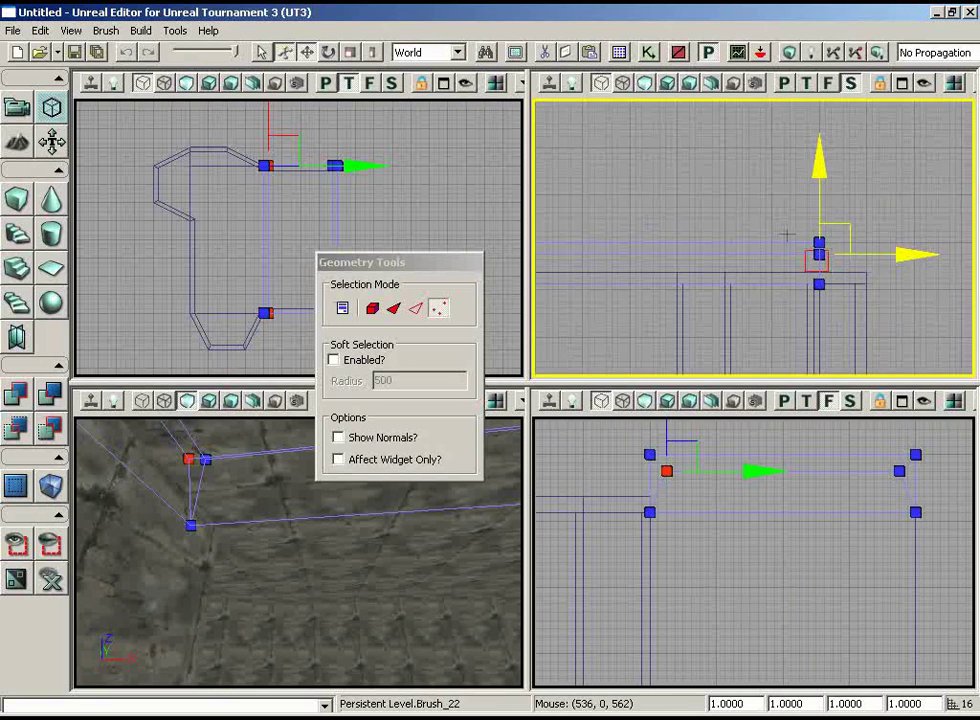
pyautogui.keyDown('ctrl'); pyautogui.keyDown('alt'); pyautogui.moveTo(787, 235); pyautogui.dragTo(787, 328); pyautogui.keyUp('alt'); pyautogui.keyUp('ctrl')
pyautogui.scroll(2, 845, 314)
pyautogui.scroll(-3, 836, 340)
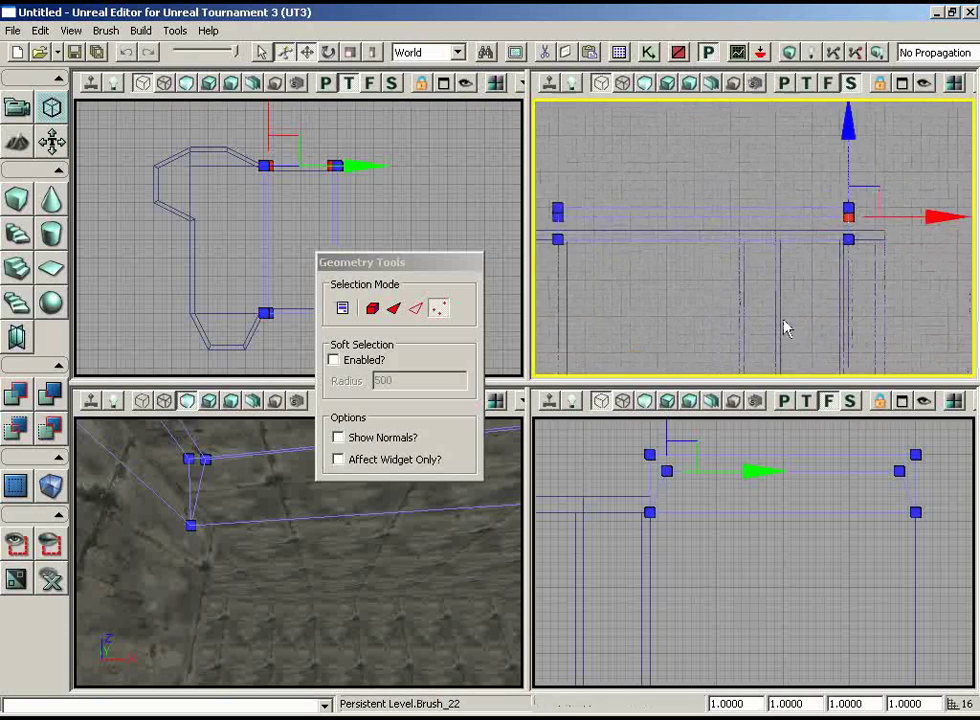
pyautogui.scroll(-4, 707, 256)
pyautogui.moveTo(707, 256); pyautogui.dragTo(689, 241)
pyautogui.scroll(3, 689, 241)
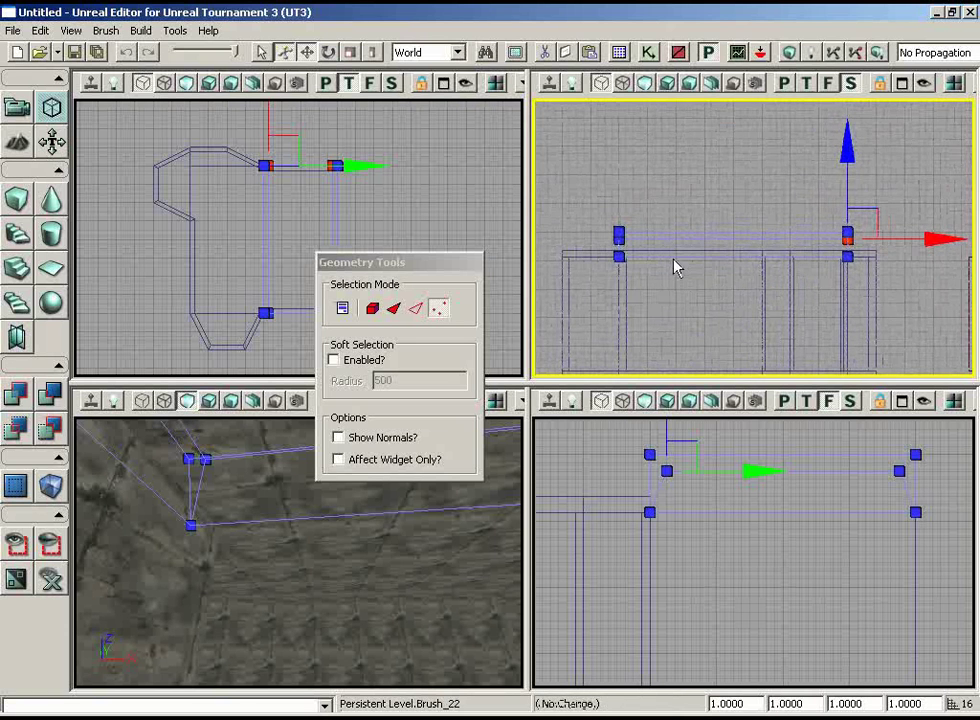
pyautogui.moveTo(930, 242); pyautogui.dragTo(886, 242)
pyautogui.scroll(6, 879, 357)
pyautogui.moveTo(879, 357); pyautogui.dragTo(919, 375)
pyautogui.scroll(3, 945, 368)
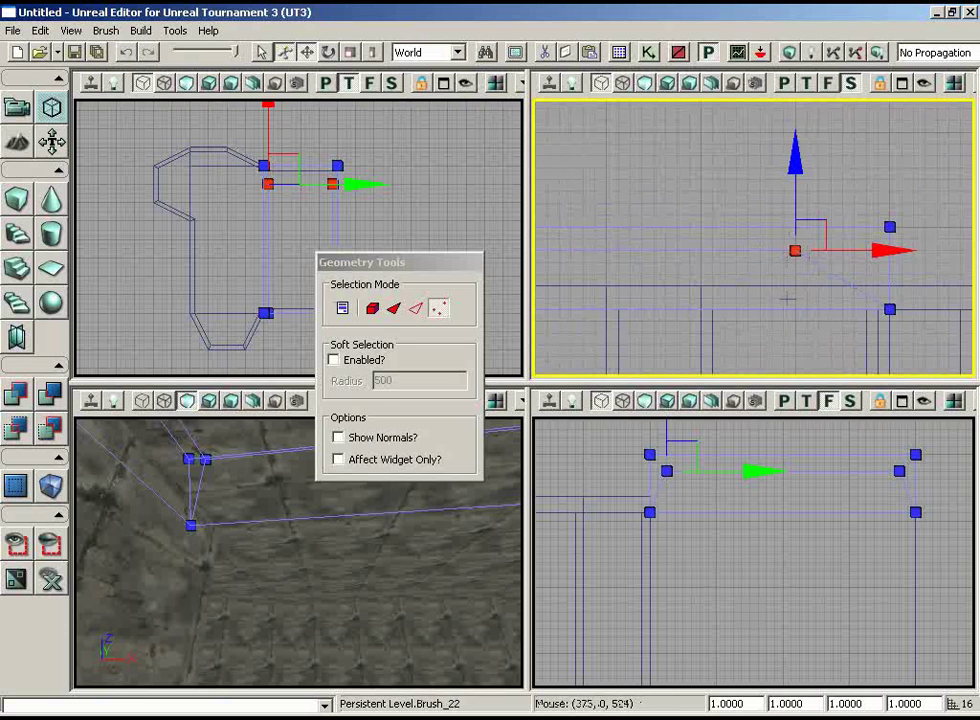
# Step: Move the +X inner vertices further inward, to about a quarter of the roof brush's length from its end
pyautogui.moveTo(775, 322); pyautogui.dragTo(763, 303)
pyautogui.scroll(-2, 763, 303)
pyautogui.moveTo(818, 240); pyautogui.dragTo(712, 233)
pyautogui.moveTo(811, 335); pyautogui.dragTo(813, 314)
pyautogui.scroll(-2, 813, 314)
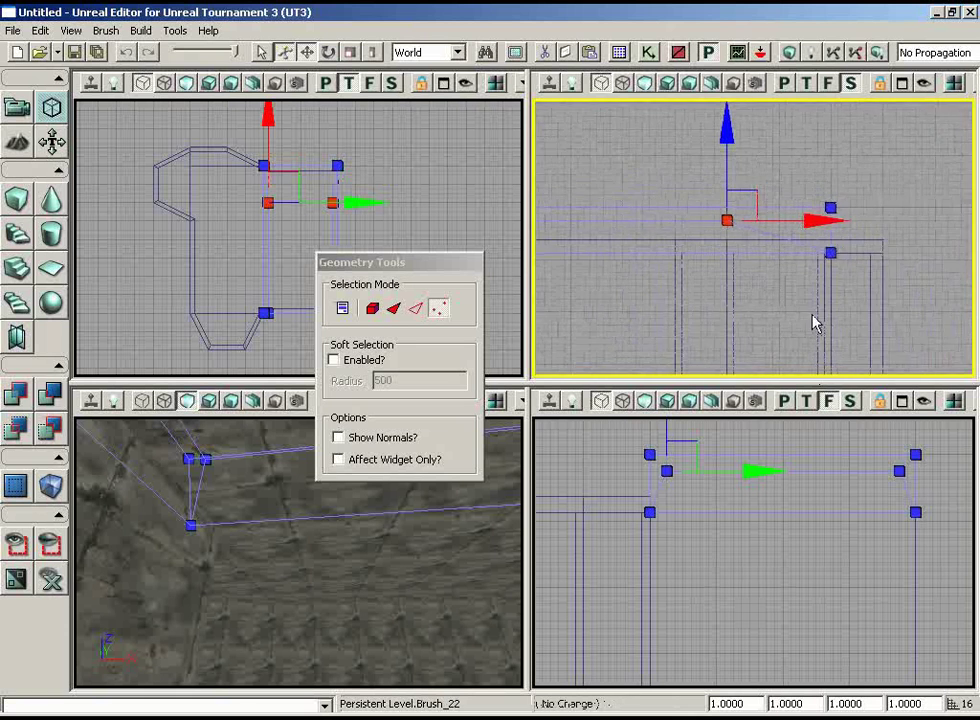
# Step: Select the inner vertices at the -X end and move them inward by about a quarter of the roof brush's length
pyautogui.scroll(2, 813, 314)
pyautogui.moveTo(808, 362)
pyautogui.mouseDown()
pyautogui.moveTo(791, 380)
pyautogui.moveTo(720, 296)
pyautogui.moveTo(603, 243)
pyautogui.moveTo(629, 248)
pyautogui.mouseUp()
pyautogui.keyDown('ctrl'); pyautogui.keyDown('alt'); pyautogui.moveTo(662, 206); pyautogui.dragTo(705, 222); pyautogui.keyUp('alt'); pyautogui.keyUp('ctrl')
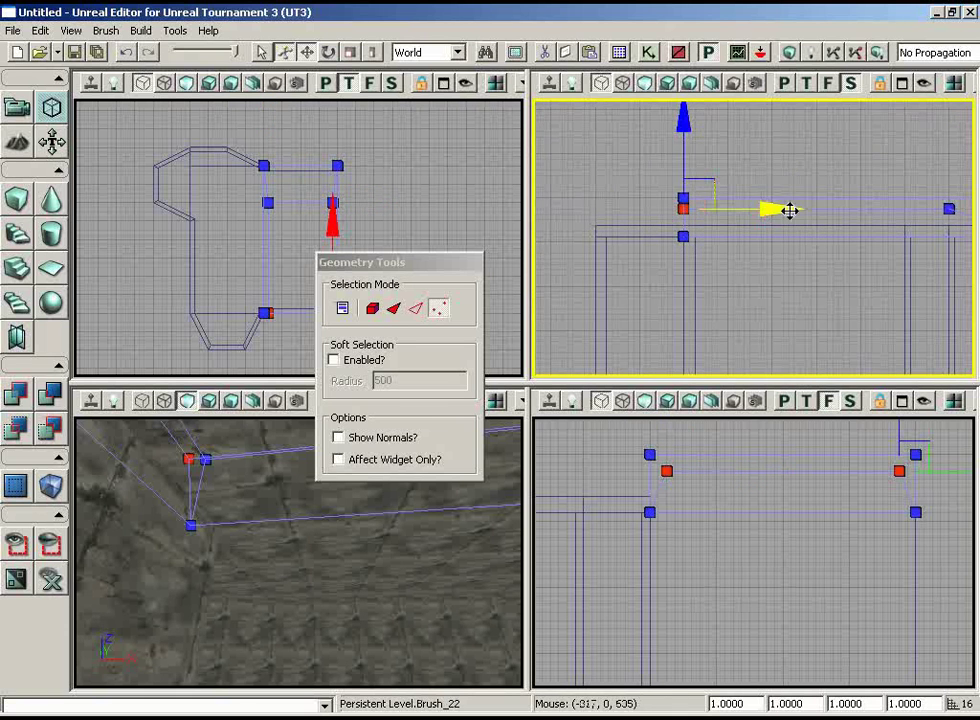
pyautogui.moveTo(812, 212); pyautogui.dragTo(904, 212)
pyautogui.moveTo(772, 284); pyautogui.dragTo(882, 302)
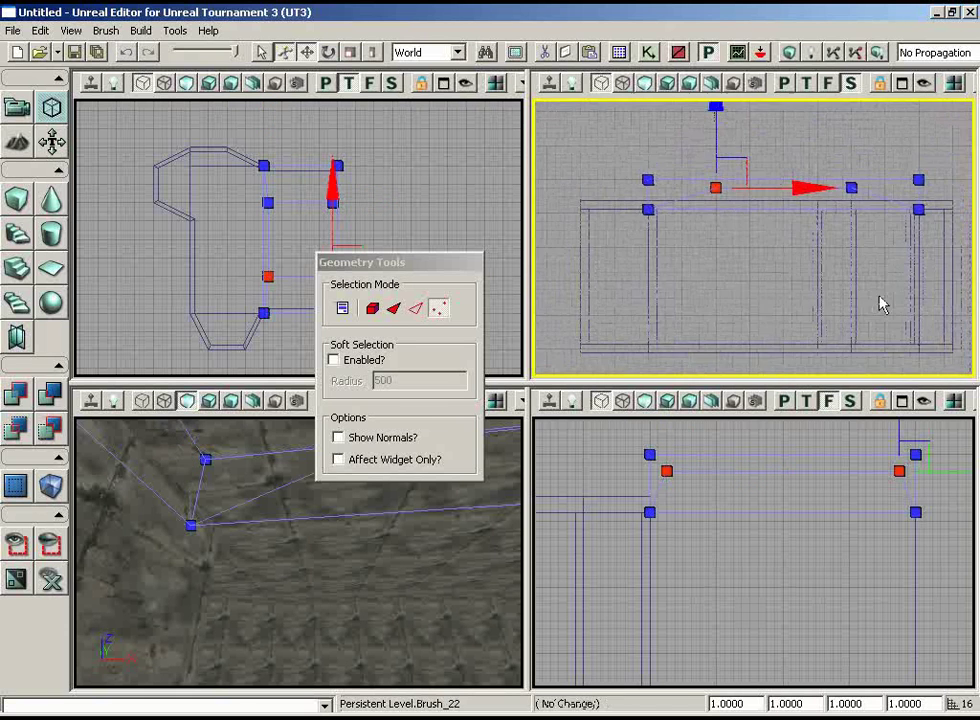
pyautogui.moveTo(700, 236); pyautogui.dragTo(636, 194)
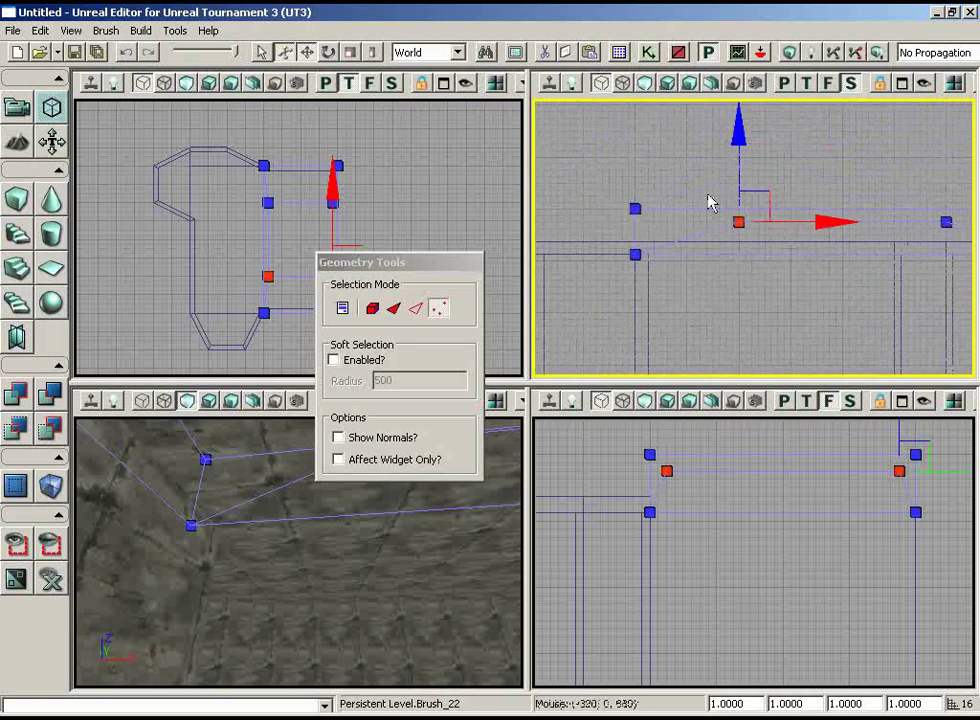
pyautogui.moveTo(794, 221)
pyautogui.mouseDown()
pyautogui.moveTo(728, 221)
pyautogui.moveTo(794, 221)
pyautogui.mouseUp()
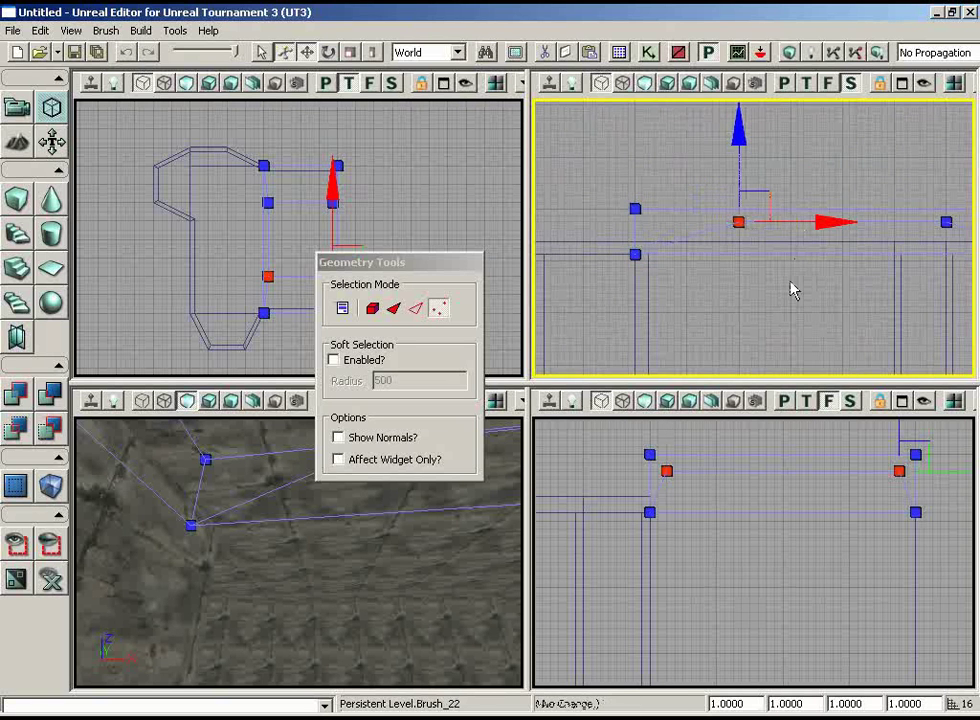
pyautogui.moveTo(790, 281); pyautogui.dragTo(660, 208)
pyautogui.moveTo(702, 268); pyautogui.dragTo(679, 344)
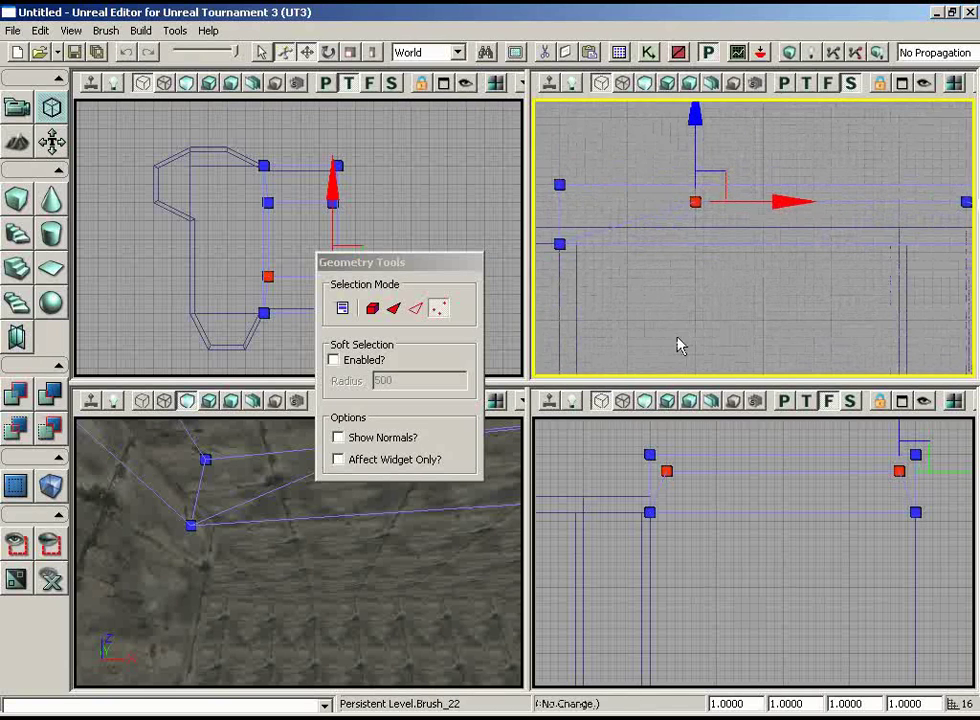
# Step: Build the level geometry, close the Map Check report, and view the reshaped roof brush in perspective
pyautogui.click(791, 54)
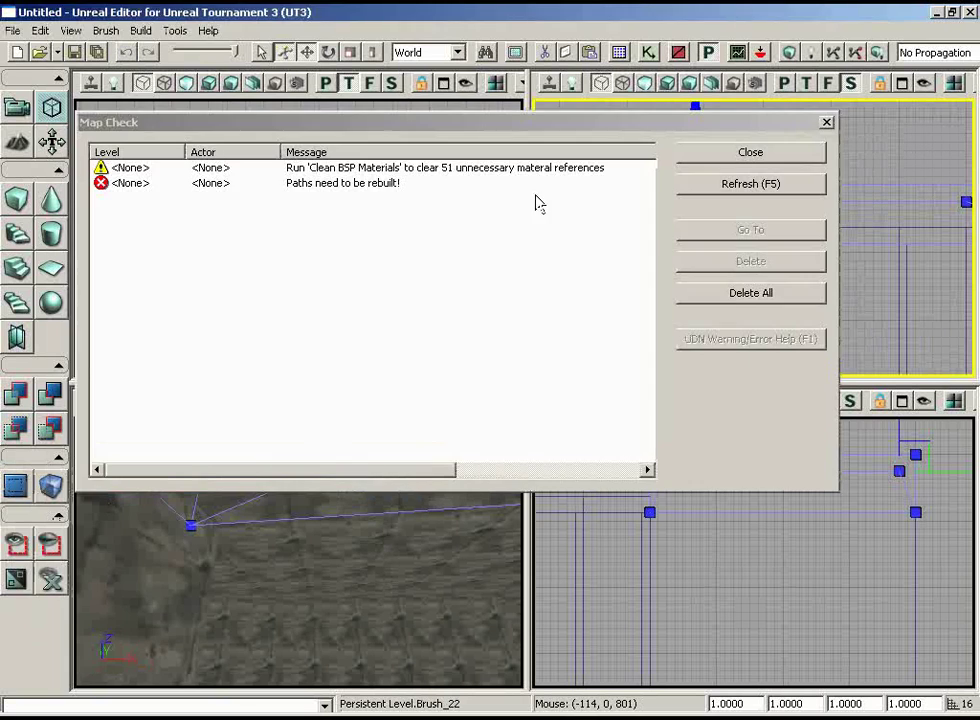
pyautogui.click(726, 150)
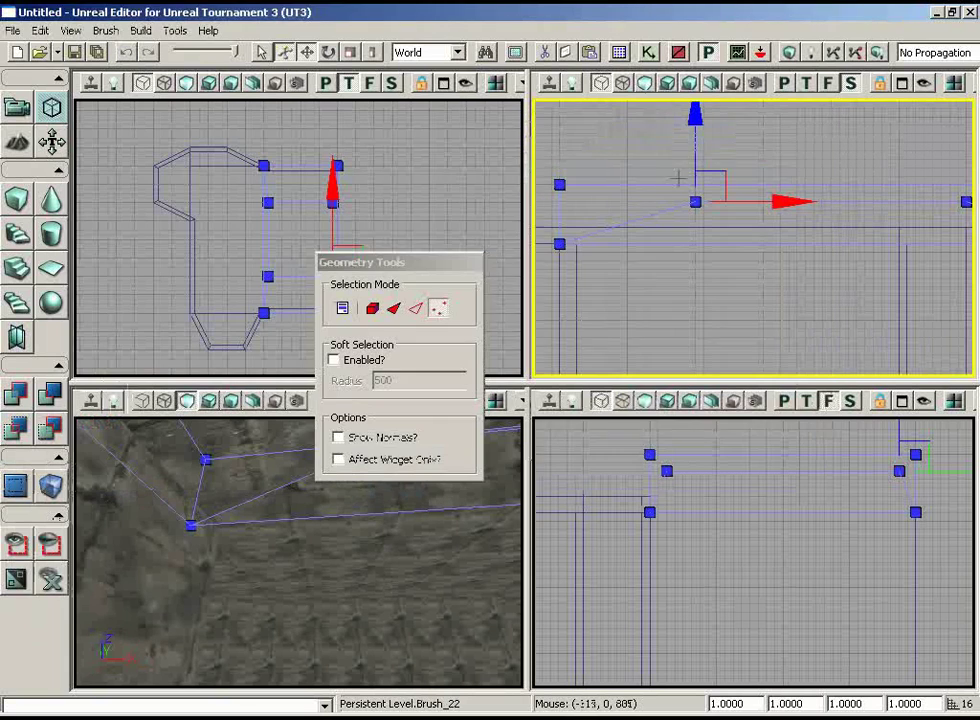
pyautogui.click(413, 272)
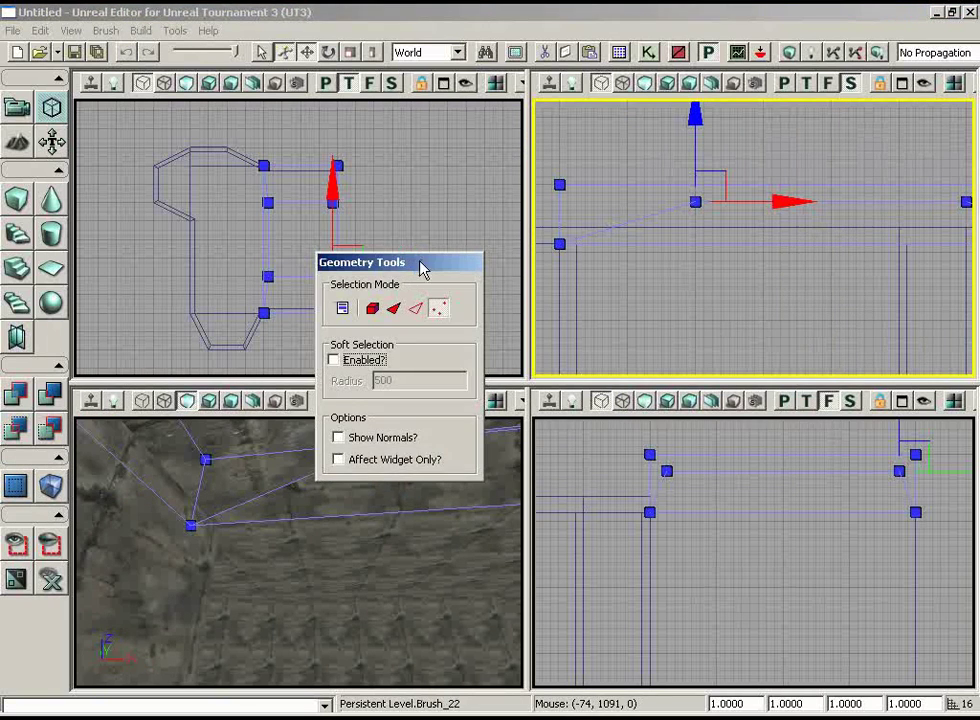
pyautogui.moveTo(419, 261); pyautogui.dragTo(845, 231)
pyautogui.moveTo(370, 547)
pyautogui.mouseDown(button='right')
pyautogui.moveTo(449, 457)
pyautogui.moveTo(440, 440)
pyautogui.moveTo(310, 622)
pyautogui.moveTo(161, 549)
pyautogui.moveTo(94, 688)
pyautogui.moveTo(153, 543)
pyautogui.moveTo(124, 539)
pyautogui.moveTo(125, 477)
pyautogui.moveTo(371, 541)
pyautogui.mouseUp(button='right')
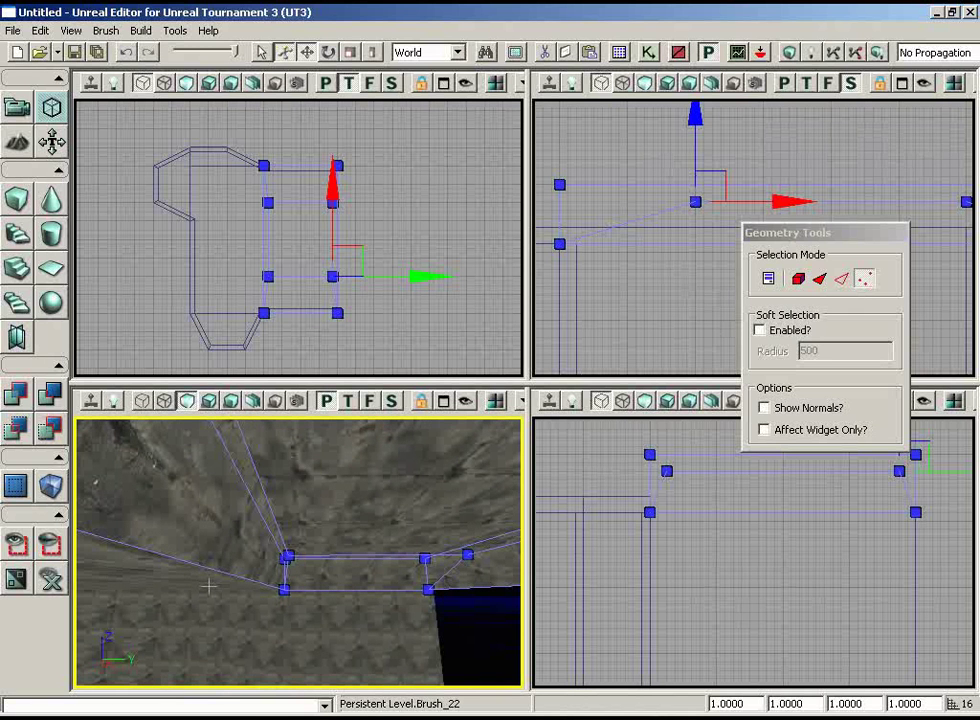
# Step: Select the inner vertices at the -X end and move them back outward close to the roof brush's end
pyautogui.click(785, 244)
pyautogui.moveTo(323, 258); pyautogui.dragTo(264, 233)
pyautogui.moveTo(623, 266); pyautogui.dragTo(537, 204, button='right')
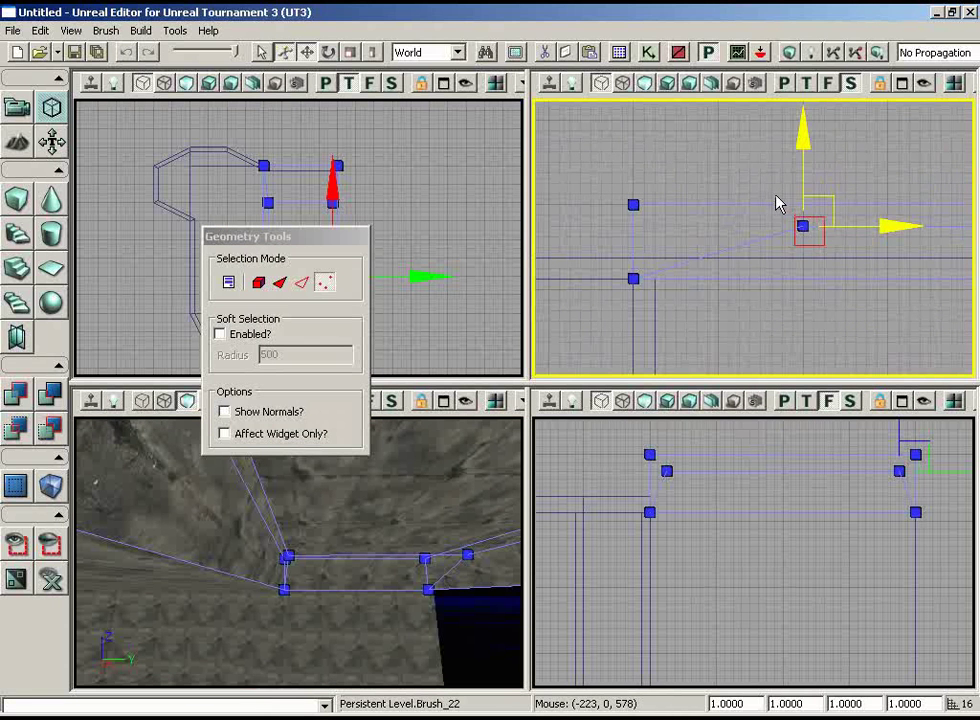
pyautogui.moveTo(881, 233); pyautogui.dragTo(634, 228)
# Step: Select the inner vertices at the +X end and place them two 16-unit grid steps inside the roof brush's end
pyautogui.moveTo(878, 284)
pyautogui.mouseDown(button='right')
pyautogui.moveTo(879, 302)
pyautogui.moveTo(608, 315)
pyautogui.moveTo(597, 273)
pyautogui.moveTo(979, 271)
pyautogui.mouseUp(button='right')
pyautogui.click(813, 208)
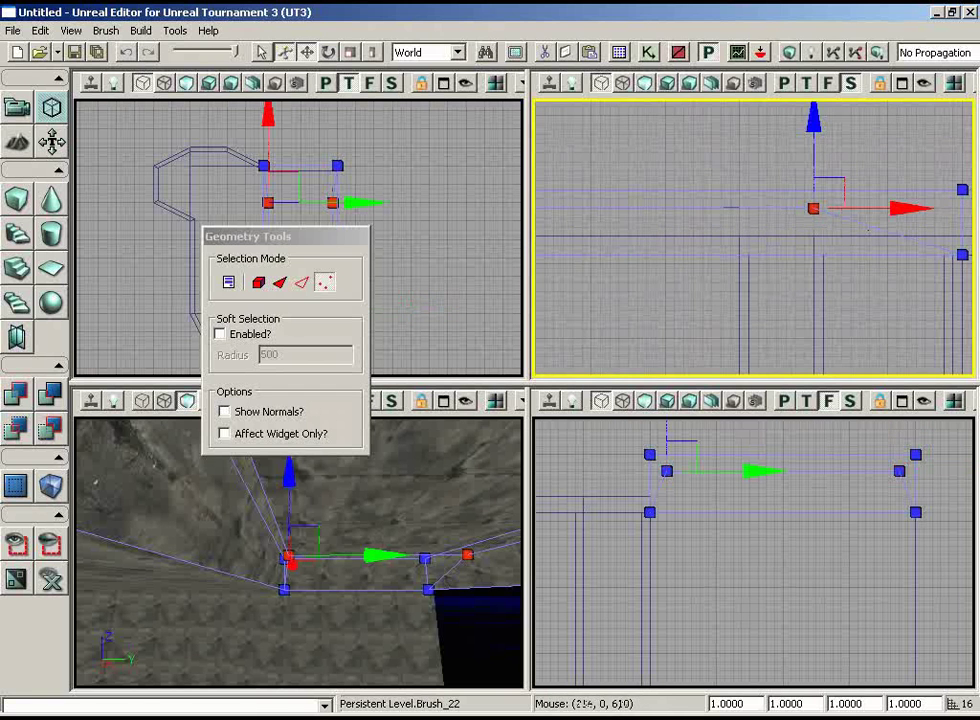
pyautogui.moveTo(899, 274); pyautogui.dragTo(978, 257, button='right')
pyautogui.moveTo(806, 240); pyautogui.dragTo(800, 253, button='right')
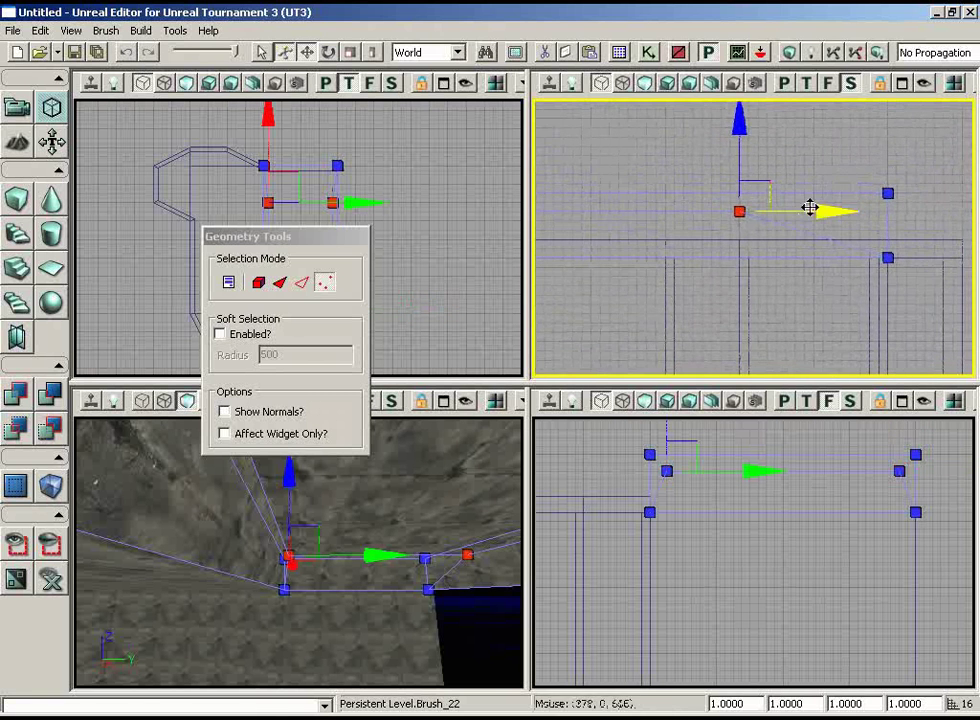
pyautogui.moveTo(810, 208); pyautogui.dragTo(962, 204)
pyautogui.moveTo(882, 232); pyautogui.dragTo(970, 228, button='right')
pyautogui.scroll(3, 930, 235)
pyautogui.scroll(-2, 930, 240)
# Step: Move the roof brush's inner vertices on the -Y and +Y sides inward by about a quarter of the brush's width each
pyautogui.moveTo(762, 540); pyautogui.dragTo(841, 553, button='right')
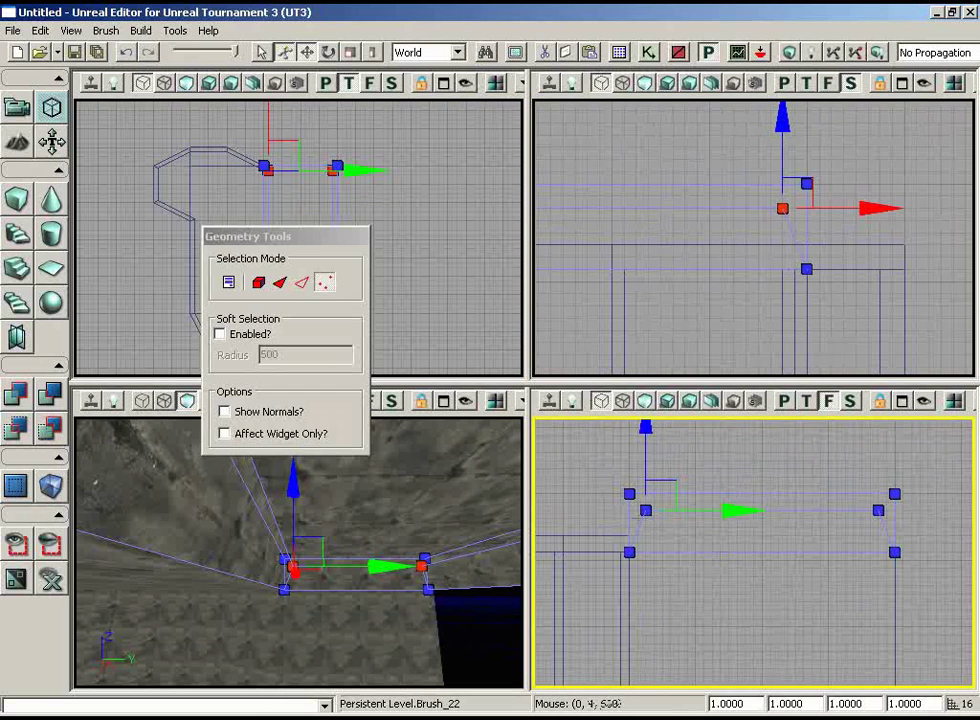
pyautogui.click(724, 494)
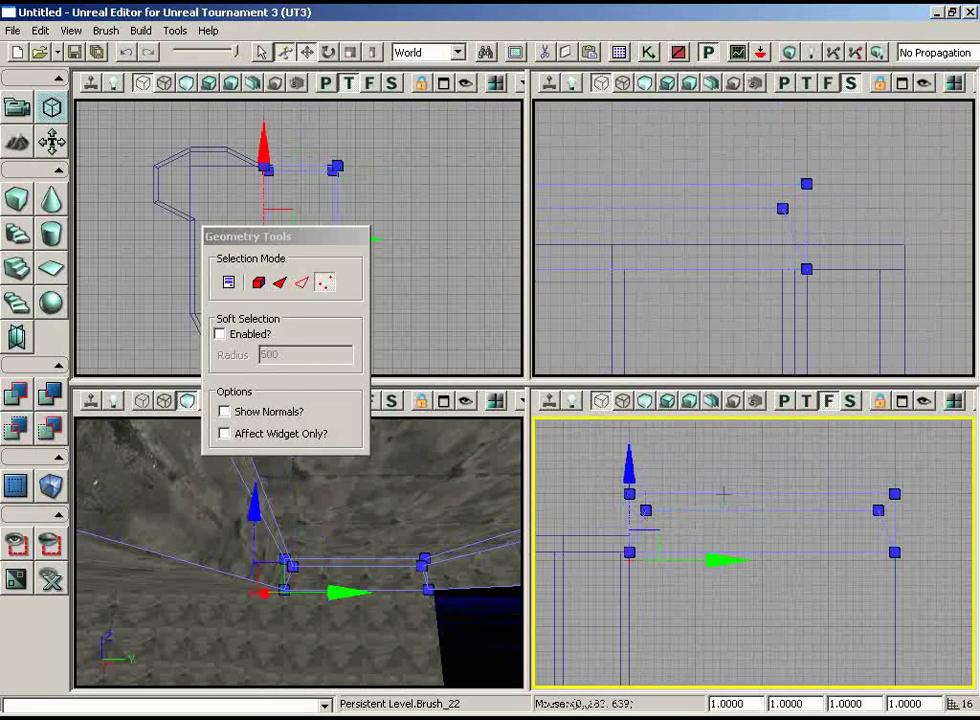
pyautogui.keyDown('ctrl'); pyautogui.keyDown('alt'); pyautogui.moveTo(665, 521); pyautogui.dragTo(643, 497); pyautogui.keyUp('alt'); pyautogui.keyUp('ctrl')
pyautogui.click(645, 510)
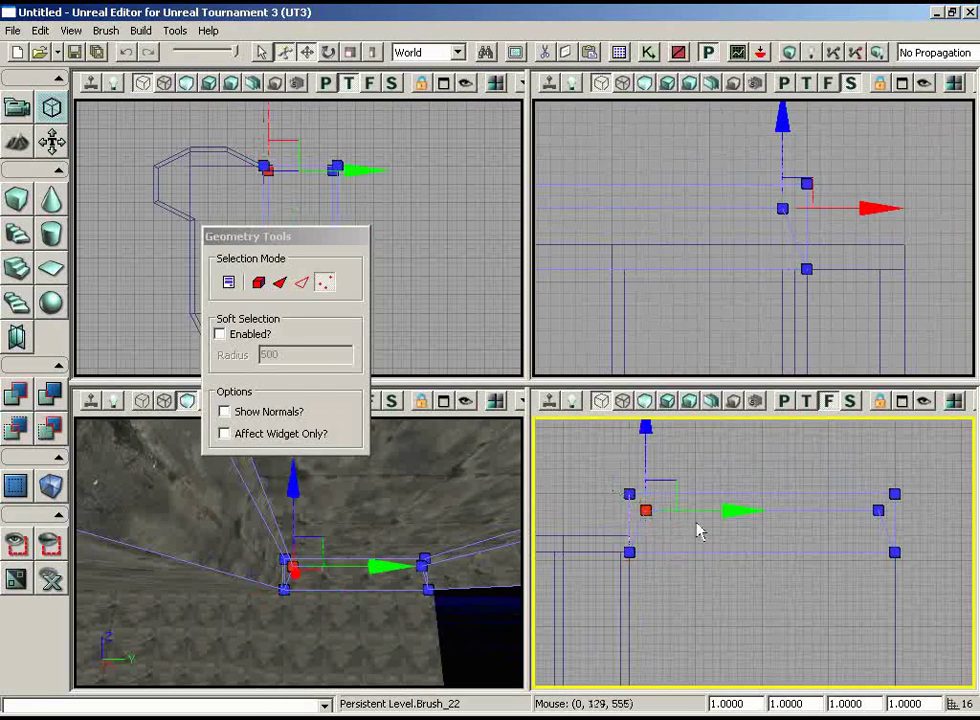
pyautogui.moveTo(738, 510); pyautogui.dragTo(809, 503)
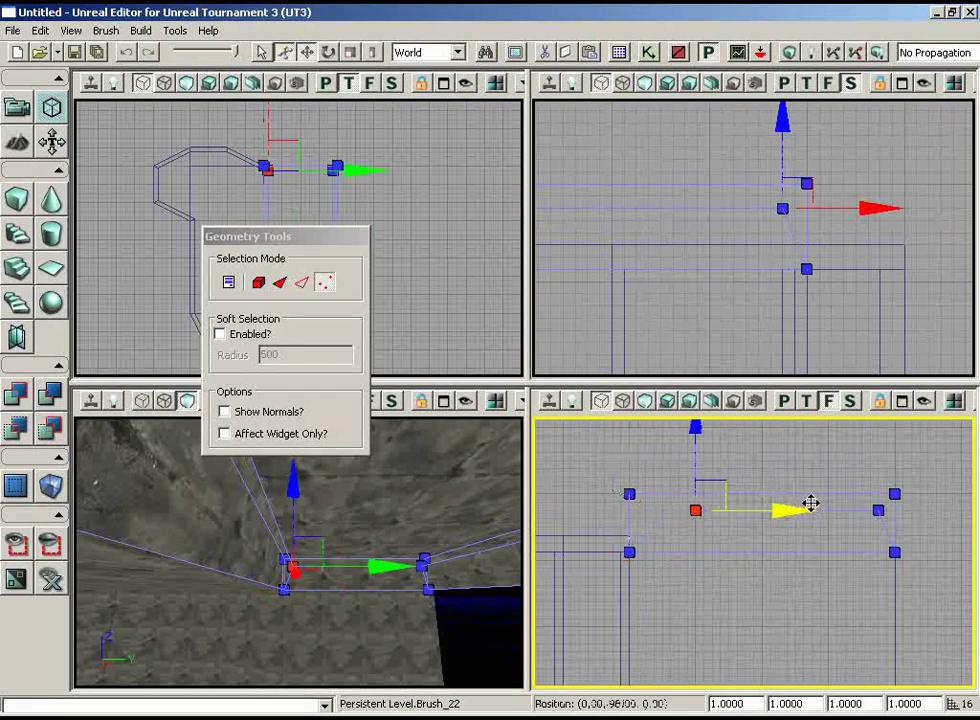
pyautogui.click(880, 511)
pyautogui.moveTo(934, 511); pyautogui.dragTo(858, 507)
pyautogui.moveTo(687, 528); pyautogui.dragTo(715, 537)
# Step: Build the level geometry with the narrowed inner ceiling and close the Map Check report
pyautogui.moveTo(432, 604); pyautogui.dragTo(388, 612, button='right')
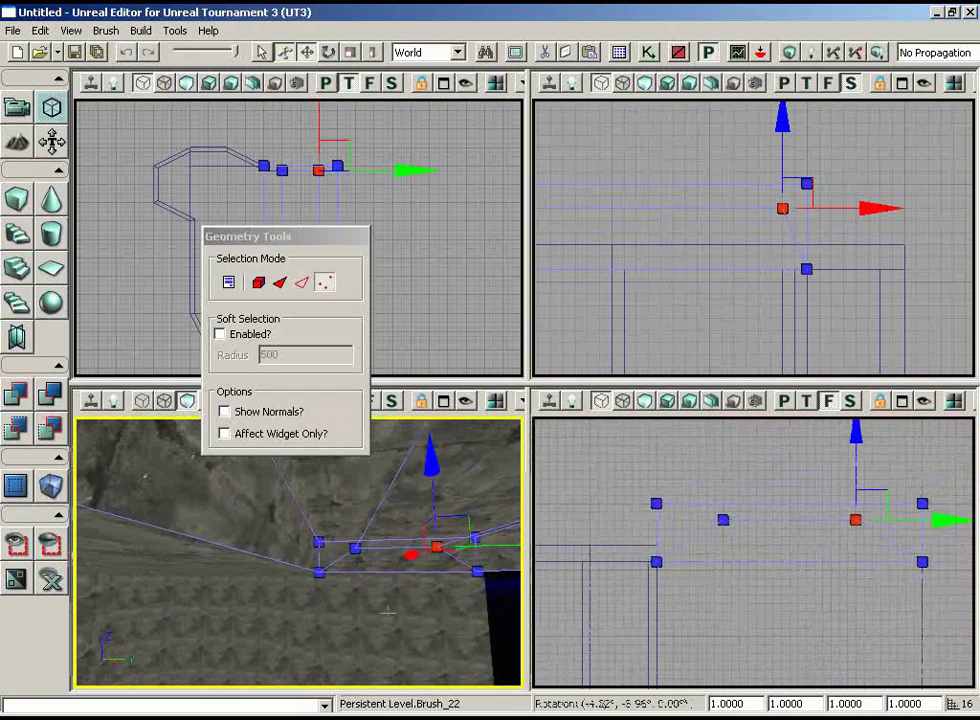
pyautogui.click(790, 52)
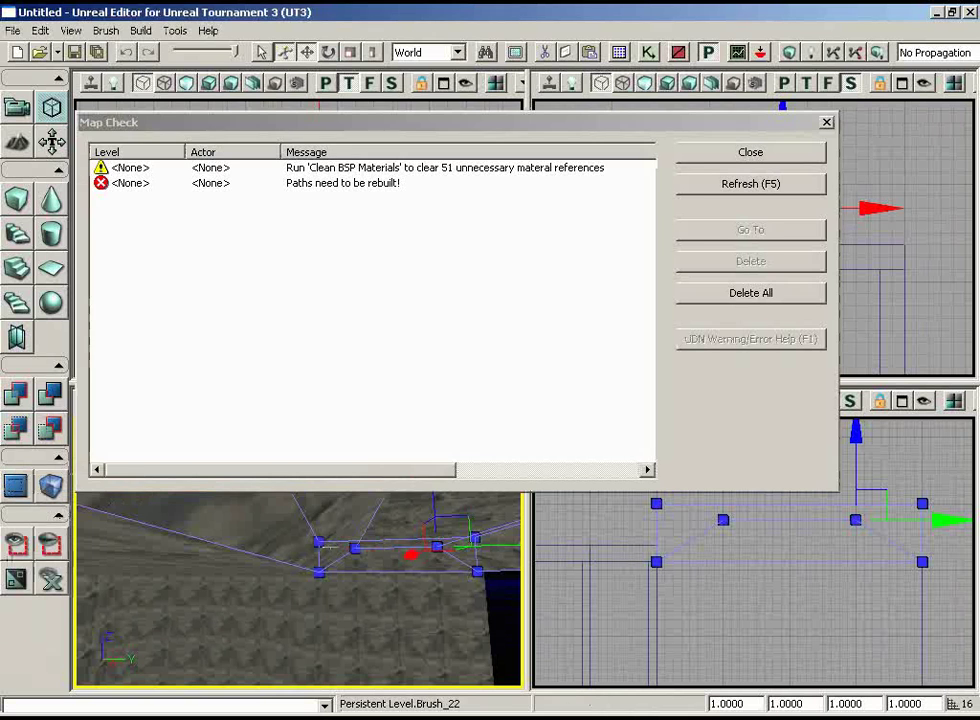
pyautogui.click(708, 157)
# Step: Examine the rebuilt sloped ceiling in perspective, especially where the roof meets the tops of the end walls
pyautogui.moveTo(413, 514); pyautogui.dragTo(230, 604, button='right')
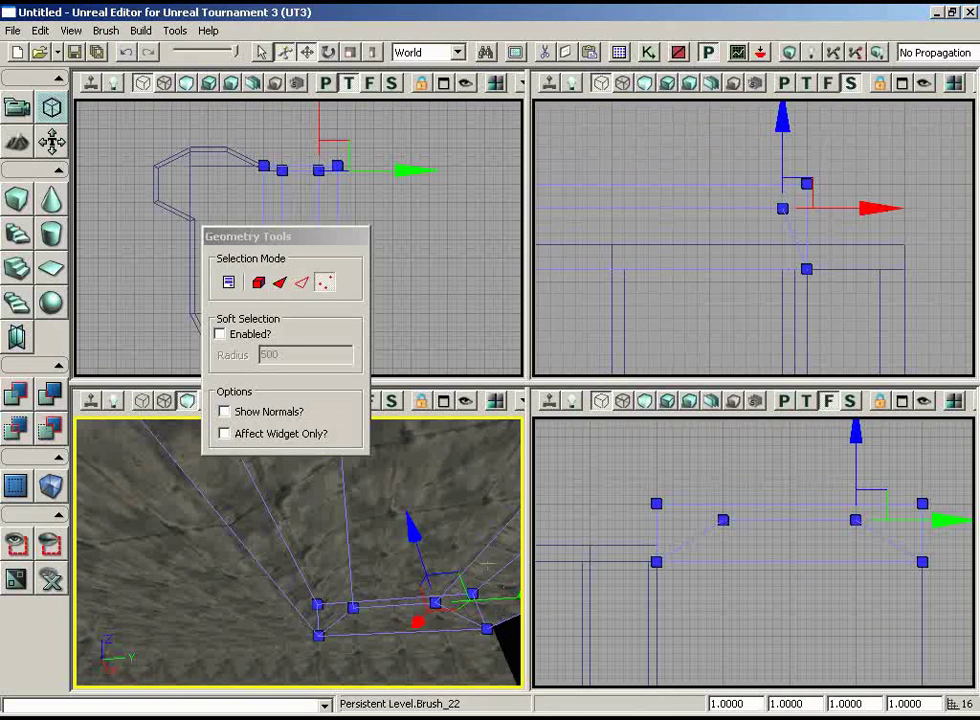
pyautogui.moveTo(308, 536); pyautogui.dragTo(520, 556, button='right')
pyautogui.moveTo(520, 556)
pyautogui.mouseDown(button='middle')
pyautogui.moveTo(500, 510)
pyautogui.moveTo(425, 506)
pyautogui.moveTo(298, 563)
pyautogui.mouseUp(button='middle')
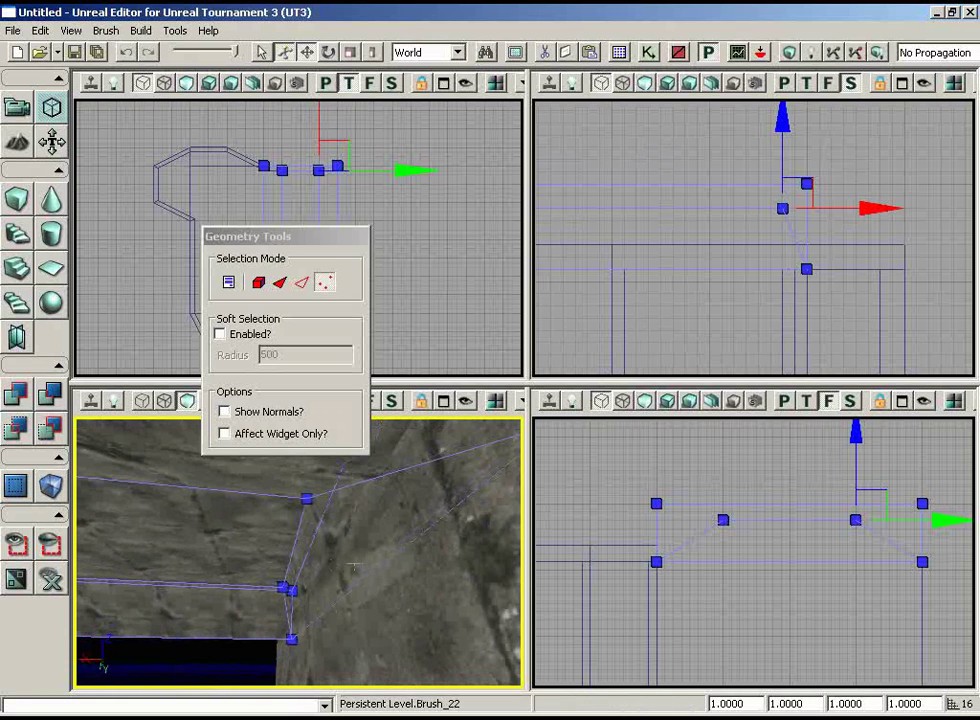
pyautogui.moveTo(354, 566); pyautogui.dragTo(311, 615, button='right')
pyautogui.moveTo(311, 615)
pyautogui.mouseDown(button='middle')
pyautogui.moveTo(295, 604)
pyautogui.moveTo(303, 632)
pyautogui.mouseUp(button='middle')
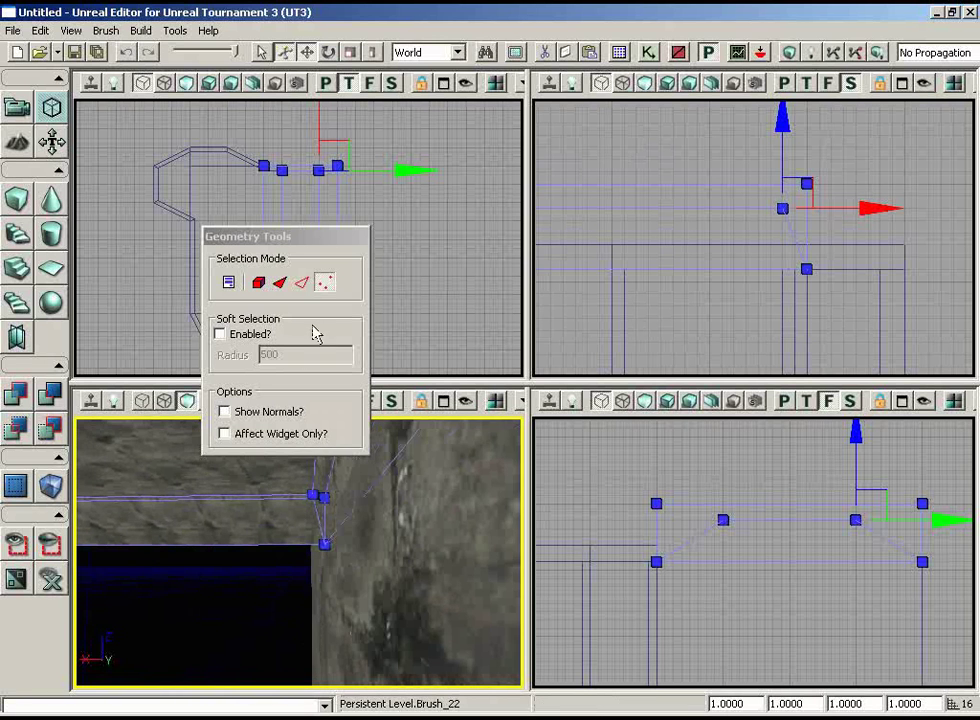
pyautogui.moveTo(309, 231); pyautogui.dragTo(315, 143)
pyautogui.click(407, 540)
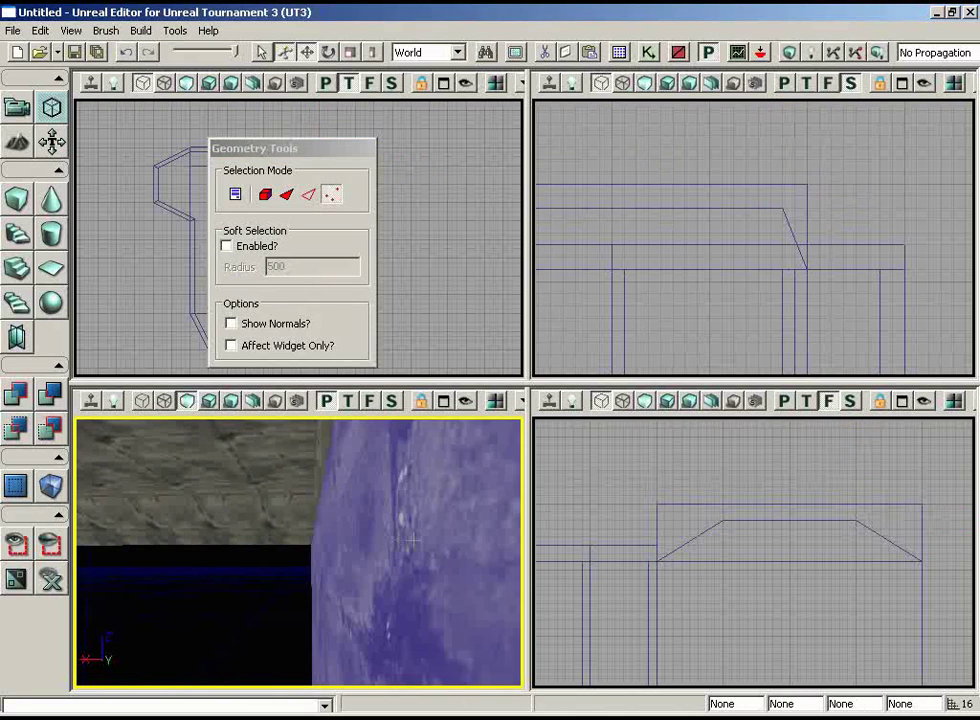
pyautogui.click(407, 540)
pyautogui.moveTo(407, 540); pyautogui.dragTo(438, 500, button='middle')
pyautogui.moveTo(438, 500); pyautogui.dragTo(413, 444)
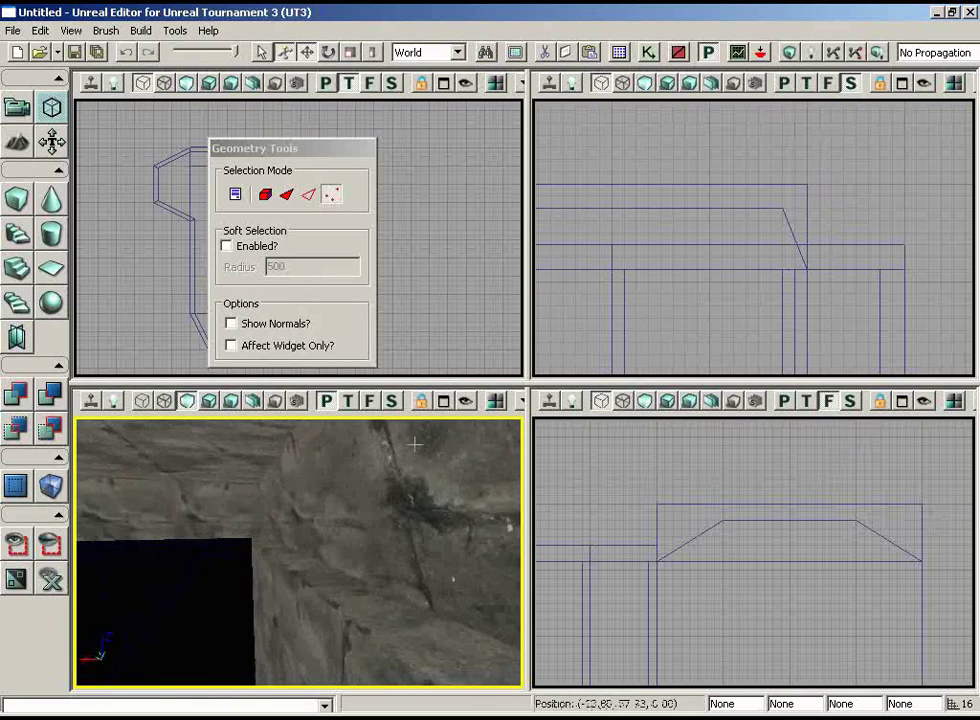
pyautogui.moveTo(413, 444); pyautogui.dragTo(403, 444, button='middle')
pyautogui.moveTo(403, 443); pyautogui.dragTo(336, 541)
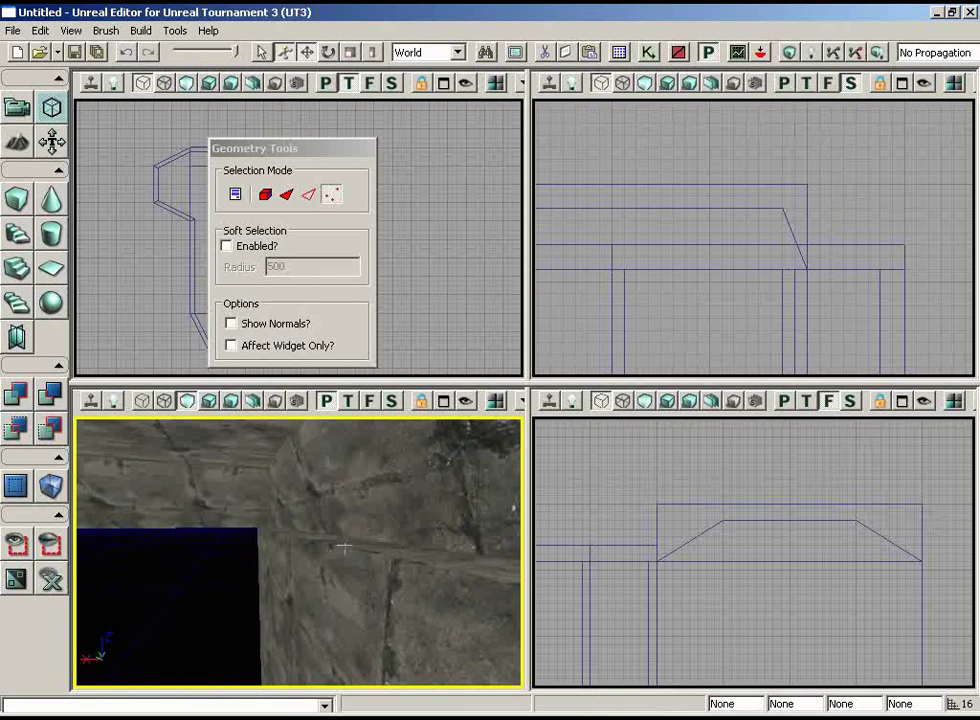
pyautogui.moveTo(425, 530); pyautogui.dragTo(314, 568)
pyautogui.moveTo(314, 568); pyautogui.dragTo(297, 517, button='middle')
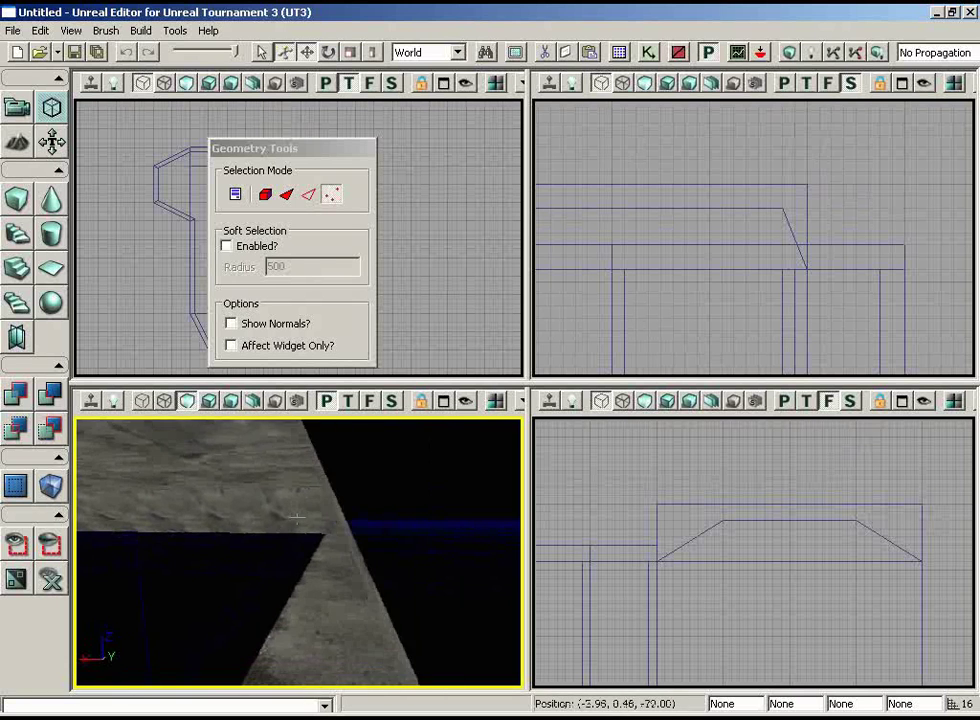
pyautogui.moveTo(296, 517); pyautogui.dragTo(265, 523)
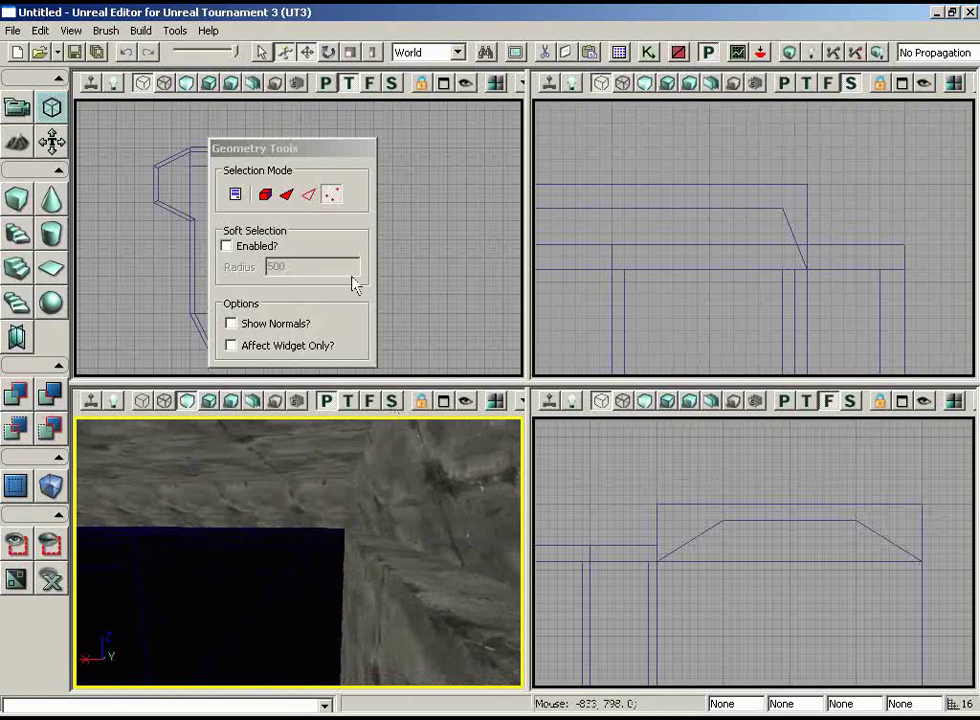
# Step: Select all roof brush vertices at the +X end and move them inward by the end wall's thickness, to its inner face
pyautogui.moveTo(315, 149); pyautogui.dragTo(439, 312)
pyautogui.scroll(3, 399, 224)
pyautogui.moveTo(390, 276)
pyautogui.mouseDown()
pyautogui.moveTo(380, 325)
pyautogui.moveTo(386, 224)
pyautogui.moveTo(396, 297)
pyautogui.moveTo(361, 122)
pyautogui.moveTo(372, 113)
pyautogui.mouseUp()
pyautogui.click(352, 199)
pyautogui.scroll(3, 367, 200)
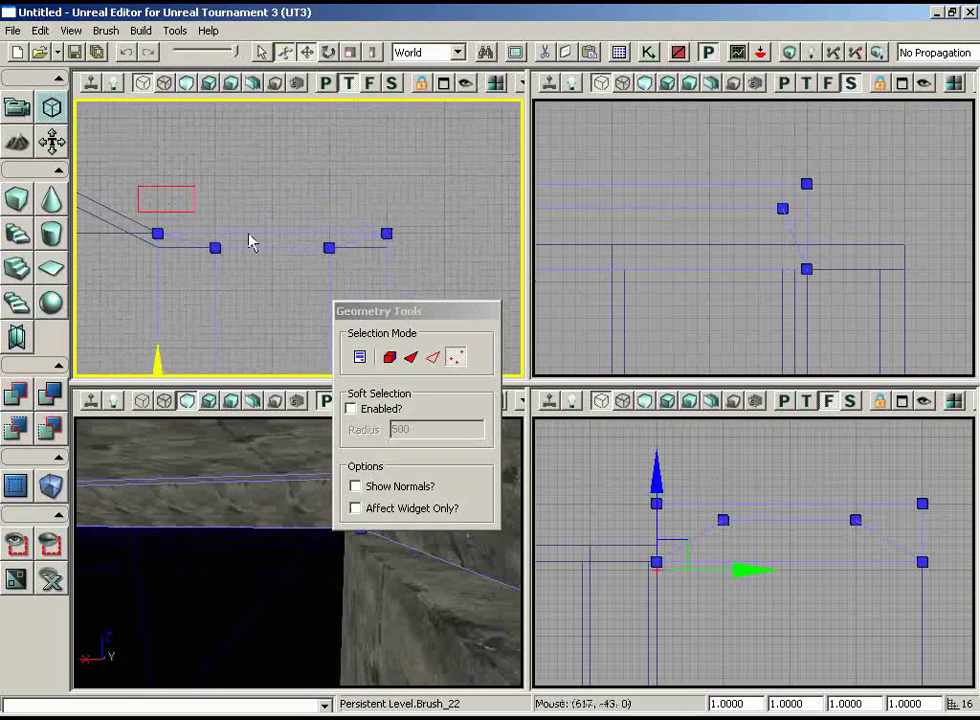
pyautogui.keyDown('ctrl'); pyautogui.keyDown('alt'); pyautogui.moveTo(430, 253); pyautogui.dragTo(450, 276); pyautogui.keyUp('alt'); pyautogui.keyUp('ctrl')
pyautogui.moveTo(398, 133); pyautogui.dragTo(378, 170)
pyautogui.moveTo(312, 605); pyautogui.dragTo(407, 602)
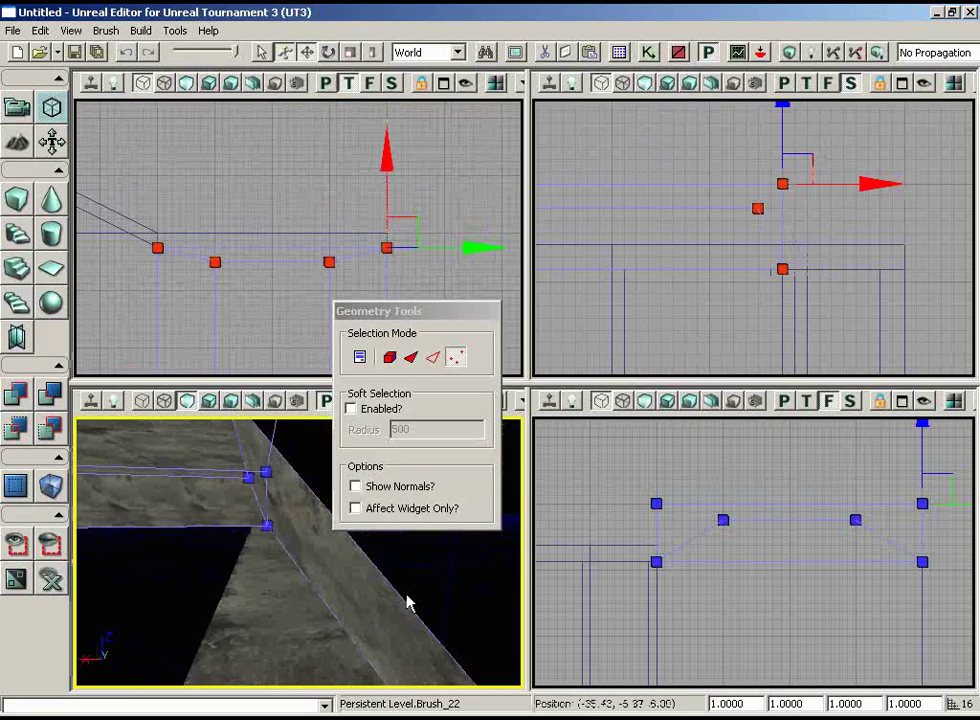
pyautogui.moveTo(854, 344); pyautogui.dragTo(832, 332)
pyautogui.scroll(4, 824, 322)
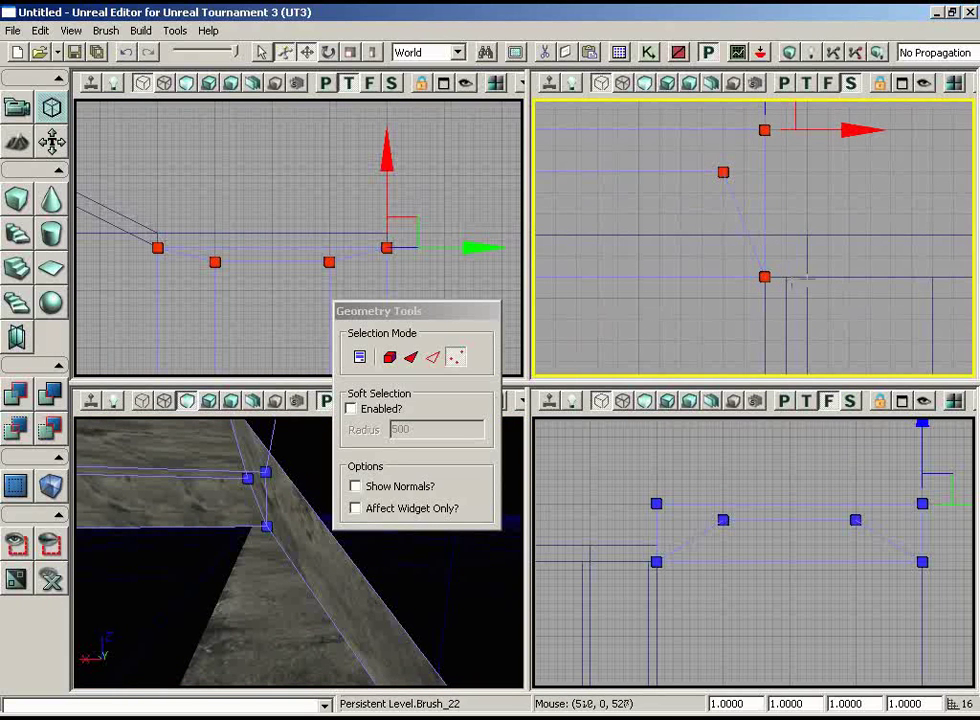
# Step: Select all roof brush vertices at the -X end and move them inward by the end wall's thickness, to its inner face
pyautogui.moveTo(262, 590); pyautogui.dragTo(204, 578, button='right')
pyautogui.moveTo(266, 328)
pyautogui.mouseDown(button='right')
pyautogui.moveTo(265, 254)
pyautogui.moveTo(361, 386)
pyautogui.moveTo(265, 387)
pyautogui.moveTo(286, 384)
pyautogui.moveTo(267, 333)
pyautogui.mouseUp(button='right')
pyautogui.scroll(2, 267, 333)
pyautogui.keyDown('ctrl'); pyautogui.keyDown('alt'); pyautogui.moveTo(166, 195); pyautogui.dragTo(401, 233); pyautogui.keyUp('alt'); pyautogui.keyUp('ctrl')
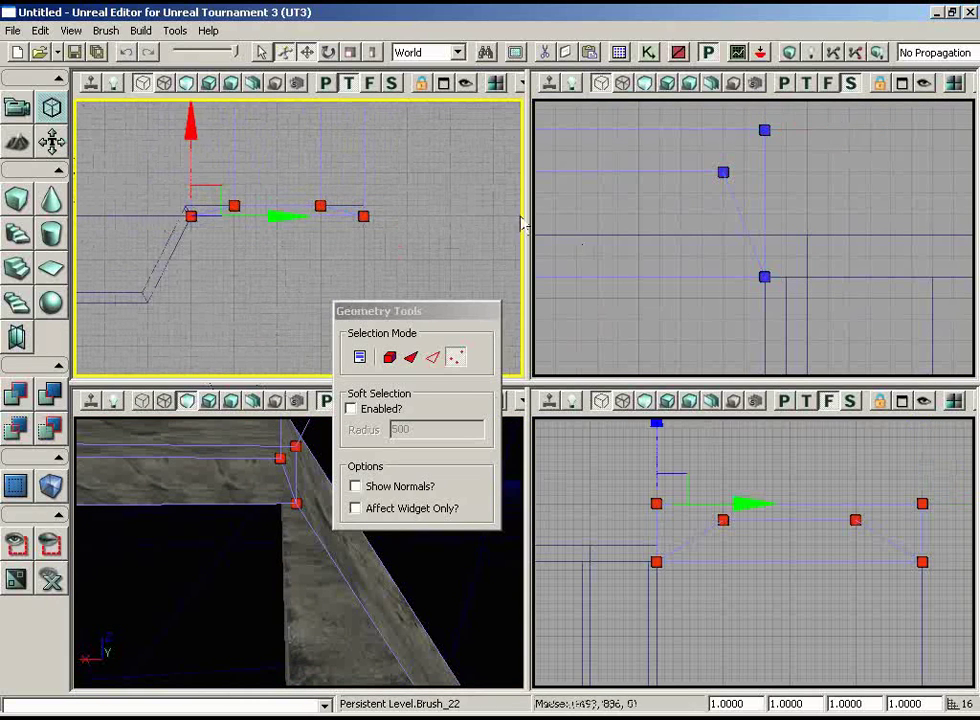
pyautogui.moveTo(189, 133); pyautogui.dragTo(188, 123)
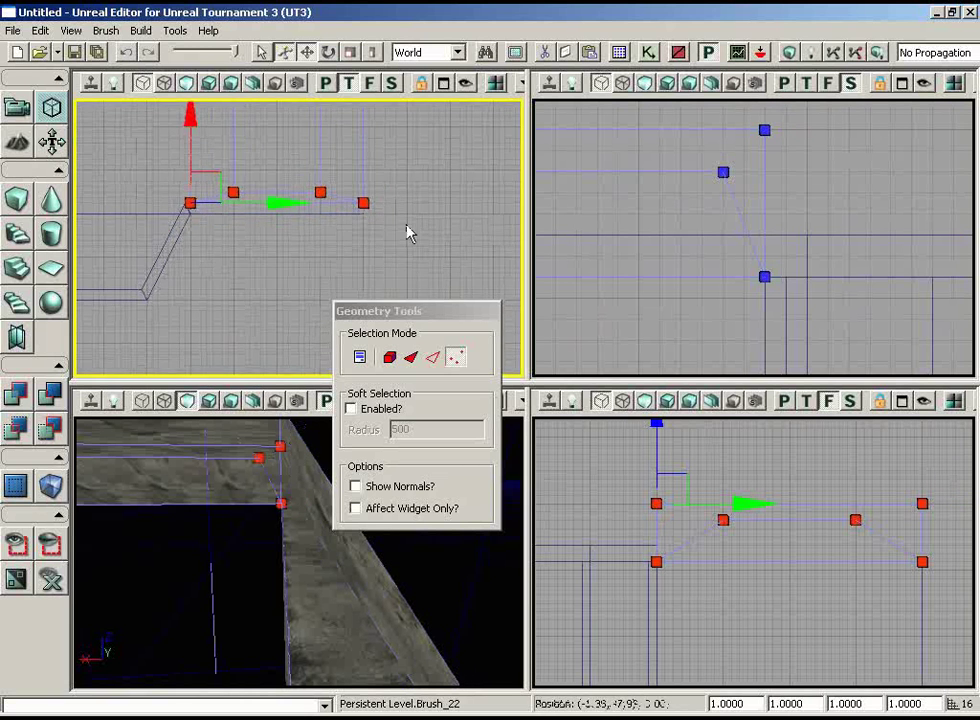
pyautogui.scroll(2, 406, 223)
pyautogui.moveTo(322, 570)
pyautogui.mouseDown(button='middle')
pyautogui.moveTo(247, 586)
pyautogui.moveTo(273, 549)
pyautogui.moveTo(284, 550)
pyautogui.mouseUp(button='middle')
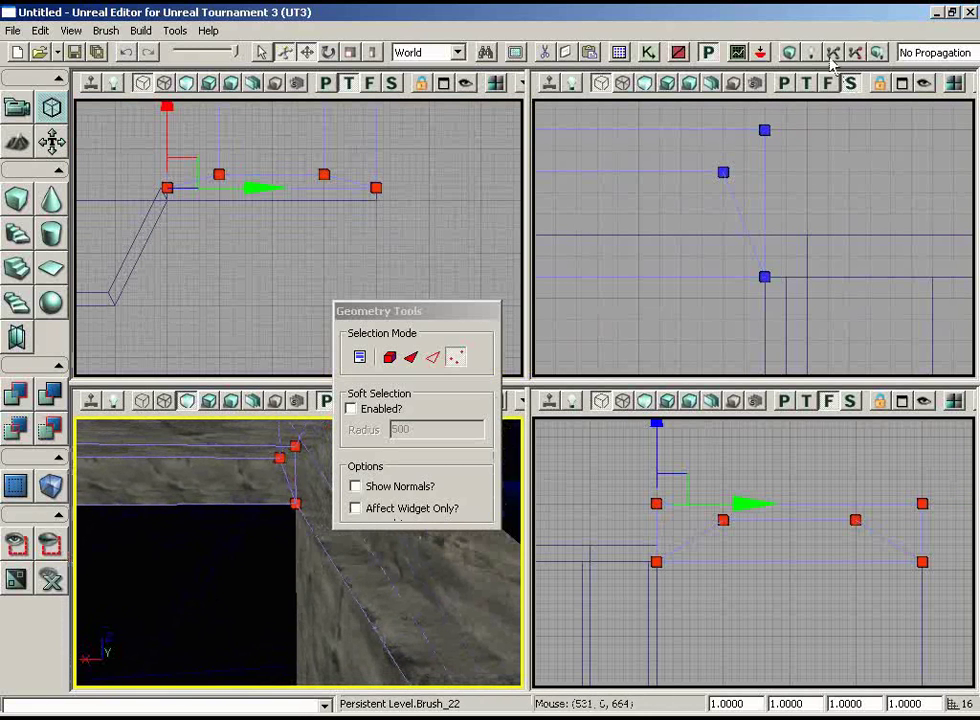
# Step: Build the level geometry, close the Map Check report, and switch from geometry mode to camera mode
pyautogui.click(791, 53)
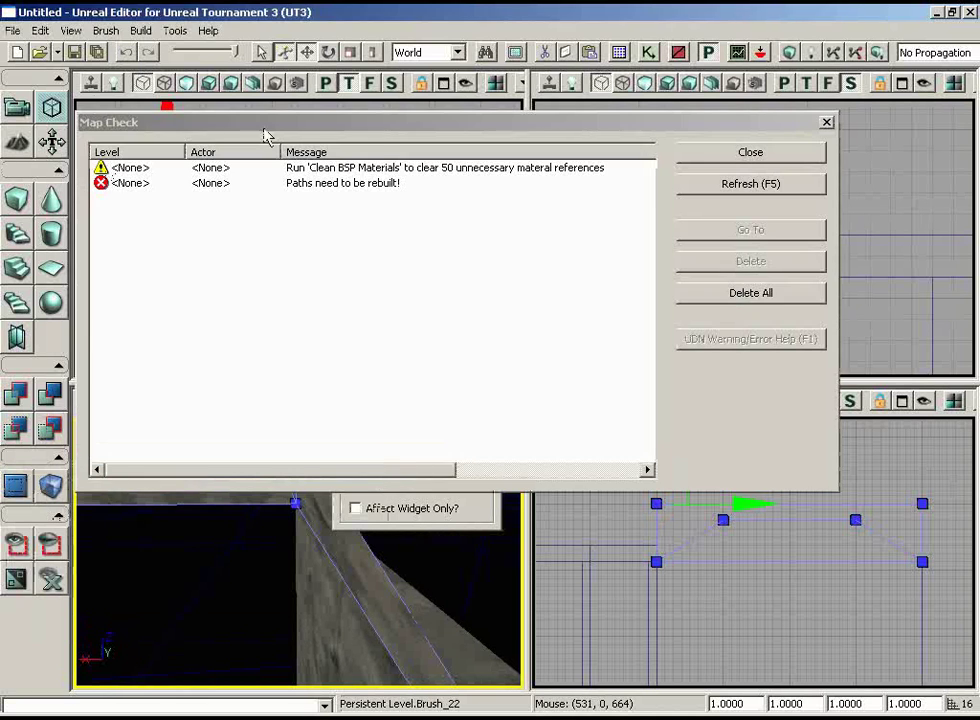
pyautogui.click(725, 149)
pyautogui.click(26, 110)
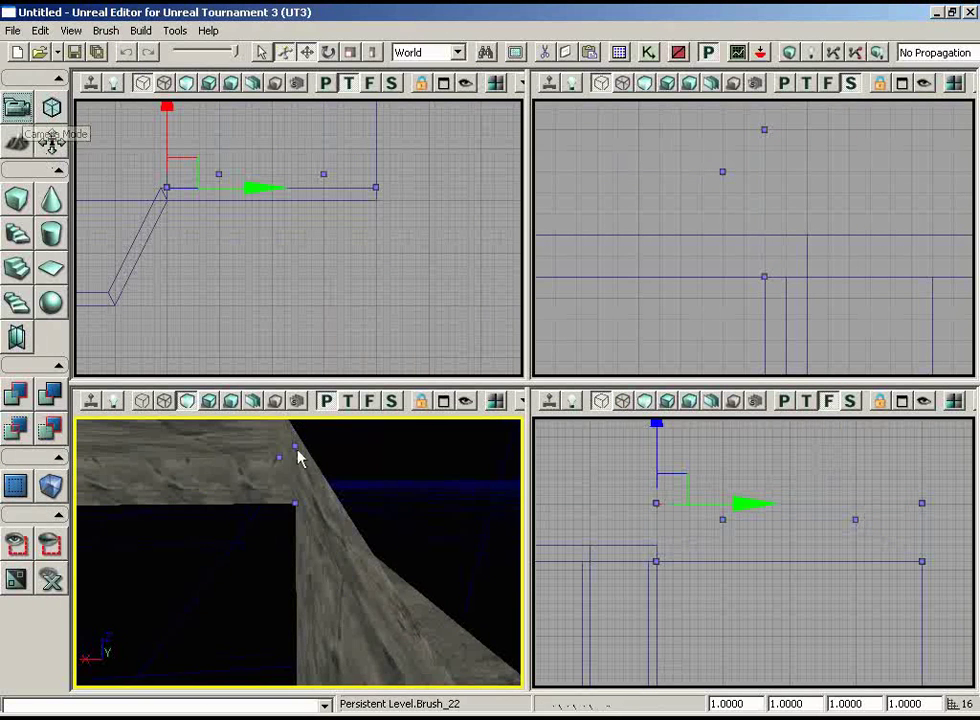
# Step: Examine the shortened sloped roof and the surrounding walls in perspective, and the overall room layout from the top
pyautogui.moveTo(360, 530); pyautogui.dragTo(455, 453, button='right')
pyautogui.moveTo(455, 453); pyautogui.dragTo(384, 488, button='middle')
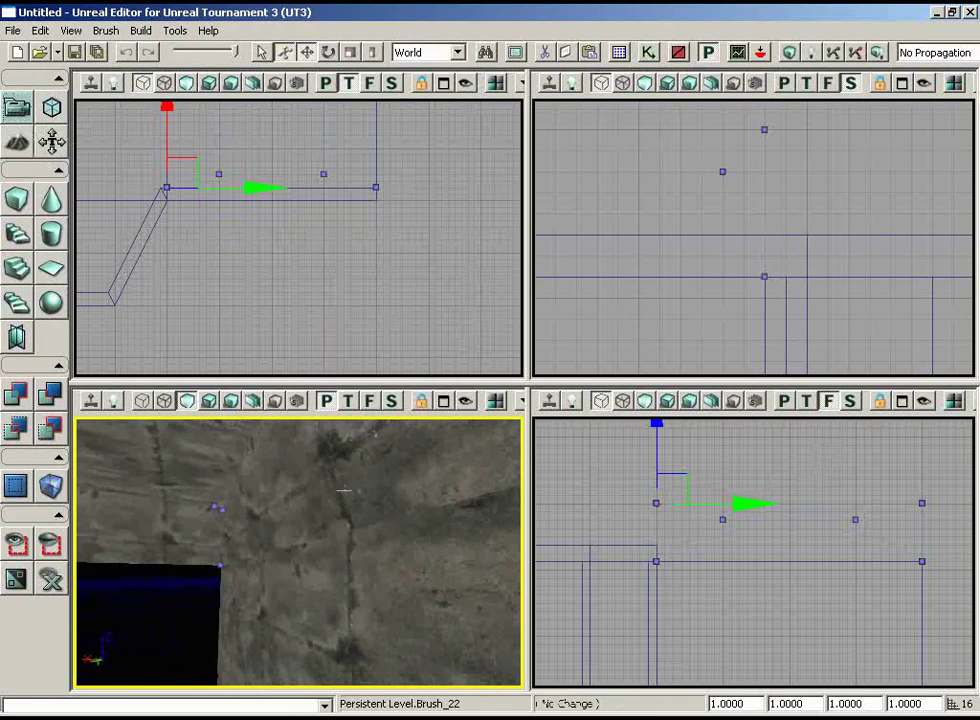
pyautogui.click(344, 490)
pyautogui.click(362, 567)
pyautogui.click(362, 516)
pyautogui.moveTo(370, 570)
pyautogui.mouseDown(button='right')
pyautogui.moveTo(77, 525)
pyautogui.moveTo(150, 548)
pyautogui.moveTo(232, 556)
pyautogui.moveTo(303, 462)
pyautogui.moveTo(280, 463)
pyautogui.mouseUp(button='right')
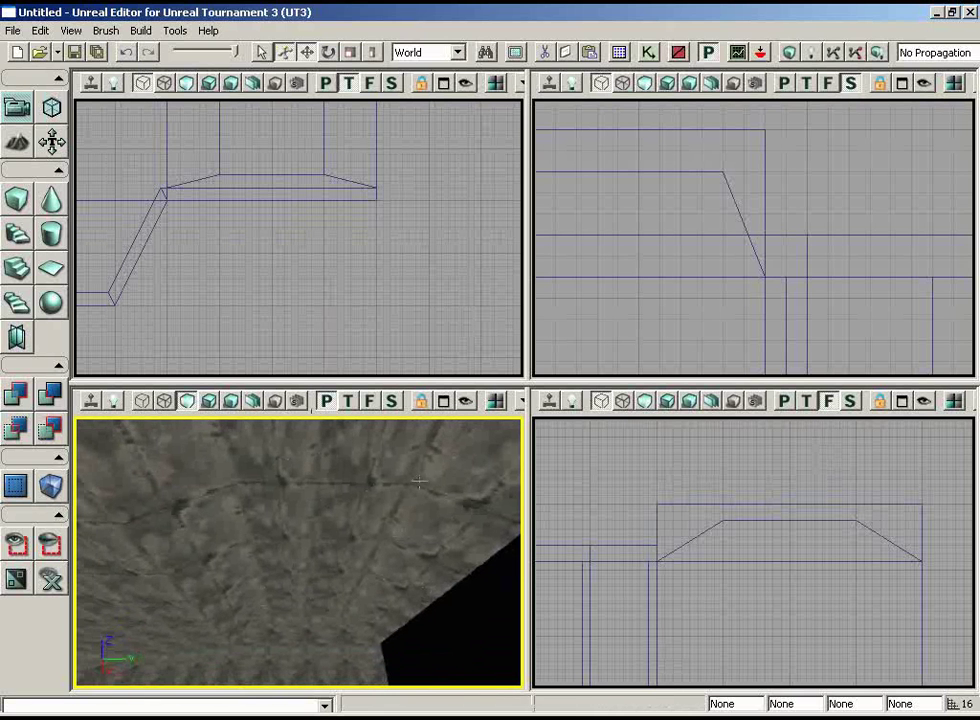
pyautogui.moveTo(443, 464); pyautogui.dragTo(177, 582, button='right')
pyautogui.moveTo(177, 582); pyautogui.dragTo(179, 688)
pyautogui.moveTo(179, 688); pyautogui.dragTo(452, 615, button='right')
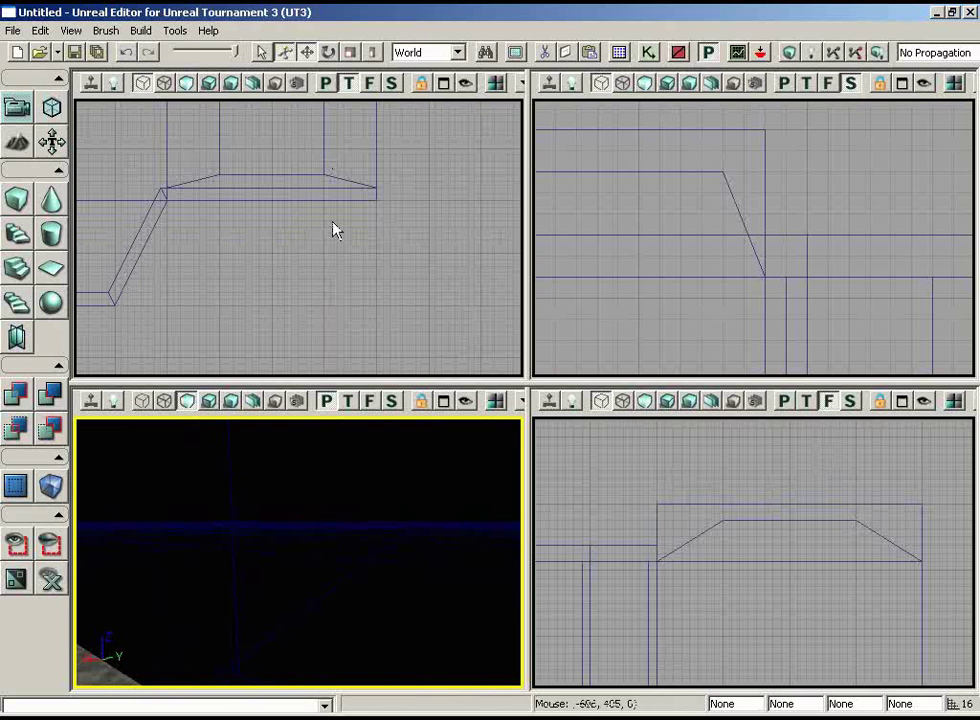
pyautogui.scroll(-8, 332, 222)
pyautogui.moveTo(315, 166); pyautogui.dragTo(219, 160, button='right')
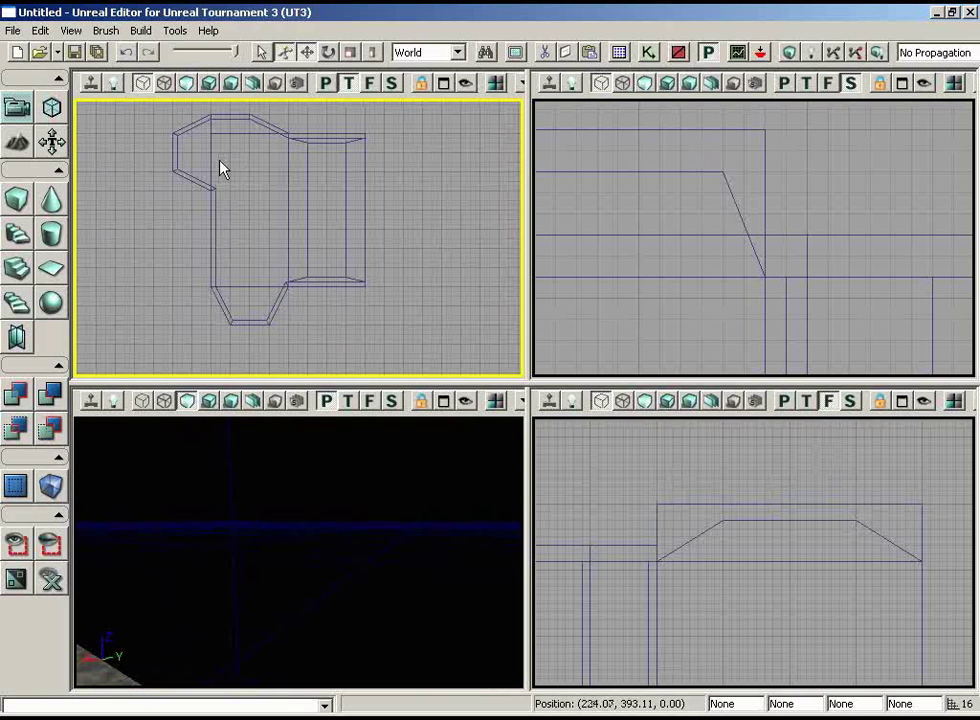
pyautogui.moveTo(358, 584); pyautogui.dragTo(342, 587, button='right')
pyautogui.moveTo(191, 577); pyautogui.dragTo(196, 426)
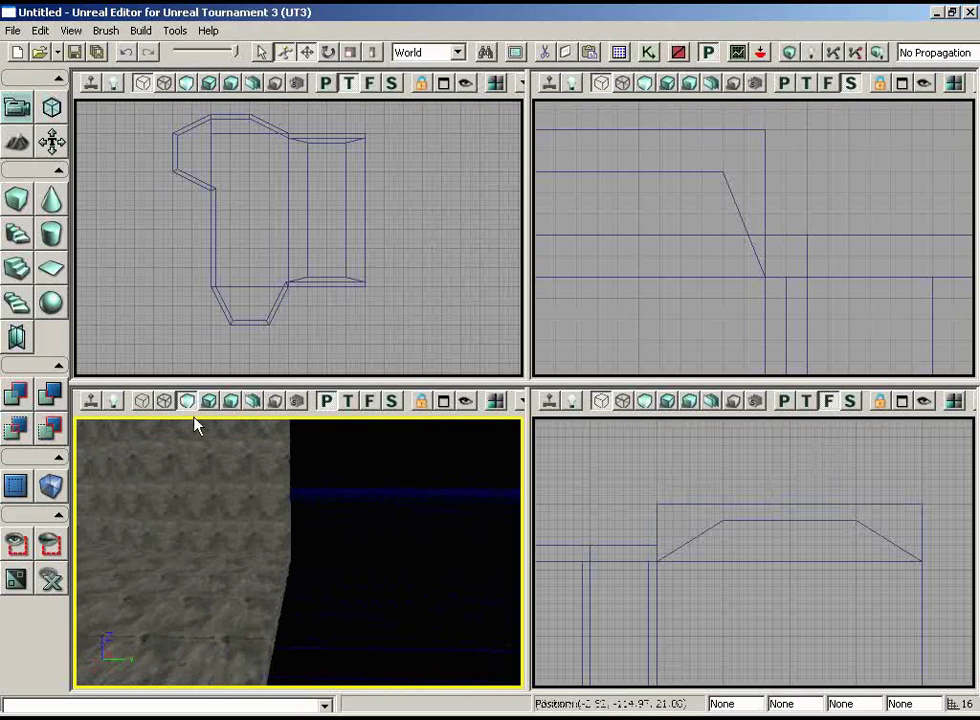
# Step: Examine the brush layout around the rectangular room, including the red builder brush, in the top and side views
pyautogui.click(243, 486)
pyautogui.scroll(2, 427, 270)
pyautogui.moveTo(427, 270)
pyautogui.mouseDown()
pyautogui.moveTo(485, 192)
pyautogui.moveTo(525, 213)
pyautogui.moveTo(580, 198)
pyautogui.mouseUp()
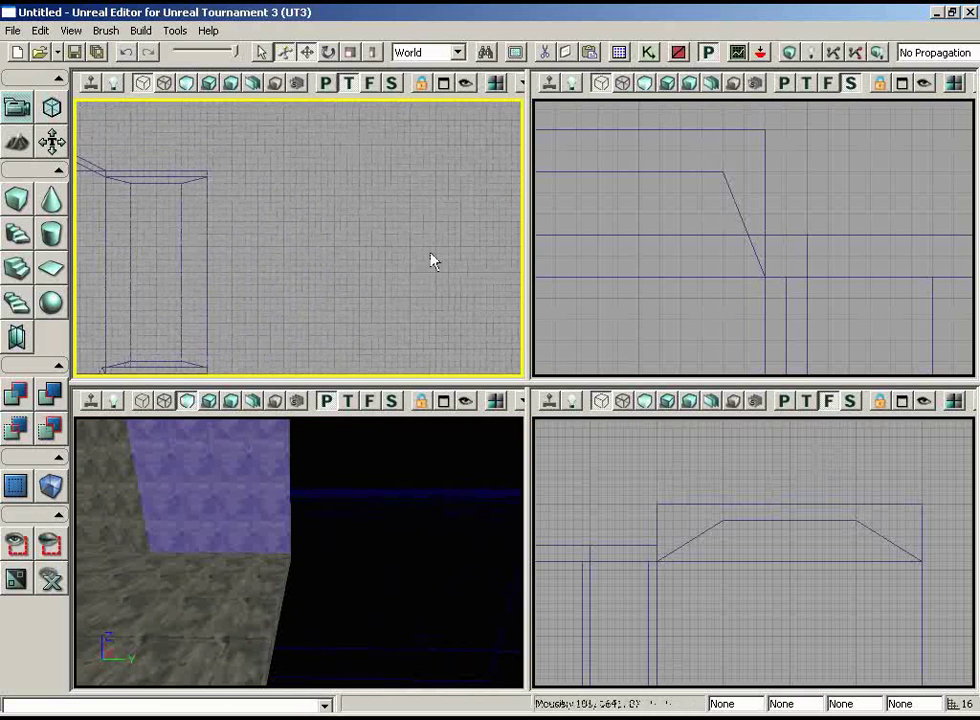
pyautogui.moveTo(354, 267); pyautogui.dragTo(342, 307)
pyautogui.scroll(-3, 338, 240)
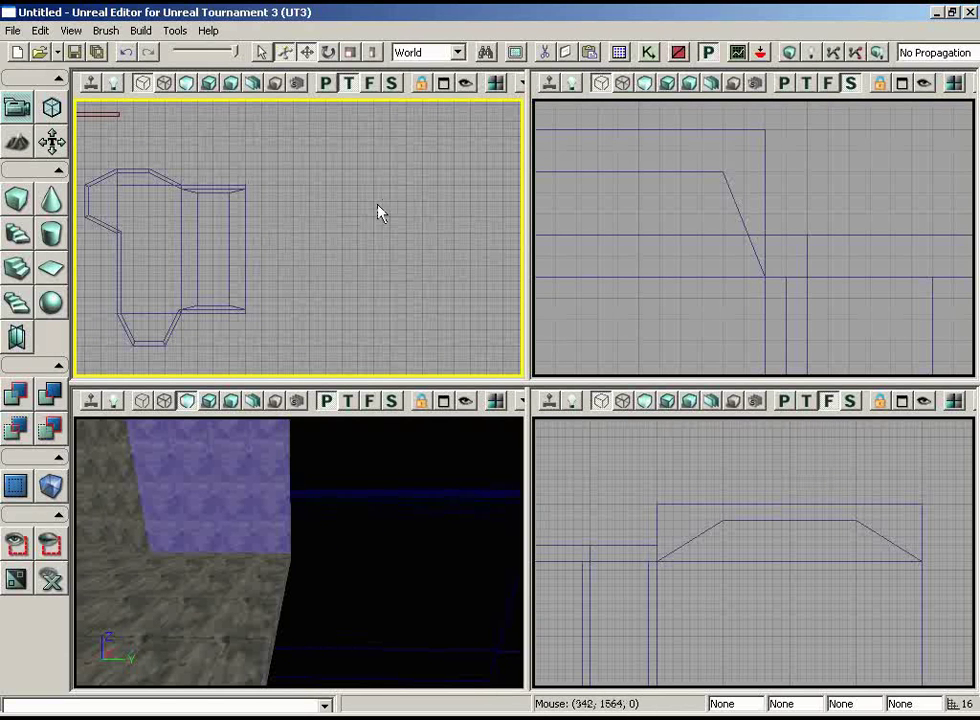
pyautogui.scroll(-8, 687, 203)
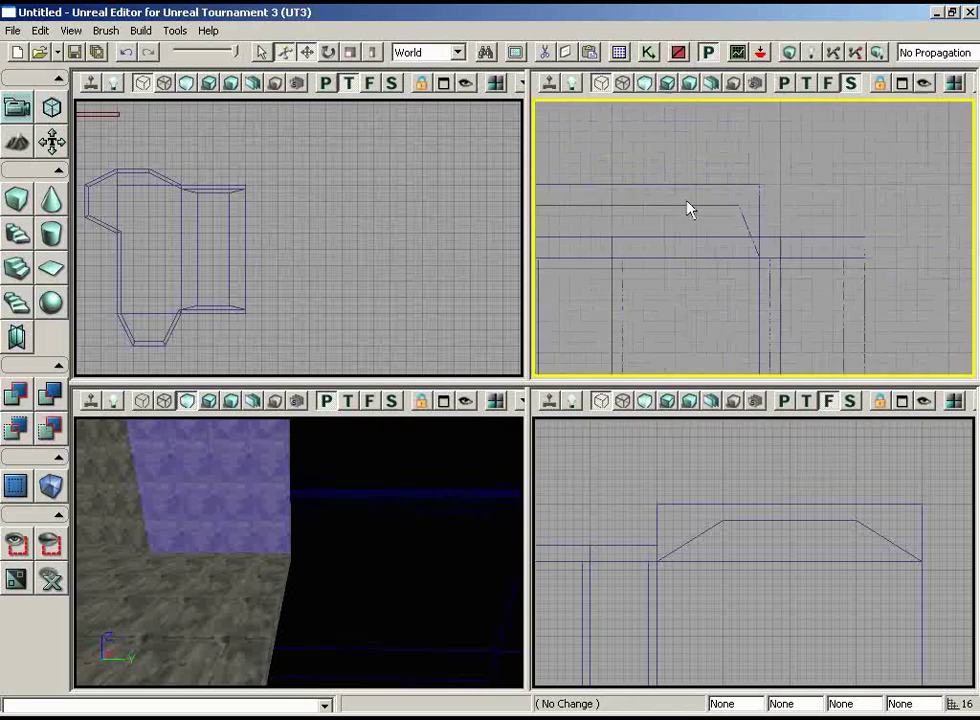
pyautogui.moveTo(687, 101)
pyautogui.mouseDown()
pyautogui.moveTo(829, 212)
pyautogui.moveTo(797, 234)
pyautogui.mouseUp()
pyautogui.scroll(1, 775, 265)
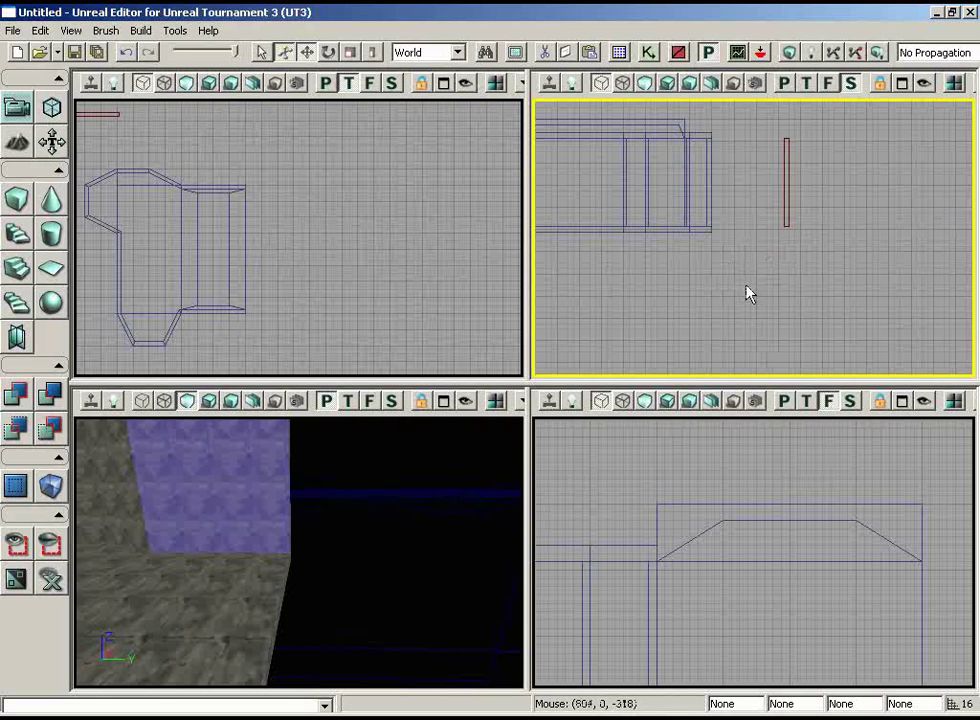
pyautogui.moveTo(338, 283); pyautogui.dragTo(215, 275)
# Step: Select the end wall brush at the rectangular room's +X end and frame it in the perspective and top views
pyautogui.click(314, 228)
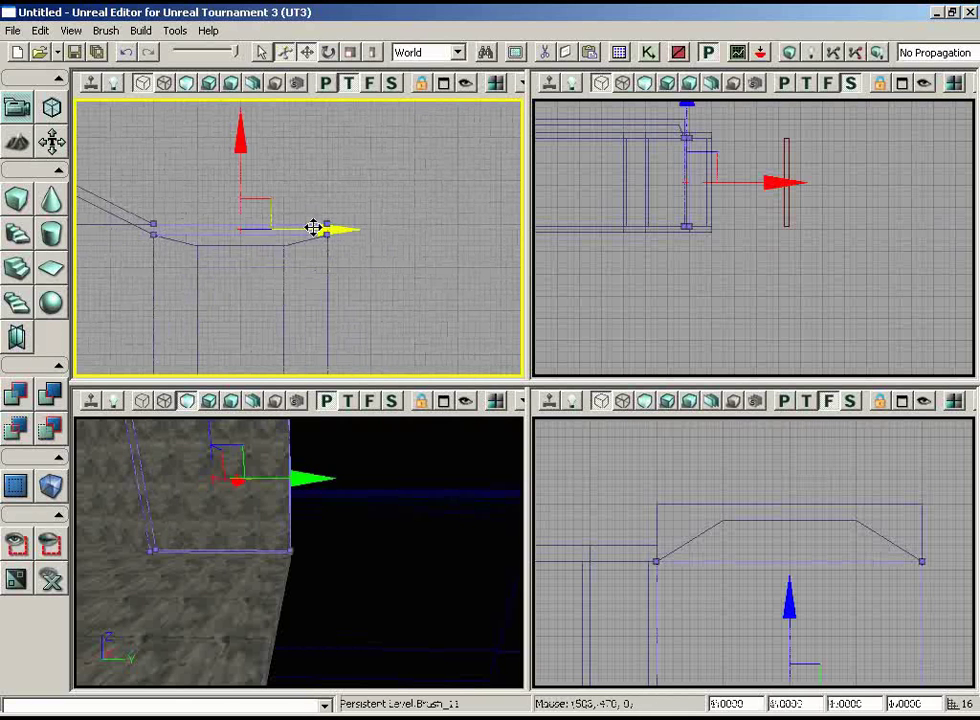
pyautogui.moveTo(361, 530)
pyautogui.mouseDown(button='right')
pyautogui.moveTo(175, 503)
pyautogui.moveTo(350, 475)
pyautogui.moveTo(361, 530)
pyautogui.mouseUp(button='right')
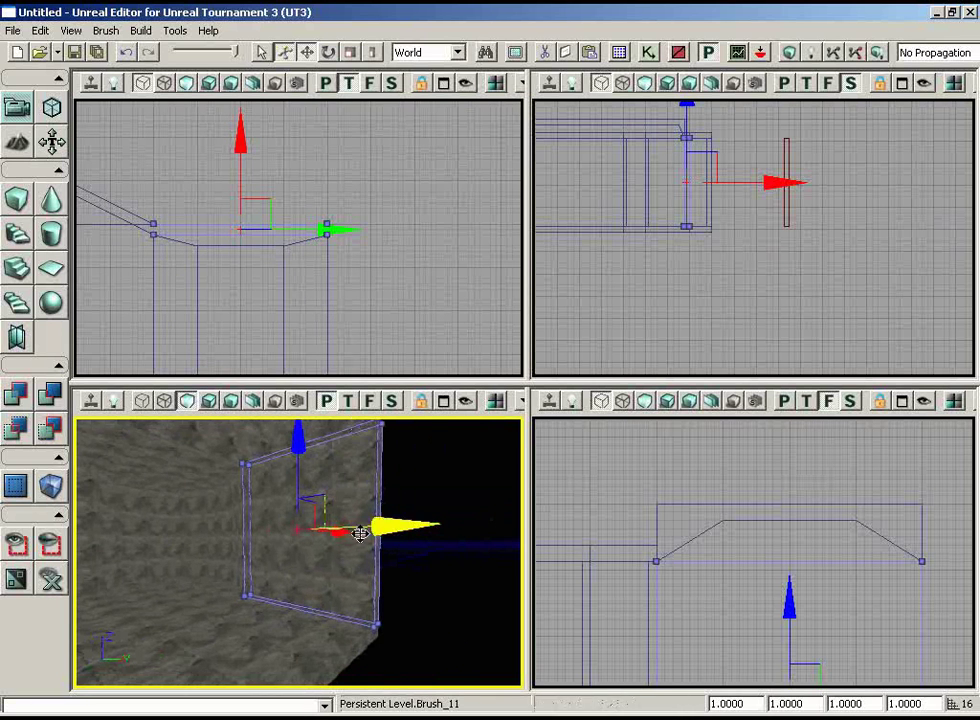
pyautogui.moveTo(363, 359)
pyautogui.mouseDown()
pyautogui.moveTo(367, 384)
pyautogui.moveTo(365, 273)
pyautogui.moveTo(433, 258)
pyautogui.mouseUp()
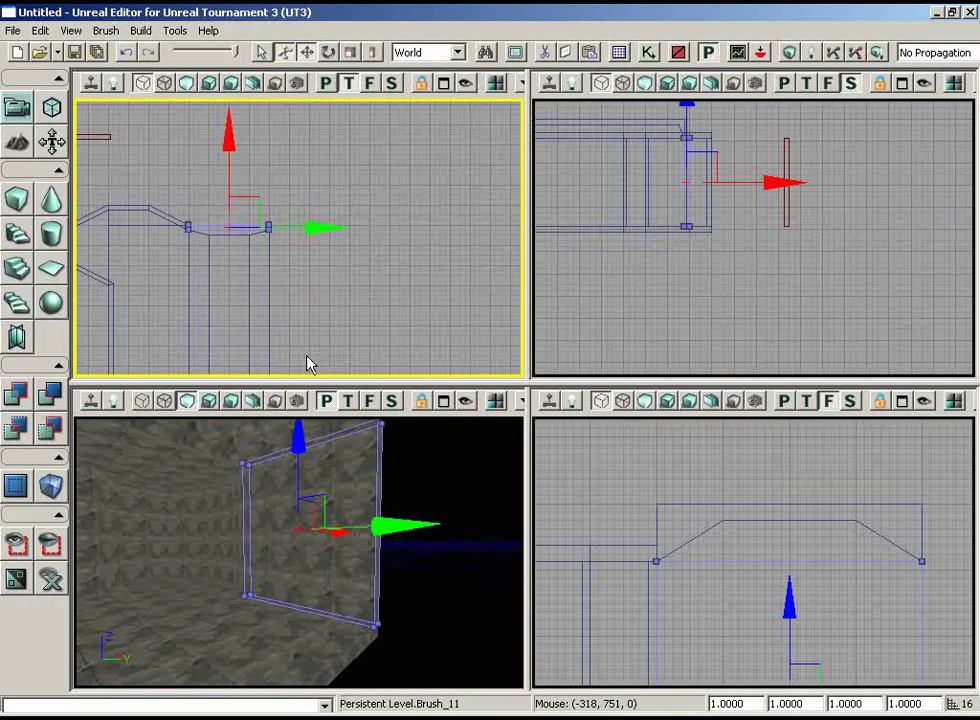
pyautogui.scroll(5, 300, 298)
pyautogui.moveTo(241, 309); pyautogui.dragTo(179, 283)
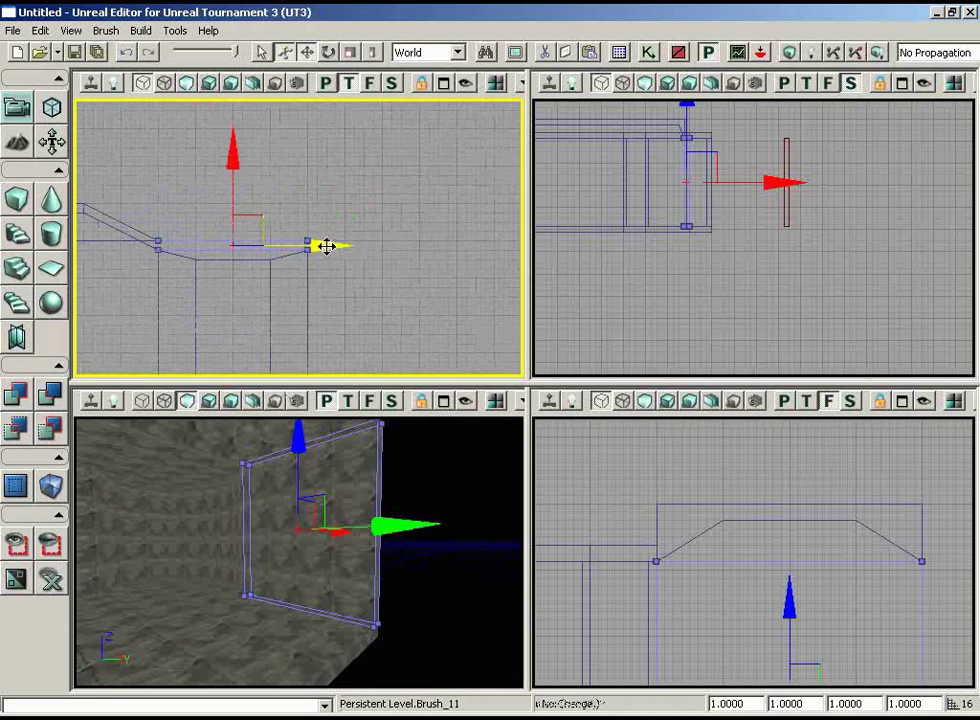
# Step: Duplicate the rectangular room's +X end wall along +Y so the copy continues end to end from the original wall
pyautogui.moveTo(326, 246); pyautogui.dragTo(523, 243)
pyautogui.moveTo(354, 595); pyautogui.dragTo(354, 448, button='right')
pyautogui.scroll(-6, 357, 295)
pyautogui.moveTo(357, 295)
pyautogui.mouseDown()
pyautogui.moveTo(457, 265)
pyautogui.moveTo(450, 322)
pyautogui.moveTo(402, 354)
pyautogui.moveTo(396, 337)
pyautogui.moveTo(365, 326)
pyautogui.moveTo(365, 372)
pyautogui.moveTo(326, 263)
pyautogui.moveTo(304, 308)
pyautogui.moveTo(399, 353)
pyautogui.moveTo(438, 298)
pyautogui.mouseUp()
pyautogui.scroll(3, 450, 322)
pyautogui.scroll(2, 304, 308)
pyautogui.scroll(-3, 389, 348)
pyautogui.scroll(-2, 438, 276)
pyautogui.moveTo(438, 252)
pyautogui.mouseDown()
pyautogui.moveTo(399, 281)
pyautogui.moveTo(382, 232)
pyautogui.moveTo(350, 273)
pyautogui.moveTo(335, 264)
pyautogui.moveTo(300, 336)
pyautogui.moveTo(98, 166)
pyautogui.moveTo(381, 210)
pyautogui.moveTo(348, 311)
pyautogui.moveTo(349, 287)
pyautogui.moveTo(335, 295)
pyautogui.moveTo(341, 214)
pyautogui.moveTo(354, 243)
pyautogui.moveTo(343, 103)
pyautogui.moveTo(335, 195)
pyautogui.moveTo(405, 365)
pyautogui.moveTo(307, 327)
pyautogui.moveTo(217, 356)
pyautogui.moveTo(199, 284)
pyautogui.mouseUp()
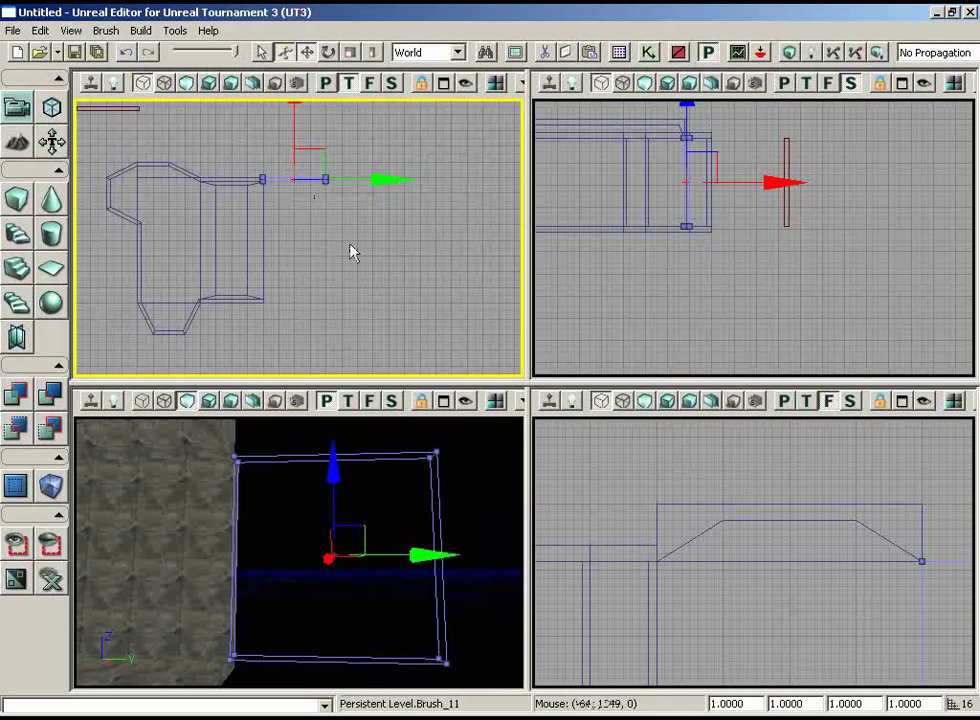
pyautogui.moveTo(348, 246); pyautogui.dragTo(294, 253)
# Step: Duplicate the large square floor brush along +Y so the copy starts at the existing floor's +Y edge
pyautogui.click(212, 293)
pyautogui.moveTo(380, 615)
pyautogui.mouseDown(button='right')
pyautogui.moveTo(346, 632)
pyautogui.moveTo(148, 670)
pyautogui.mouseUp(button='right')
pyautogui.moveTo(768, 589)
pyautogui.mouseDown()
pyautogui.moveTo(766, 453)
pyautogui.moveTo(771, 480)
pyautogui.mouseUp()
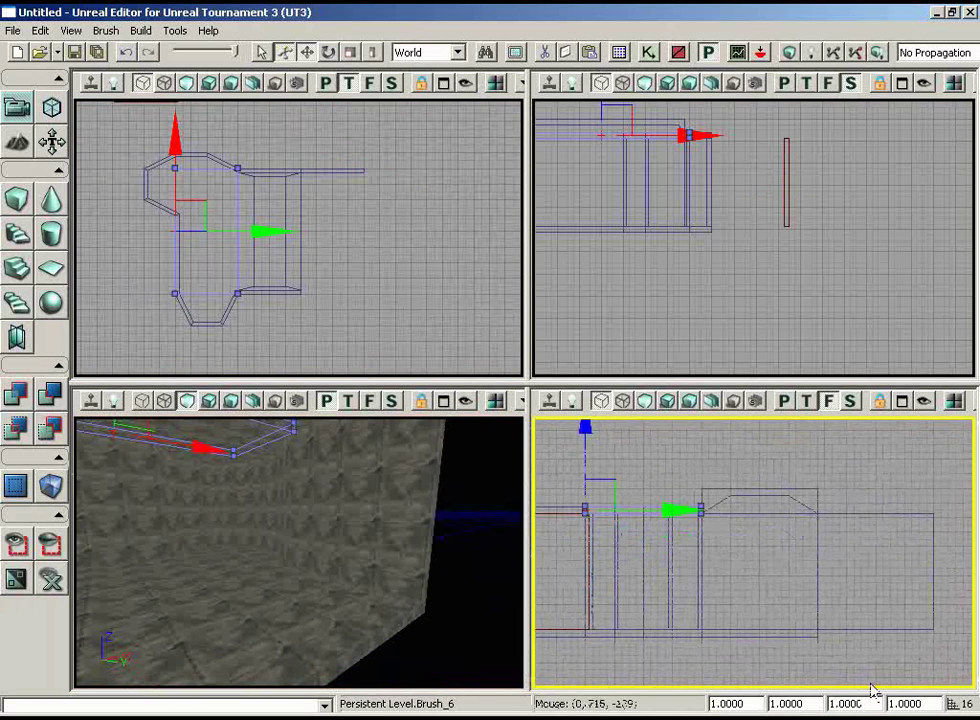
pyautogui.click(788, 635)
pyautogui.moveTo(396, 296)
pyautogui.mouseDown()
pyautogui.moveTo(412, 304)
pyautogui.moveTo(441, 289)
pyautogui.moveTo(450, 232)
pyautogui.mouseUp()
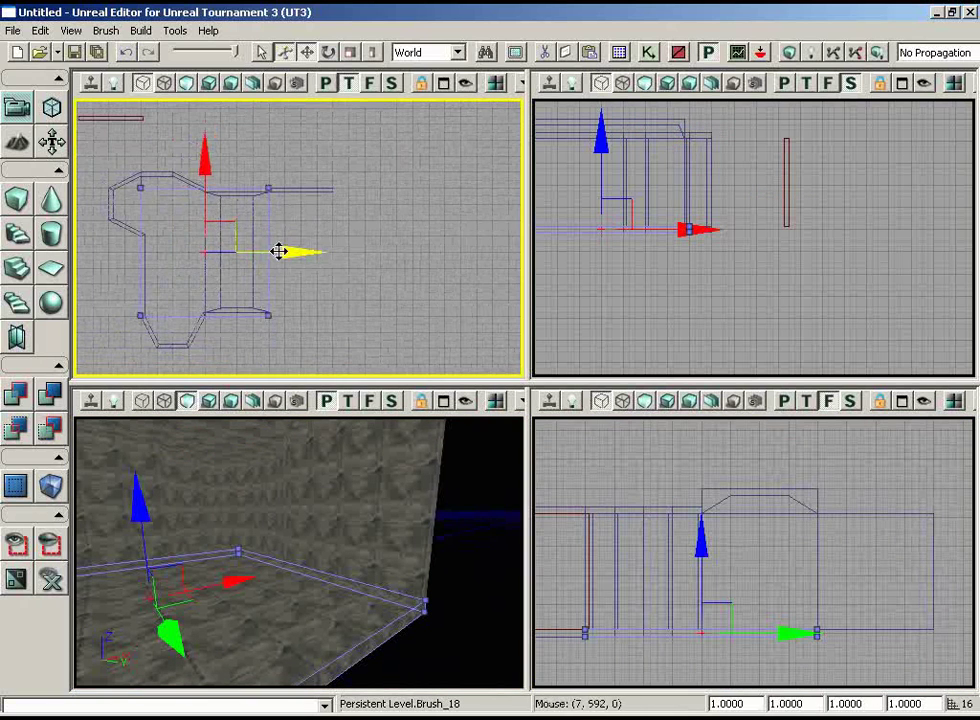
pyautogui.moveTo(279, 251); pyautogui.dragTo(472, 247)
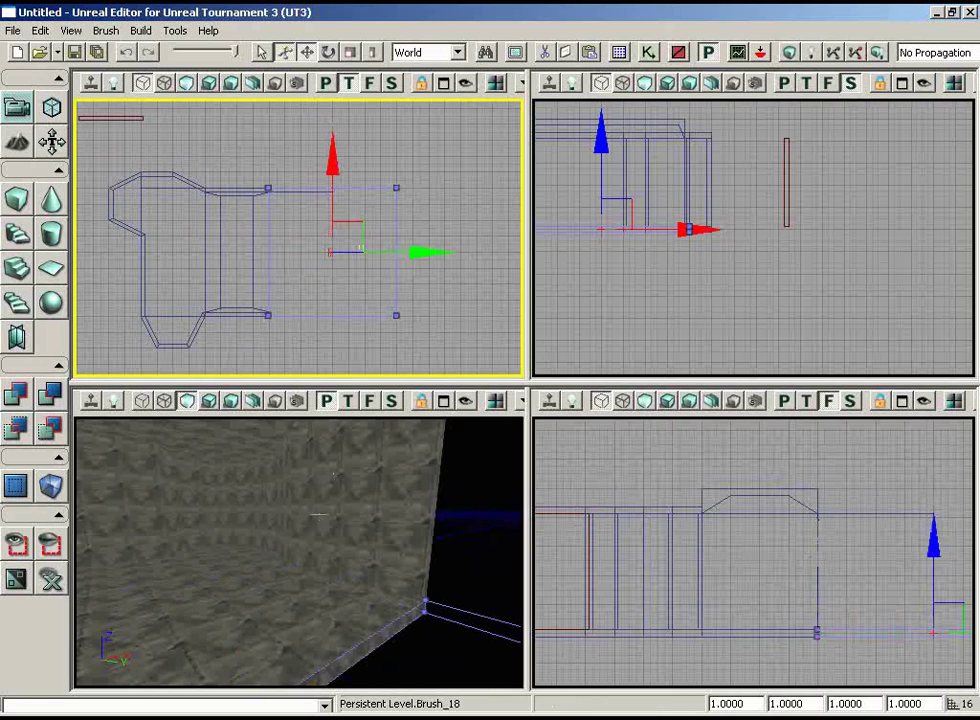
pyautogui.moveTo(328, 512)
pyautogui.mouseDown(button='right')
pyautogui.moveTo(350, 522)
pyautogui.moveTo(346, 533)
pyautogui.mouseUp(button='right')
pyautogui.moveTo(346, 533); pyautogui.dragTo(318, 708)
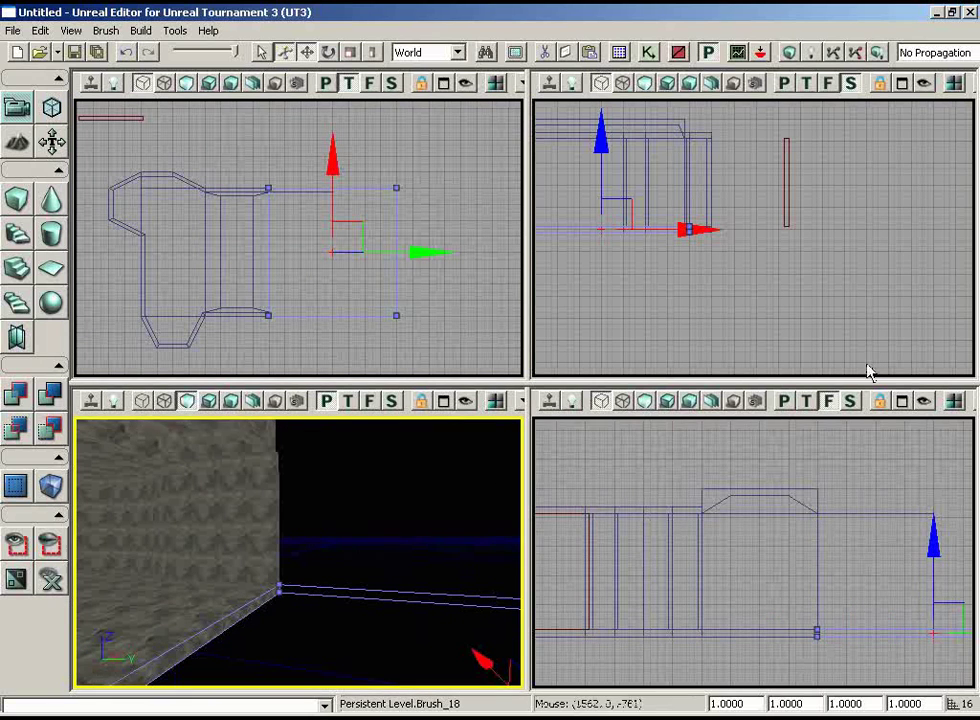
# Step: Lower the duplicated floor brush well below the existing floor and measure the vertical drop between the two levels
pyautogui.moveTo(852, 476); pyautogui.dragTo(965, 590)
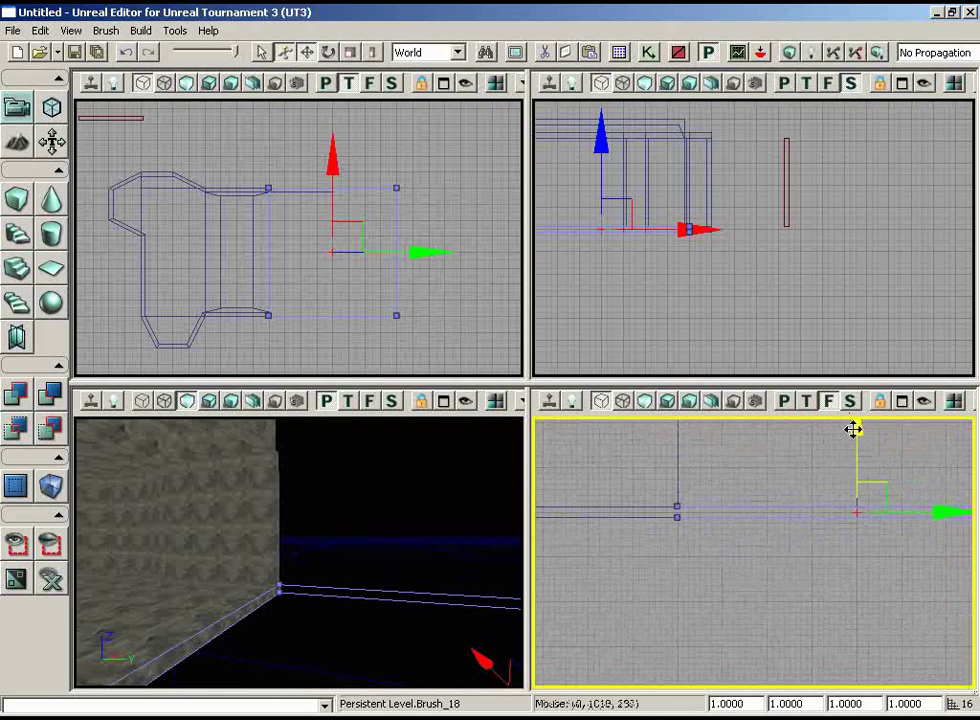
pyautogui.moveTo(853, 429); pyautogui.dragTo(840, 568)
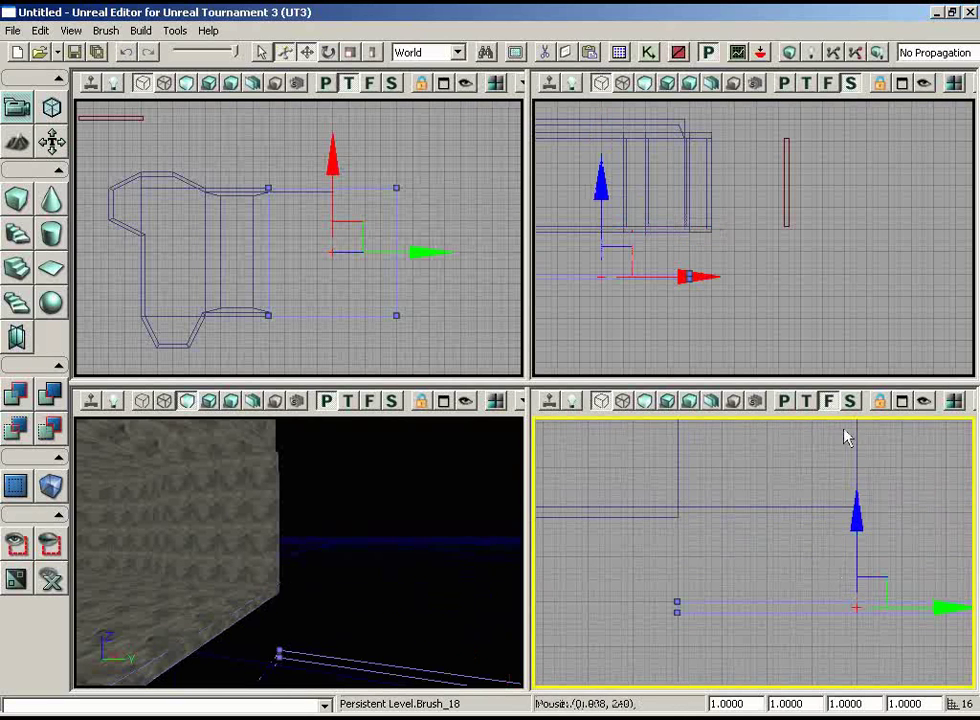
pyautogui.moveTo(742, 492); pyautogui.dragTo(657, 565)
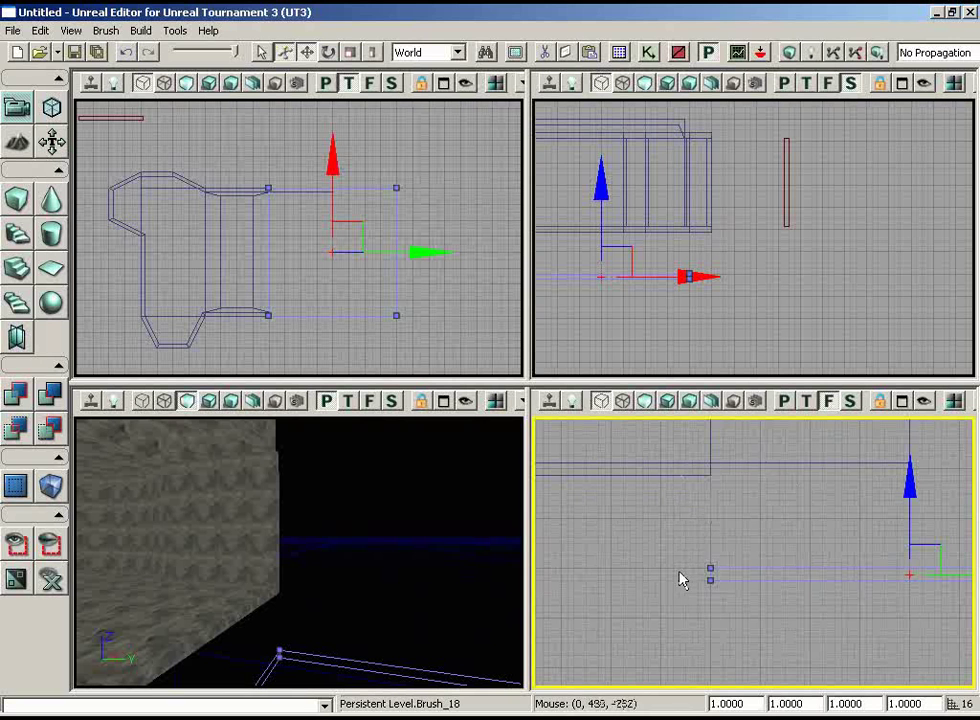
pyautogui.scroll(2, 730, 592)
pyautogui.moveTo(727, 648); pyautogui.dragTo(642, 606)
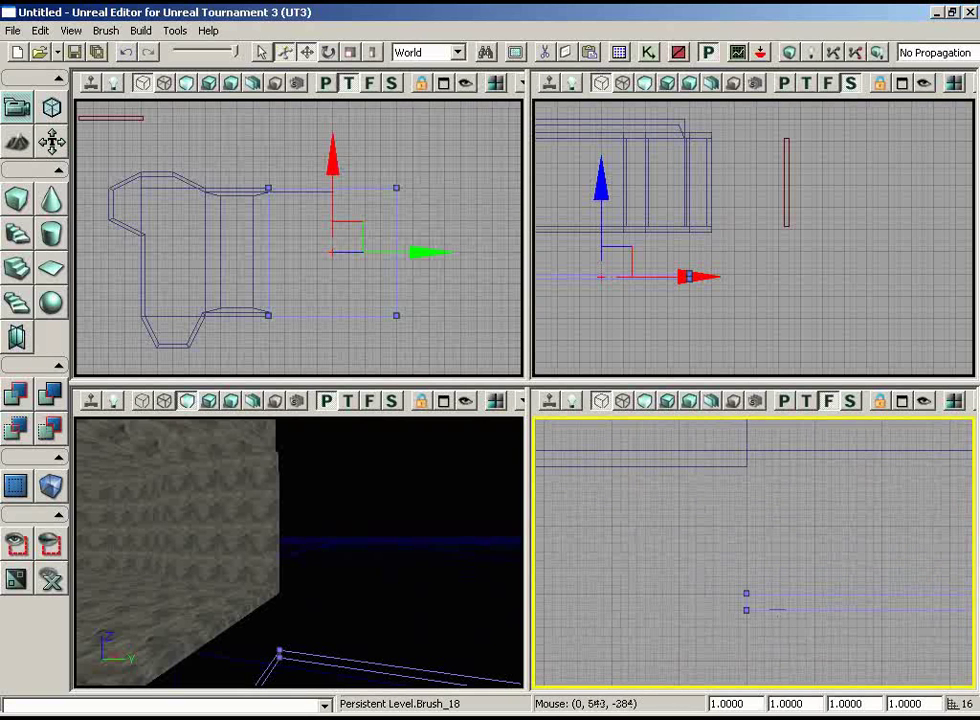
pyautogui.moveTo(761, 548); pyautogui.dragTo(746, 505)
pyautogui.scroll(2, 781, 567)
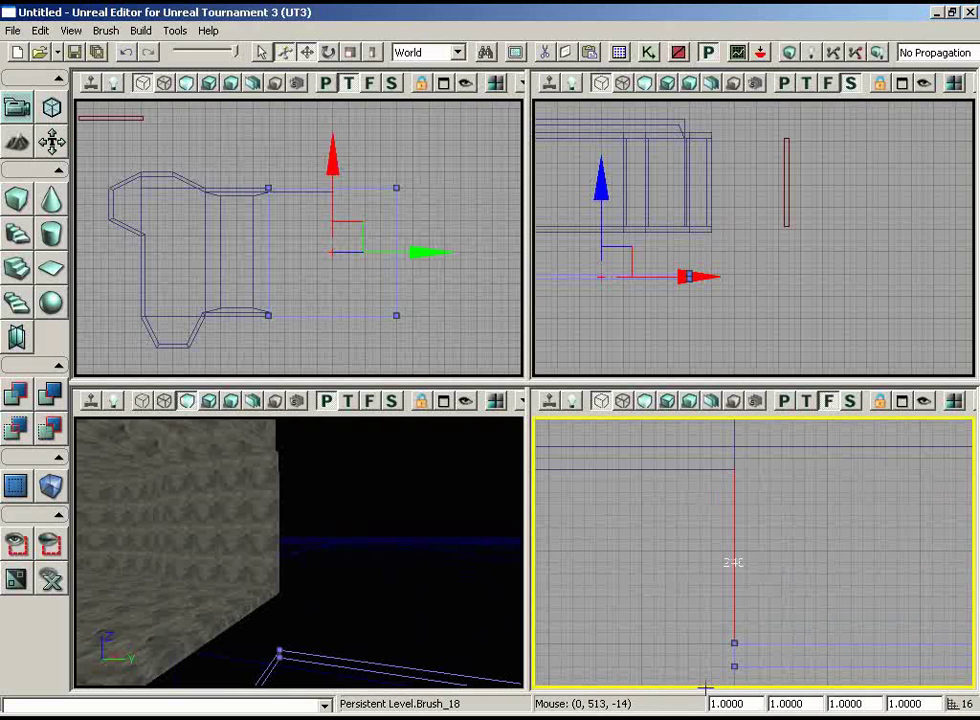
pyautogui.moveTo(784, 498)
pyautogui.mouseDown()
pyautogui.moveTo(778, 515)
pyautogui.moveTo(777, 501)
pyautogui.mouseUp()
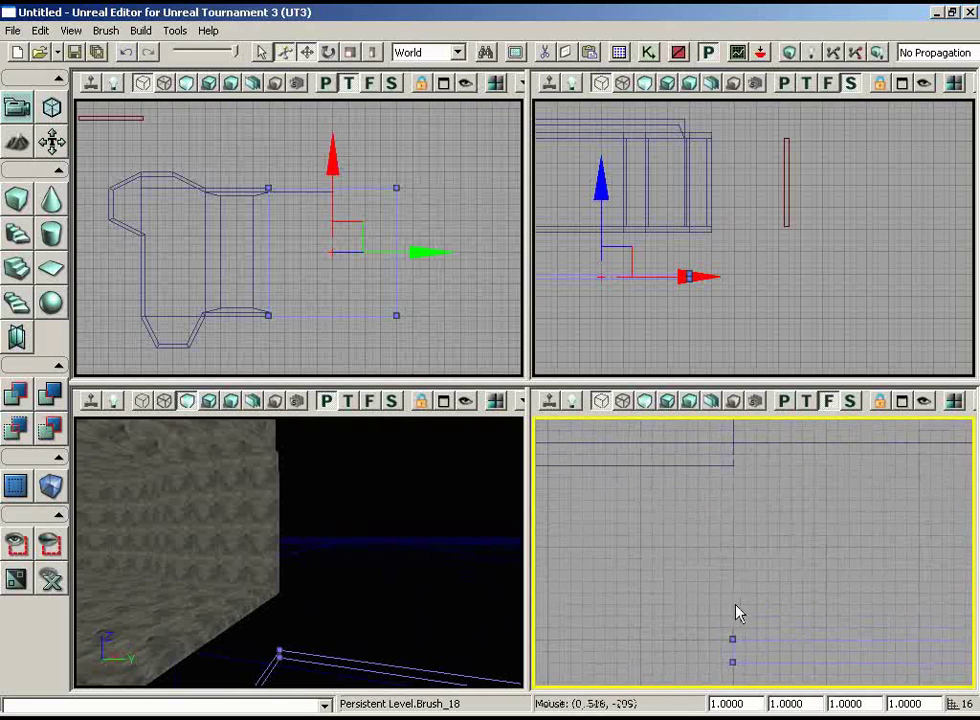
pyautogui.moveTo(735, 605); pyautogui.dragTo(740, 634)
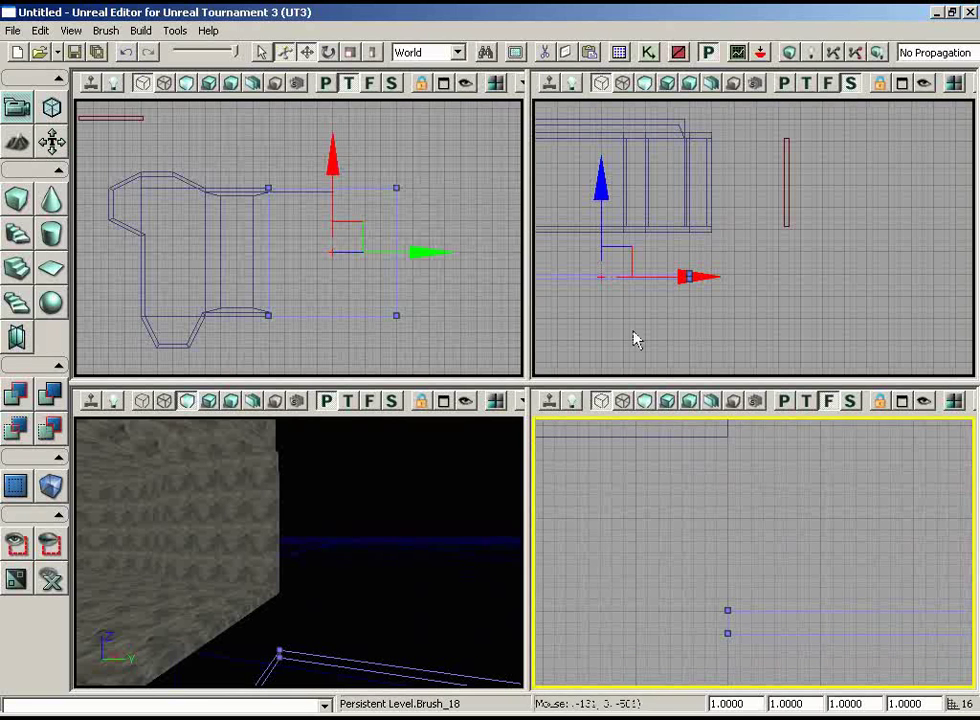
# Step: Select the duplicated wall on the +X side and enter geometry mode, keeping the Geometry Tools window clear of the top view
pyautogui.moveTo(444, 328); pyautogui.dragTo(435, 270)
pyautogui.moveTo(372, 586); pyautogui.dragTo(395, 485)
pyautogui.moveTo(410, 336)
pyautogui.mouseDown()
pyautogui.moveTo(377, 350)
pyautogui.moveTo(411, 338)
pyautogui.mouseUp()
pyautogui.scroll(3, 377, 350)
pyautogui.click(318, 217)
pyautogui.moveTo(384, 221); pyautogui.dragTo(520, 217)
pyautogui.scroll(2, 520, 217)
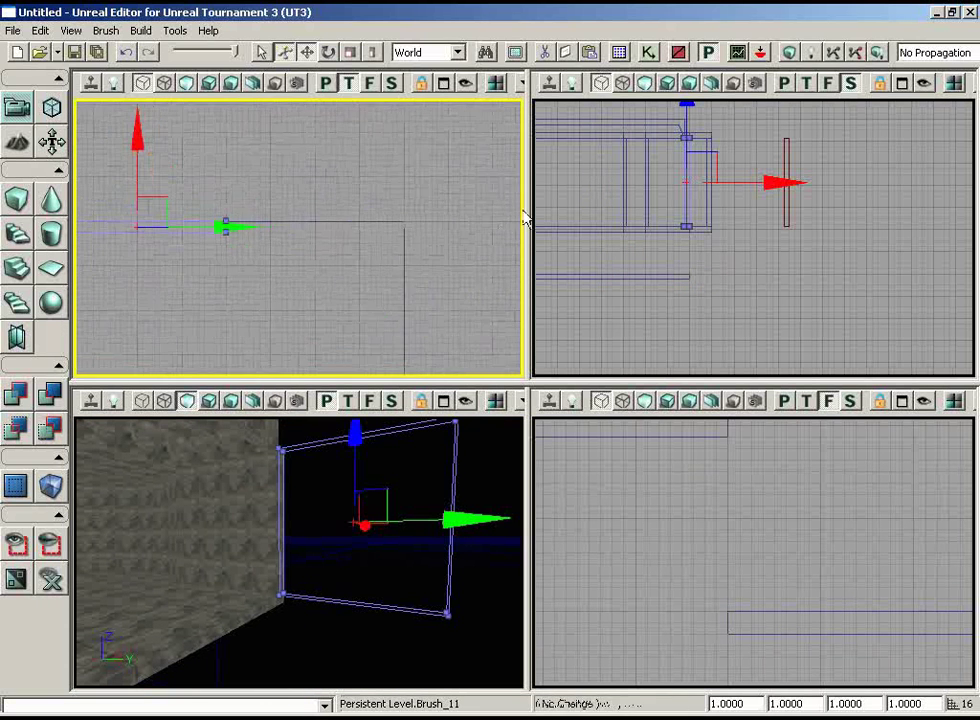
pyautogui.moveTo(175, 298); pyautogui.dragTo(273, 299)
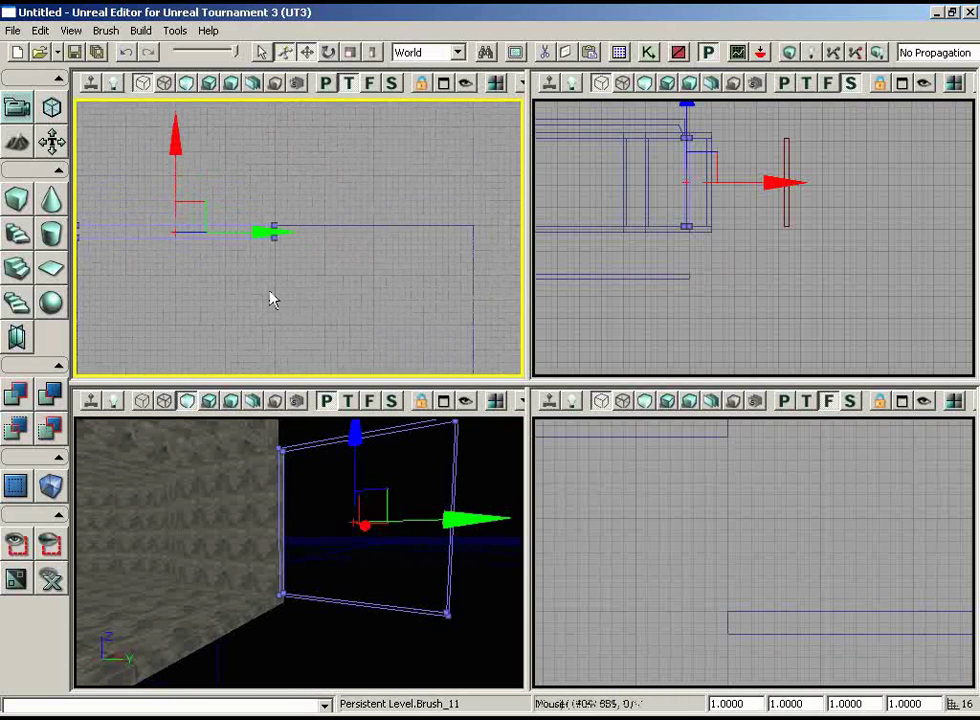
pyautogui.click(54, 112)
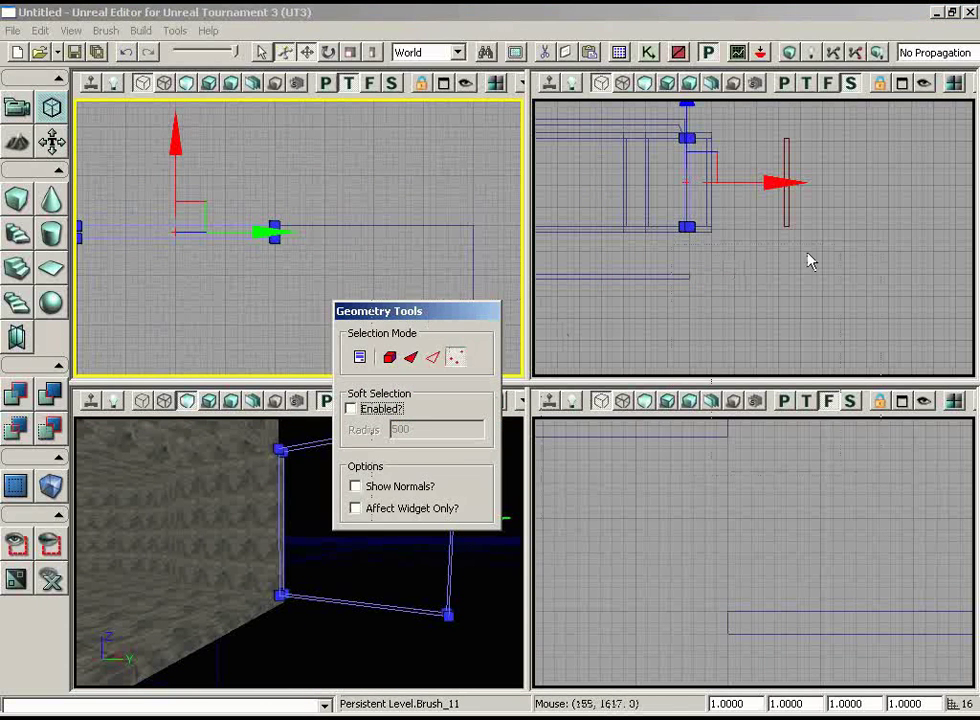
pyautogui.moveTo(807, 252); pyautogui.dragTo(790, 217)
# Step: Select the vertices at the wall copy's +Y end and extend them to the far corner of the duplicated floor
pyautogui.moveTo(268, 302)
pyautogui.mouseDown()
pyautogui.moveTo(293, 294)
pyautogui.moveTo(314, 311)
pyautogui.mouseUp()
pyautogui.keyDown('ctrl'); pyautogui.keyDown('alt'); pyautogui.moveTo(355, 207); pyautogui.dragTo(282, 319); pyautogui.keyUp('alt'); pyautogui.keyUp('ctrl')
pyautogui.moveTo(354, 306); pyautogui.dragTo(523, 313)
pyautogui.scroll(-3, 515, 308)
pyautogui.moveTo(307, 218); pyautogui.dragTo(504, 212)
pyautogui.scroll(8, 309, 350)
pyautogui.moveTo(309, 350); pyautogui.dragTo(505, 380)
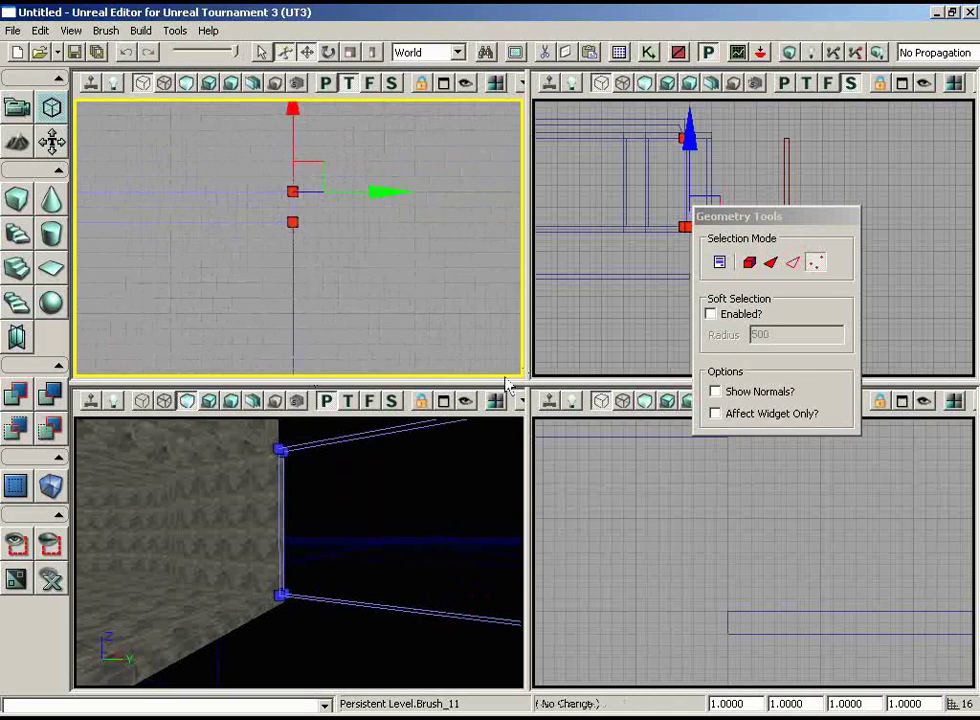
pyautogui.scroll(3, 480, 383)
pyautogui.scroll(-6, 438, 340)
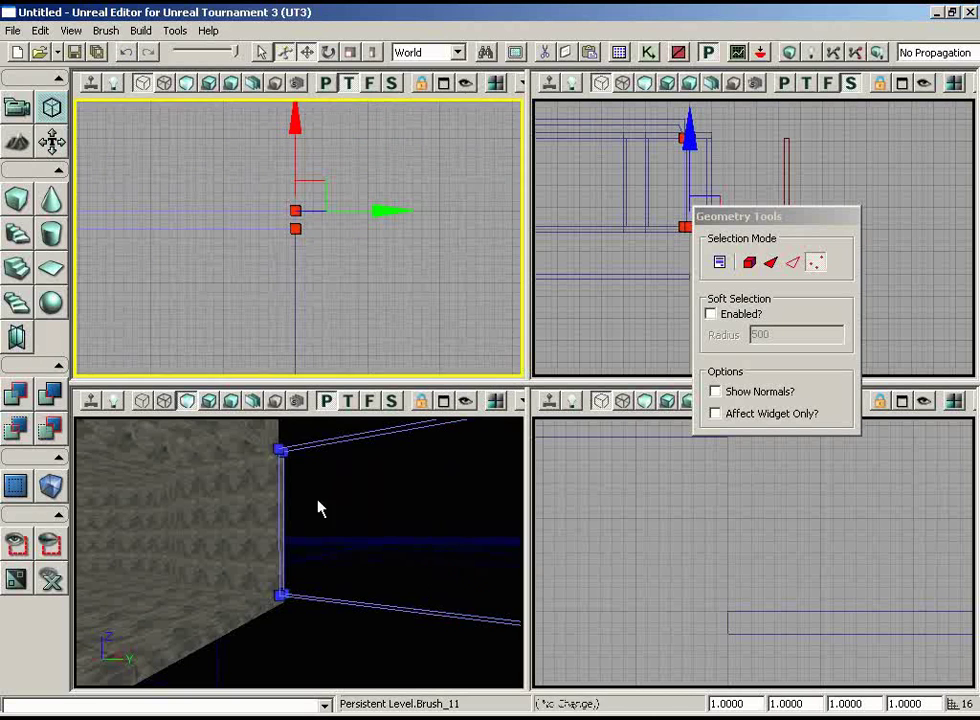
pyautogui.moveTo(318, 500); pyautogui.dragTo(313, 500, button='right')
# Step: Select the wall copy's bottom vertices and pull them down to the lowered floor
pyautogui.moveTo(818, 215); pyautogui.dragTo(808, 217)
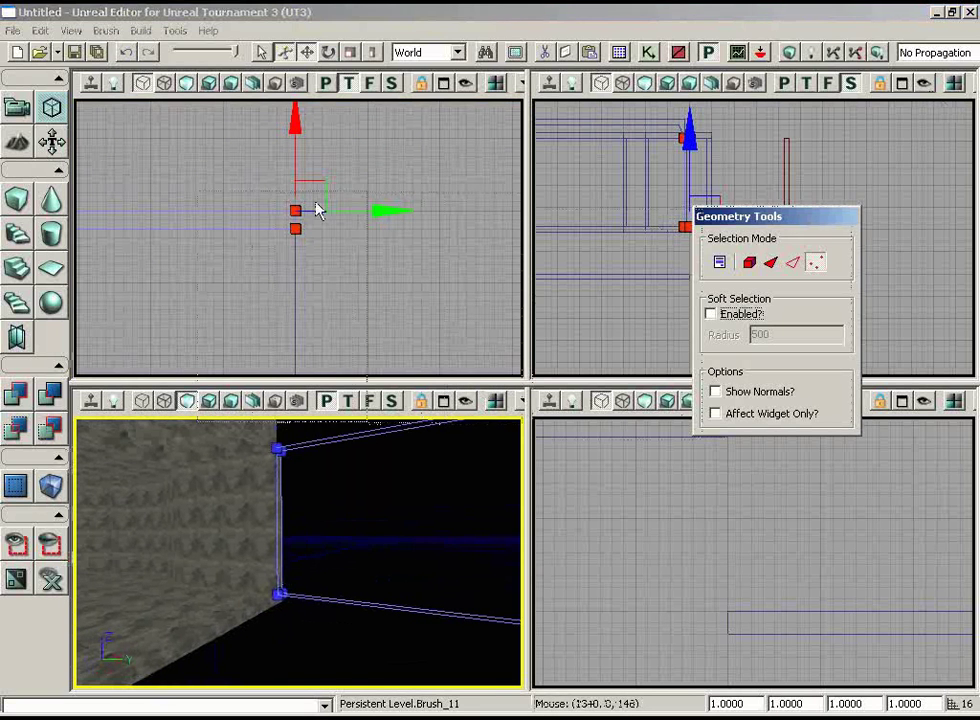
pyautogui.moveTo(316, 203); pyautogui.dragTo(315, 205)
pyautogui.scroll(-11, 743, 420)
pyautogui.moveTo(743, 420); pyautogui.dragTo(930, 418, button='right')
pyautogui.scroll(2, 866, 450)
pyautogui.scroll(1, 866, 450)
pyautogui.keyDown('ctrl'); pyautogui.keyDown('alt'); pyautogui.moveTo(593, 510); pyautogui.dragTo(974, 571); pyautogui.keyUp('alt'); pyautogui.keyUp('ctrl')
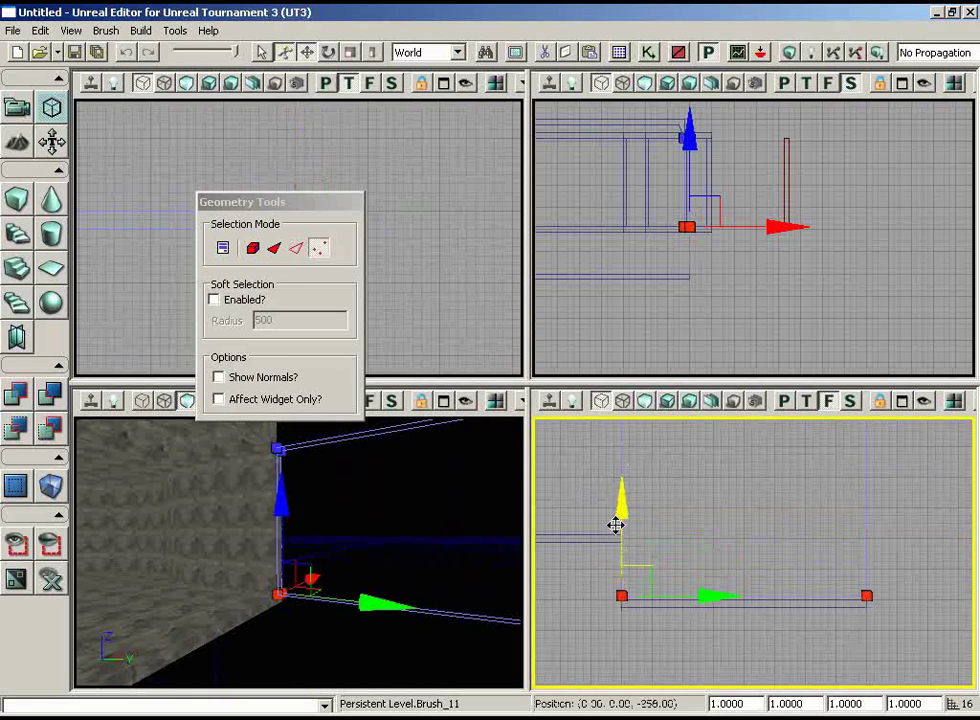
pyautogui.moveTo(615, 531); pyautogui.dragTo(615, 532)
pyautogui.moveTo(783, 652); pyautogui.dragTo(740, 681, button='right')
pyautogui.scroll(1, 783, 652)
pyautogui.moveTo(266, 204); pyautogui.dragTo(474, 189)
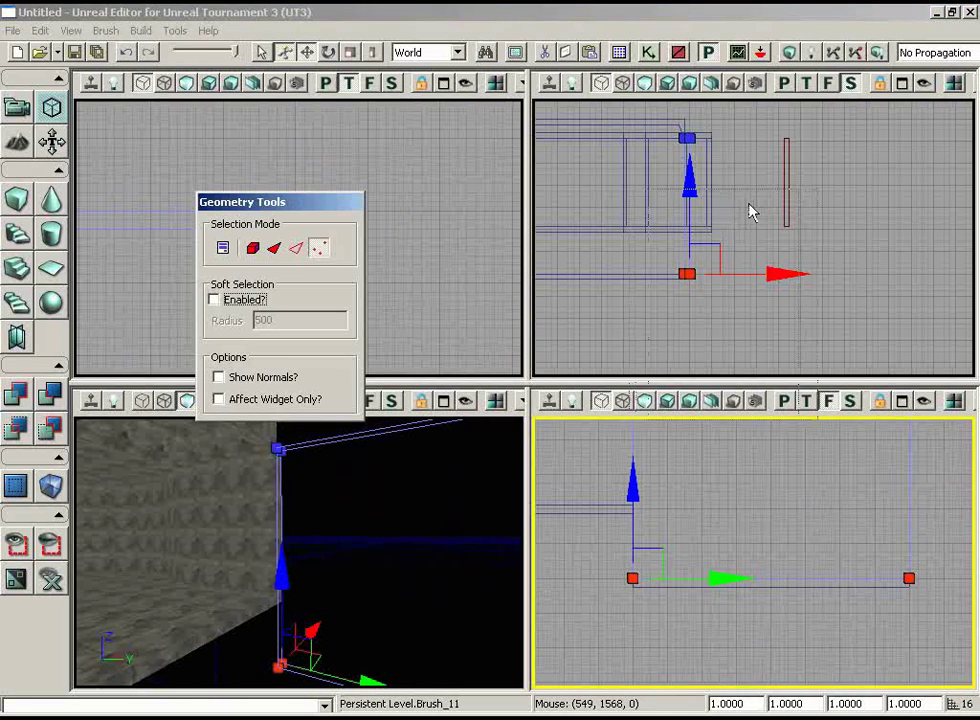
pyautogui.moveTo(749, 204); pyautogui.dragTo(749, 204)
# Step: Try to copy the enlarged wall along -X to the opposite edge of the lowered floor with its bottom vertices still selected
pyautogui.moveTo(440, 265)
pyautogui.mouseDown(button='right')
pyautogui.moveTo(385, 280)
pyautogui.moveTo(335, 276)
pyautogui.mouseUp(button='right')
pyautogui.scroll(-4, 290, 230)
pyautogui.moveTo(228, 166)
pyautogui.mouseDown(button='right')
pyautogui.moveTo(158, 236)
pyautogui.moveTo(120, 226)
pyautogui.mouseUp(button='right')
pyautogui.scroll(-1, 250, 265)
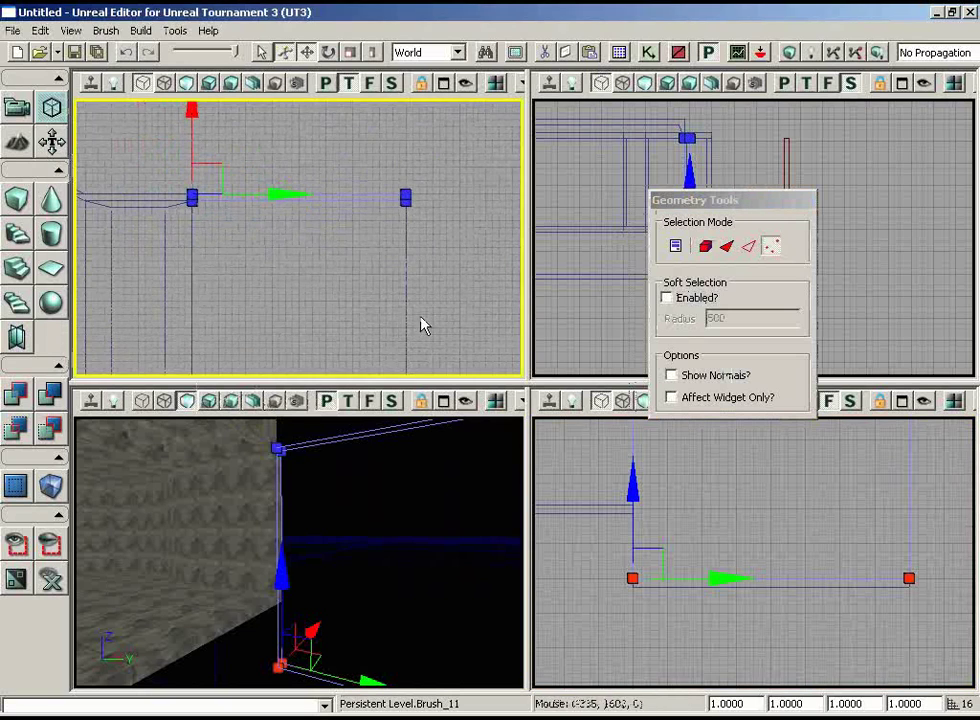
pyautogui.moveTo(355, 485); pyautogui.dragTo(205, 595, button='right')
pyautogui.moveTo(376, 304)
pyautogui.mouseDown(button='right')
pyautogui.moveTo(372, 328)
pyautogui.moveTo(380, 241)
pyautogui.mouseUp(button='right')
pyautogui.scroll(-2, 372, 283)
pyautogui.scroll(-1, 371, 276)
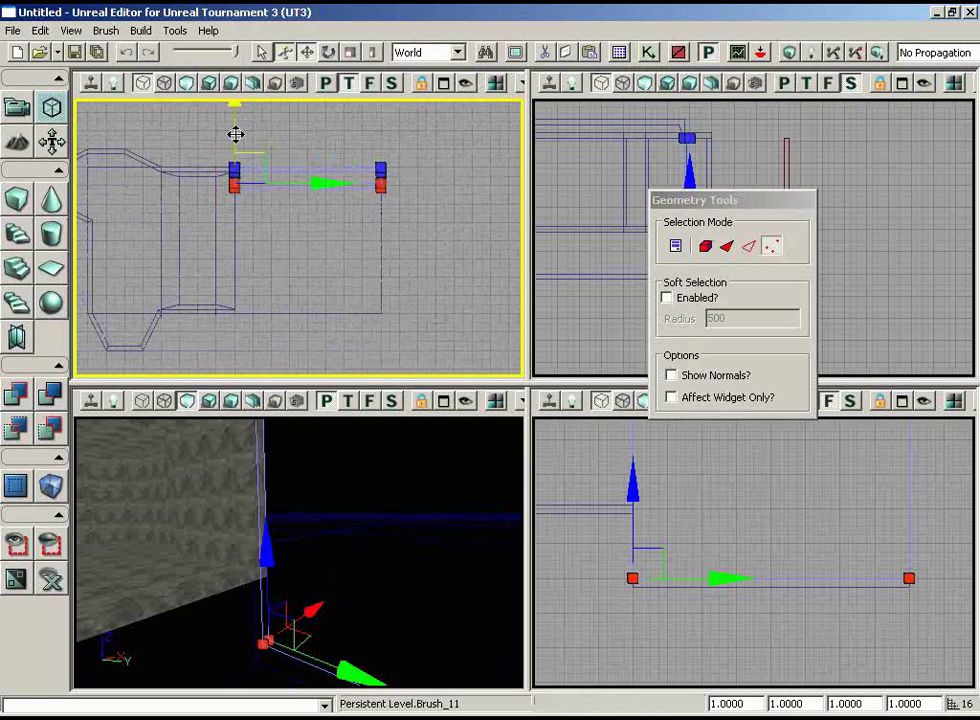
pyautogui.moveTo(235, 134); pyautogui.dragTo(221, 311)
pyautogui.scroll(4, 420, 282)
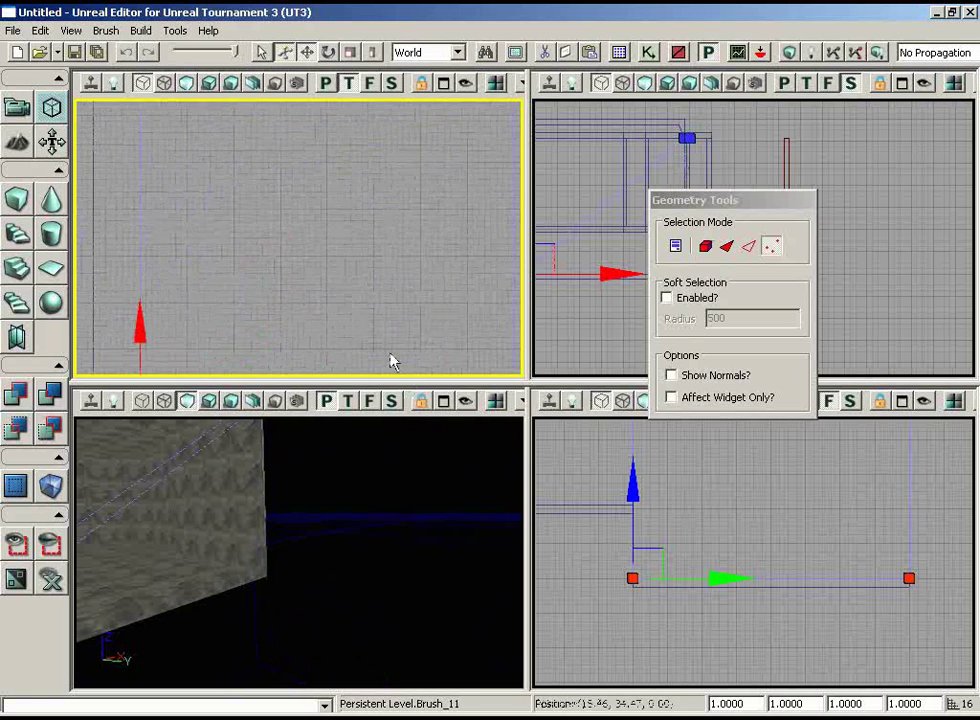
pyautogui.moveTo(390, 354); pyautogui.dragTo(223, 377, button='right')
pyautogui.scroll(1, 223, 374)
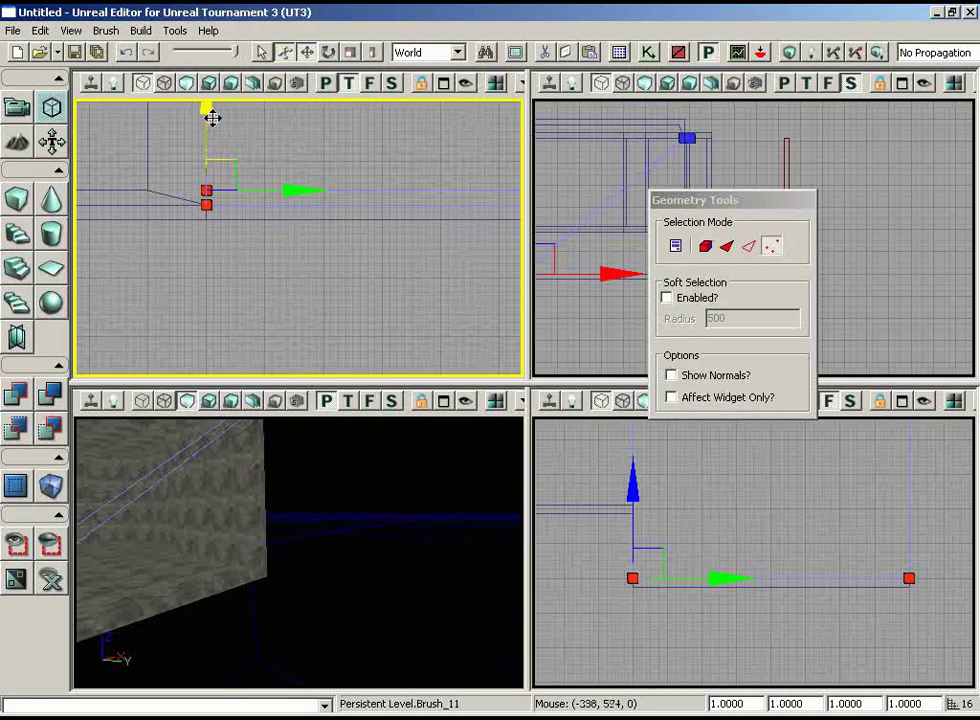
pyautogui.scroll(-4, 302, 330)
pyautogui.moveTo(318, 293); pyautogui.dragTo(301, 268, button='right')
pyautogui.scroll(-3, 431, 268)
pyautogui.moveTo(429, 244); pyautogui.dragTo(430, 216, button='right')
pyautogui.scroll(1, 430, 214)
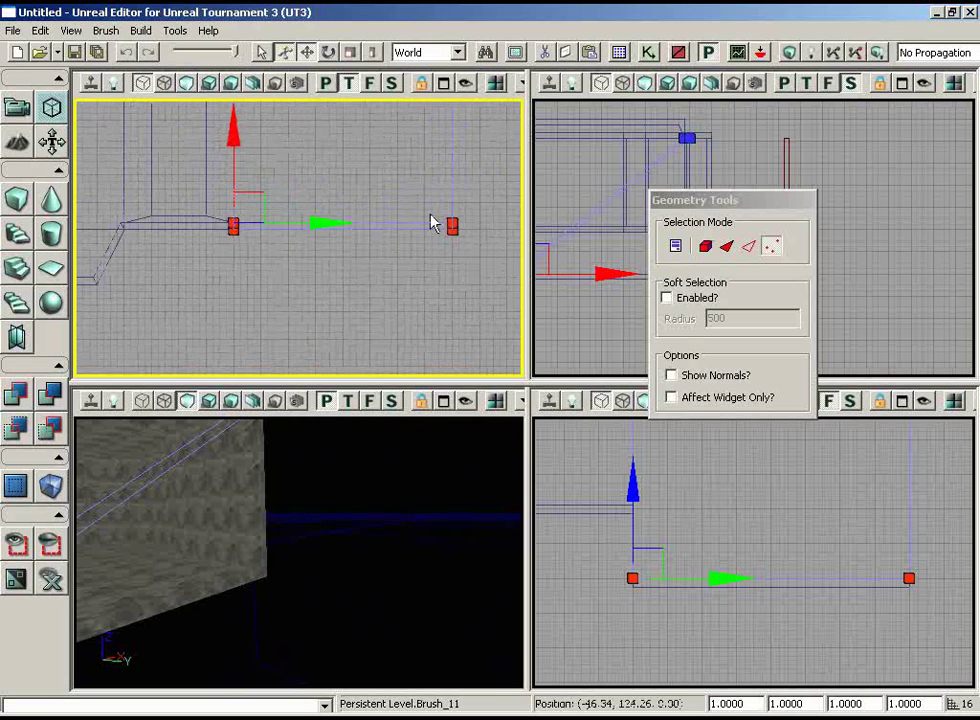
# Step: Return the wall's bottom vertices to the +X side so that the wall stands vertical again
pyautogui.moveTo(303, 549); pyautogui.dragTo(150, 440, button='right')
pyautogui.moveTo(150, 440); pyautogui.dragTo(269, 685)
pyautogui.moveTo(302, 544); pyautogui.dragTo(312, 622, button='right')
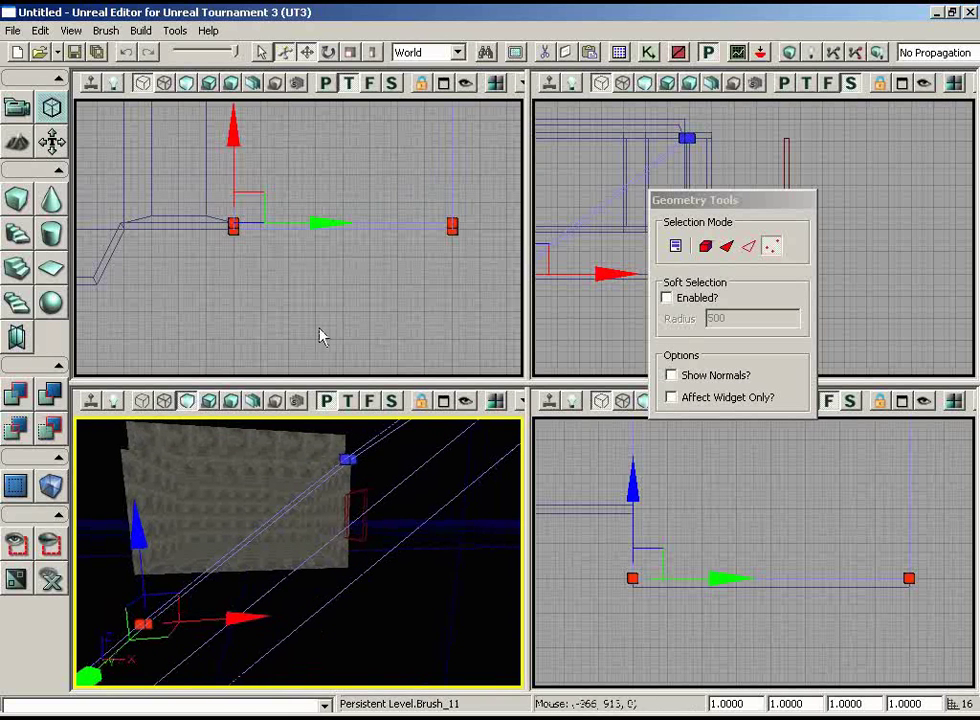
pyautogui.moveTo(324, 514); pyautogui.dragTo(303, 545, button='right')
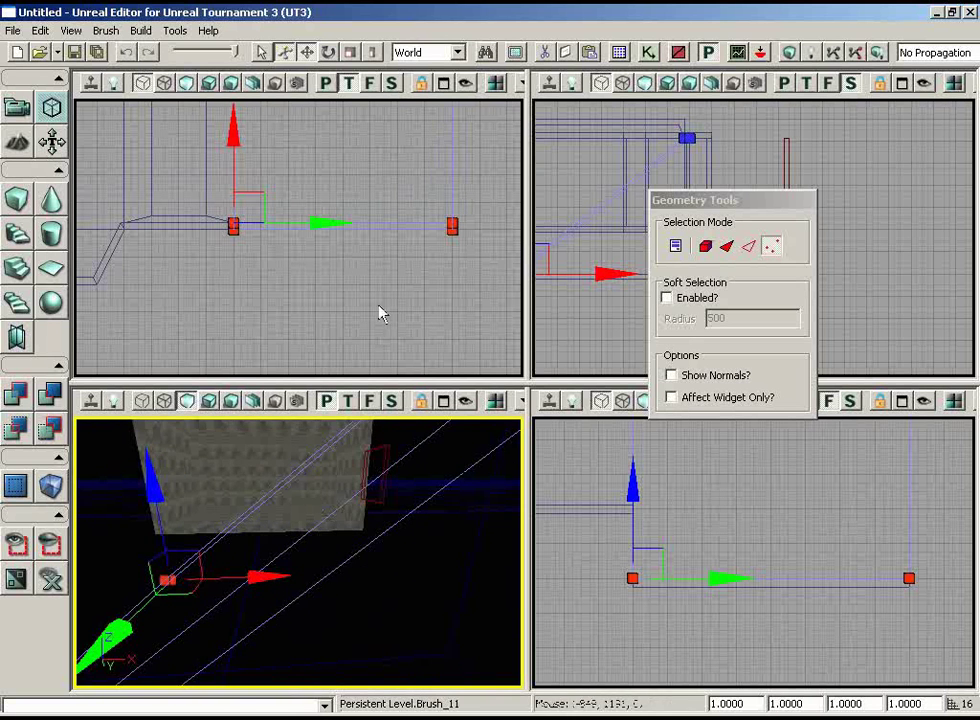
pyautogui.moveTo(380, 288)
pyautogui.mouseDown(button='right')
pyautogui.moveTo(367, 136)
pyautogui.moveTo(345, 104)
pyautogui.mouseUp(button='right')
pyautogui.moveTo(261, 289)
pyautogui.mouseDown()
pyautogui.moveTo(246, 99)
pyautogui.moveTo(240, 110)
pyautogui.mouseUp()
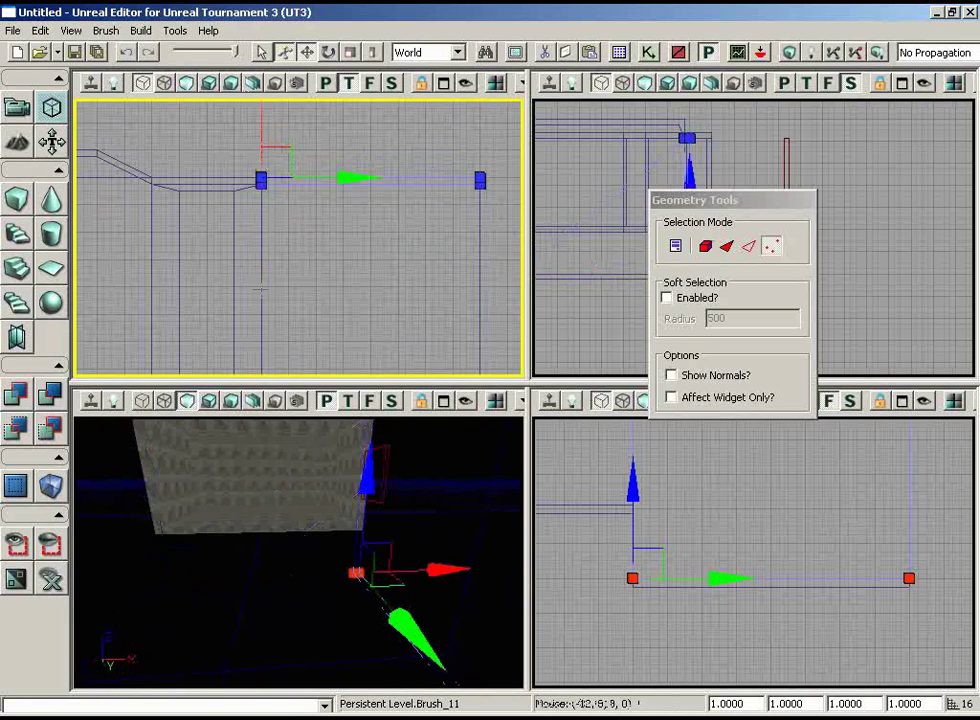
pyautogui.moveTo(348, 673); pyautogui.dragTo(462, 660, button='right')
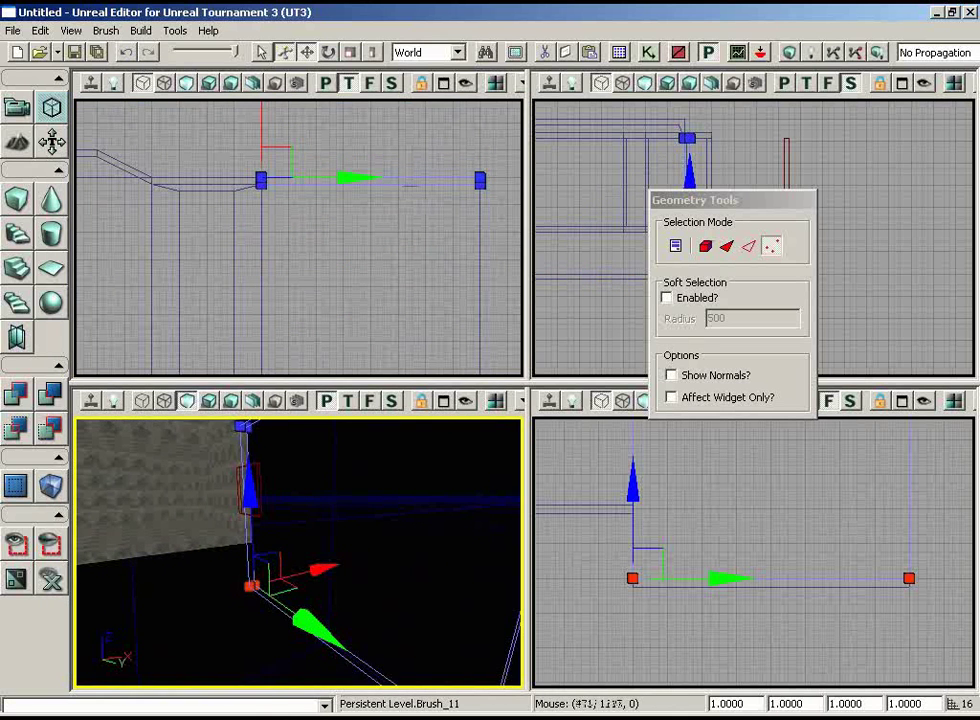
# Step: Deselect the vertices and duplicate the whole enlarged wall along -X, aligning the copy with the lowered floor's opposite edge
pyautogui.click(412, 184)
pyautogui.scroll(-2, 361, 313)
pyautogui.moveTo(361, 314); pyautogui.dragTo(360, 328, button='right')
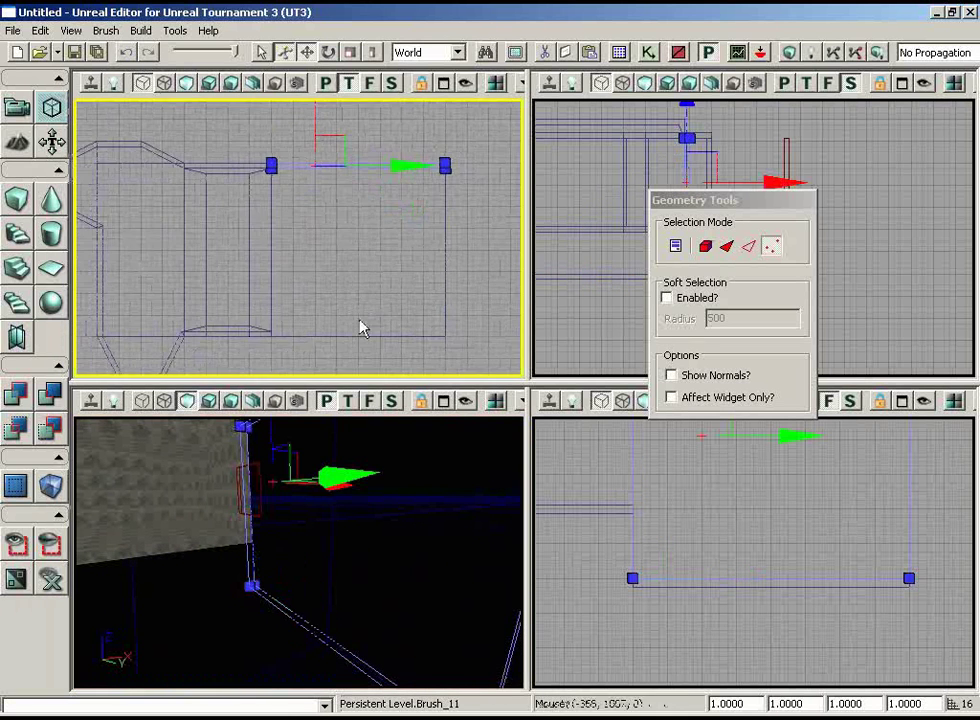
pyautogui.moveTo(312, 156); pyautogui.dragTo(298, 345)
pyautogui.scroll(10, 450, 370)
pyautogui.moveTo(420, 221); pyautogui.dragTo(461, 267, button='right')
pyautogui.moveTo(381, 148); pyautogui.dragTo(378, 155)
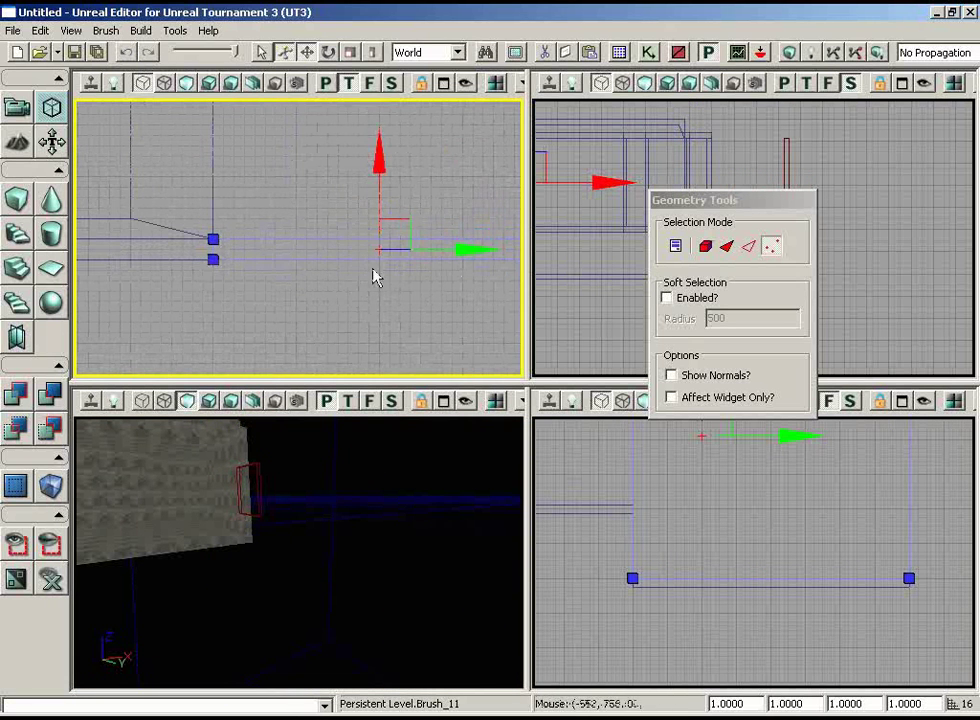
pyautogui.moveTo(320, 521); pyautogui.dragTo(325, 491, button='right')
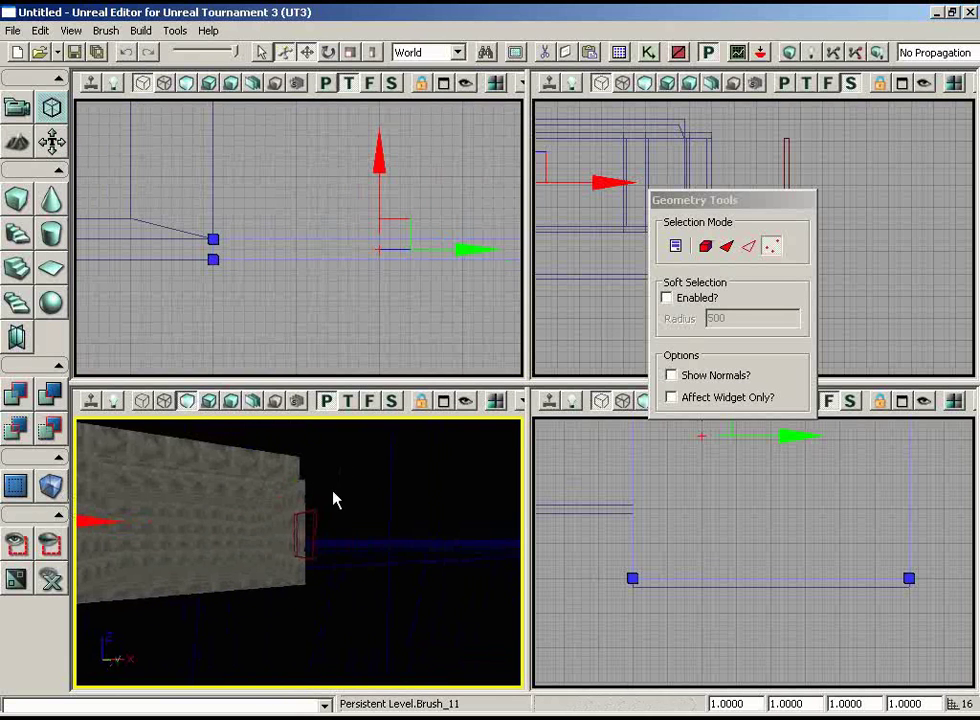
# Step: Select the enlarged wall on the +X side and show the perspective view in wireframe, facing the adjoining rooms
pyautogui.moveTo(368, 280)
pyautogui.mouseDown(button='right')
pyautogui.moveTo(429, 237)
pyautogui.moveTo(429, 100)
pyautogui.moveTo(455, 100)
pyautogui.mouseUp(button='right')
pyautogui.click(380, 211)
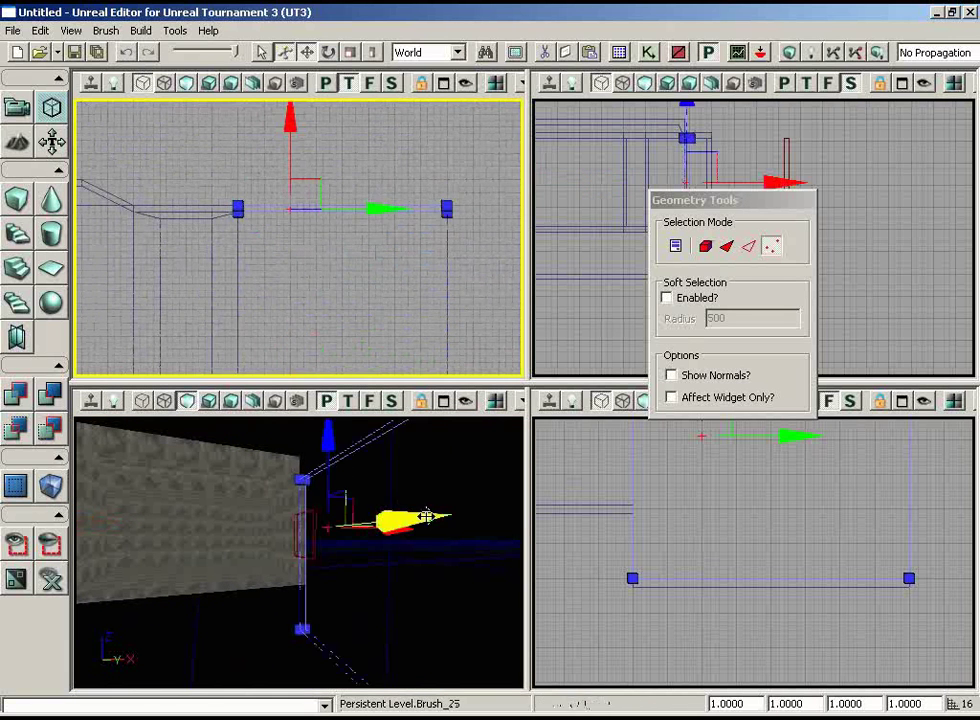
pyautogui.moveTo(348, 595)
pyautogui.mouseDown(button='right')
pyautogui.moveTo(339, 604)
pyautogui.moveTo(131, 430)
pyautogui.mouseUp(button='right')
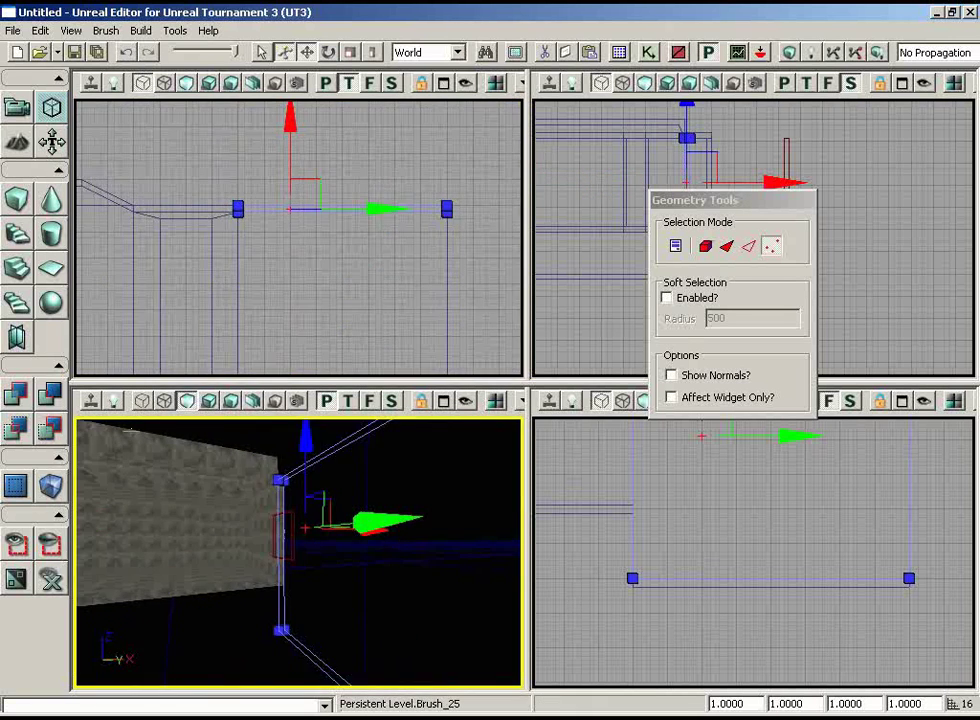
pyautogui.click(146, 402)
pyautogui.moveTo(370, 552)
pyautogui.mouseDown(button='right')
pyautogui.moveTo(118, 588)
pyautogui.moveTo(277, 598)
pyautogui.moveTo(352, 547)
pyautogui.moveTo(90, 524)
pyautogui.moveTo(90, 446)
pyautogui.moveTo(77, 547)
pyautogui.moveTo(133, 575)
pyautogui.mouseUp(button='right')
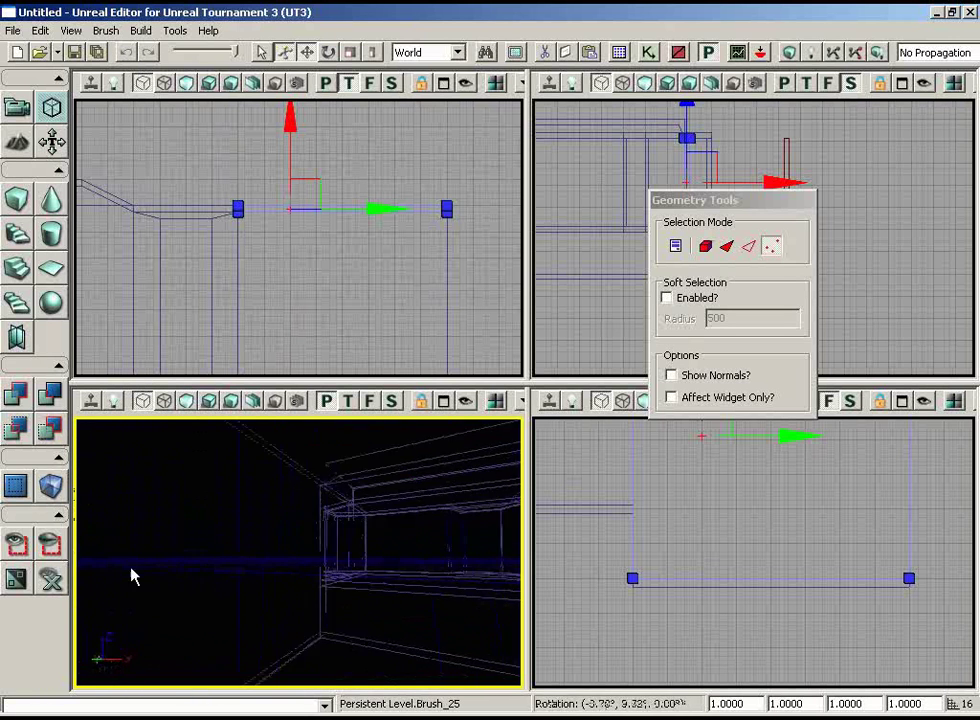
# Step: Show the perspective view in unlit shading, facing the vertical edge of the selected +X wall
pyautogui.moveTo(135, 577); pyautogui.dragTo(305, 526)
pyautogui.click(189, 402)
pyautogui.moveTo(304, 601); pyautogui.dragTo(394, 625, button='right')
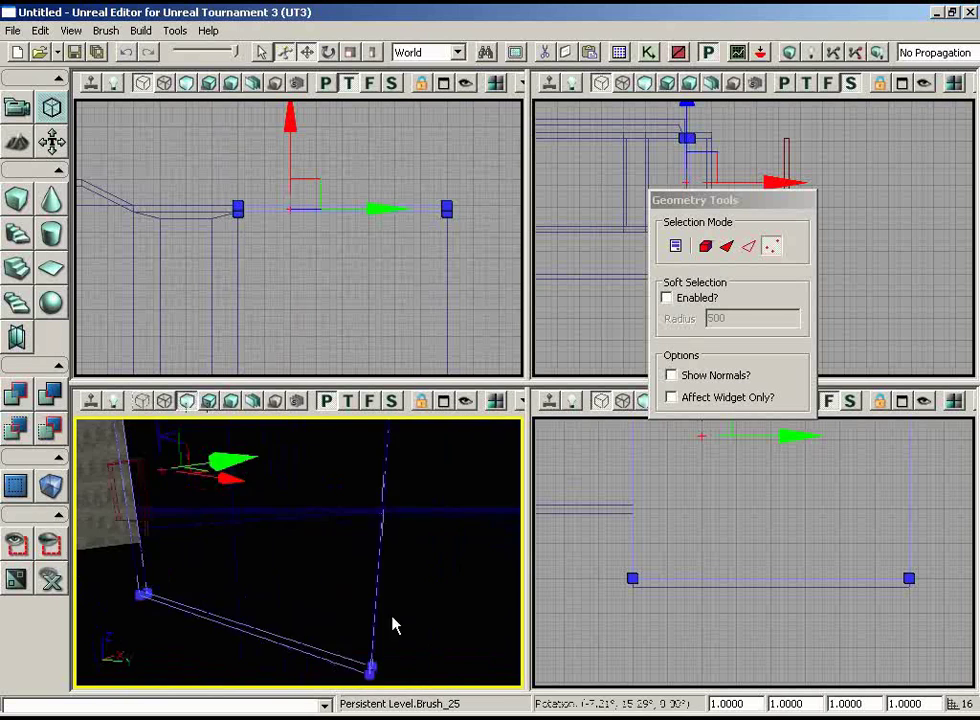
pyautogui.moveTo(394, 625); pyautogui.dragTo(166, 604)
pyautogui.moveTo(166, 604)
pyautogui.mouseDown(button='right')
pyautogui.moveTo(390, 434)
pyautogui.moveTo(385, 564)
pyautogui.moveTo(325, 545)
pyautogui.mouseUp(button='right')
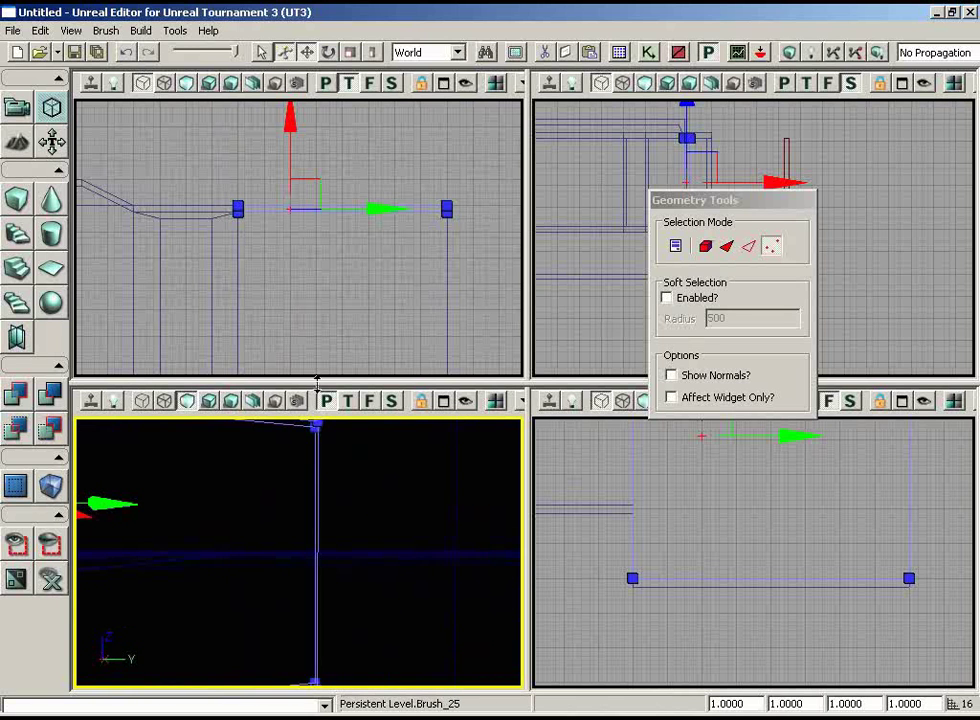
# Step: Duplicate the enlarged +X wall and rotate the copy a quarter turn about the vertical axis in the top view
pyautogui.moveTo(326, 322)
pyautogui.mouseDown(button='right')
pyautogui.moveTo(376, 382)
pyautogui.moveTo(378, 345)
pyautogui.mouseUp(button='right')
pyautogui.scroll(4, 376, 338)
pyautogui.moveTo(325, 377); pyautogui.dragTo(277, 222, button='right')
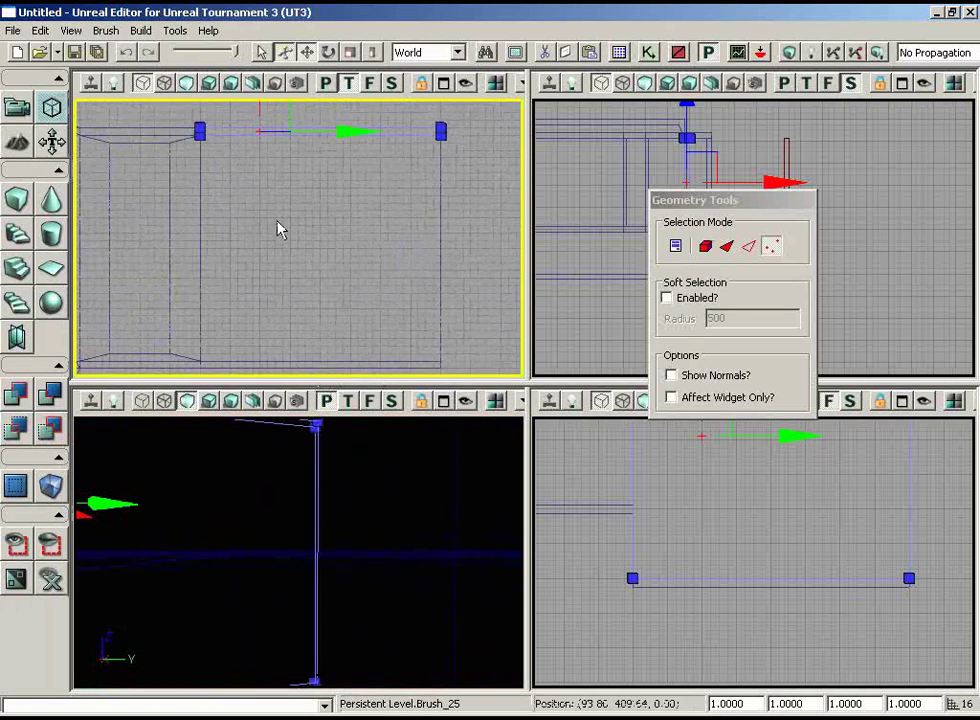
pyautogui.moveTo(400, 170)
pyautogui.mouseDown(button='right')
pyautogui.moveTo(435, 133)
pyautogui.moveTo(429, 119)
pyautogui.mouseUp(button='right')
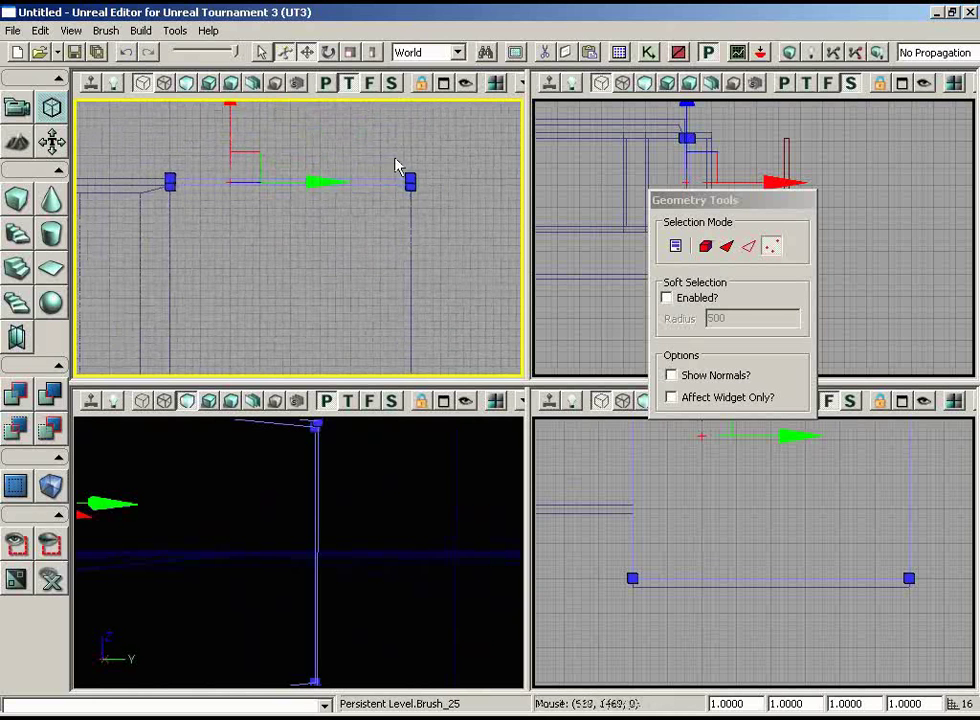
pyautogui.moveTo(292, 231)
pyautogui.mouseDown(button='right')
pyautogui.moveTo(243, 223)
pyautogui.moveTo(230, 193)
pyautogui.mouseUp(button='right')
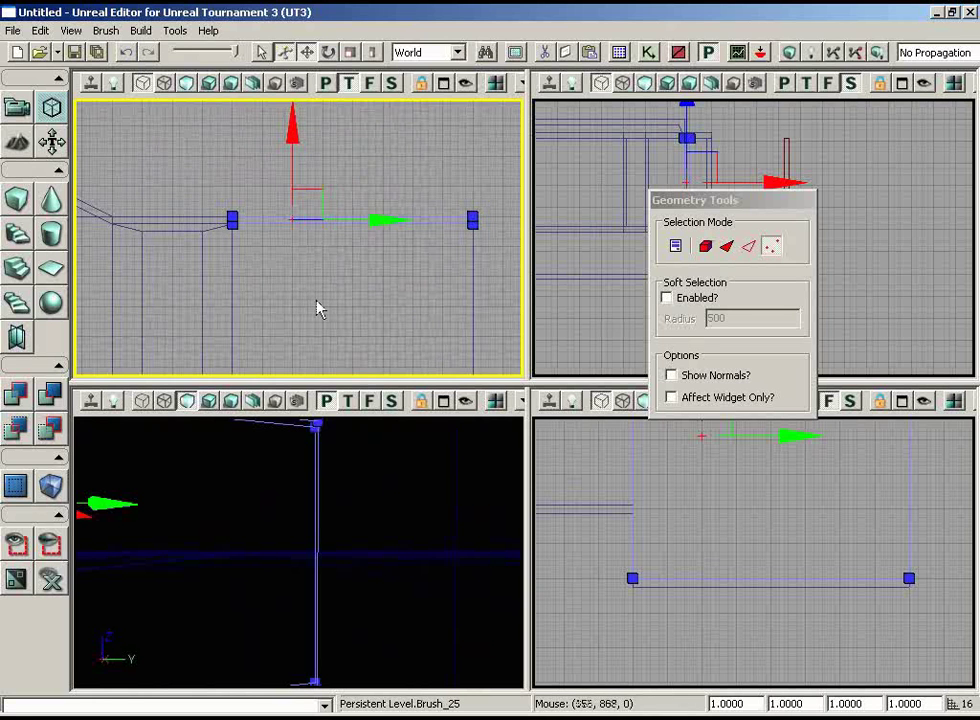
pyautogui.moveTo(368, 312); pyautogui.dragTo(368, 262)
pyautogui.press('space')
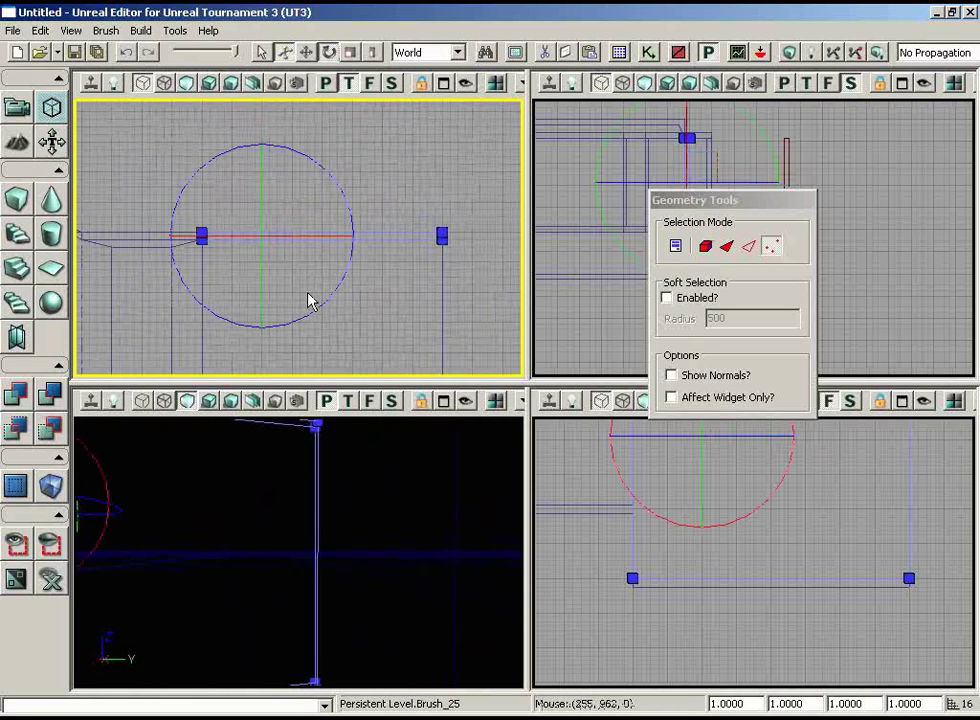
pyautogui.moveTo(278, 298); pyautogui.dragTo(74, 288)
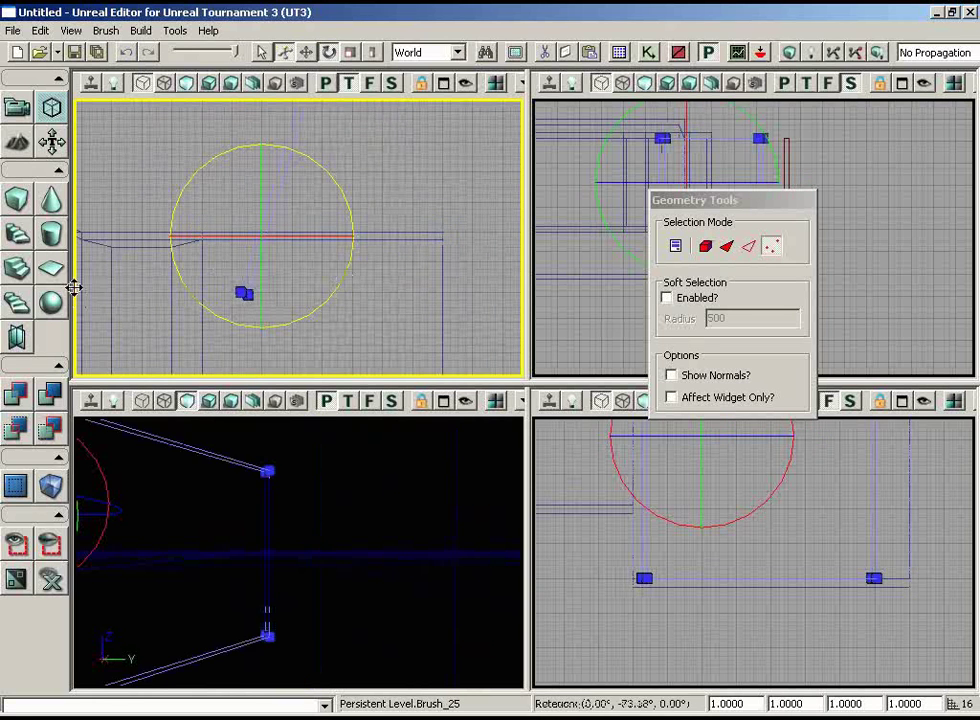
pyautogui.moveTo(523, 351); pyautogui.dragTo(331, 232)
# Step: Move the rotated wall copy to the lowered floor's +Y edge and align its +X end with the side wall's outer face
pyautogui.scroll(-2, 394, 365)
pyautogui.press('space')
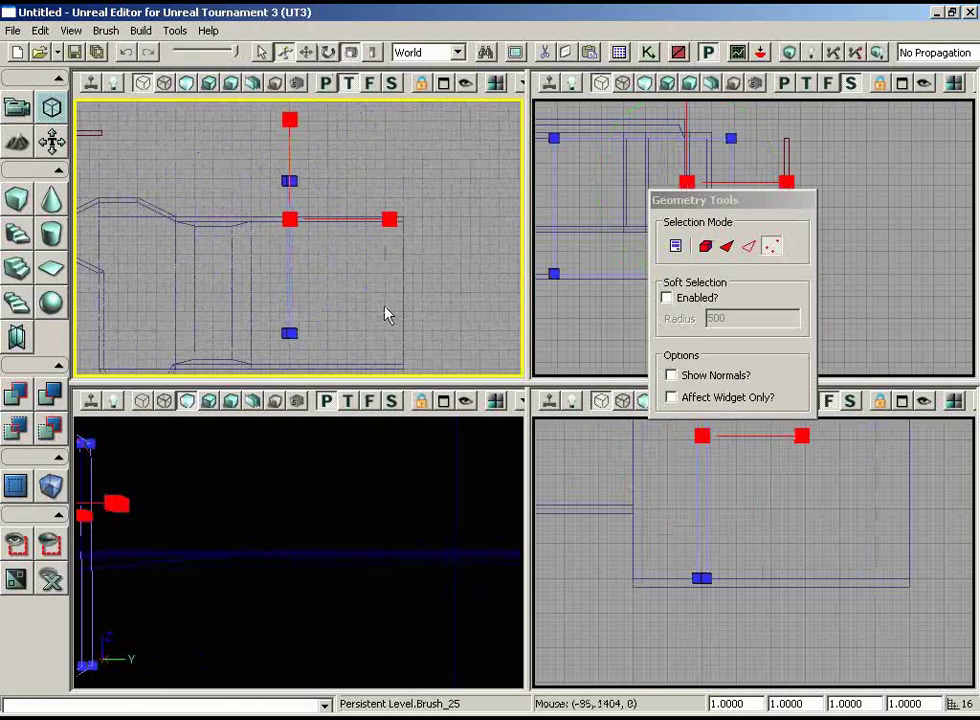
pyautogui.press('space')
pyautogui.moveTo(312, 188); pyautogui.dragTo(499, 216)
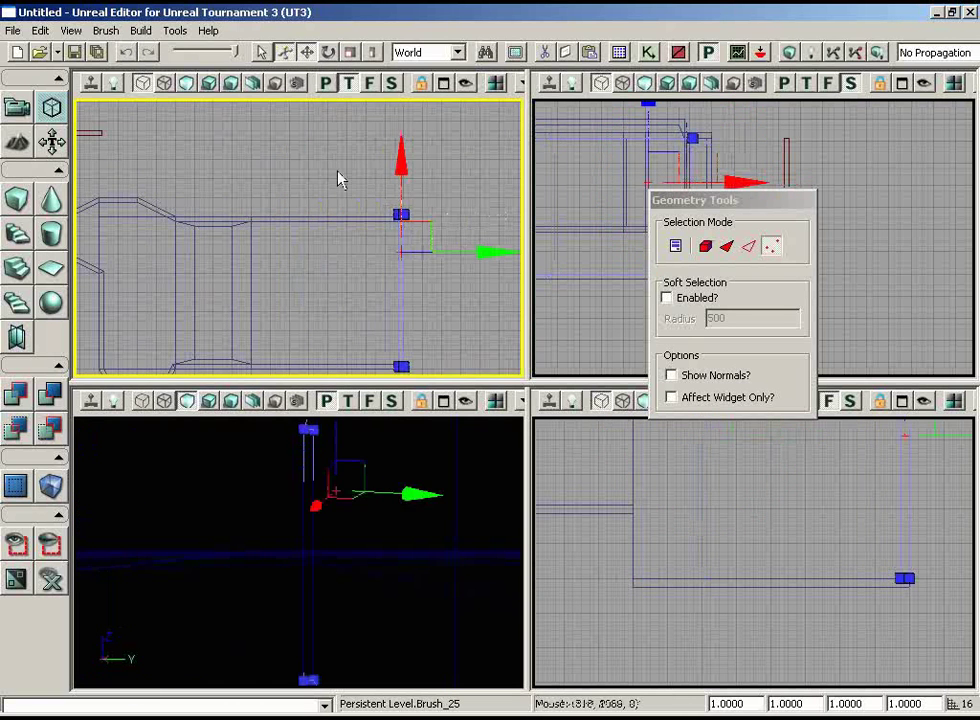
pyautogui.moveTo(298, 259); pyautogui.dragTo(304, 313)
pyautogui.scroll(5, 304, 313)
pyautogui.moveTo(333, 249); pyautogui.dragTo(525, 131)
pyautogui.scroll(6, 487, 241)
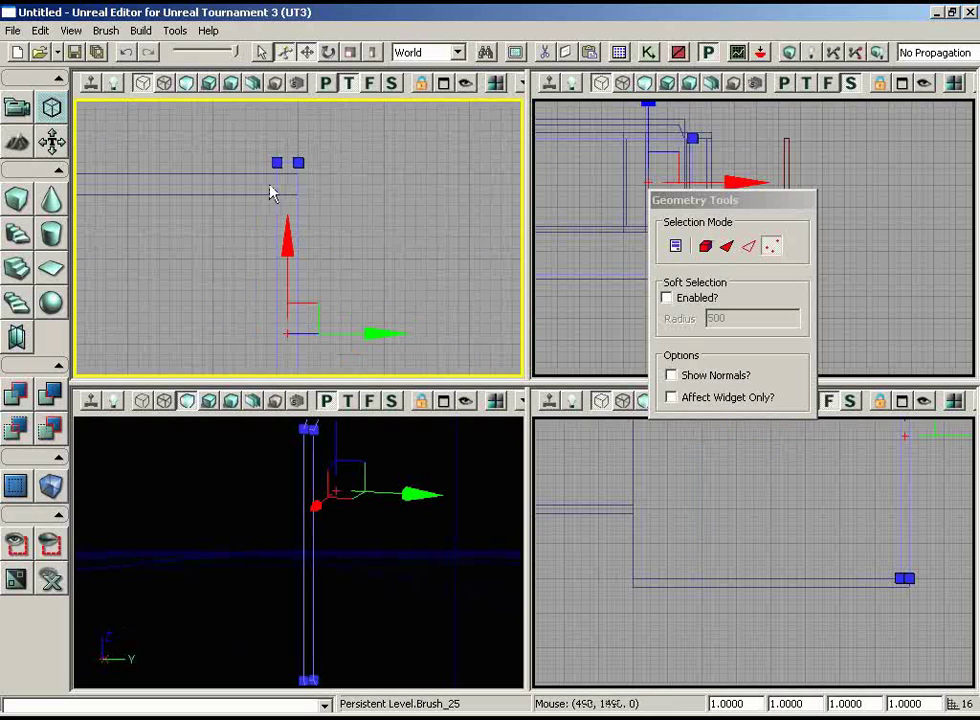
pyautogui.moveTo(286, 237); pyautogui.dragTo(286, 247)
pyautogui.scroll(-3, 367, 289)
# Step: Move the rotated wall's +X end vertices inward to the inner face of the +X side wall
pyautogui.moveTo(367, 289)
pyautogui.mouseDown()
pyautogui.moveTo(319, 383)
pyautogui.moveTo(304, 385)
pyautogui.moveTo(285, 108)
pyautogui.mouseUp()
pyautogui.scroll(4, 346, 257)
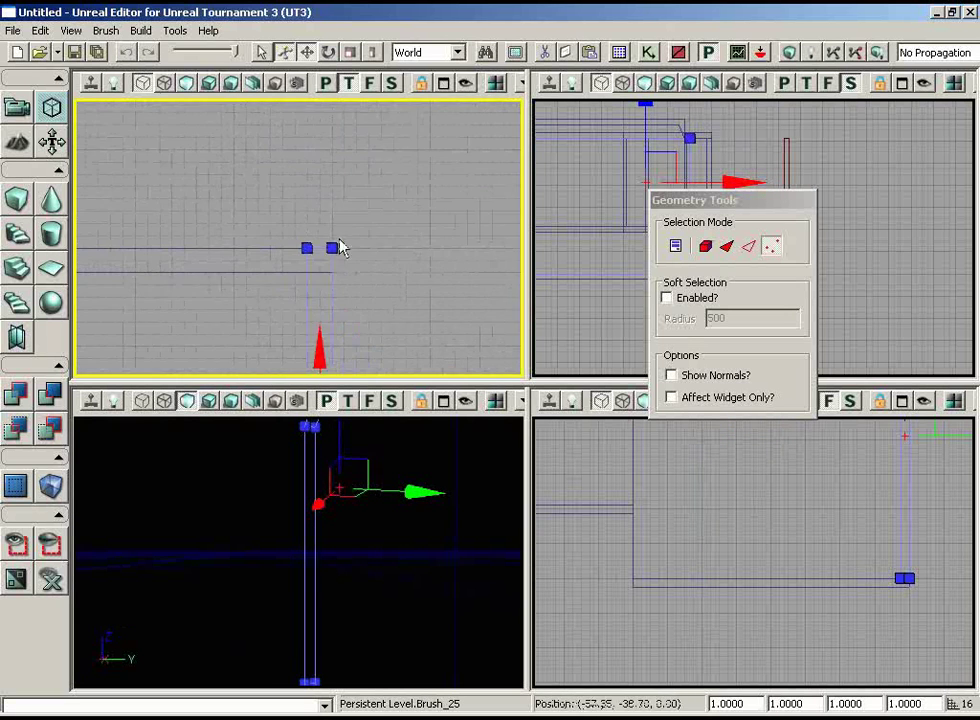
pyautogui.keyDown('ctrl'); pyautogui.keyDown('alt'); pyautogui.moveTo(281, 226); pyautogui.dragTo(360, 262); pyautogui.keyUp('alt'); pyautogui.keyUp('ctrl')
pyautogui.moveTo(339, 157); pyautogui.dragTo(330, 180)
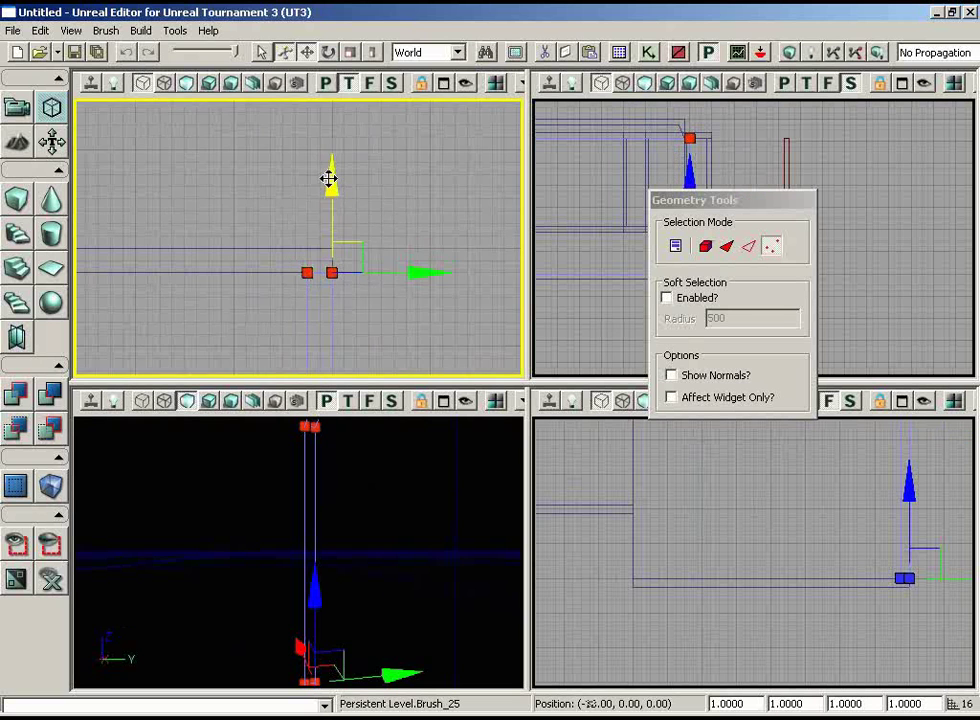
# Step: Move the rotated wall's -X end vertices inward to the inner face of the -X side wall
pyautogui.scroll(-3, 301, 275)
pyautogui.moveTo(298, 280); pyautogui.dragTo(249, 355)
pyautogui.scroll(-3, 267, 292)
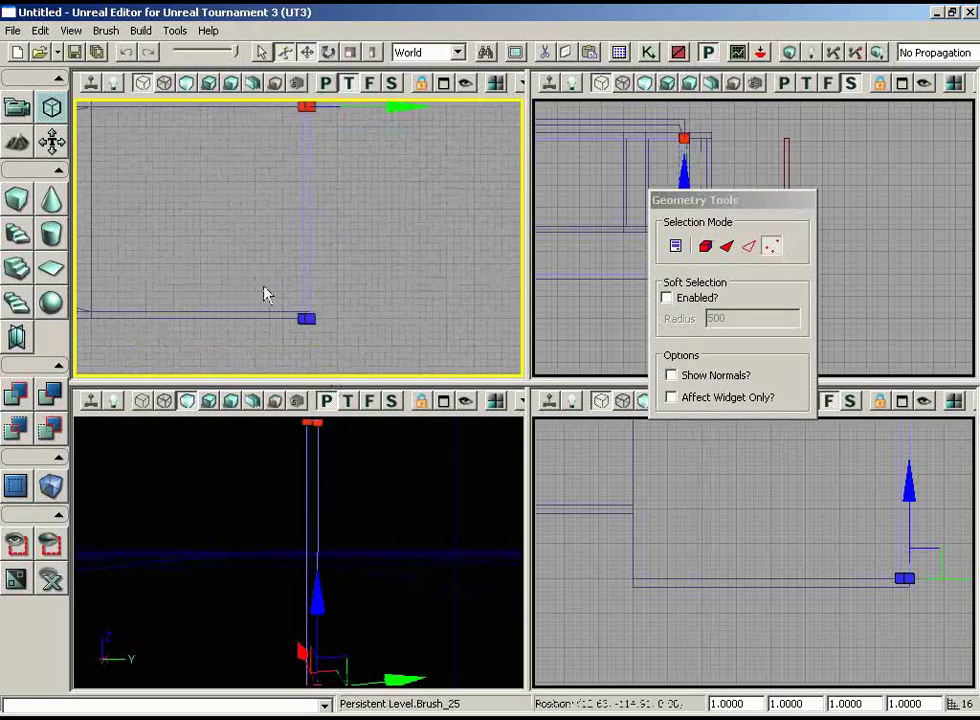
pyautogui.moveTo(267, 292); pyautogui.dragTo(267, 348)
pyautogui.scroll(3, 267, 348)
pyautogui.keyDown('ctrl'); pyautogui.keyDown('alt'); pyautogui.moveTo(348, 256); pyautogui.dragTo(260, 351); pyautogui.keyUp('alt'); pyautogui.keyUp('ctrl')
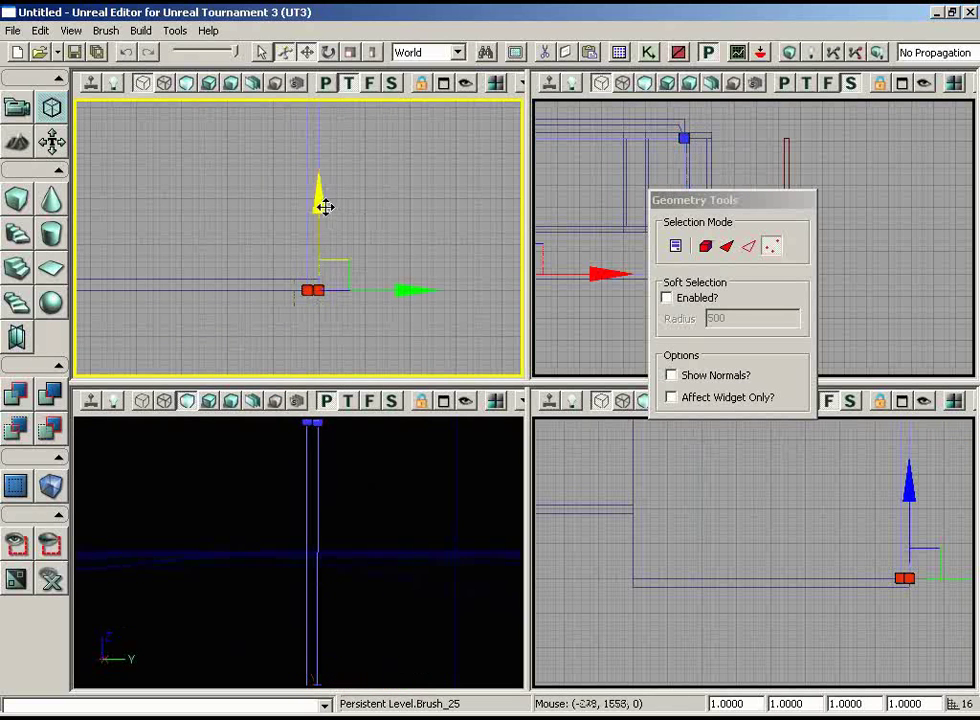
pyautogui.moveTo(325, 207); pyautogui.dragTo(324, 188)
pyautogui.scroll(5, 275, 295)
pyautogui.moveTo(272, 300); pyautogui.dragTo(285, 385)
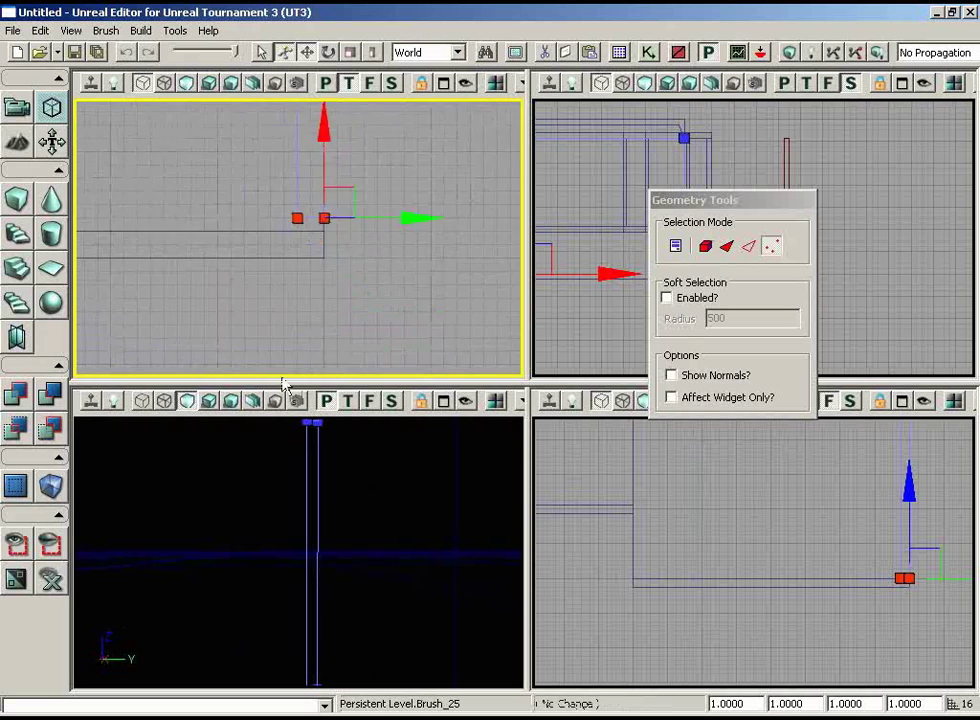
pyautogui.scroll(2, 282, 380)
pyautogui.moveTo(337, 126); pyautogui.dragTo(337, 143)
# Step: Check the new end wall's top edge in the front view, then rebuild the level geometry and dismiss the Map Check report
pyautogui.scroll(-7, 321, 275)
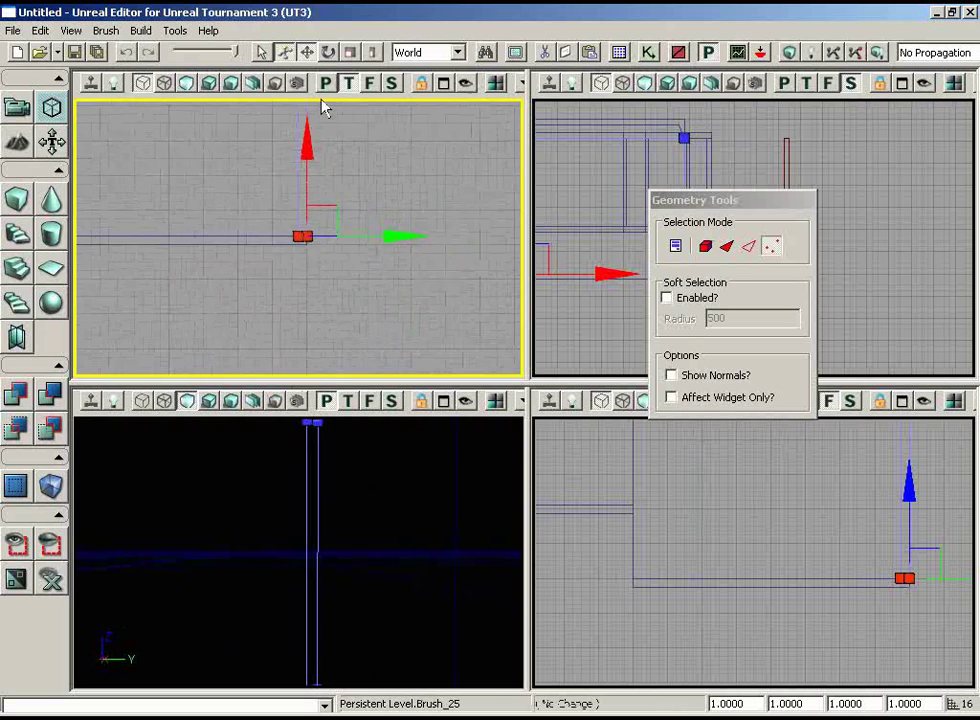
pyautogui.moveTo(321, 100); pyautogui.dragTo(321, 274)
pyautogui.moveTo(720, 197); pyautogui.dragTo(338, 197)
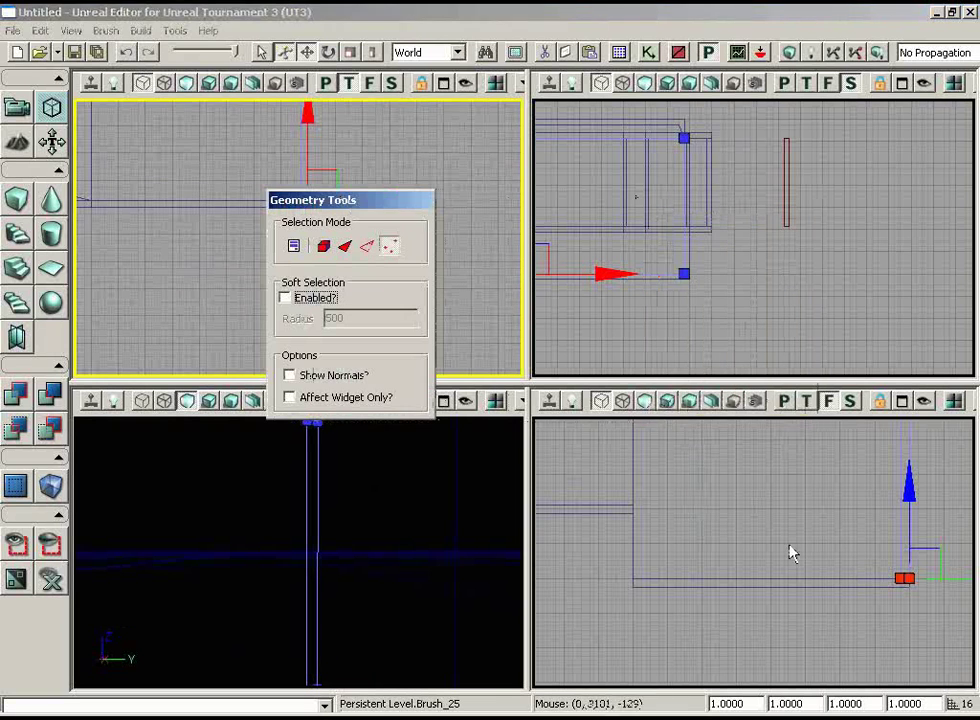
pyautogui.moveTo(790, 553); pyautogui.dragTo(855, 480)
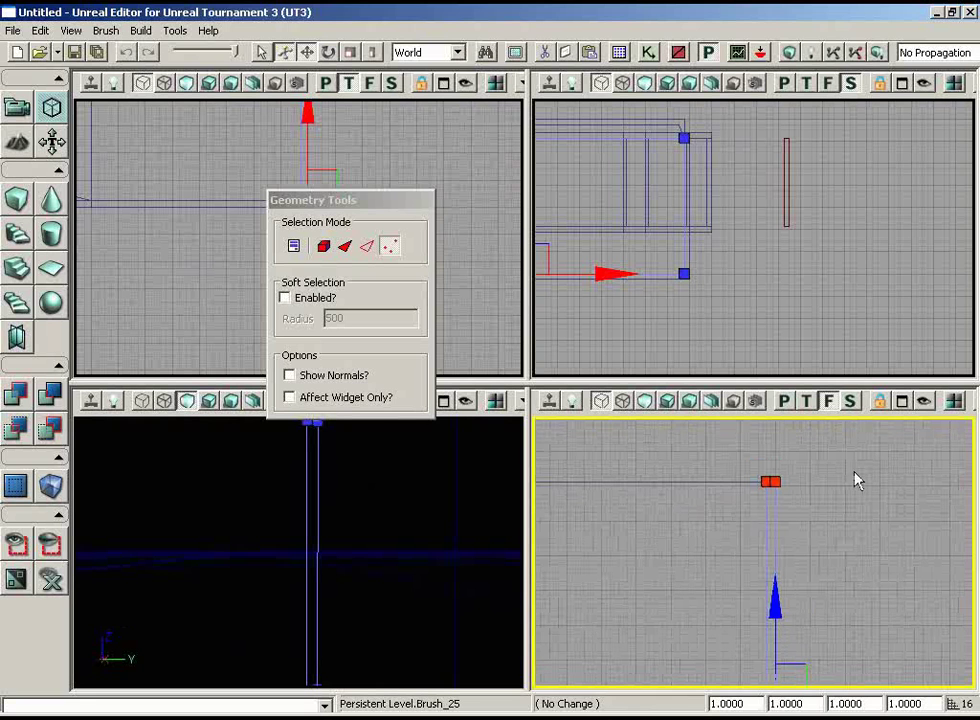
pyautogui.moveTo(408, 203); pyautogui.dragTo(751, 201)
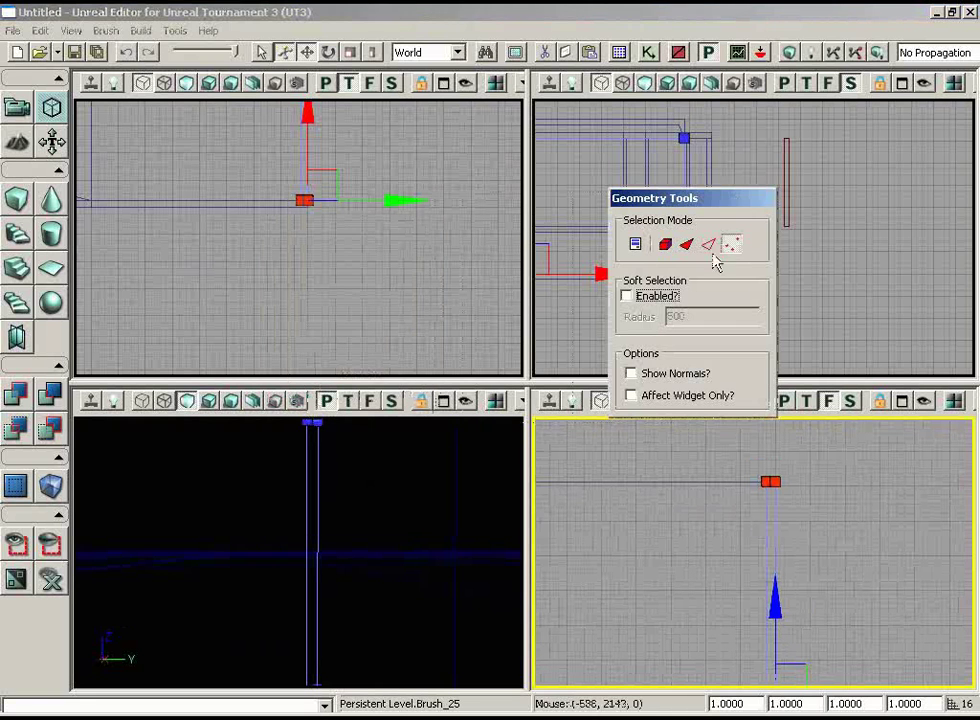
pyautogui.moveTo(335, 553); pyautogui.dragTo(381, 575, button='right')
pyautogui.moveTo(381, 577)
pyautogui.mouseDown()
pyautogui.moveTo(370, 687)
pyautogui.moveTo(417, 670)
pyautogui.moveTo(405, 680)
pyautogui.mouseUp()
pyautogui.click(796, 54)
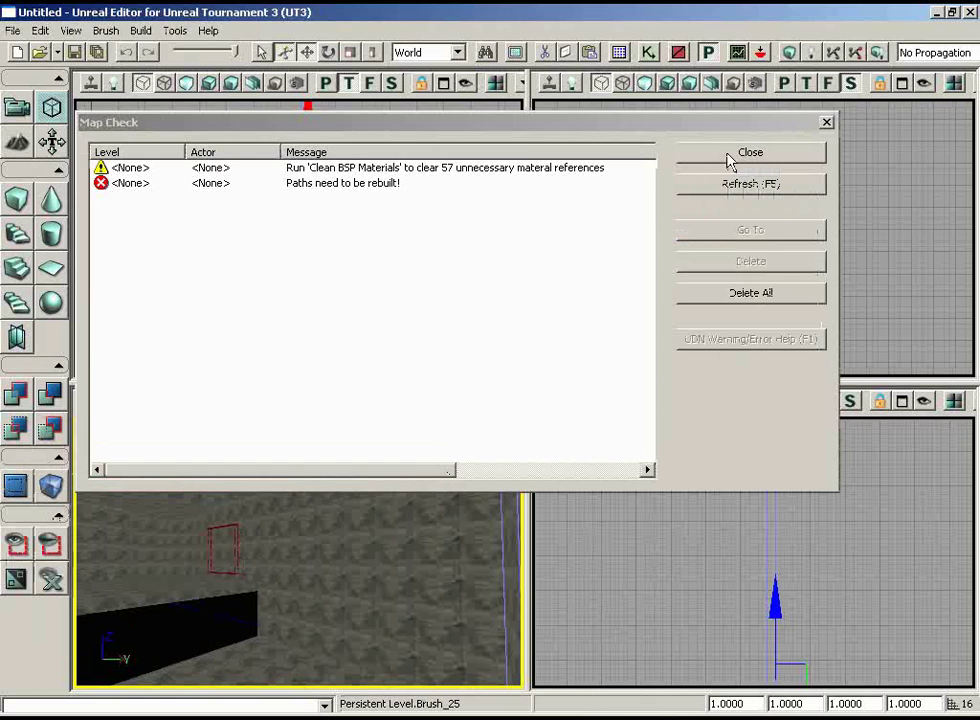
pyautogui.click(730, 158)
# Step: Examine the new room's walls, floor and open top in the perspective view
pyautogui.moveTo(336, 597); pyautogui.dragTo(350, 550)
pyautogui.moveTo(320, 565); pyautogui.dragTo(75, 597, button='right')
pyautogui.moveTo(75, 597)
pyautogui.mouseDown()
pyautogui.moveTo(75, 464)
pyautogui.moveTo(247, 518)
pyautogui.moveTo(240, 514)
pyautogui.mouseUp()
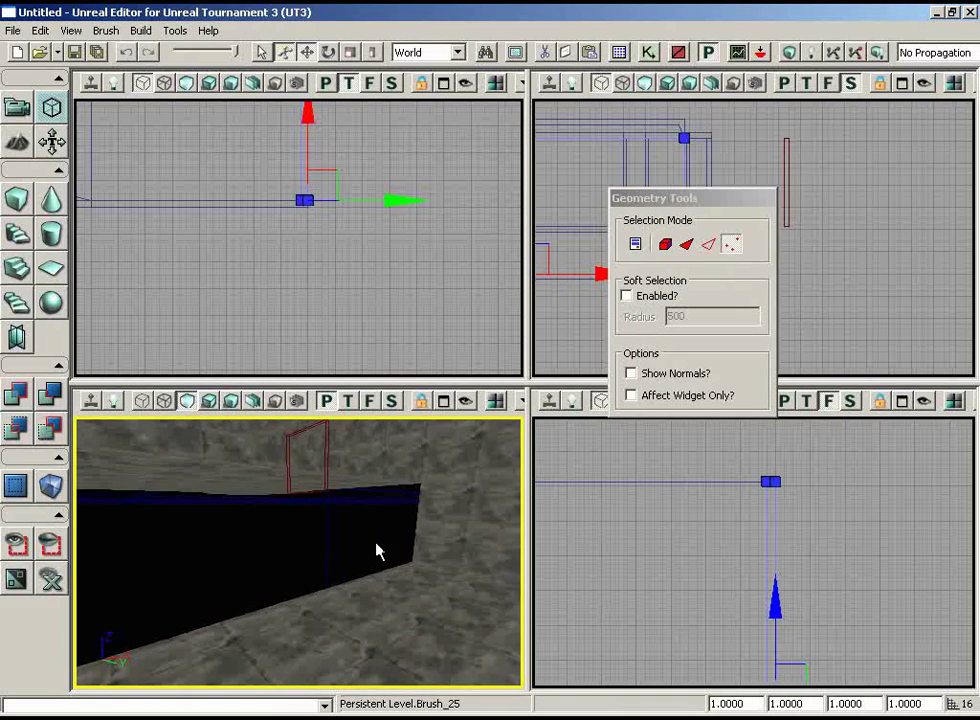
pyautogui.moveTo(405, 548); pyautogui.dragTo(452, 588)
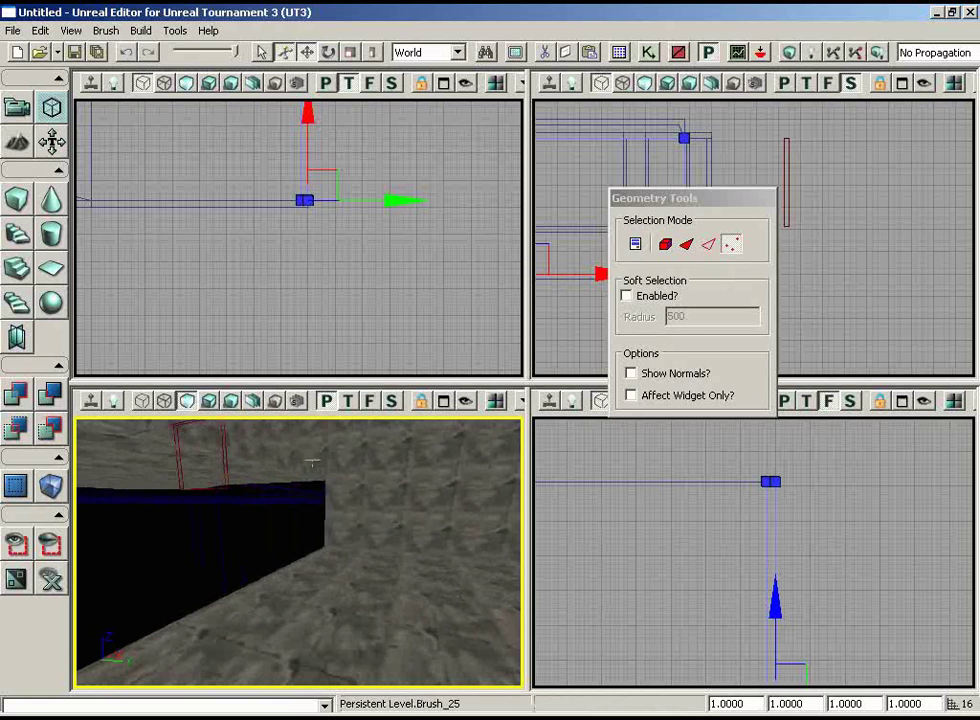
pyautogui.moveTo(345, 541); pyautogui.dragTo(444, 451, button='right')
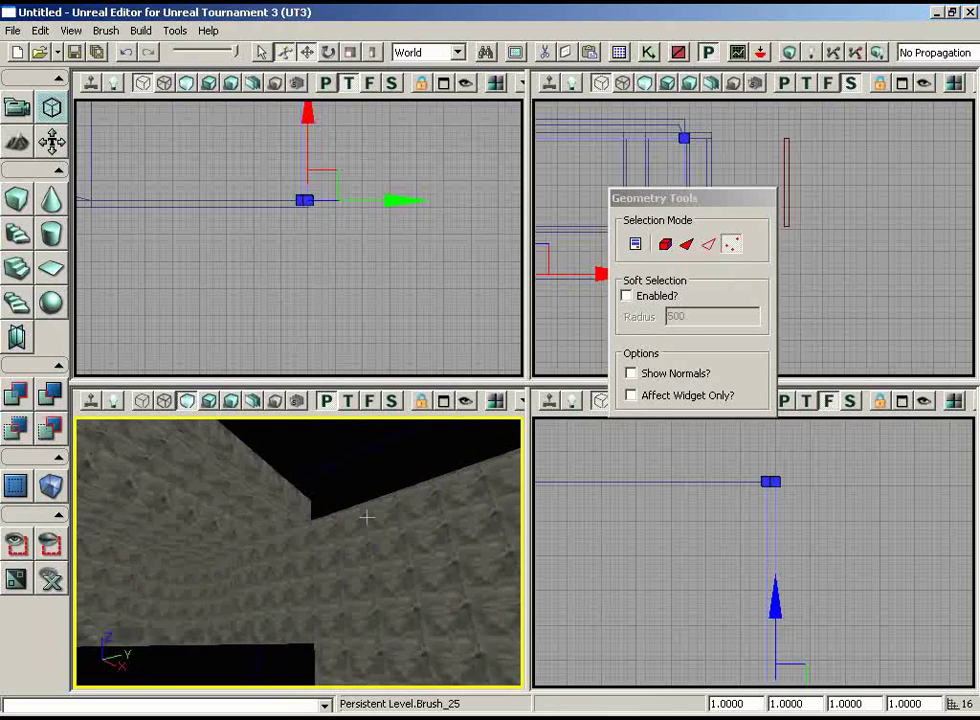
pyautogui.moveTo(365, 516); pyautogui.dragTo(400, 560, button='right')
# Step: Duplicate the lowered floor straight up and rest the copy on top of the new room's walls as a ceiling
pyautogui.click(893, 597)
pyautogui.moveTo(893, 597); pyautogui.dragTo(857, 628, button='right')
pyautogui.scroll(-4, 857, 628)
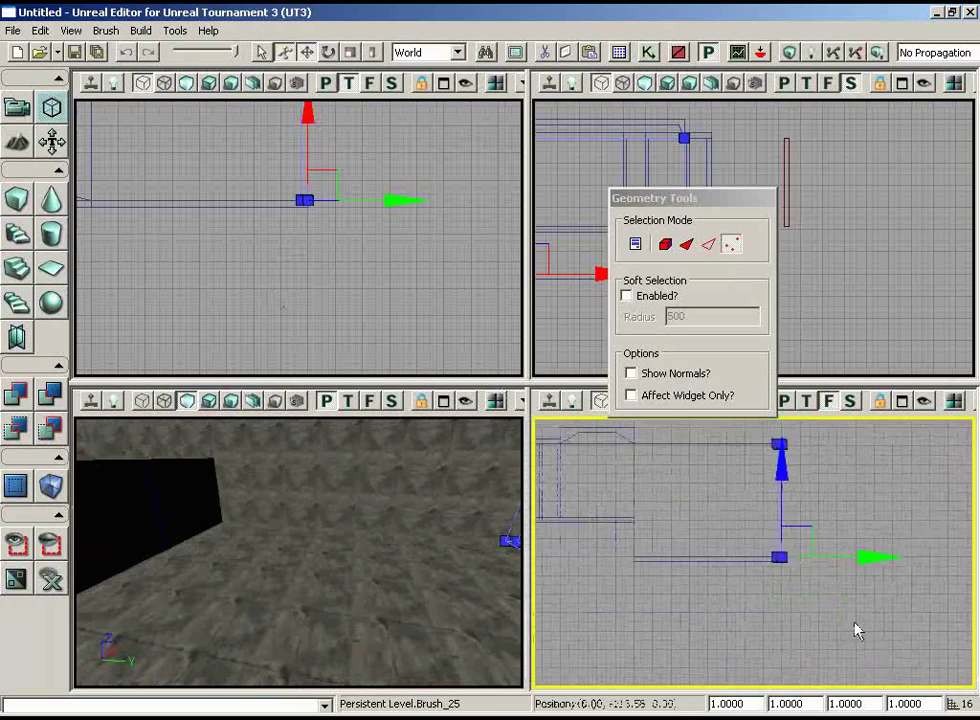
pyautogui.scroll(4, 857, 628)
pyautogui.click(783, 551)
pyautogui.moveTo(751, 627)
pyautogui.mouseDown(button='right')
pyautogui.moveTo(735, 627)
pyautogui.moveTo(540, 479)
pyautogui.moveTo(540, 430)
pyautogui.mouseUp(button='right')
pyautogui.scroll(-3, 733, 626)
pyautogui.moveTo(768, 573); pyautogui.dragTo(764, 417)
pyautogui.moveTo(768, 573); pyautogui.dragTo(772, 476, button='right')
pyautogui.scroll(4, 685, 632)
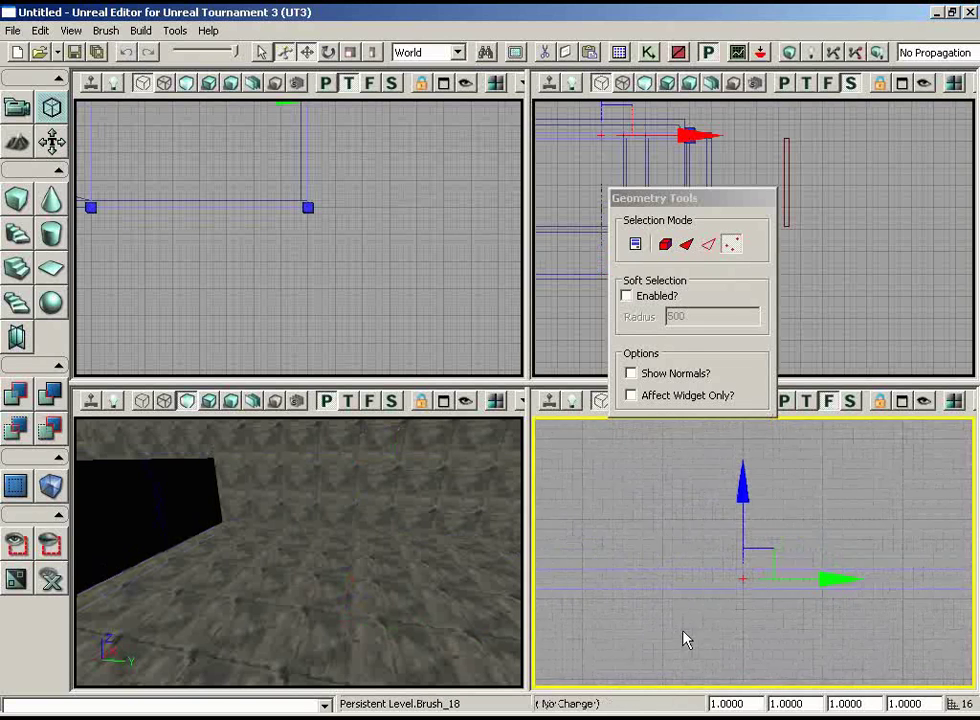
pyautogui.moveTo(683, 631)
pyautogui.mouseDown(button='right')
pyautogui.moveTo(948, 657)
pyautogui.moveTo(943, 645)
pyautogui.mouseUp(button='right')
pyautogui.moveTo(742, 641); pyautogui.dragTo(798, 634, button='right')
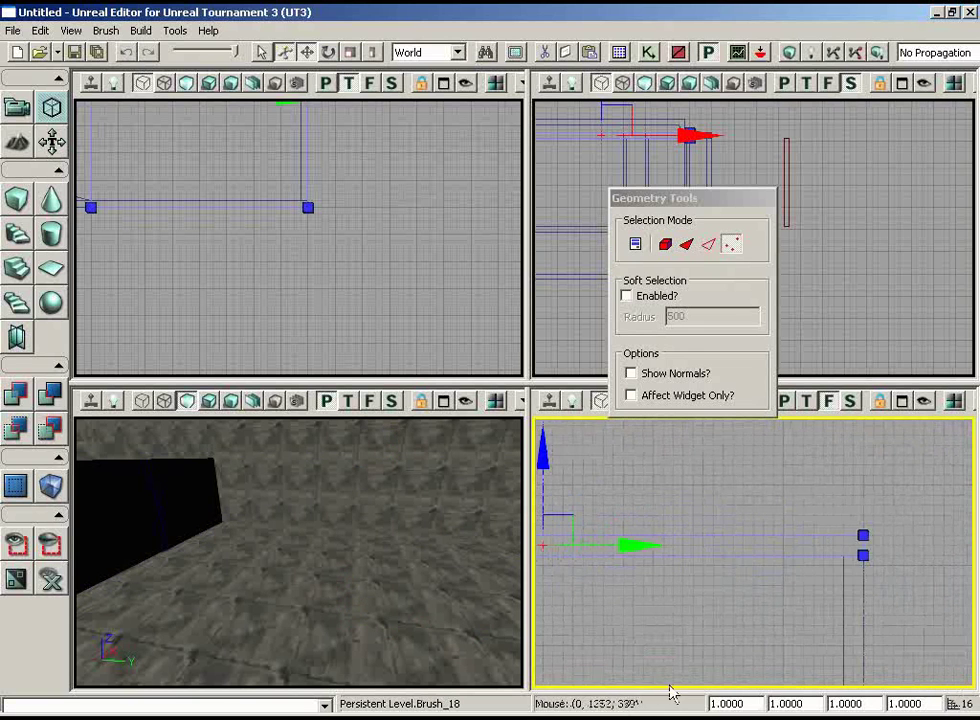
# Step: Select the new room's +Y end wall and duplicate it along -Y to the side adjoining the rectangular room
pyautogui.moveTo(358, 594); pyautogui.dragTo(96, 632)
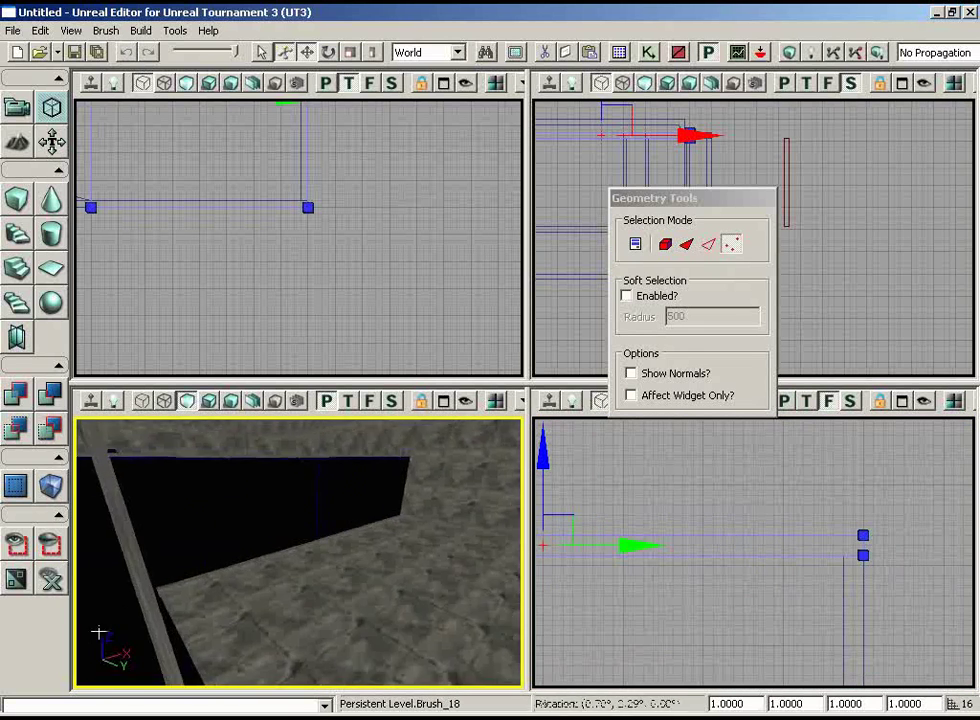
pyautogui.moveTo(96, 632); pyautogui.dragTo(322, 475, button='right')
pyautogui.moveTo(323, 156)
pyautogui.mouseDown(button='right')
pyautogui.moveTo(297, 201)
pyautogui.moveTo(330, 101)
pyautogui.moveTo(136, 160)
pyautogui.mouseUp(button='right')
pyautogui.scroll(2, 297, 201)
pyautogui.click(265, 199)
pyautogui.scroll(-2, 345, 219)
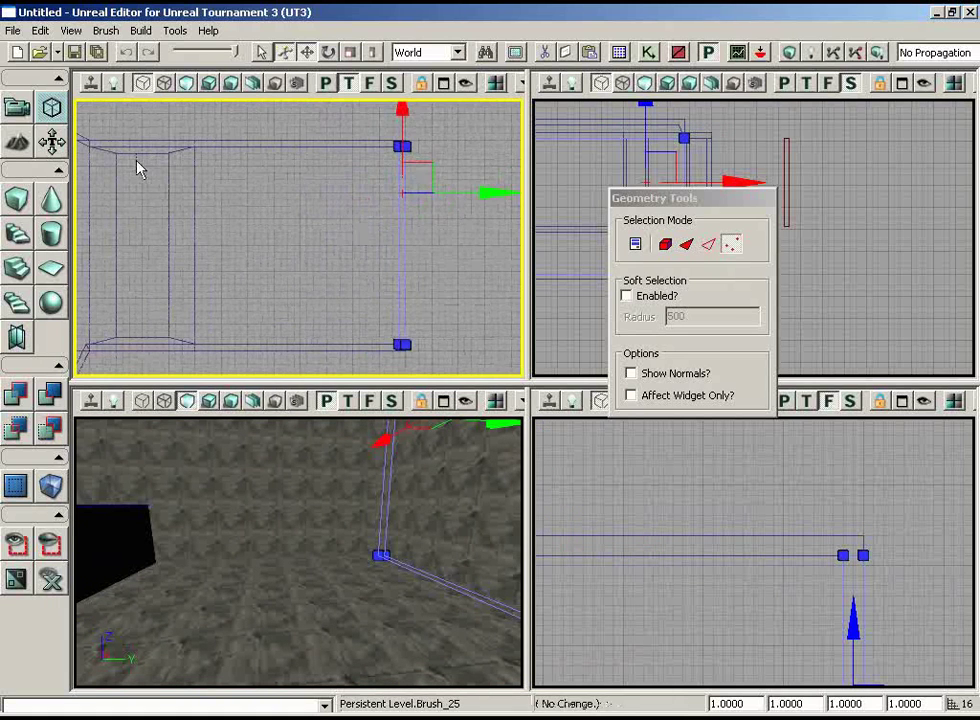
pyautogui.moveTo(490, 190); pyautogui.dragTo(118, 190)
# Step: Shift the duplicated wall slightly towards +Y so that it abuts the end of the rectangular room's floor
pyautogui.moveTo(792, 593)
pyautogui.mouseDown(button='right')
pyautogui.moveTo(538, 657)
pyautogui.moveTo(537, 549)
pyautogui.moveTo(533, 691)
pyautogui.moveTo(533, 419)
pyautogui.mouseUp(button='right')
pyautogui.scroll(5, 533, 691)
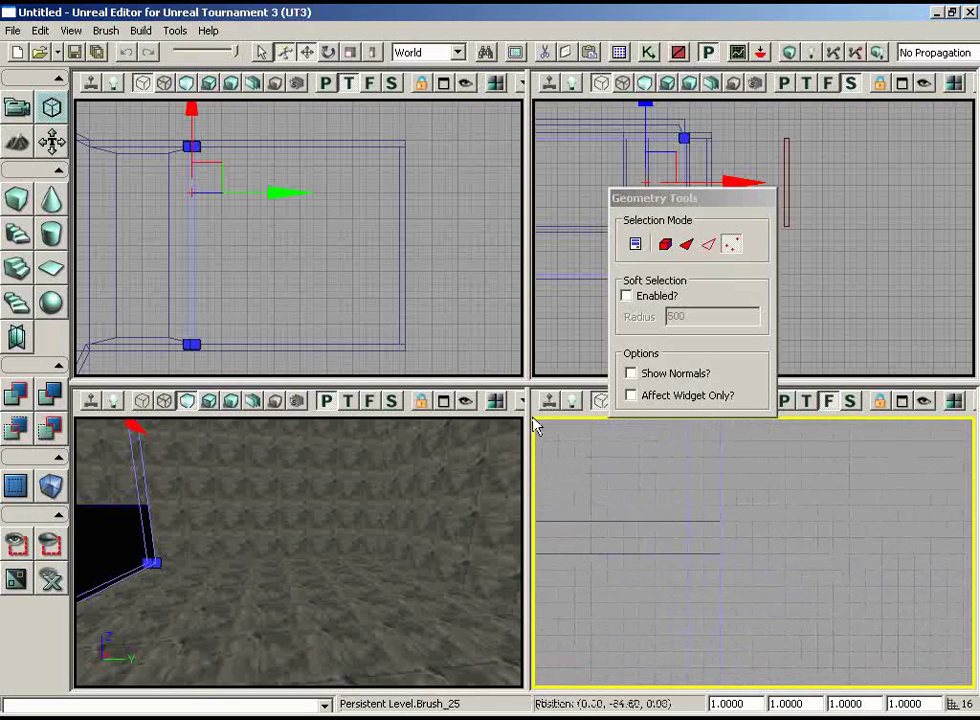
pyautogui.moveTo(535, 425)
pyautogui.mouseDown()
pyautogui.moveTo(534, 682)
pyautogui.moveTo(586, 680)
pyautogui.moveTo(564, 538)
pyautogui.moveTo(564, 584)
pyautogui.moveTo(673, 483)
pyautogui.mouseUp()
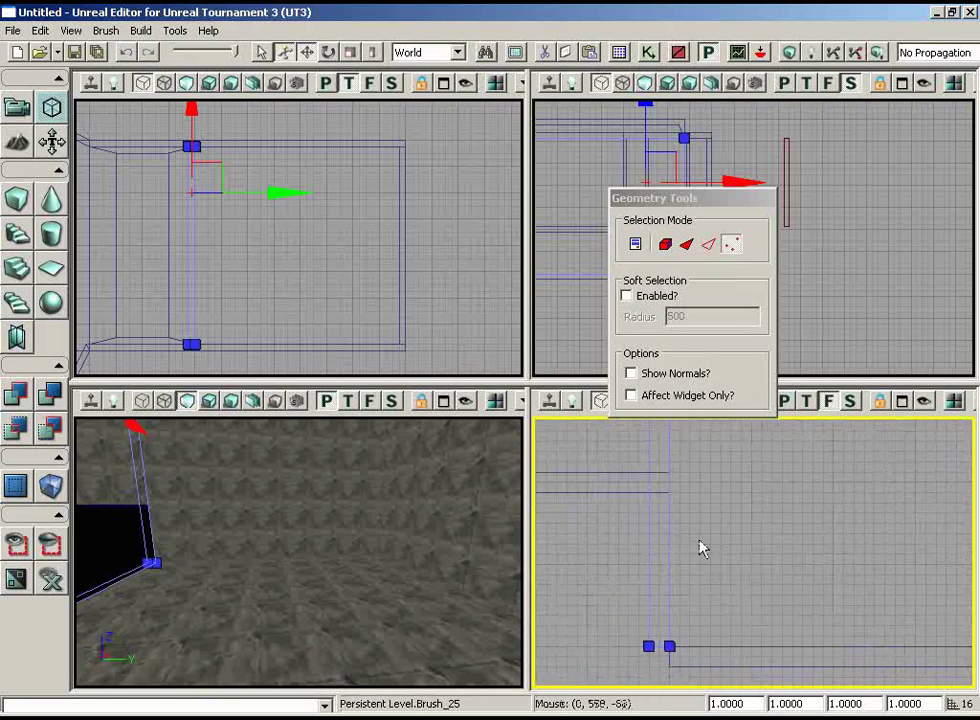
pyautogui.moveTo(699, 541); pyautogui.dragTo(704, 525)
pyautogui.moveTo(284, 315); pyautogui.dragTo(128, 190)
pyautogui.scroll(6, 128, 190)
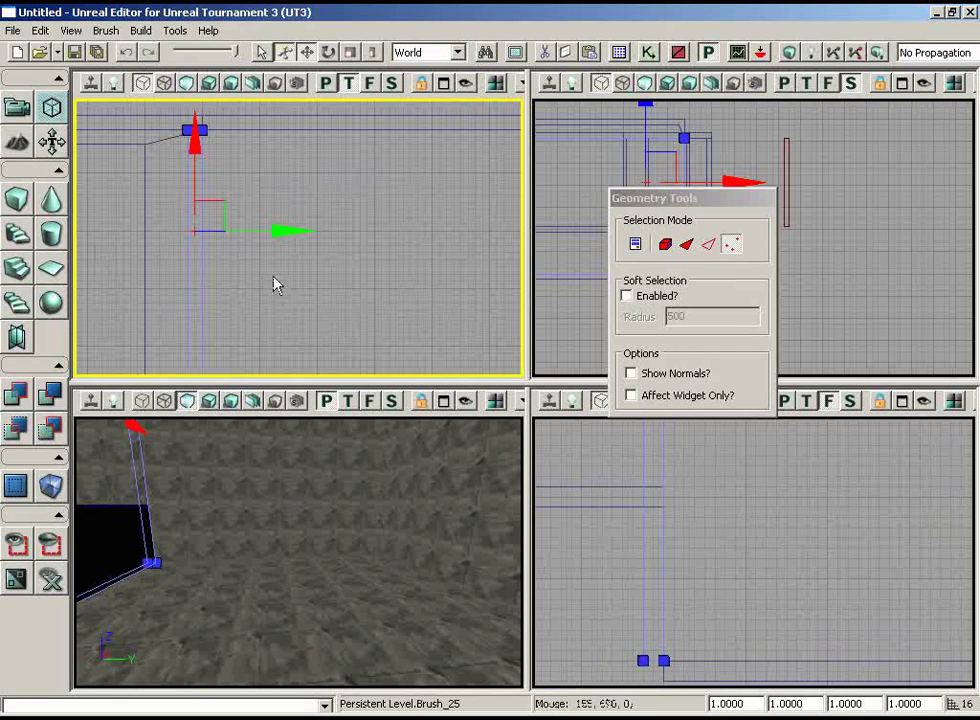
pyautogui.moveTo(276, 230)
pyautogui.mouseDown()
pyautogui.moveTo(311, 230)
pyautogui.moveTo(277, 231)
pyautogui.mouseUp()
# Step: Lower the duplicated wall's top vertices to the underside of the rectangular room's floor, leaving the passage above it open
pyautogui.moveTo(765, 594); pyautogui.dragTo(645, 500)
pyautogui.scroll(-3, 765, 426)
pyautogui.scroll(-4, 755, 672)
pyautogui.moveTo(849, 508); pyautogui.dragTo(792, 593)
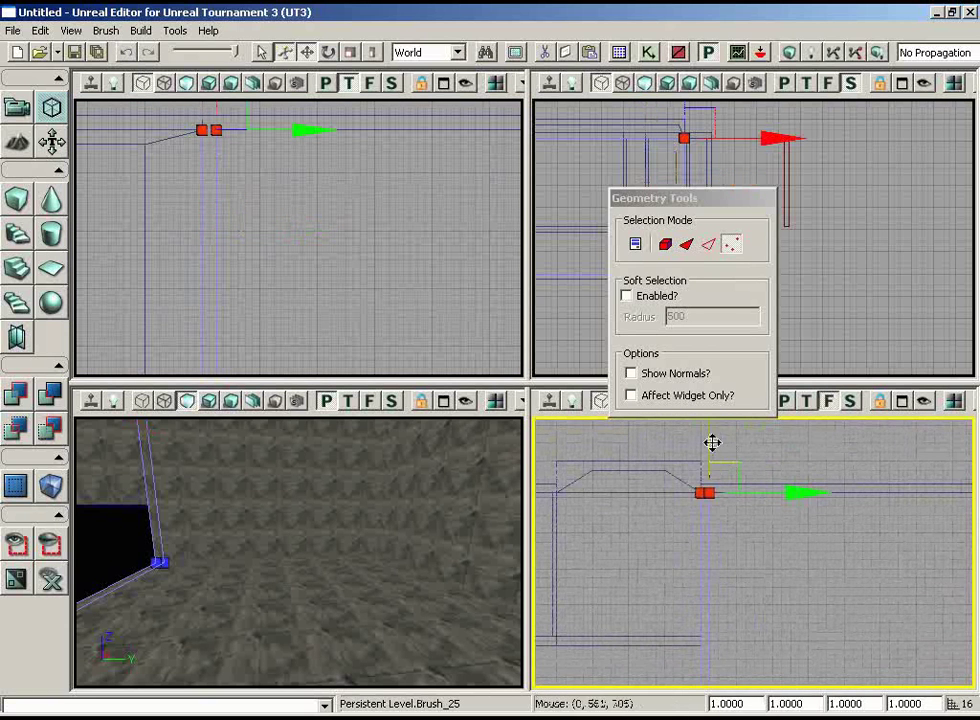
pyautogui.moveTo(712, 443); pyautogui.dragTo(707, 666)
pyautogui.scroll(3, 782, 618)
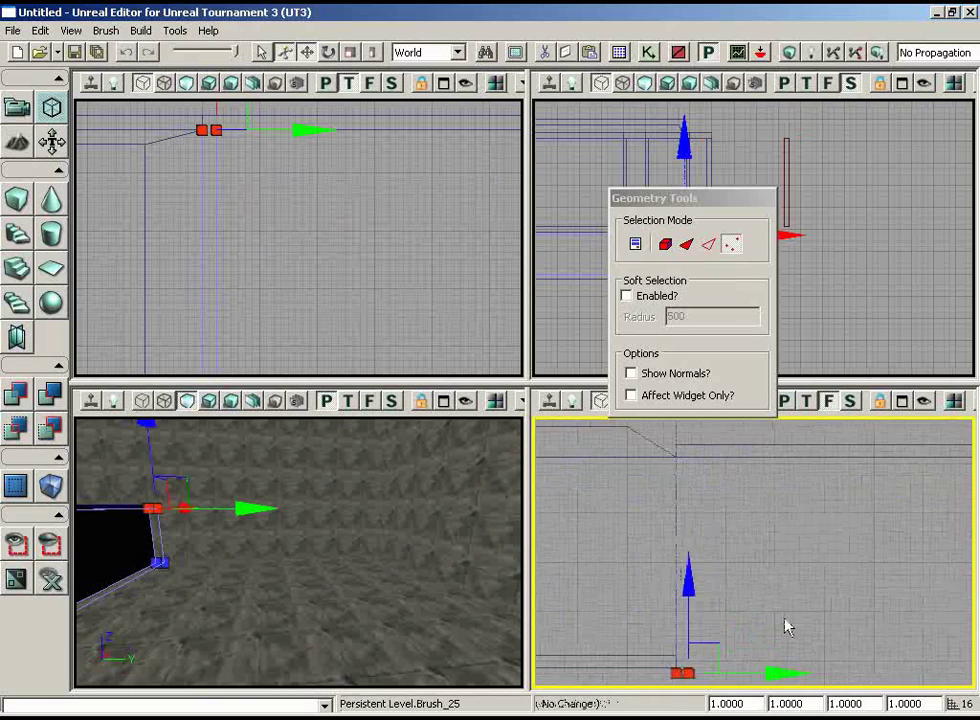
pyautogui.moveTo(787, 627); pyautogui.dragTo(641, 691)
pyautogui.scroll(4, 641, 691)
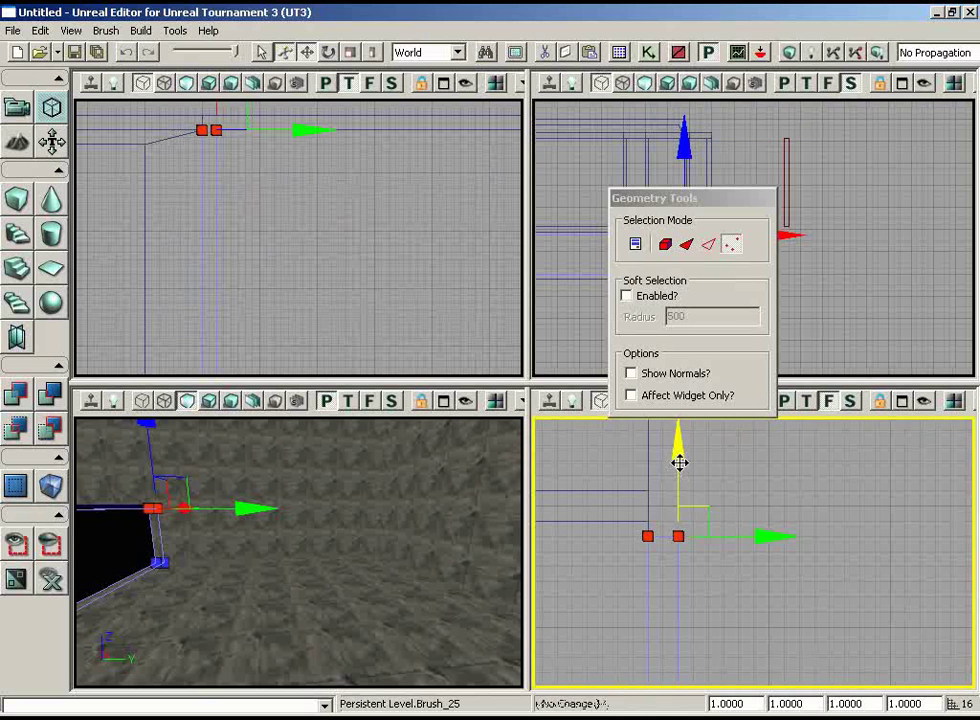
pyautogui.moveTo(680, 463); pyautogui.dragTo(679, 448)
pyautogui.moveTo(310, 268); pyautogui.dragTo(277, 186)
pyautogui.scroll(-4, 310, 268)
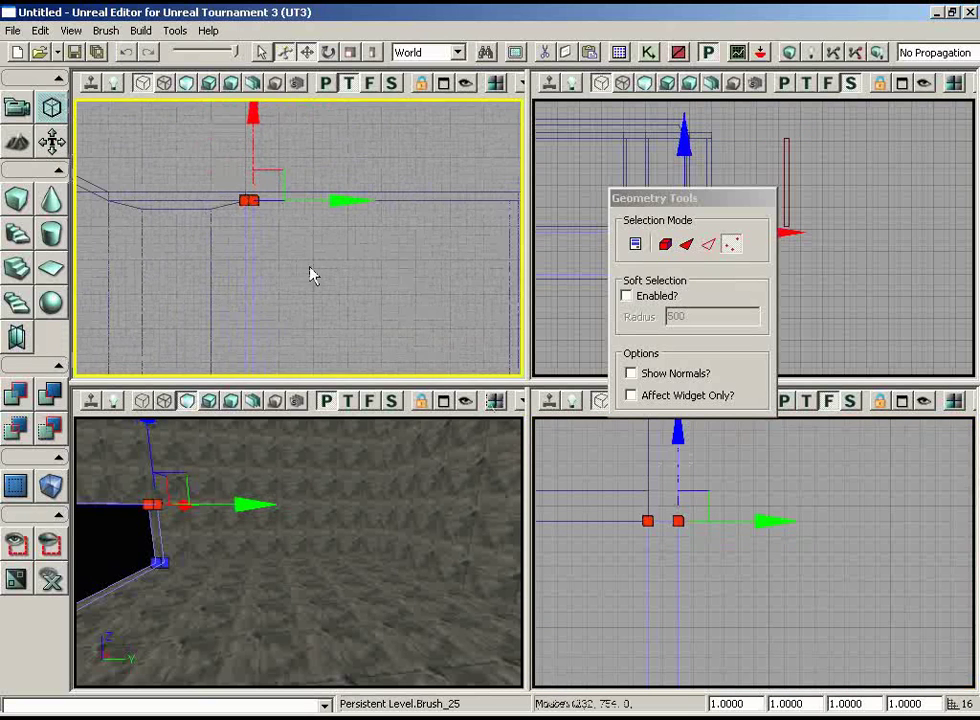
# Step: Move the duplicated wall along -Y under the rectangular room's floor so that its outer face is flush with the floor's end
pyautogui.moveTo(227, 569); pyautogui.dragTo(112, 483, button='right')
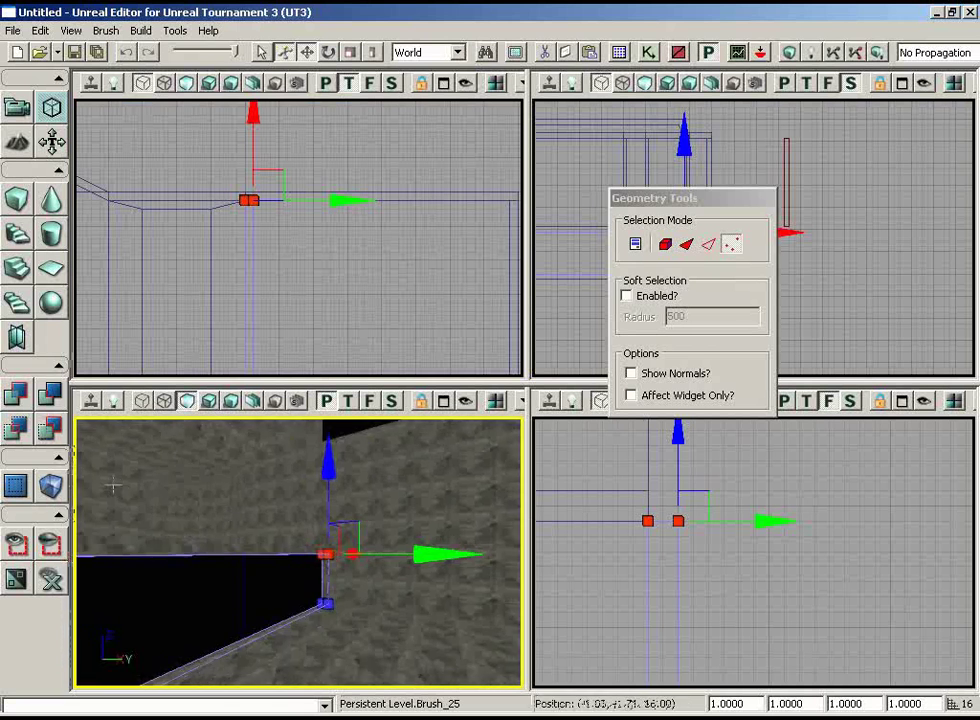
pyautogui.moveTo(112, 483); pyautogui.dragTo(231, 572)
pyautogui.moveTo(727, 594); pyautogui.dragTo(770, 556)
pyautogui.scroll(-2, 732, 592)
pyautogui.scroll(1, 766, 686)
pyautogui.scroll(-1, 766, 686)
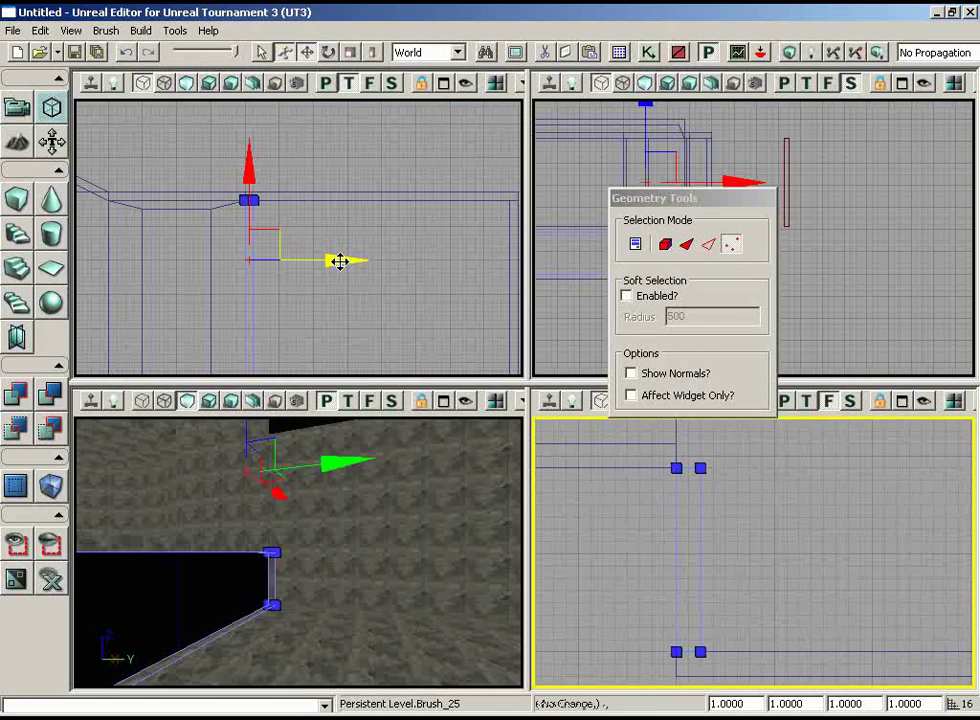
pyautogui.moveTo(339, 260); pyautogui.dragTo(352, 340)
pyautogui.moveTo(763, 554); pyautogui.dragTo(791, 473)
pyautogui.moveTo(807, 585); pyautogui.dragTo(702, 555)
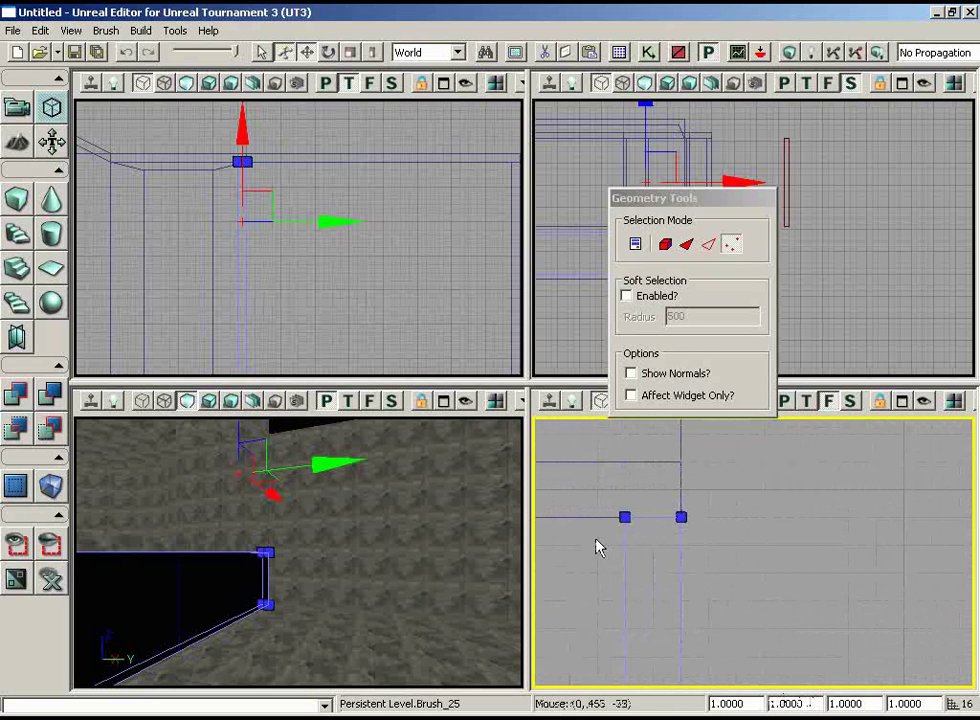
# Step: Check that the wall's base meets the new room's floor, and rebuild the level geometry
pyautogui.click(613, 463)
pyautogui.scroll(-5, 757, 596)
pyautogui.moveTo(757, 596); pyautogui.dragTo(764, 687)
pyautogui.scroll(4, 763, 687)
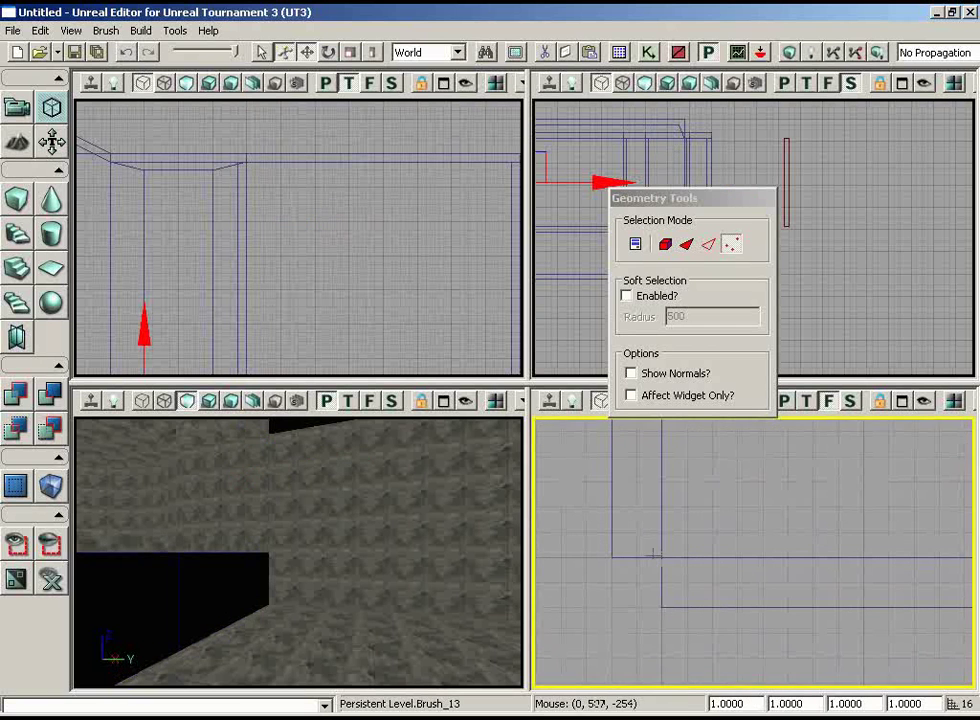
pyautogui.moveTo(290, 548)
pyautogui.mouseDown()
pyautogui.moveTo(107, 553)
pyautogui.moveTo(114, 499)
pyautogui.mouseUp()
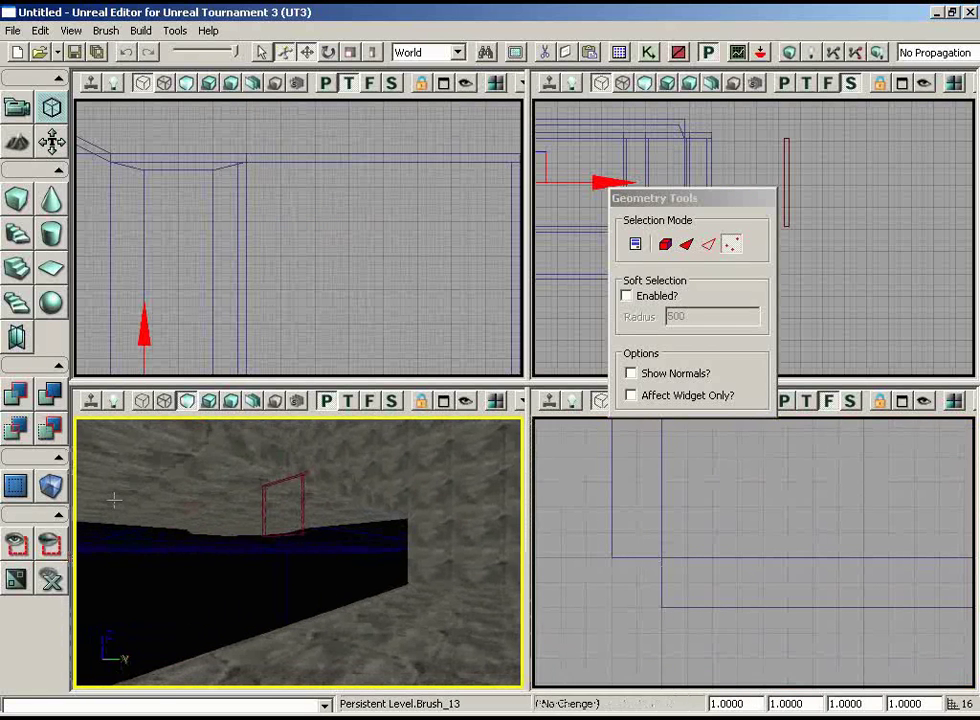
pyautogui.click(795, 53)
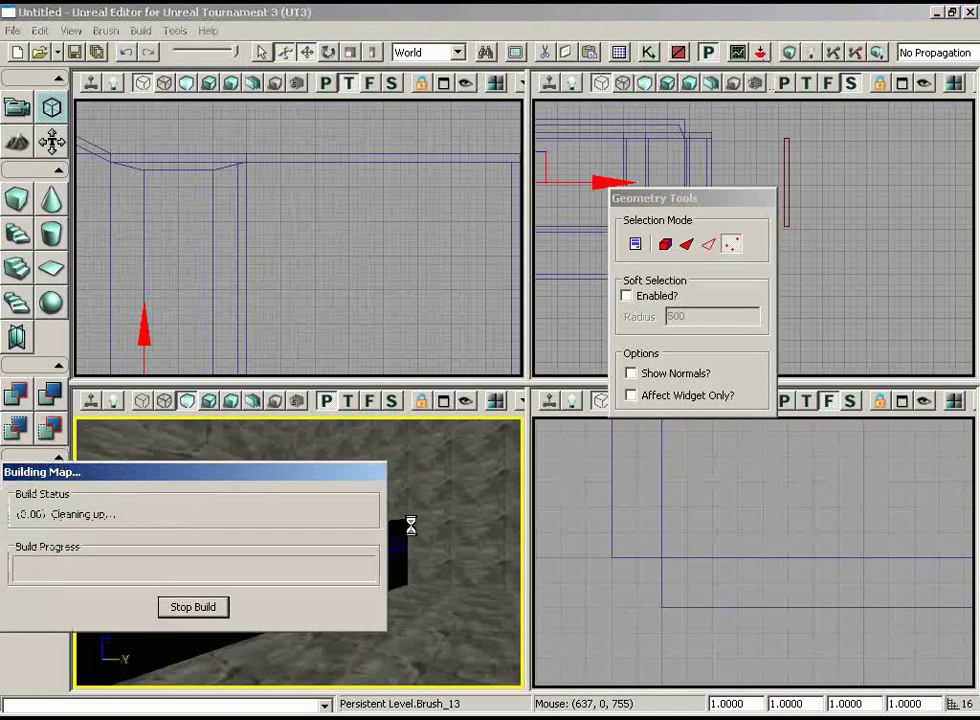
pyautogui.click(710, 153)
# Step: Select a wall surface with all its adjacent walls, and apply the Default texture alignment to them in Surface Properties
pyautogui.moveTo(420, 530)
pyautogui.mouseDown(button='right')
pyautogui.moveTo(192, 536)
pyautogui.moveTo(290, 515)
pyautogui.moveTo(394, 464)
pyautogui.moveTo(514, 482)
pyautogui.mouseUp(button='right')
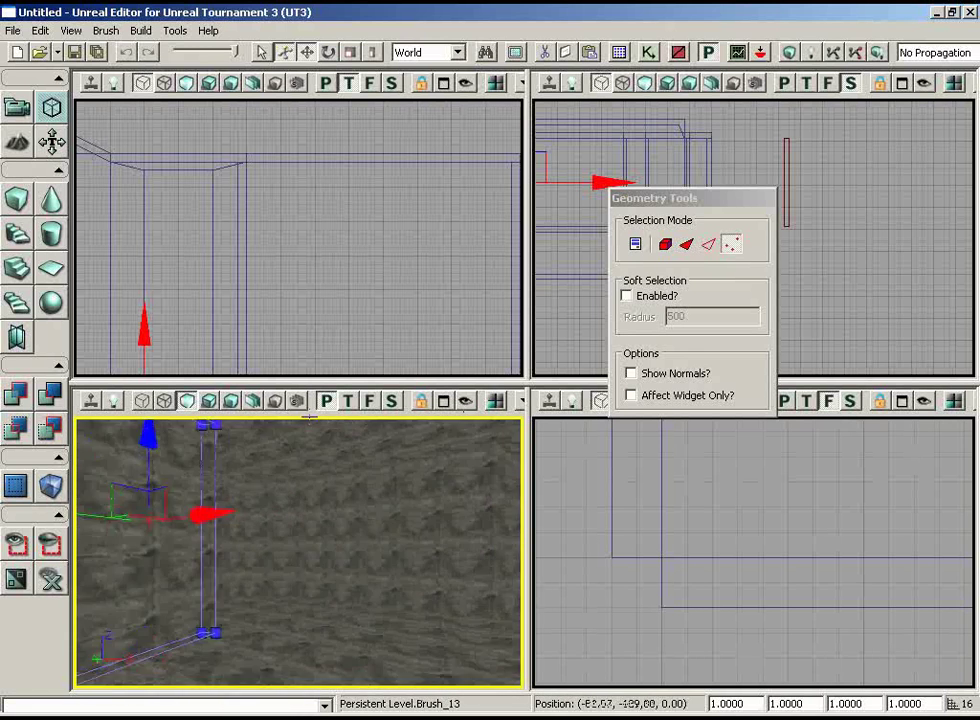
pyautogui.click(405, 532)
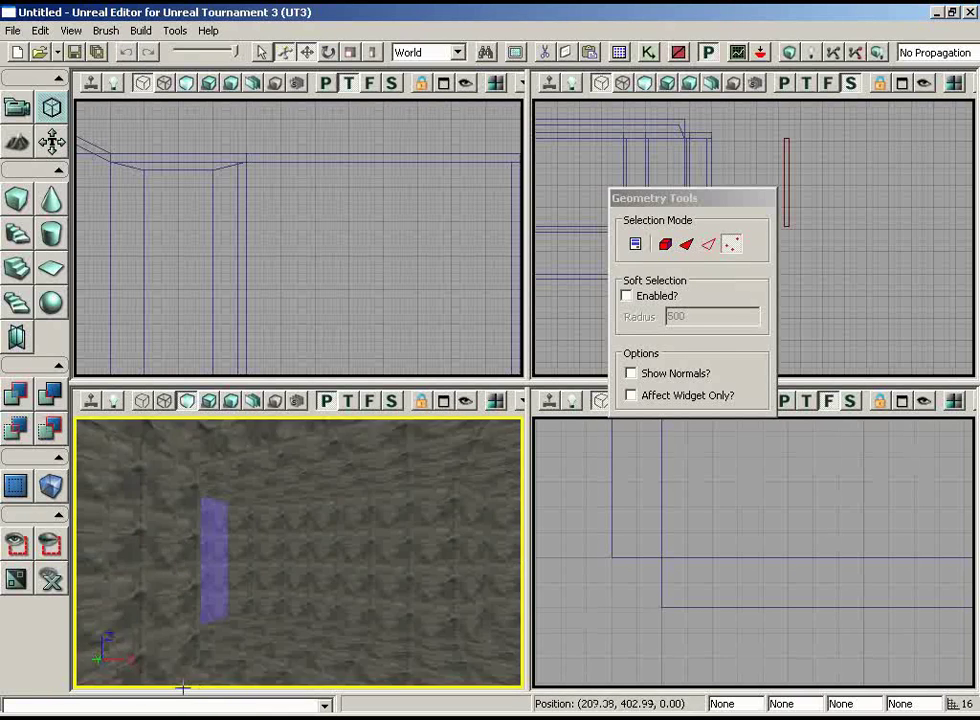
pyautogui.moveTo(282, 682); pyautogui.dragTo(275, 553)
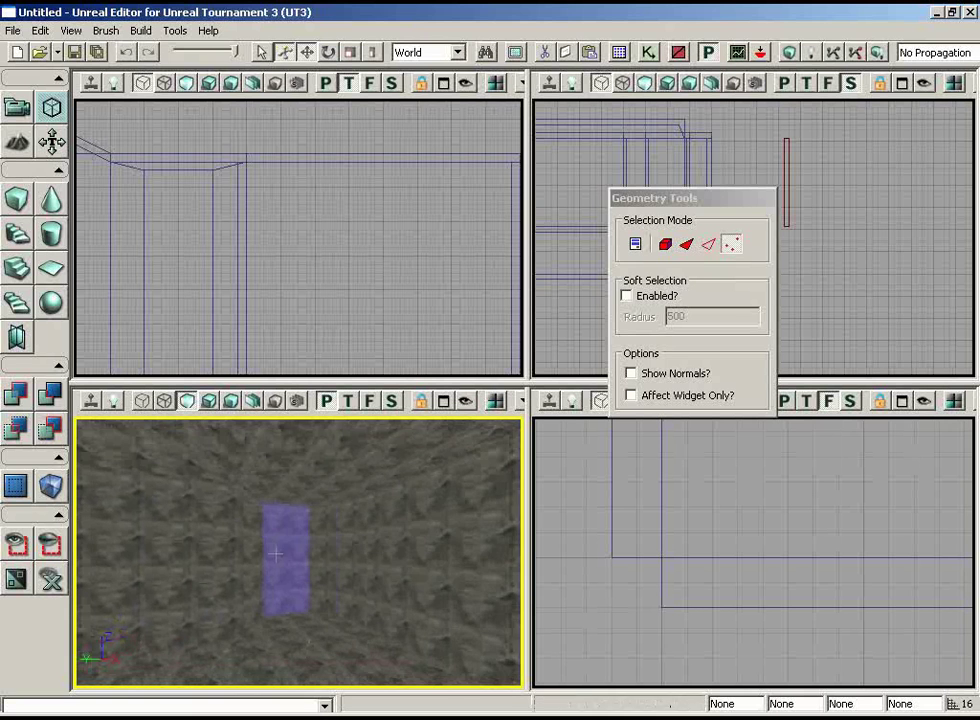
pyautogui.moveTo(184, 551); pyautogui.dragTo(341, 550)
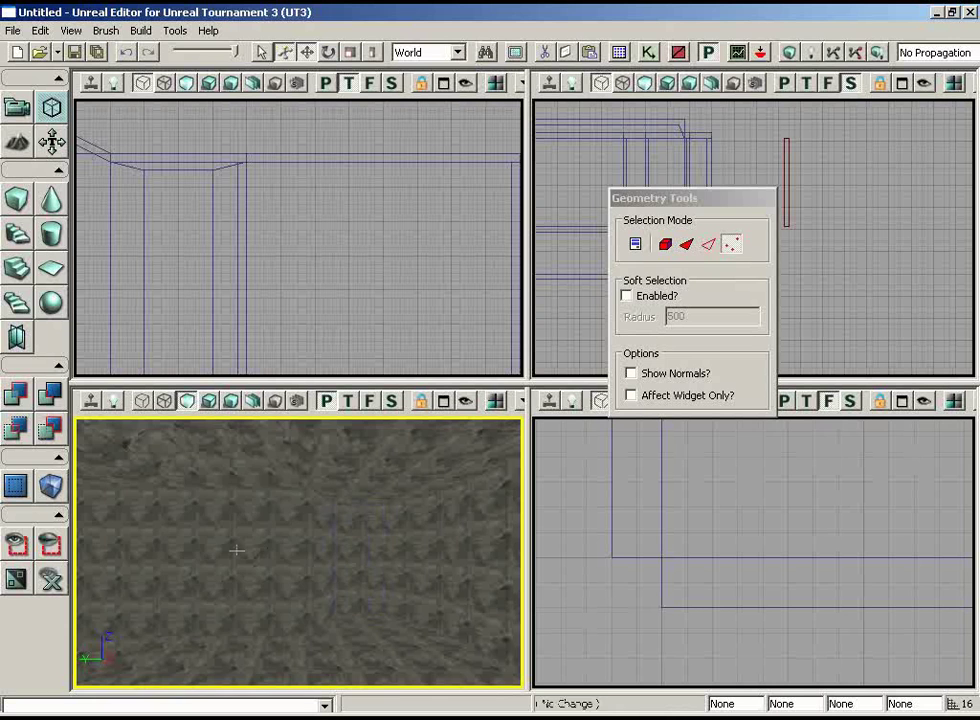
pyautogui.hotkey('shift', 'w')
pyautogui.moveTo(237, 551); pyautogui.dragTo(350, 551)
pyautogui.press('F5')
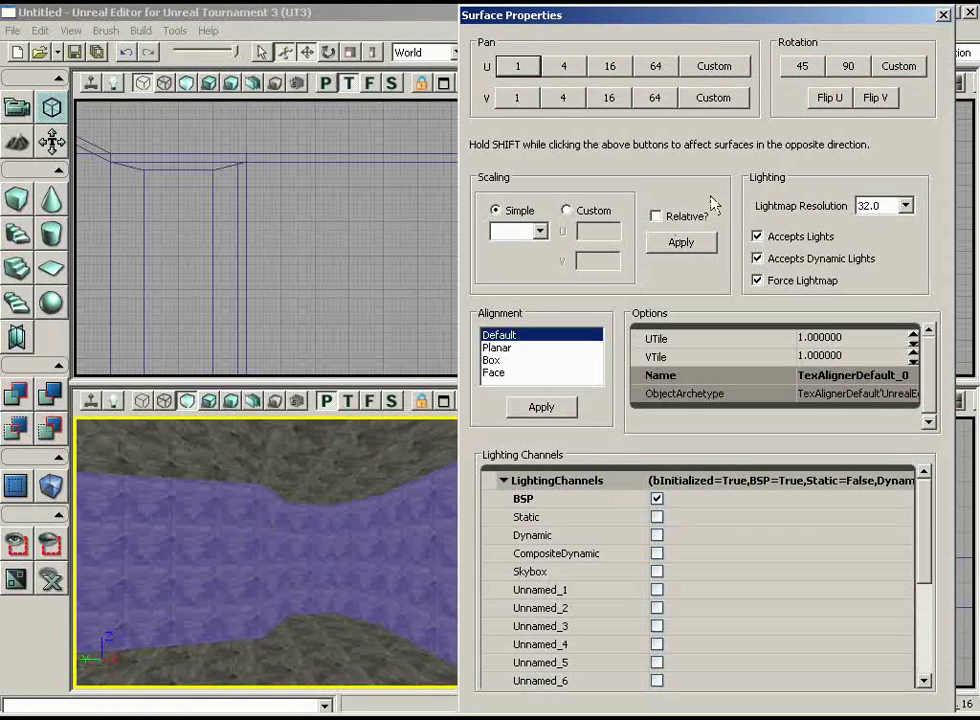
pyautogui.click(552, 415)
# Step: Select all surfaces with the matching texture, set their simple texture scaling to 2.0, and clear the selection
pyautogui.moveTo(374, 536); pyautogui.dragTo(410, 520, button='right')
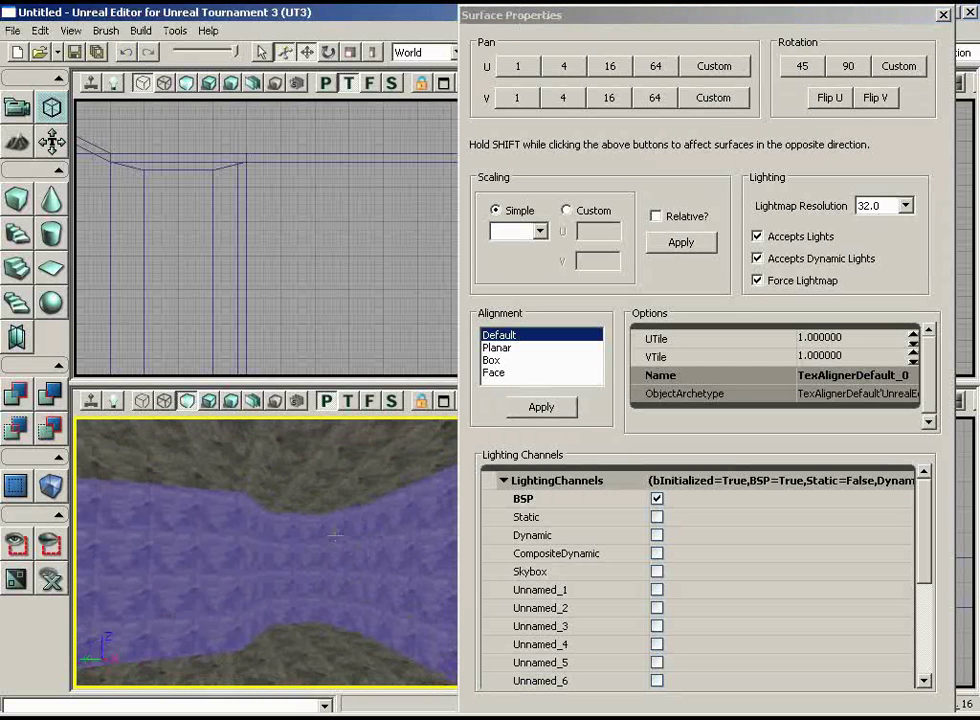
pyautogui.moveTo(290, 564); pyautogui.dragTo(120, 540)
pyautogui.moveTo(120, 540); pyautogui.dragTo(76, 513, button='right')
pyautogui.moveTo(246, 552); pyautogui.dragTo(226, 531, button='right')
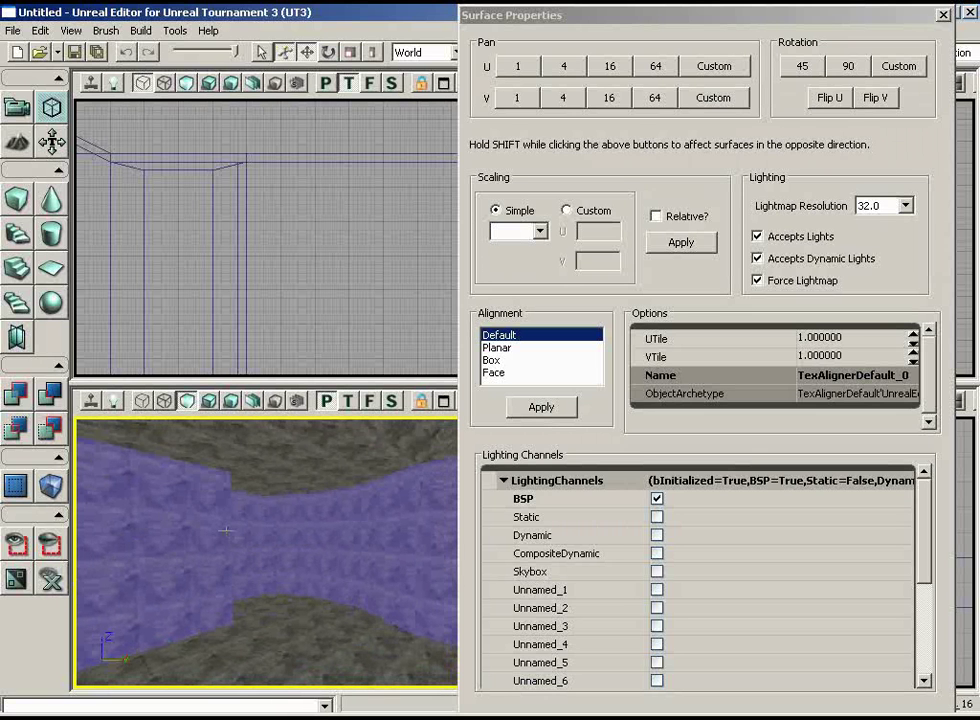
pyautogui.rightClick(171, 541)
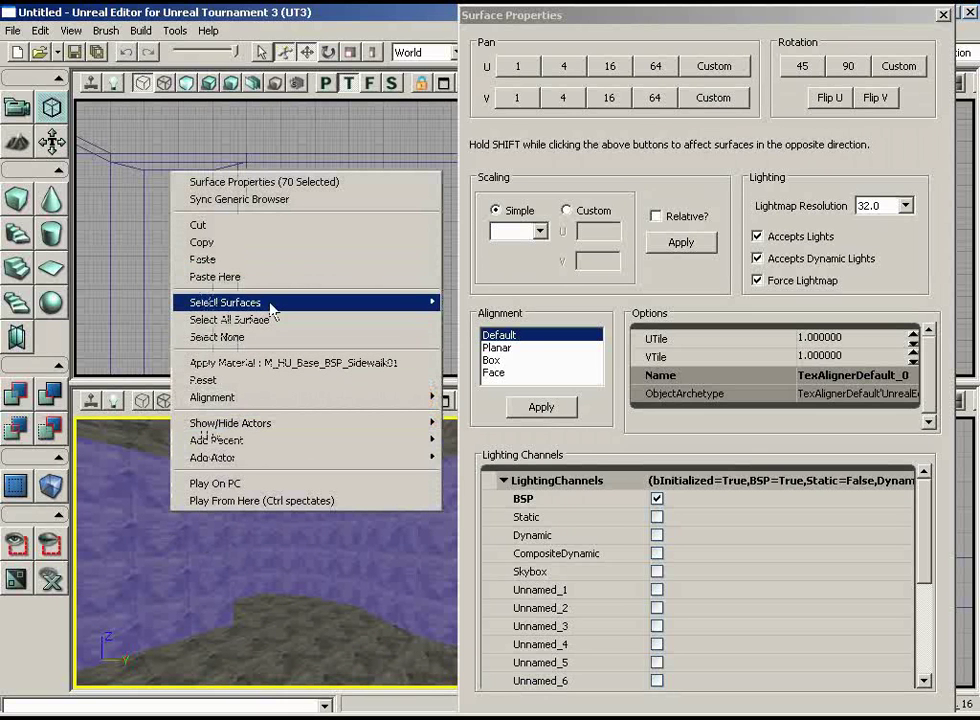
pyautogui.moveTo(272, 312)
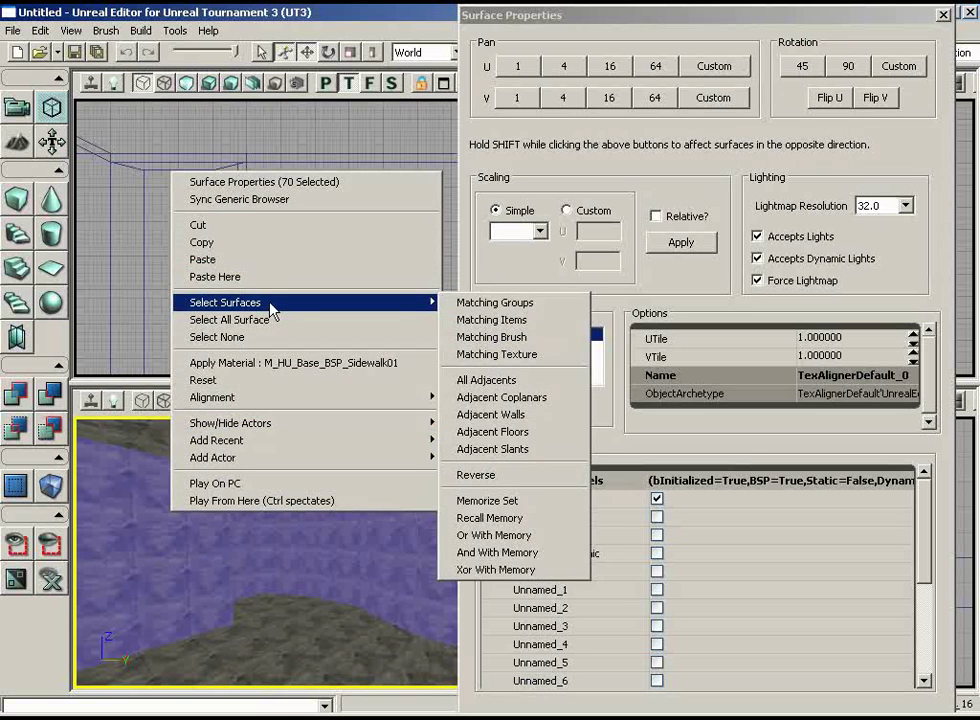
pyautogui.click(545, 352)
pyautogui.moveTo(222, 535); pyautogui.dragTo(307, 597, button='right')
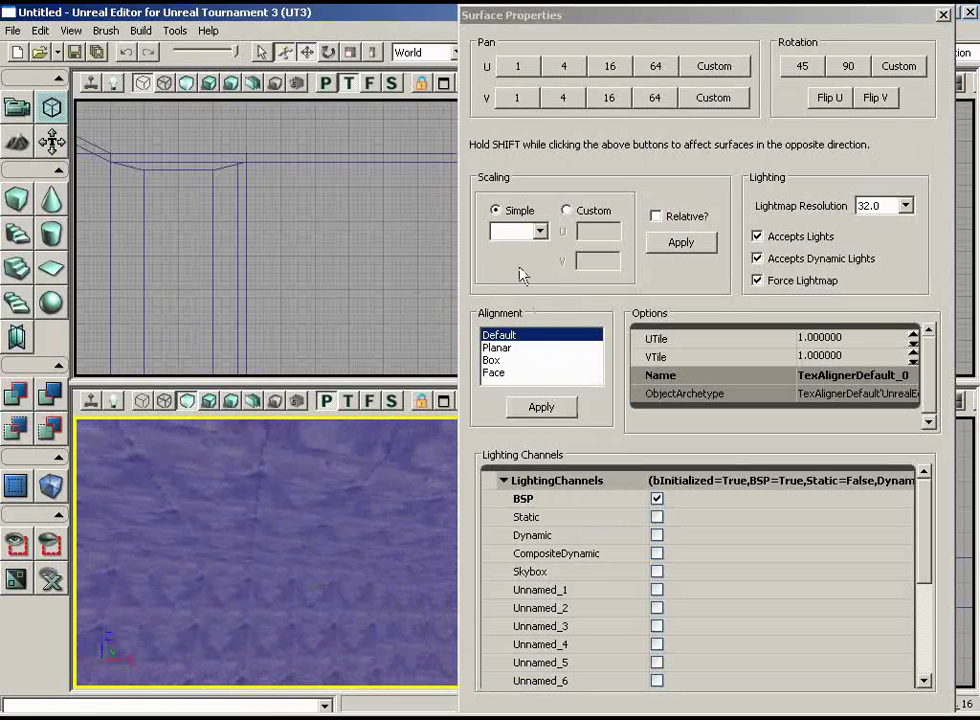
pyautogui.click(541, 232)
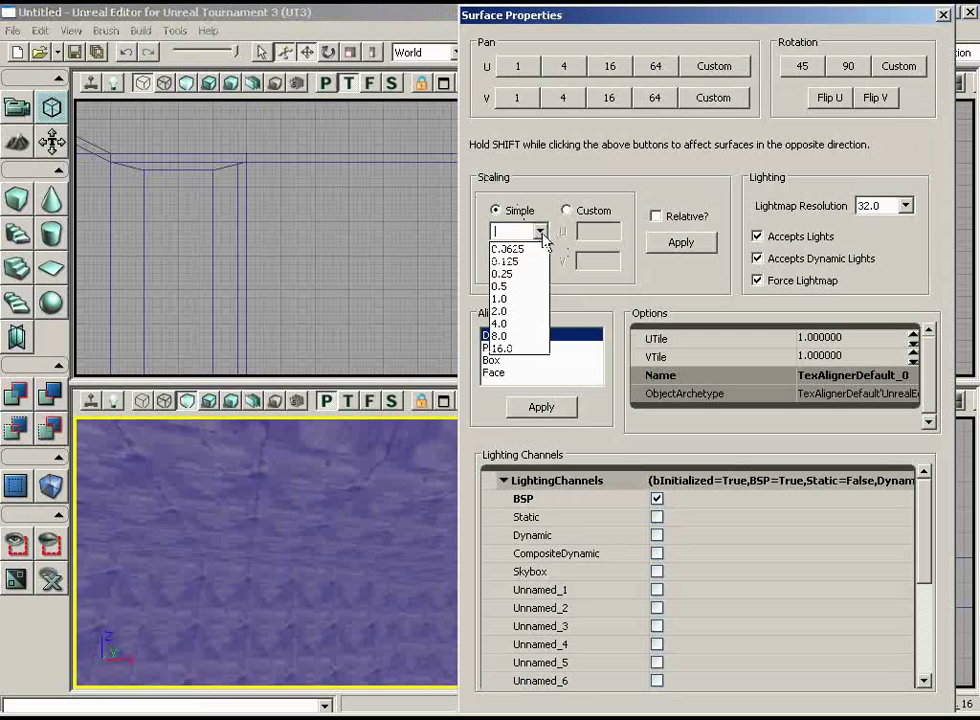
pyautogui.click(505, 310)
pyautogui.click(711, 243)
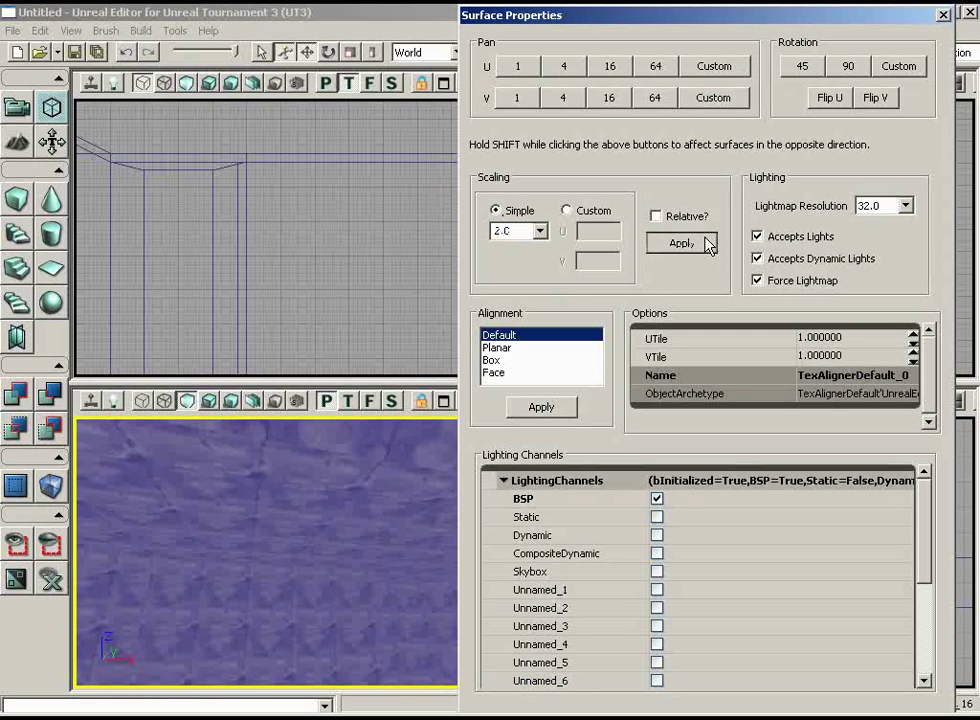
pyautogui.click(245, 523)
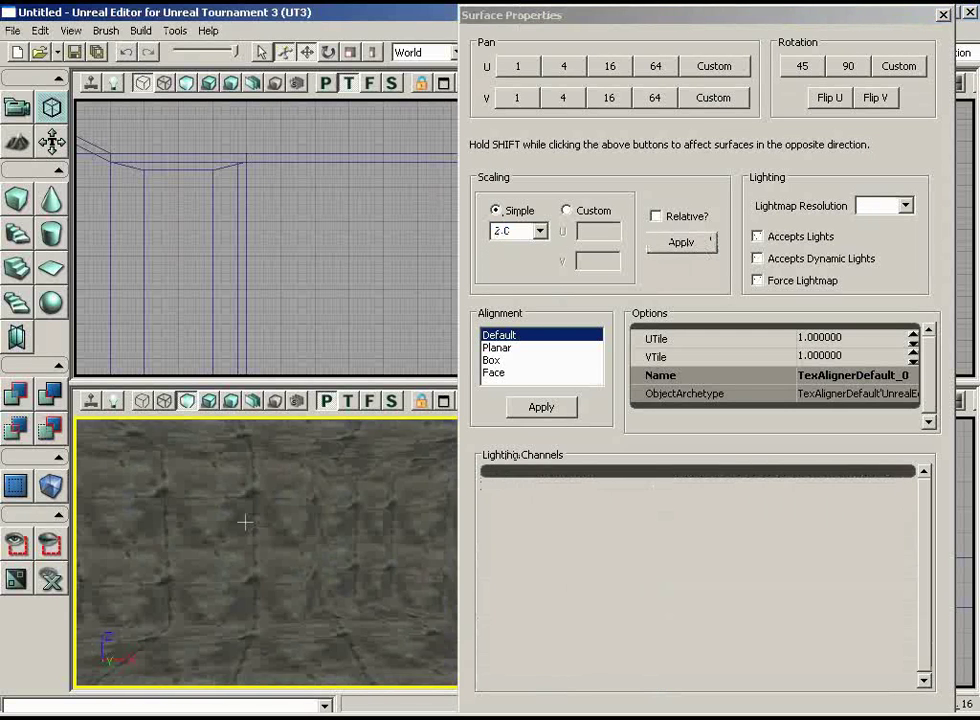
# Step: Select the narrow wall surface between two wider walls and pan its texture in U in increments of 4
pyautogui.moveTo(245, 523); pyautogui.dragTo(271, 617, button='right')
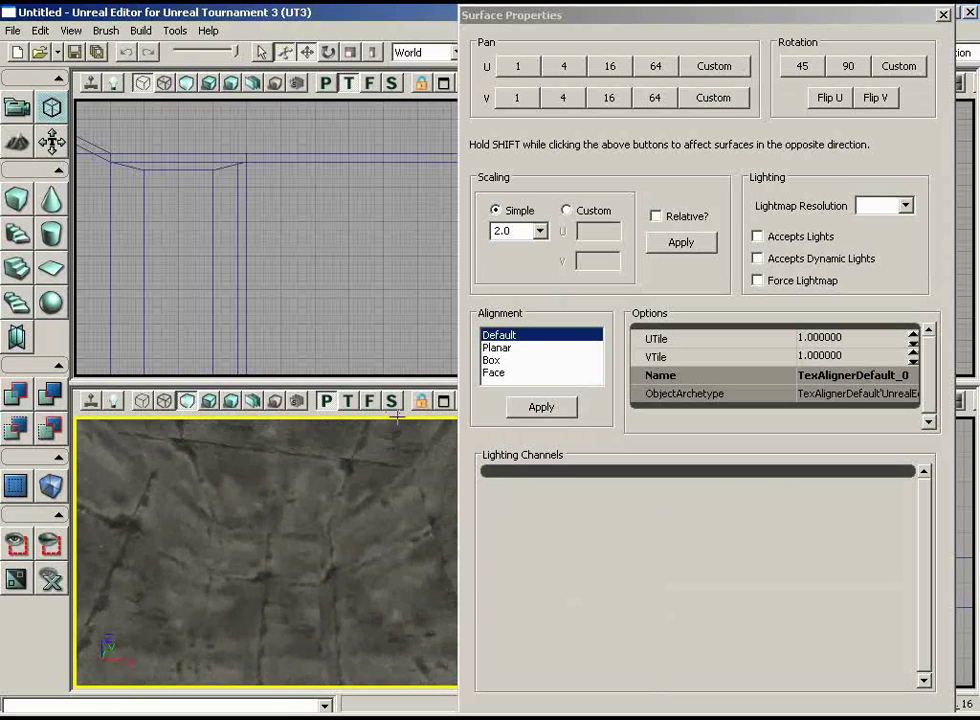
pyautogui.click(300, 606)
pyautogui.click(297, 651)
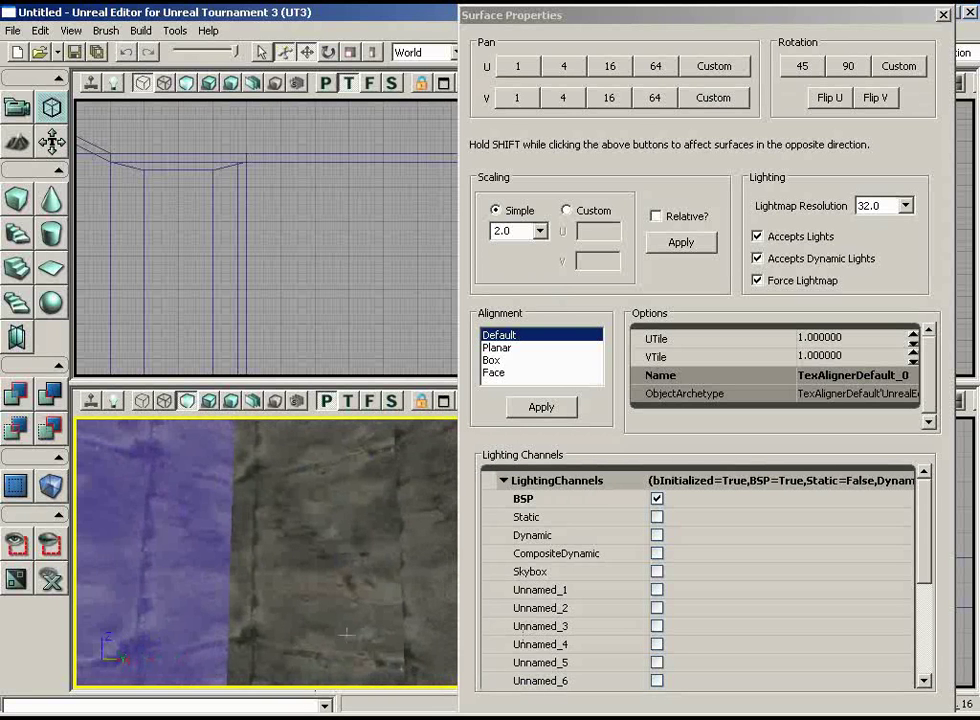
pyautogui.click(346, 633)
pyautogui.click(249, 587)
pyautogui.moveTo(82, 599); pyautogui.dragTo(325, 562, button='right')
pyautogui.moveTo(325, 562); pyautogui.dragTo(258, 586)
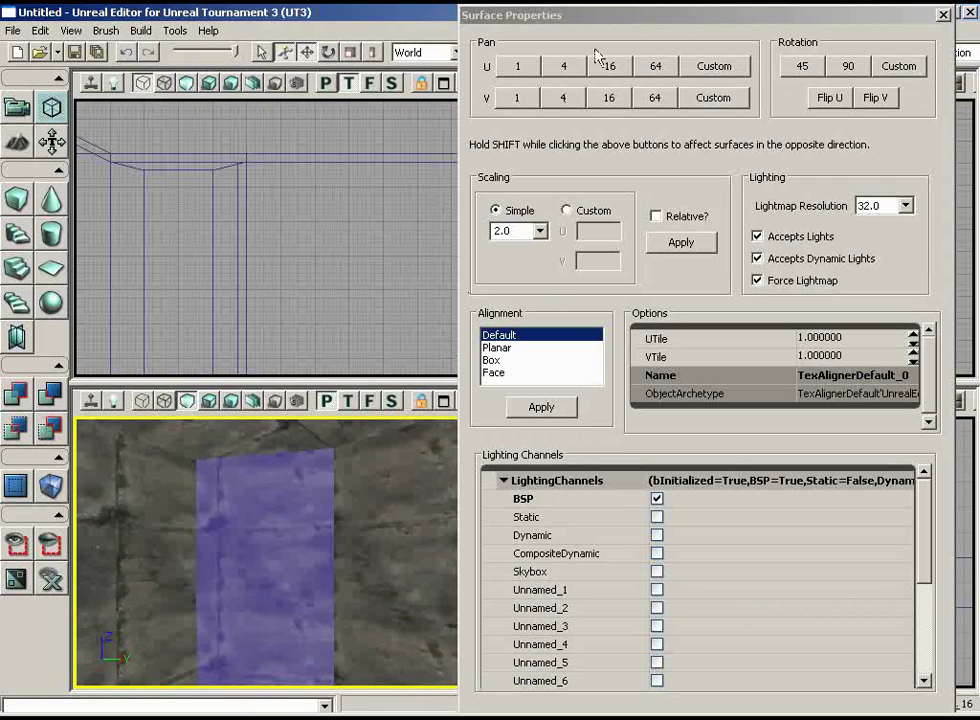
pyautogui.click(570, 70)
pyautogui.click(577, 75)
pyautogui.click(577, 75)
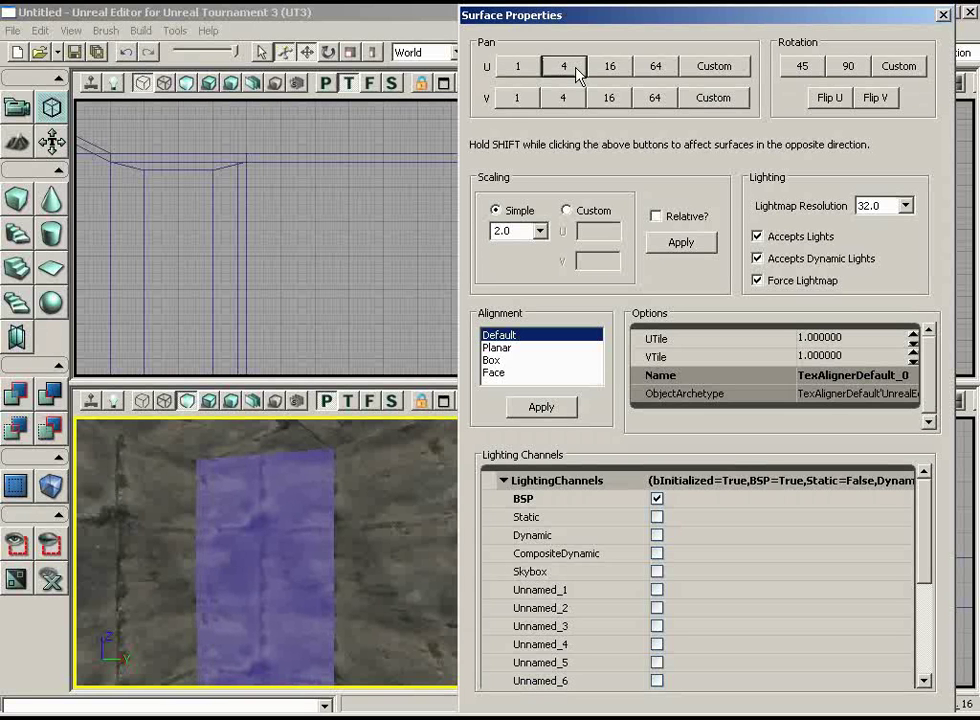
# Step: Reselect the narrow surface and pan its texture further in U by increments of 4, moving the vertical seam to its edge
pyautogui.moveTo(382, 565); pyautogui.dragTo(283, 543)
pyautogui.moveTo(255, 523); pyautogui.dragTo(271, 570, button='right')
pyautogui.click(288, 615)
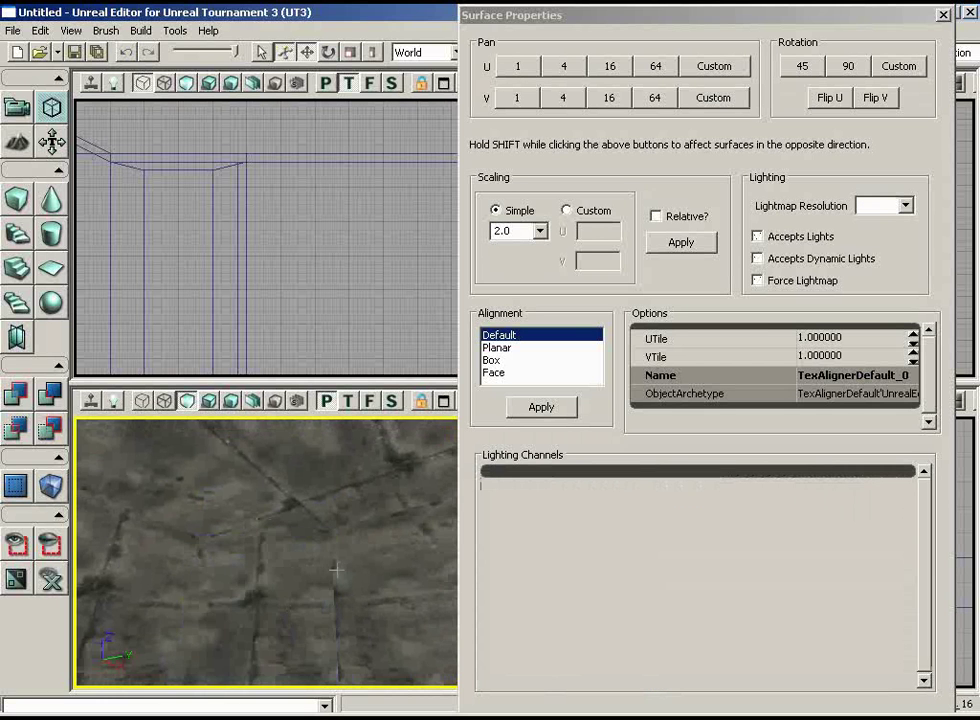
pyautogui.moveTo(337, 571); pyautogui.dragTo(272, 569, button='right')
pyautogui.click(272, 568)
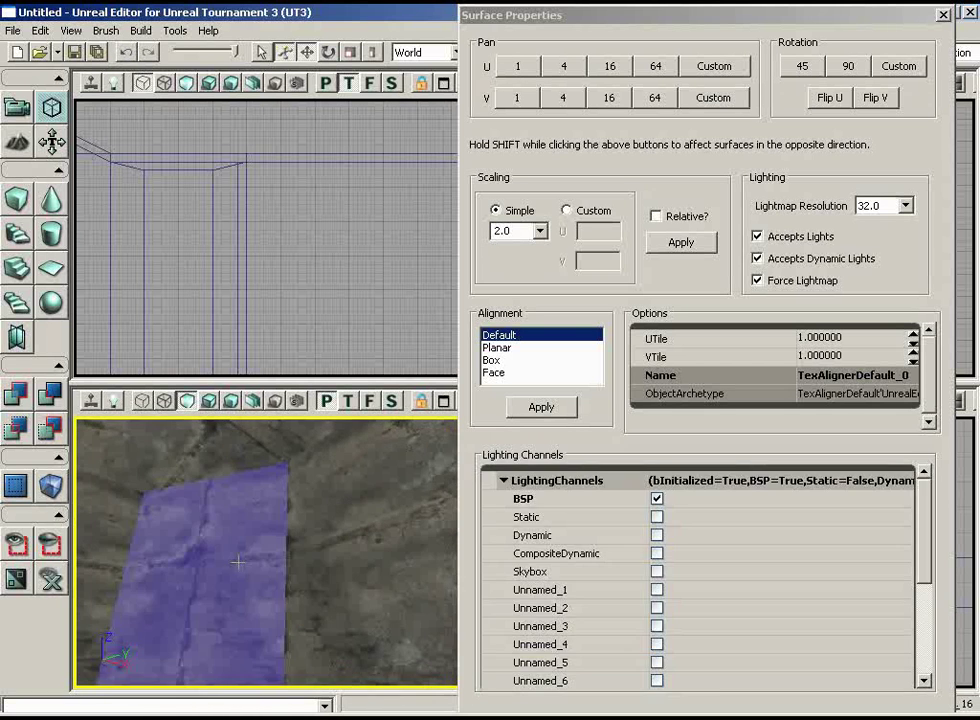
pyautogui.click(565, 67)
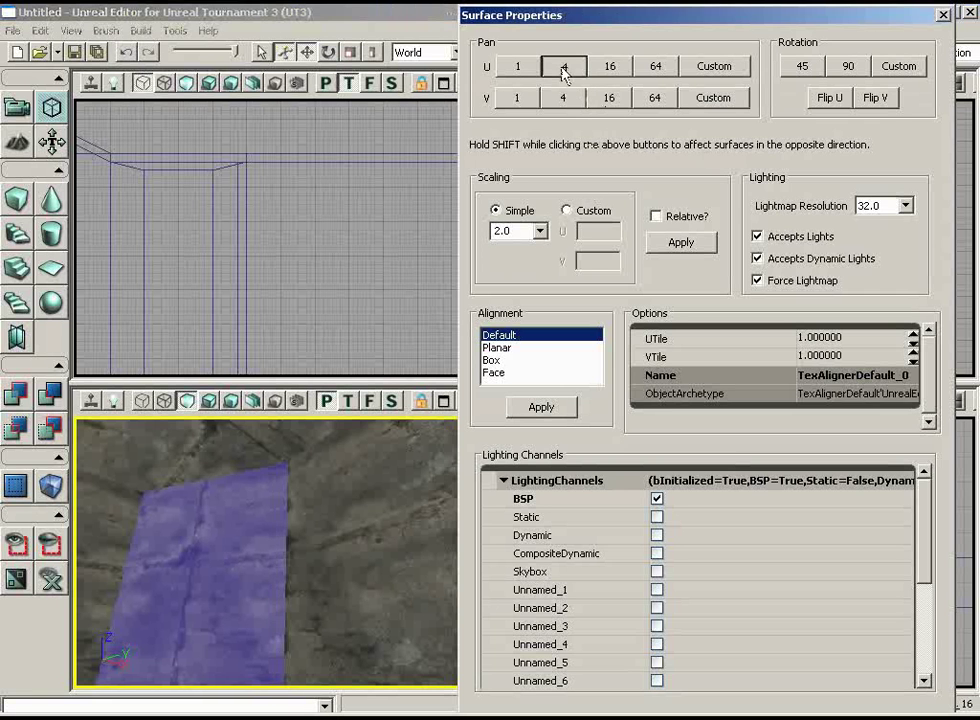
pyautogui.click(562, 70)
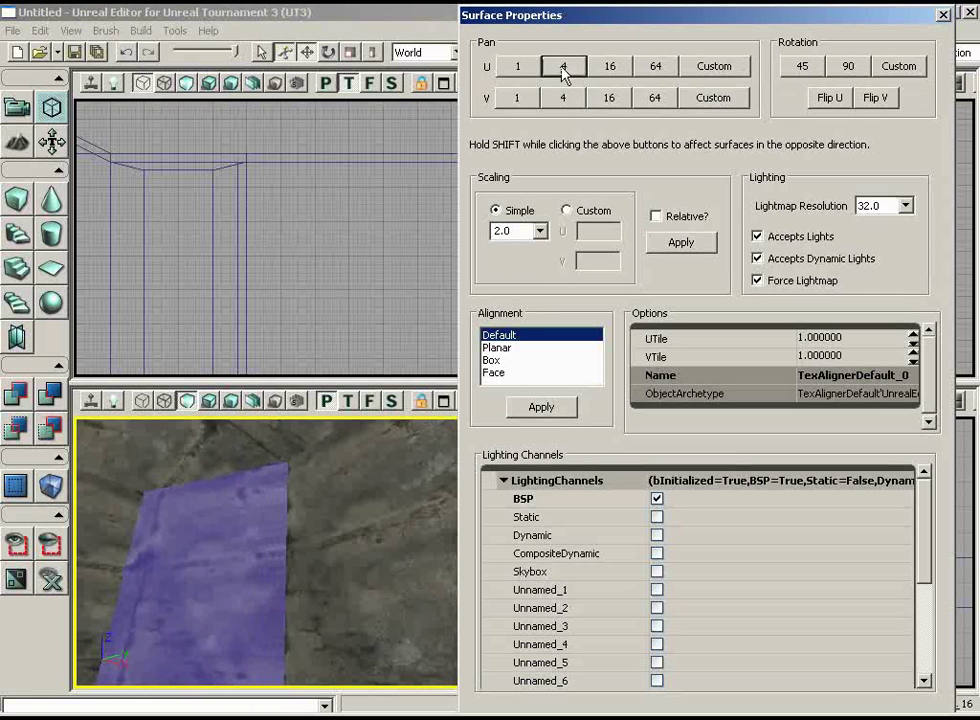
# Step: Select the next narrow wall surface and pan its texture in U by increments of 4 to shift its vertical seam
pyautogui.click(236, 558)
pyautogui.moveTo(236, 558); pyautogui.dragTo(80, 630, button='right')
pyautogui.click(280, 505)
pyautogui.moveTo(280, 505); pyautogui.dragTo(172, 512, button='right')
pyautogui.click(578, 69)
pyautogui.click(578, 75)
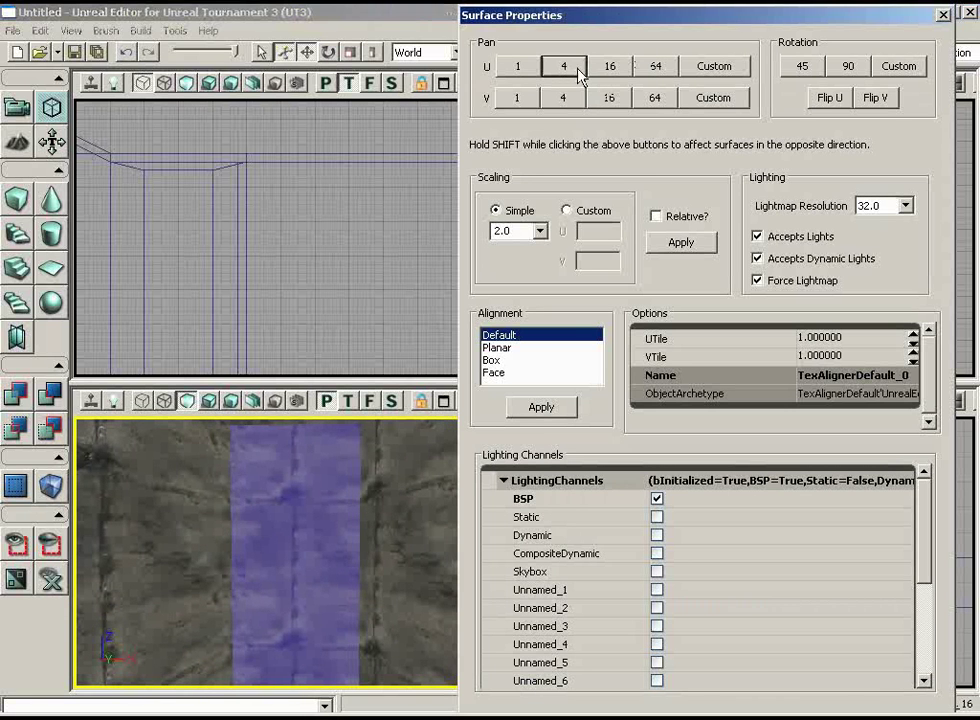
pyautogui.moveTo(348, 540); pyautogui.dragTo(352, 467, button='right')
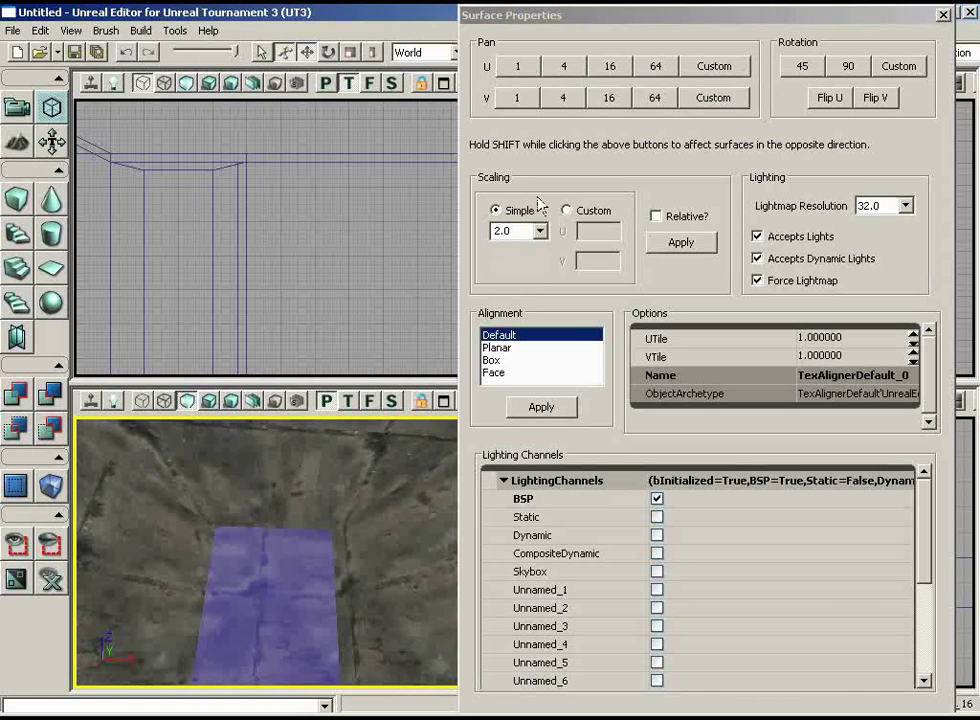
pyautogui.click(564, 72)
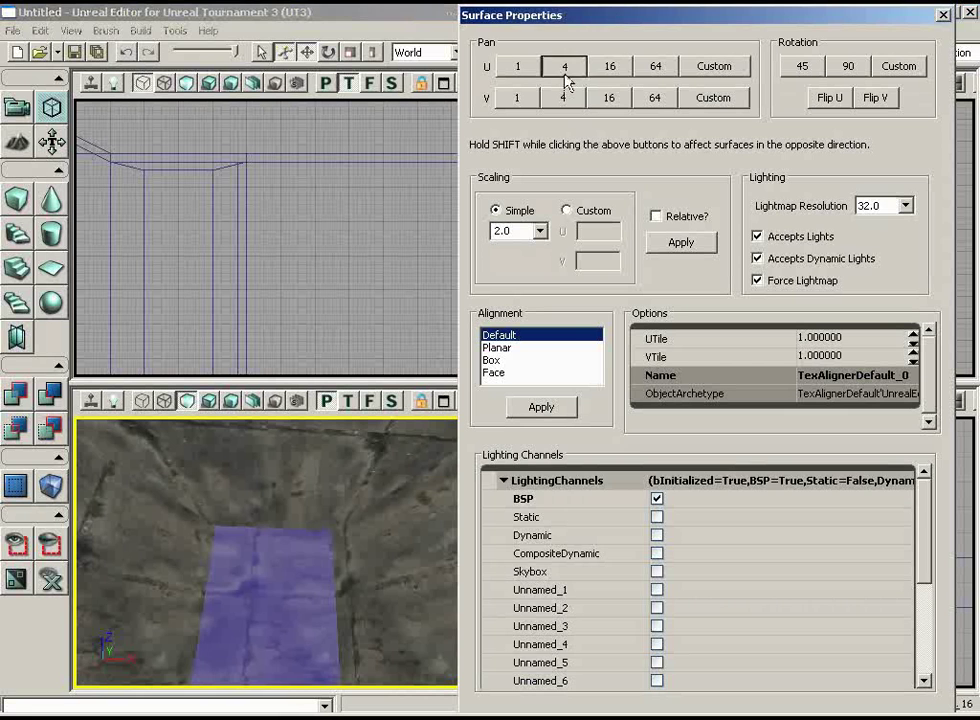
# Step: Select the wall surface next to the mismatched seam, pan its texture in U repeatedly by 4, and deselect it
pyautogui.click(290, 610)
pyautogui.moveTo(290, 612); pyautogui.dragTo(303, 683, button='right')
pyautogui.moveTo(303, 683); pyautogui.dragTo(308, 592)
pyautogui.click(260, 580)
pyautogui.moveTo(383, 567); pyautogui.dragTo(309, 566)
pyautogui.click(308, 567)
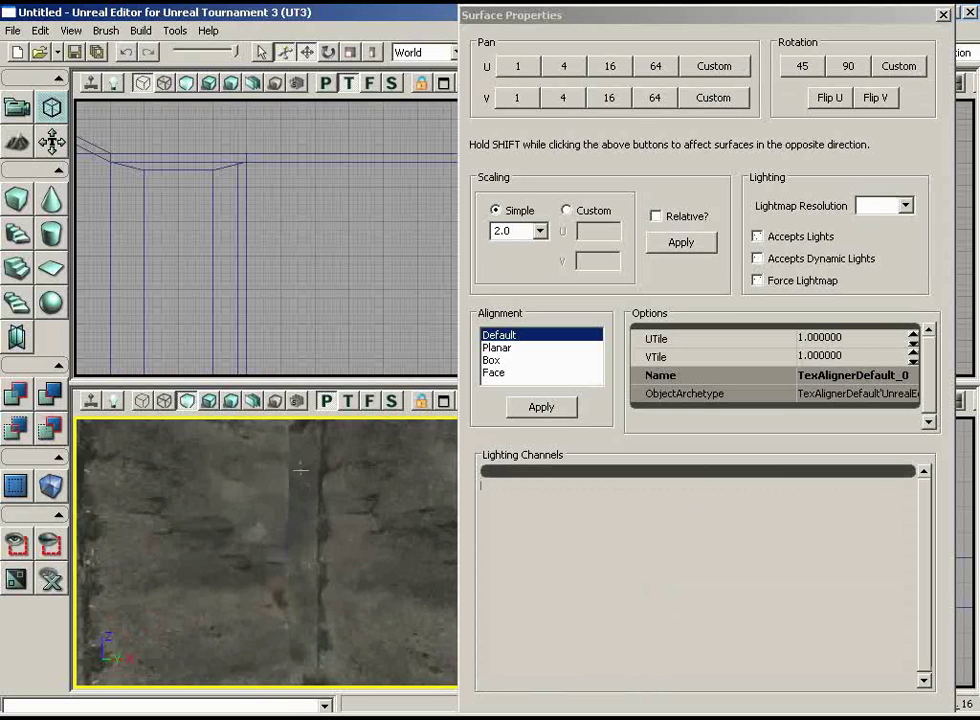
pyautogui.moveTo(300, 470); pyautogui.dragTo(300, 446)
pyautogui.moveTo(300, 446); pyautogui.dragTo(298, 410, button='right')
pyautogui.click(262, 510)
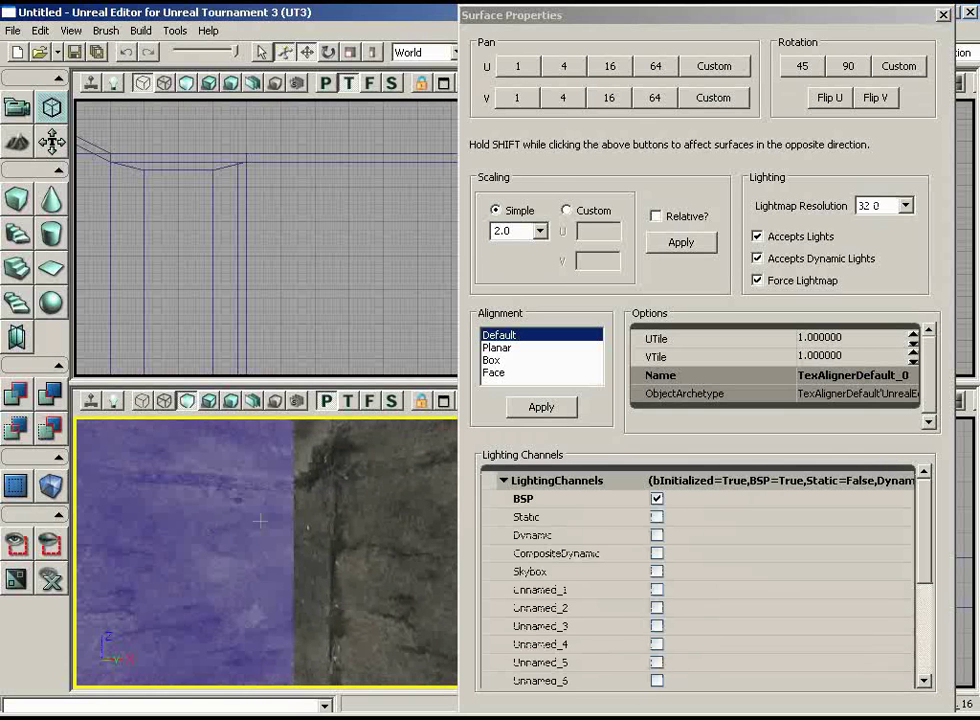
pyautogui.click(567, 68)
pyautogui.click(567, 67)
pyautogui.click(567, 67)
pyautogui.click(567, 67)
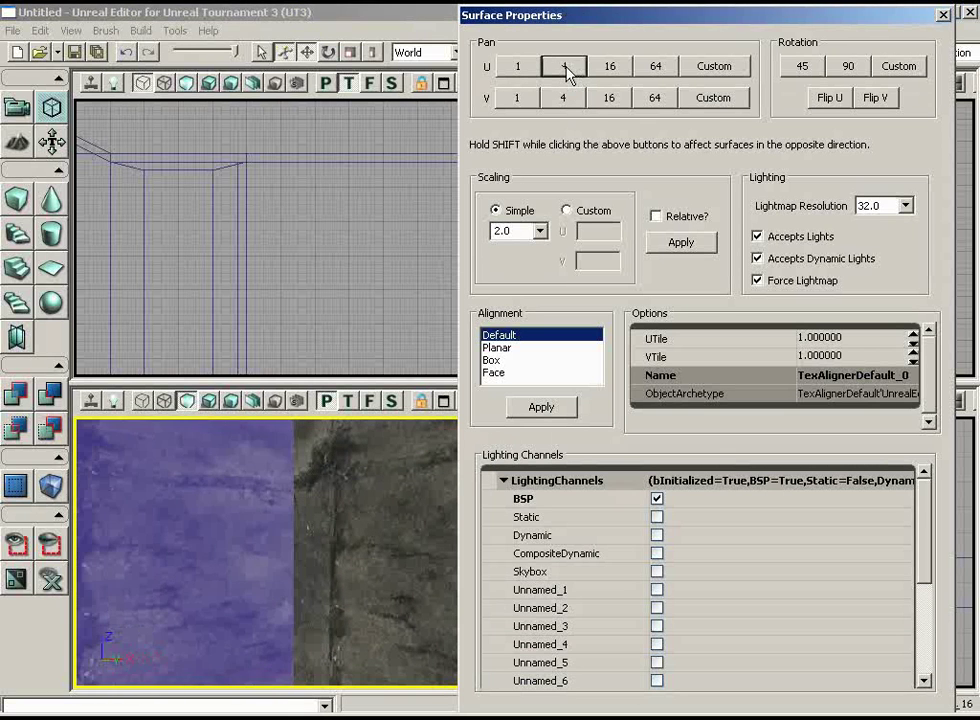
pyautogui.click(568, 74)
pyautogui.click(568, 74)
pyautogui.click(568, 74)
pyautogui.click(568, 74)
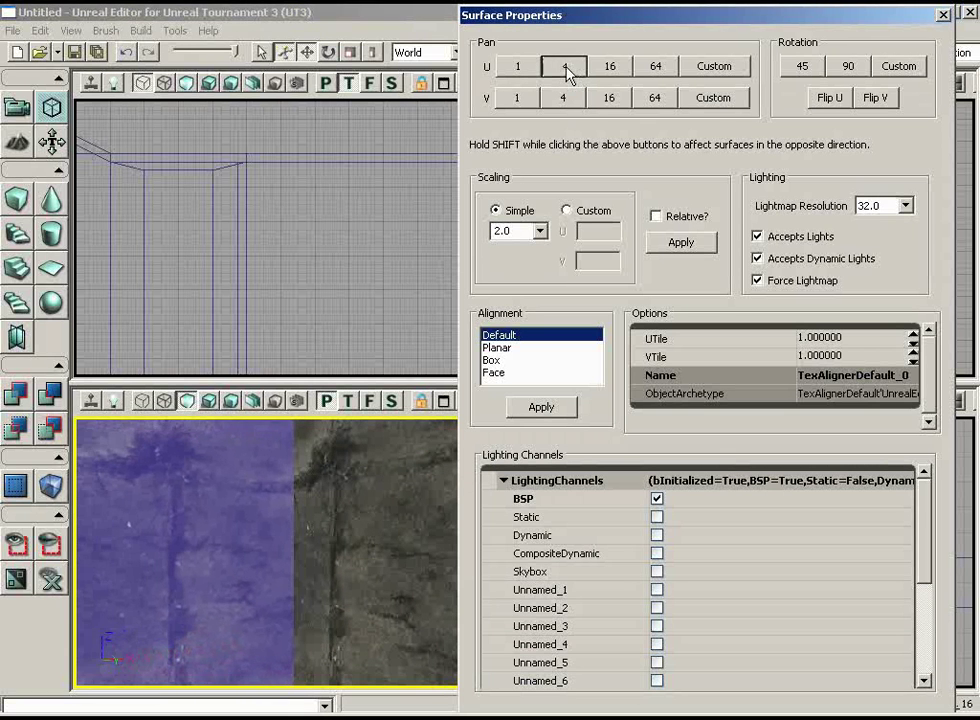
pyautogui.click(290, 506)
pyautogui.moveTo(291, 508); pyautogui.dragTo(335, 585)
pyautogui.moveTo(278, 543); pyautogui.dragTo(299, 551, button='right')
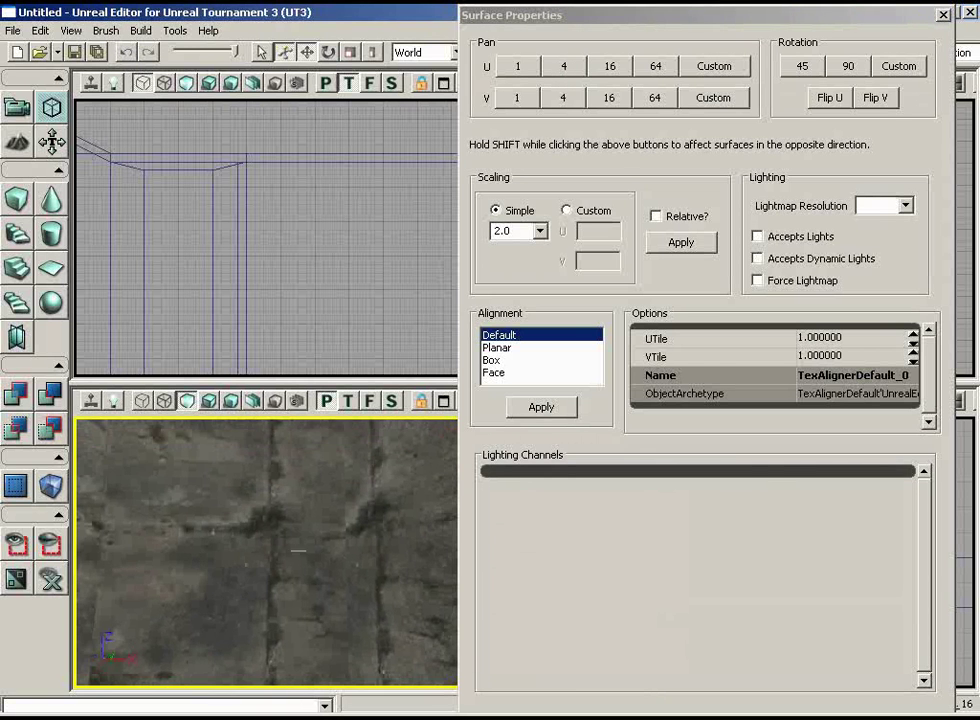
# Step: Select the wall surface beside the narrow one, pan its texture in U by 4 until the seam spacing matches, and deselect it
pyautogui.click(274, 578)
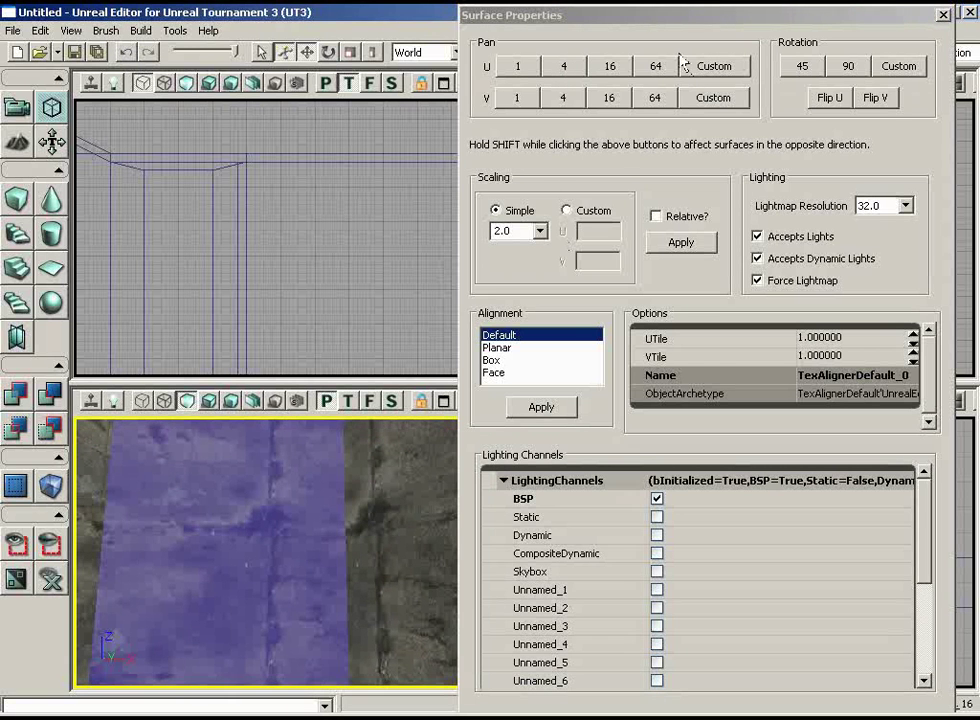
pyautogui.click(562, 75)
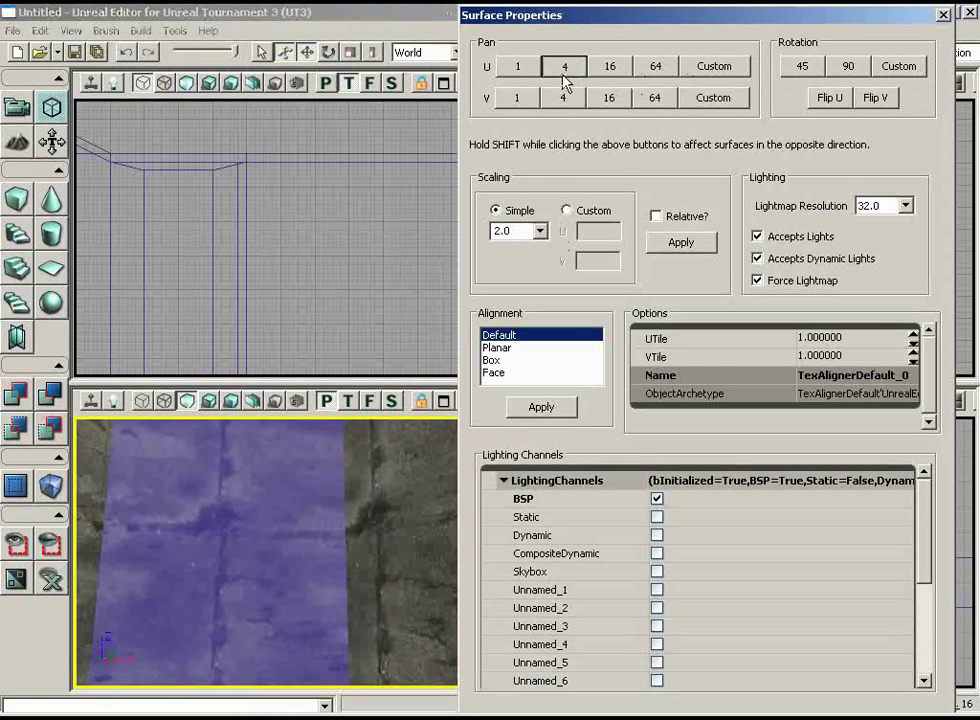
pyautogui.click(564, 81)
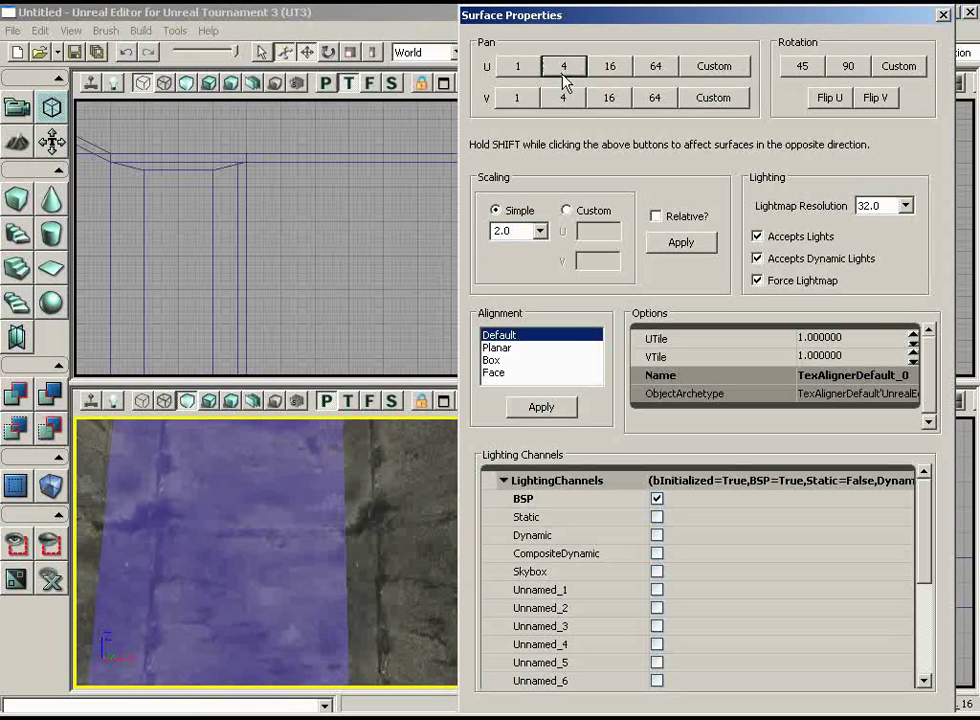
pyautogui.click(245, 560)
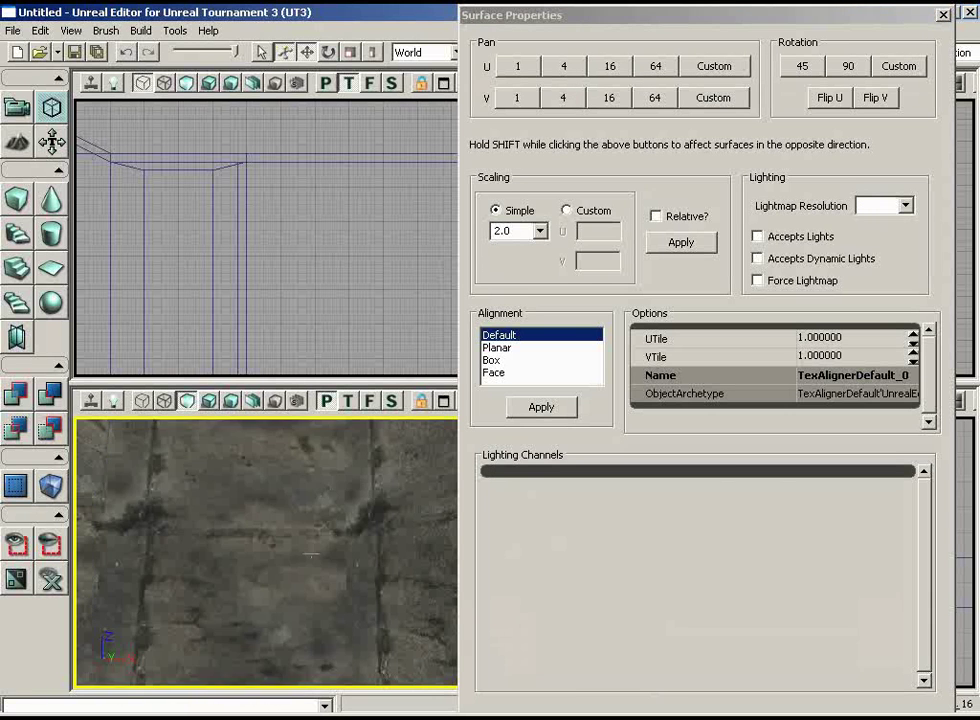
# Step: Examine the ceiling, wall and floor surfaces around the room for remaining texture seam mismatches
pyautogui.moveTo(245, 560); pyautogui.dragTo(250, 515, button='right')
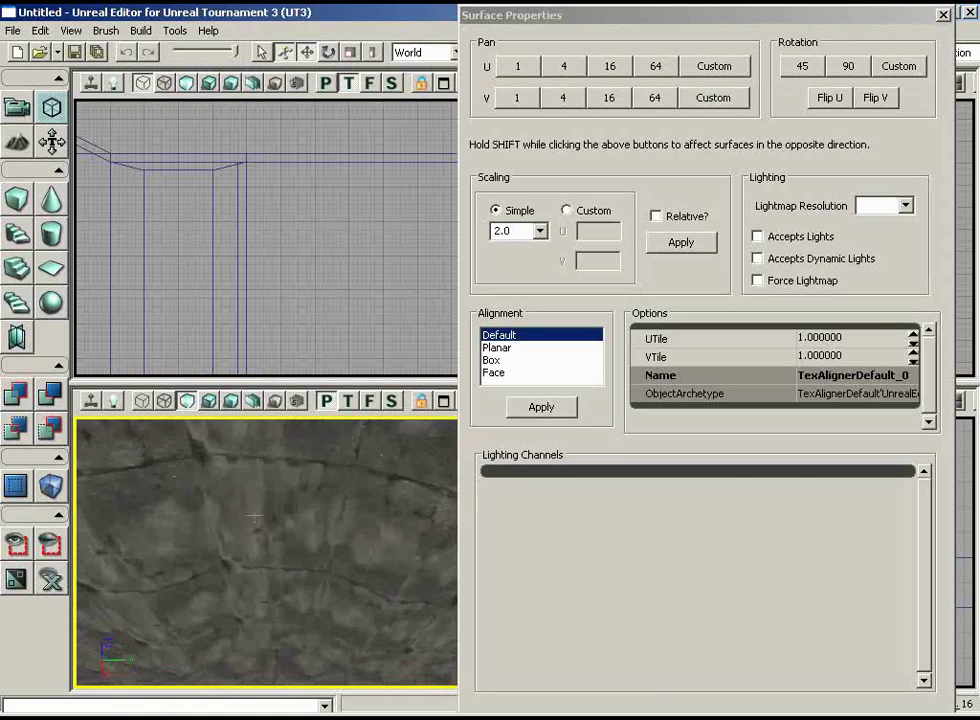
pyautogui.click(258, 560)
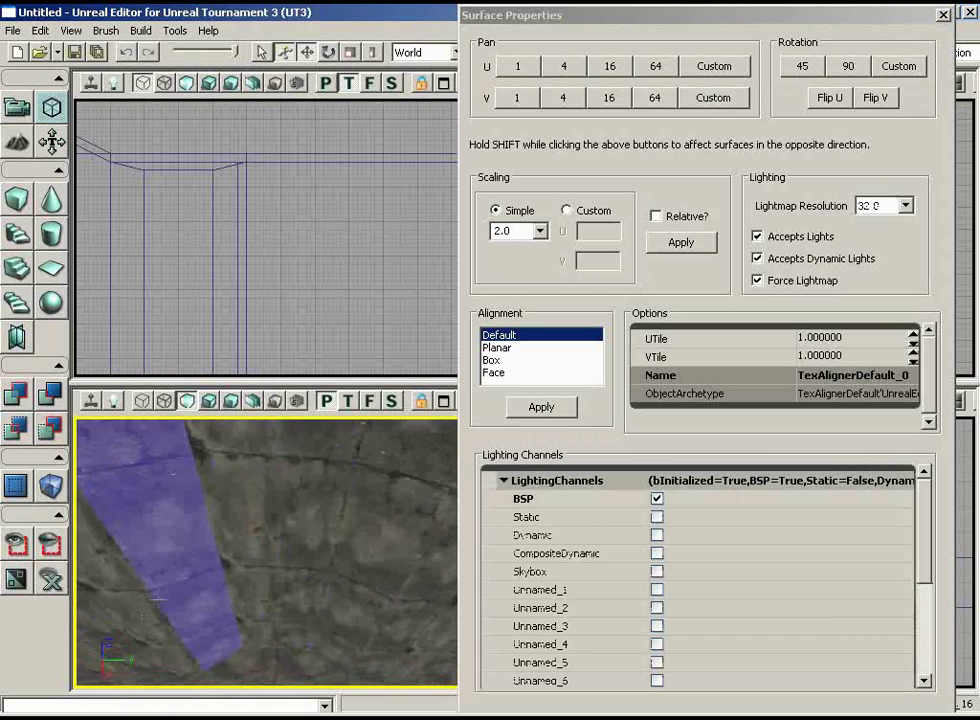
pyautogui.click(172, 578)
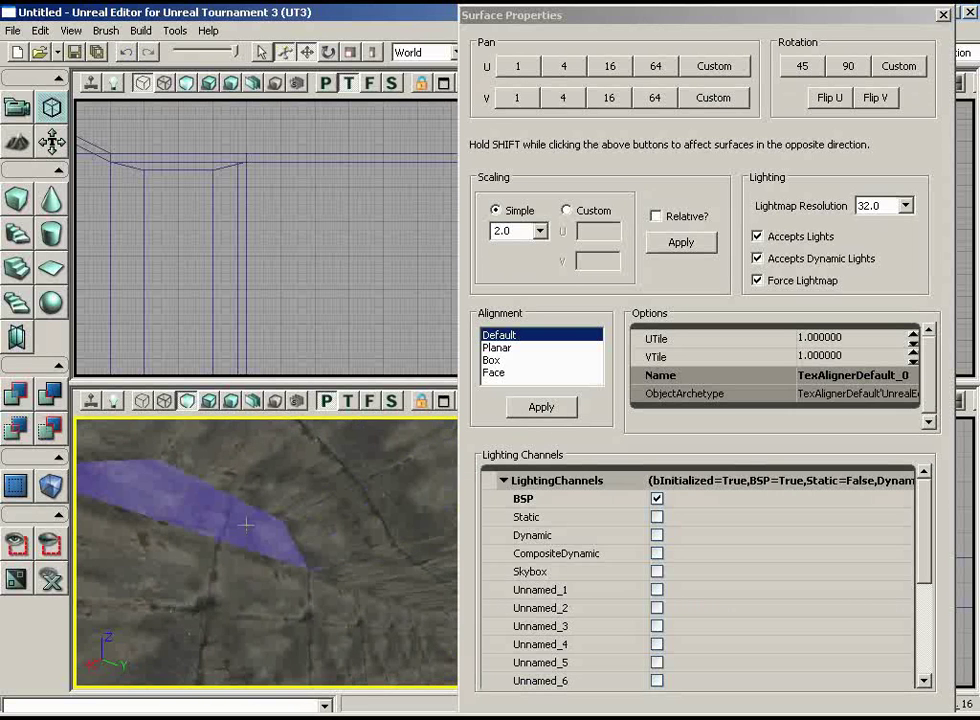
pyautogui.click(184, 505)
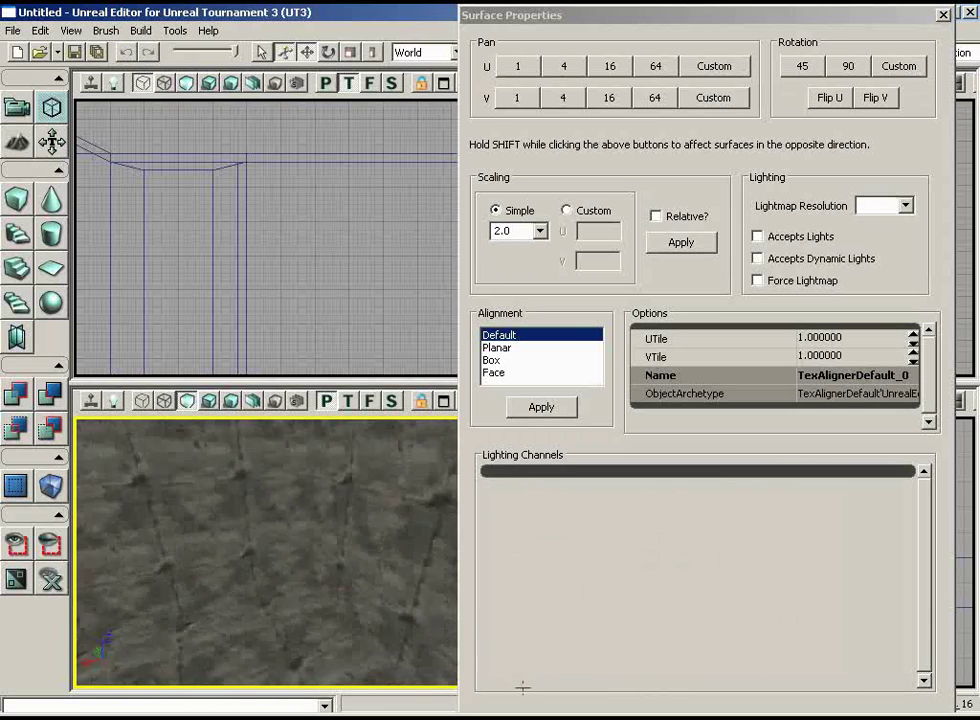
pyautogui.moveTo(523, 688); pyautogui.dragTo(499, 688, button='right')
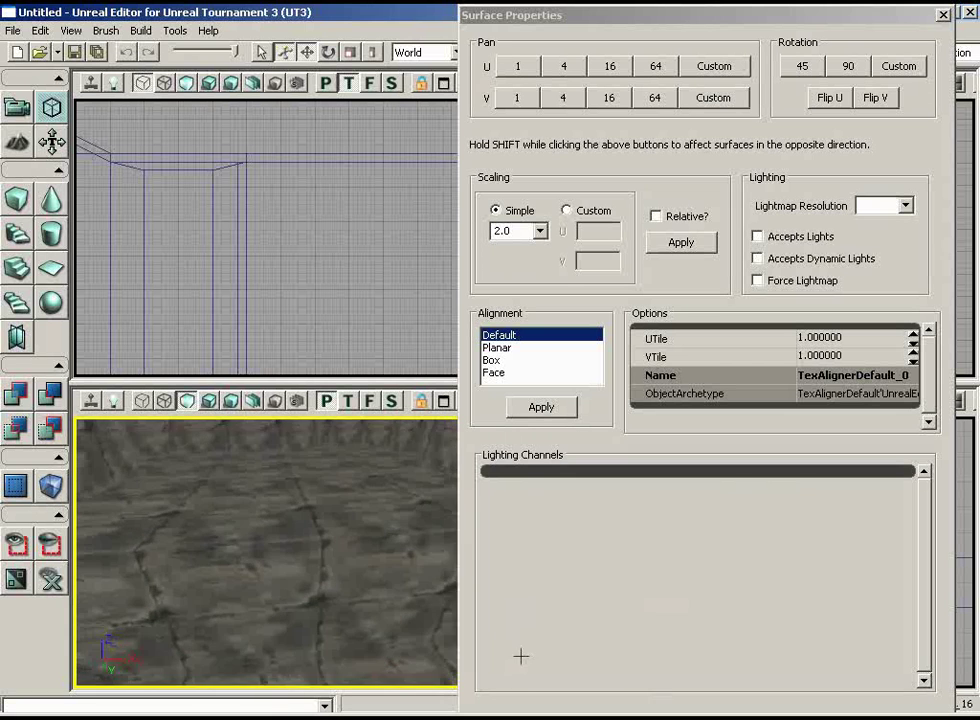
pyautogui.moveTo(470, 415); pyautogui.dragTo(459, 448, button='right')
pyautogui.moveTo(459, 448); pyautogui.dragTo(313, 426)
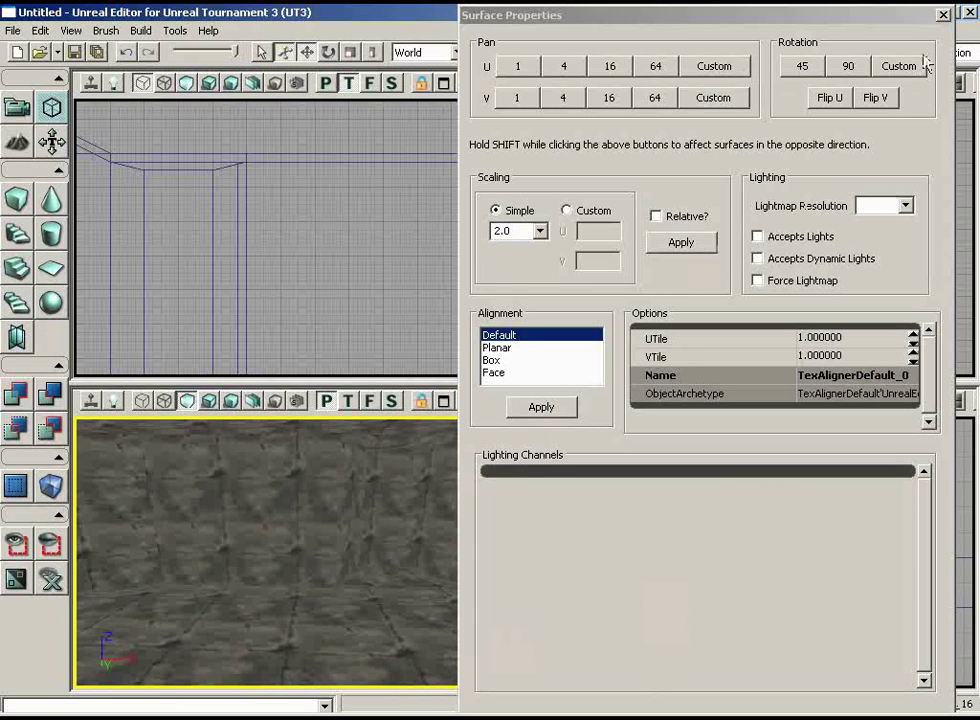
# Step: Close the surface properties and return to camera mode, framing the whole room layout in the Top and Side views
pyautogui.click(943, 15)
pyautogui.click(17, 108)
pyautogui.moveTo(340, 282); pyautogui.dragTo(243, 247)
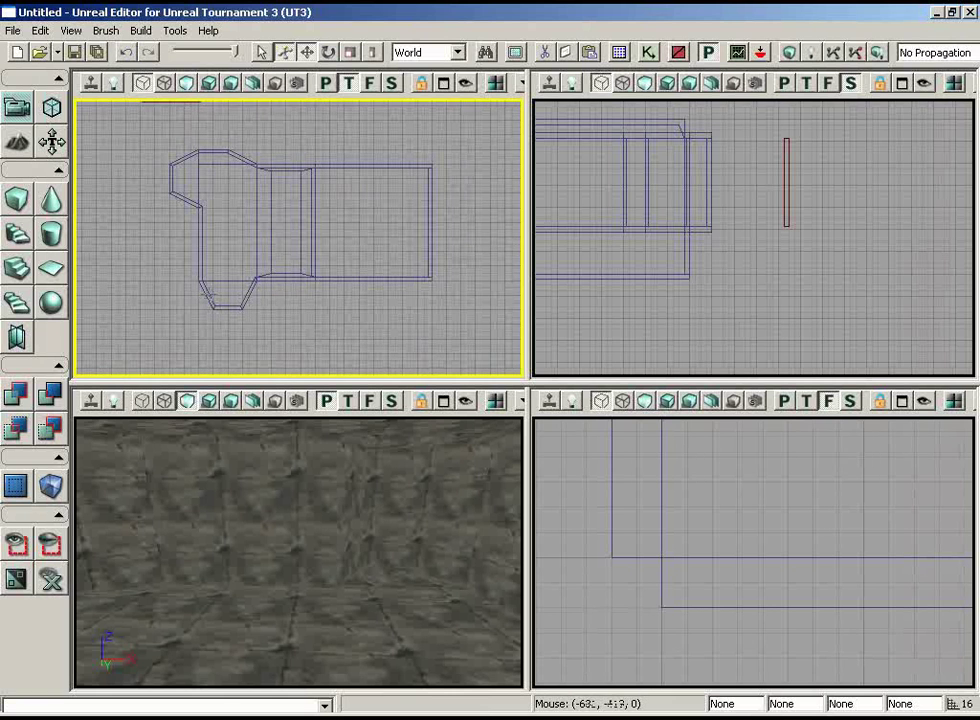
pyautogui.moveTo(762, 283)
pyautogui.mouseDown()
pyautogui.moveTo(770, 223)
pyautogui.moveTo(602, 149)
pyautogui.moveTo(768, 291)
pyautogui.mouseUp()
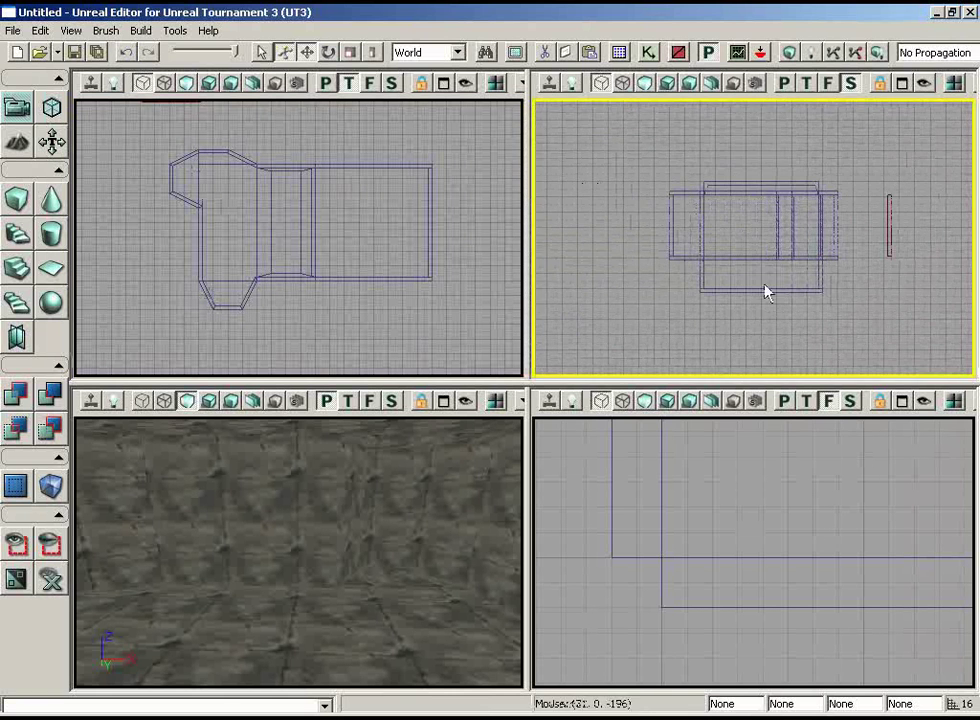
pyautogui.moveTo(415, 531)
pyautogui.mouseDown(button='right')
pyautogui.moveTo(415, 455)
pyautogui.moveTo(273, 478)
pyautogui.moveTo(415, 531)
pyautogui.mouseUp(button='right')
pyautogui.moveTo(415, 316)
pyautogui.mouseDown()
pyautogui.moveTo(345, 309)
pyautogui.moveTo(454, 285)
pyautogui.mouseUp()
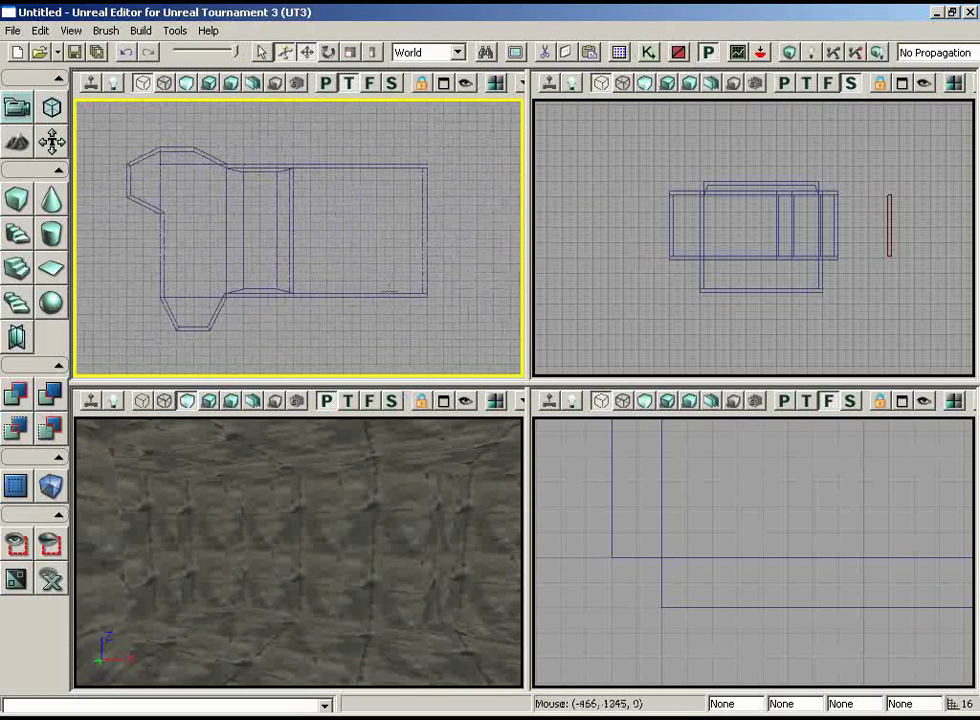